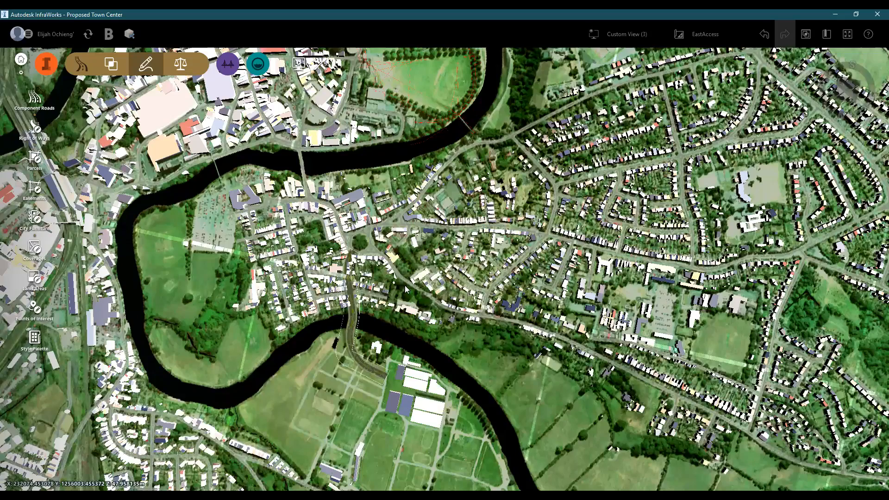
# - Examine the EastAccess proposal's new road, the river bends and the surrounding town from overhead and oblique viewpoints
pyautogui.scroll(1, 369, 307)
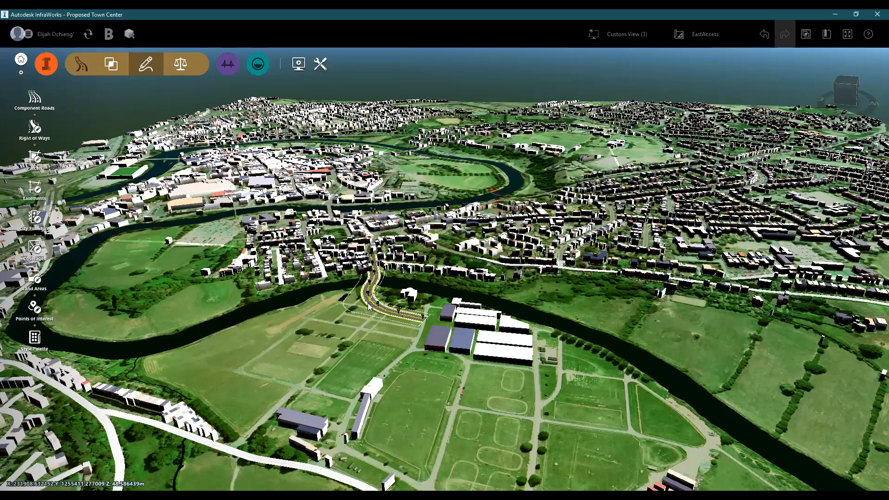
pyautogui.scroll(1, 369, 307)
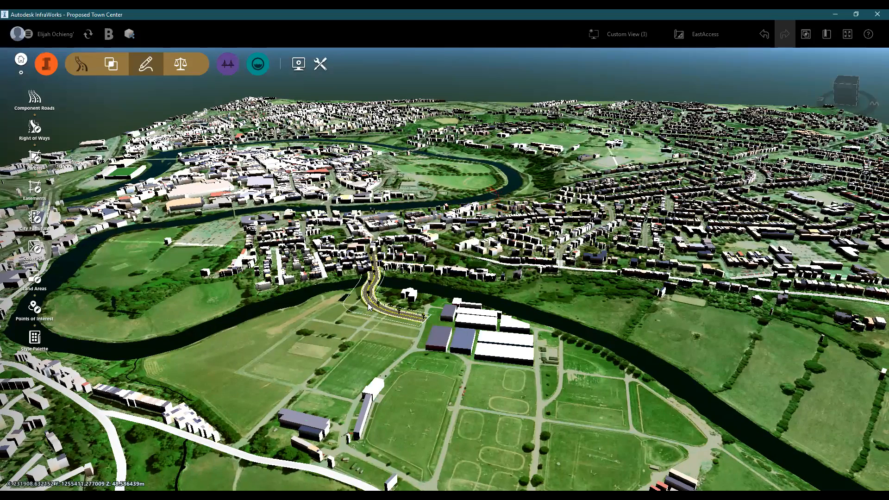
pyautogui.scroll(1, 369, 306)
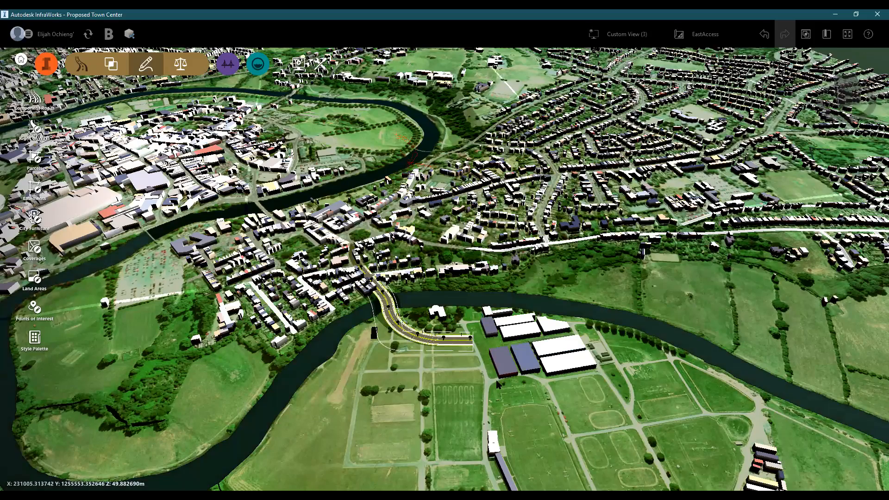
pyautogui.scroll(-2, 365, 382)
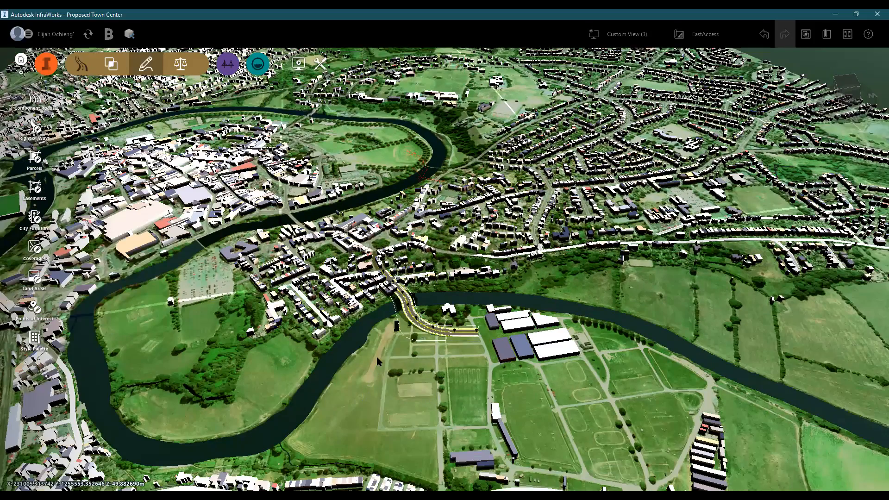
pyautogui.moveTo(404, 332); pyautogui.dragTo(438, 328)
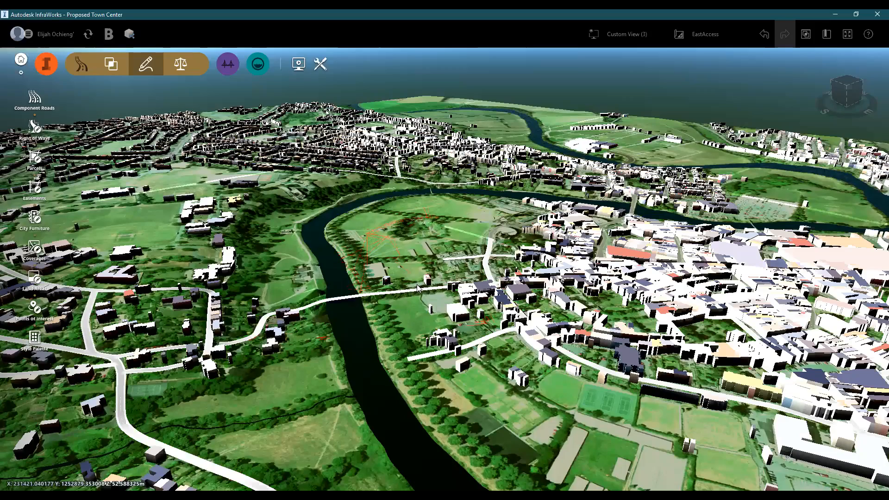
pyautogui.moveTo(419, 283); pyautogui.dragTo(423, 284)
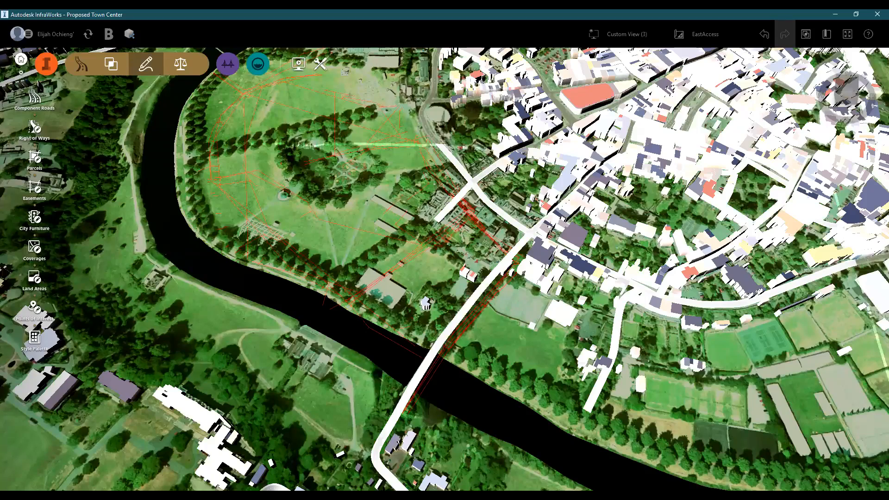
pyautogui.moveTo(445, 270); pyautogui.dragTo(446, 275)
pyautogui.moveTo(471, 447); pyautogui.dragTo(491, 382)
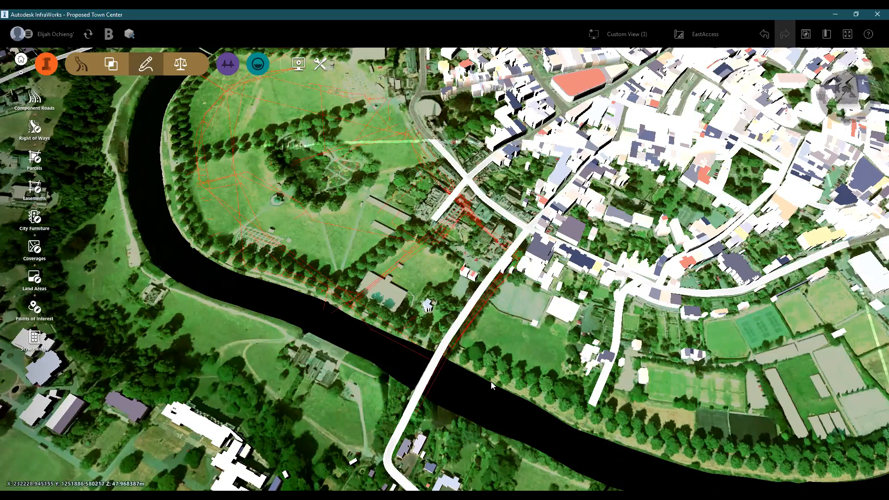
pyautogui.scroll(-1, 490, 381)
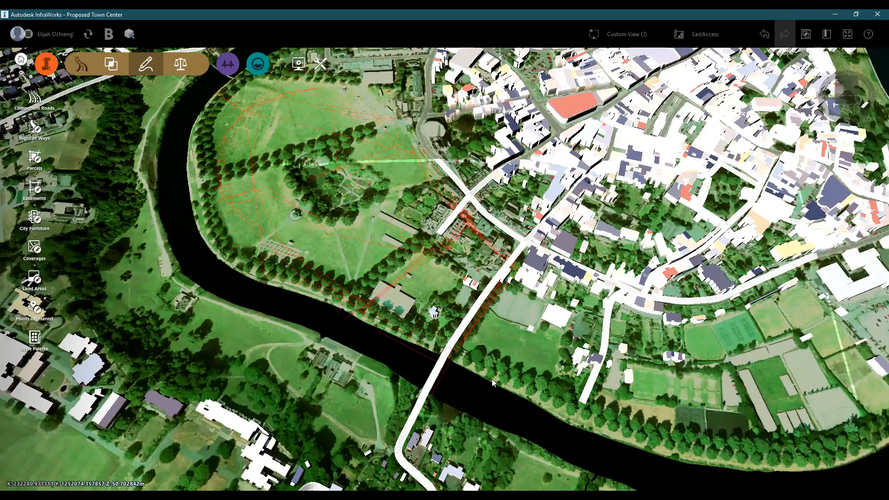
pyautogui.scroll(-1, 519, 369)
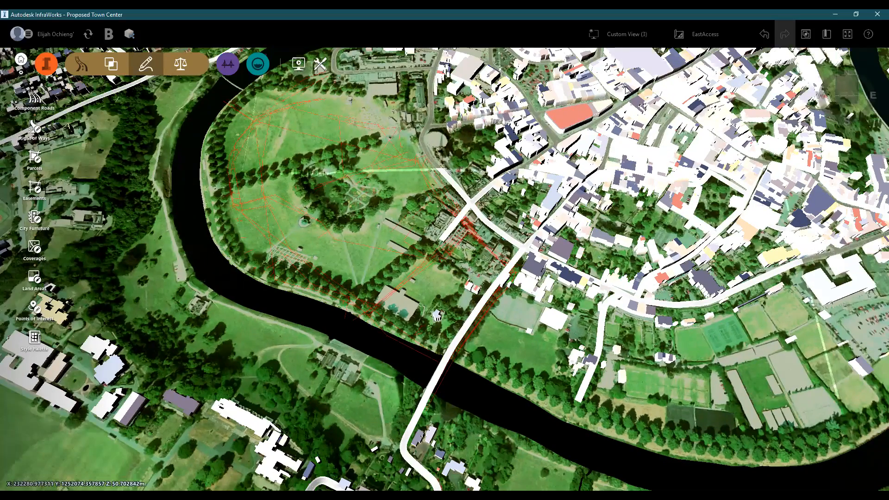
# - Switch the active proposal from EastAccess to master to show the existing conditions
pyautogui.click(701, 42)
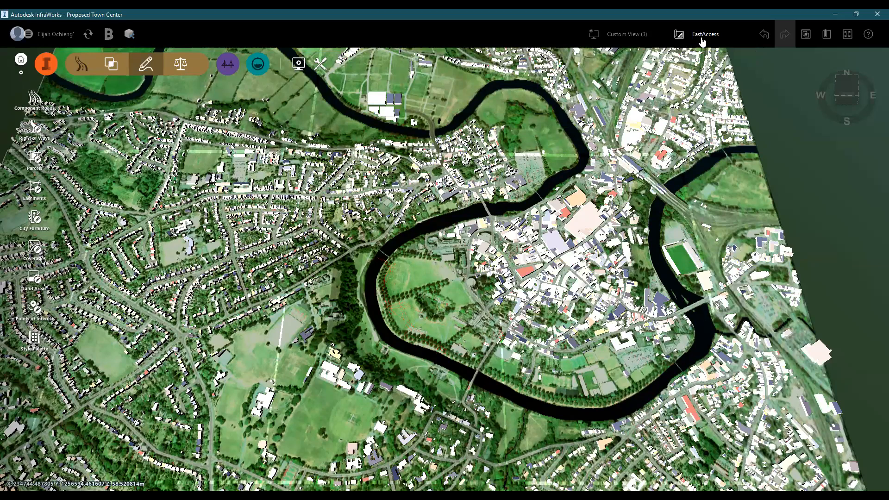
pyautogui.click(702, 36)
pyautogui.click(699, 103)
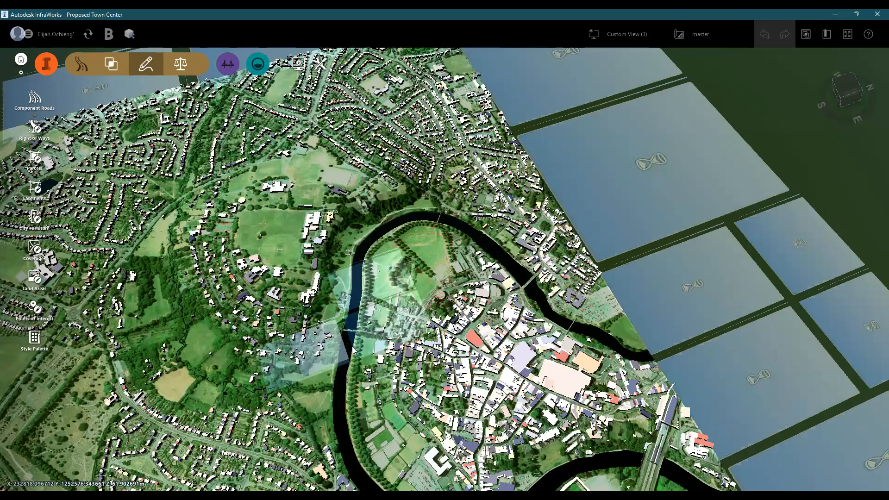
# - Examine the master proposal's existing bridges, town streets and the sports grounds across the river
pyautogui.scroll(-1, 353, 350)
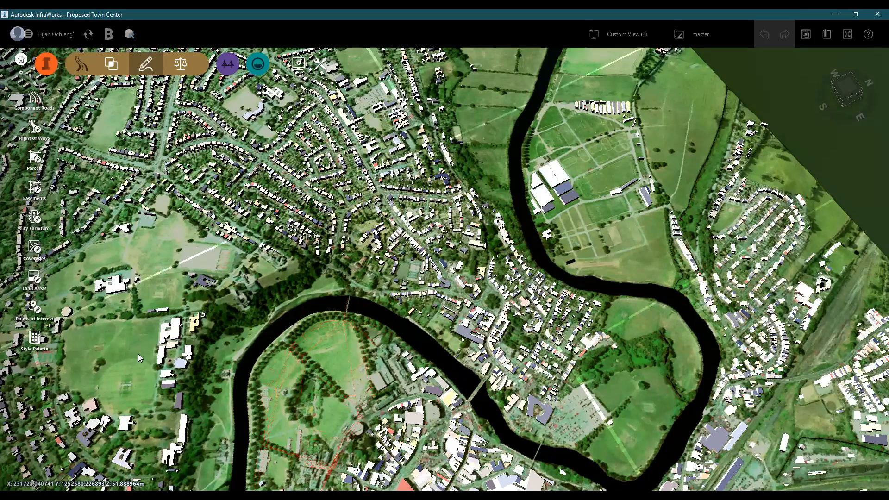
pyautogui.scroll(3, 477, 390)
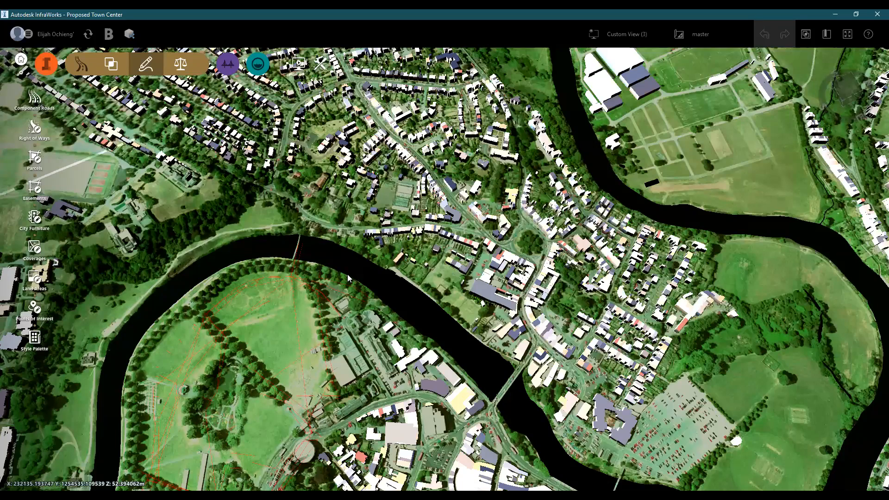
pyautogui.scroll(-3, 434, 404)
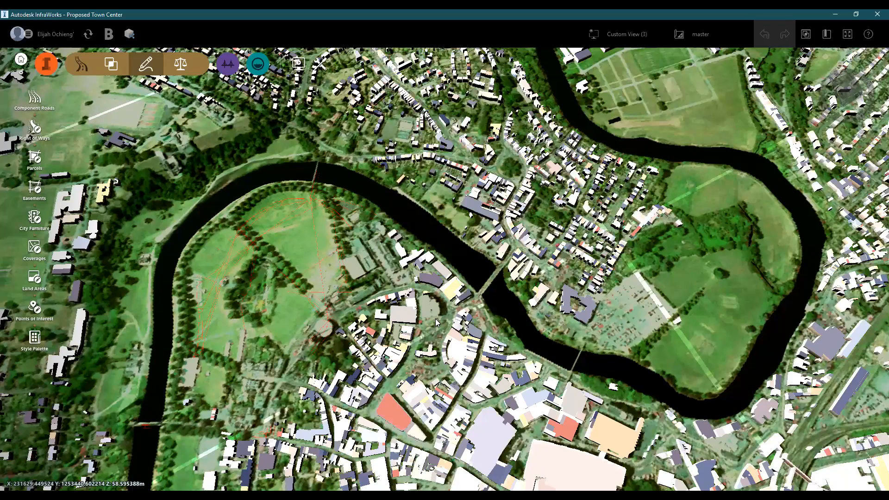
pyautogui.scroll(3, 426, 357)
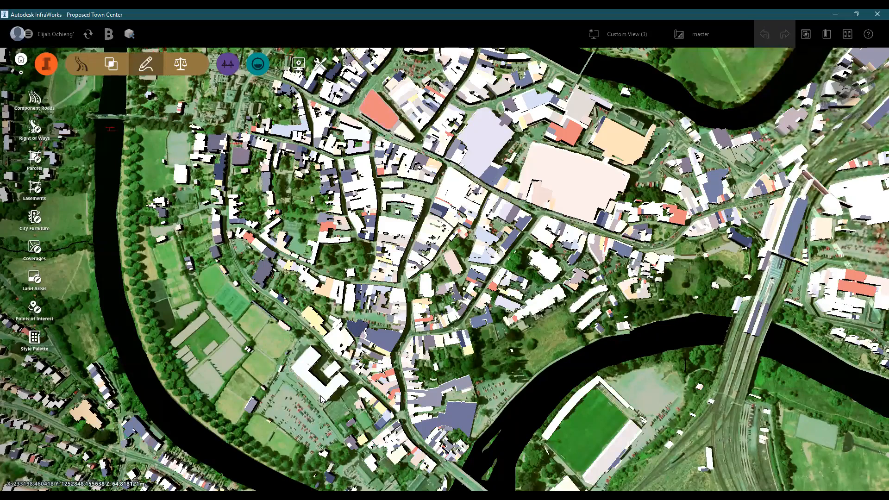
pyautogui.scroll(-3, 387, 301)
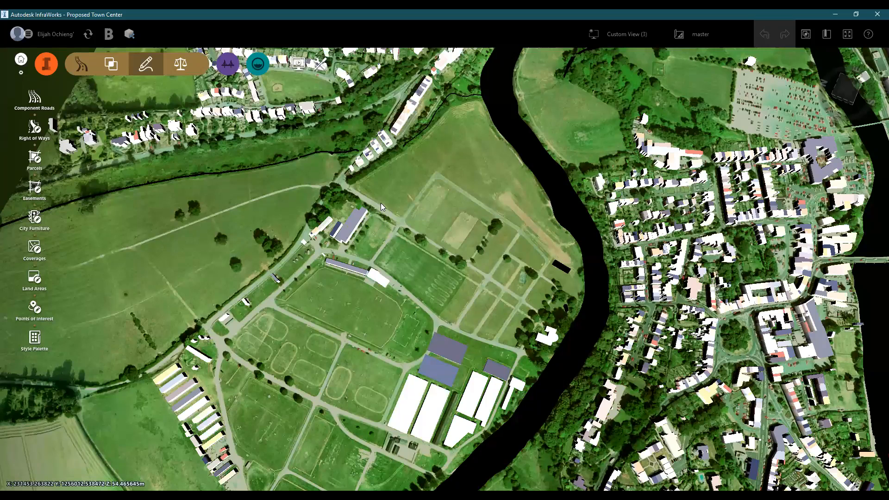
pyautogui.moveTo(284, 202); pyautogui.dragTo(317, 268)
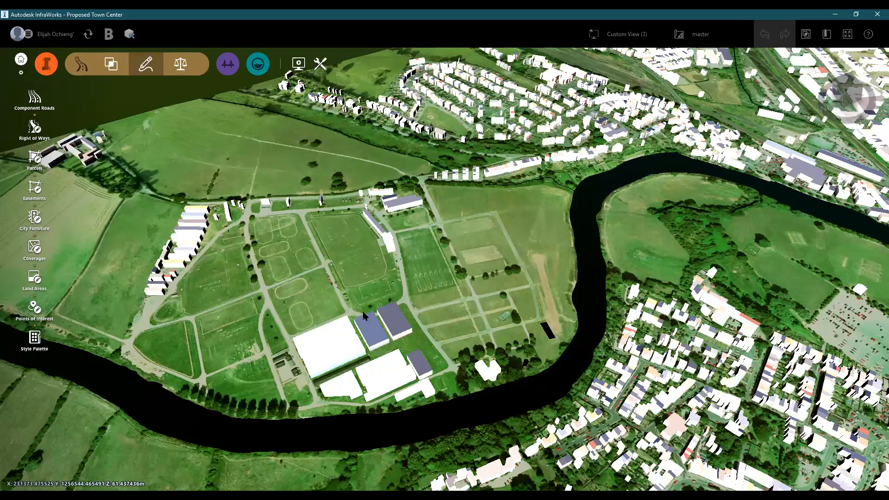
pyautogui.moveTo(354, 325); pyautogui.dragTo(384, 358)
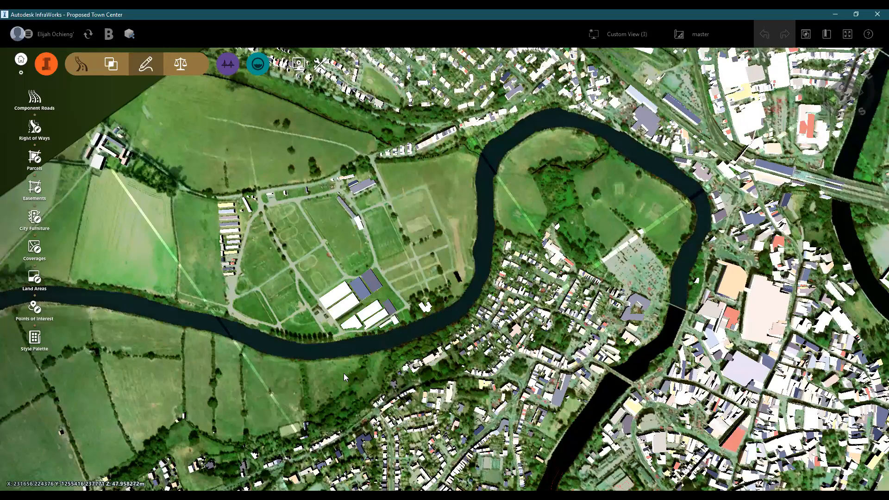
pyautogui.scroll(3, 344, 376)
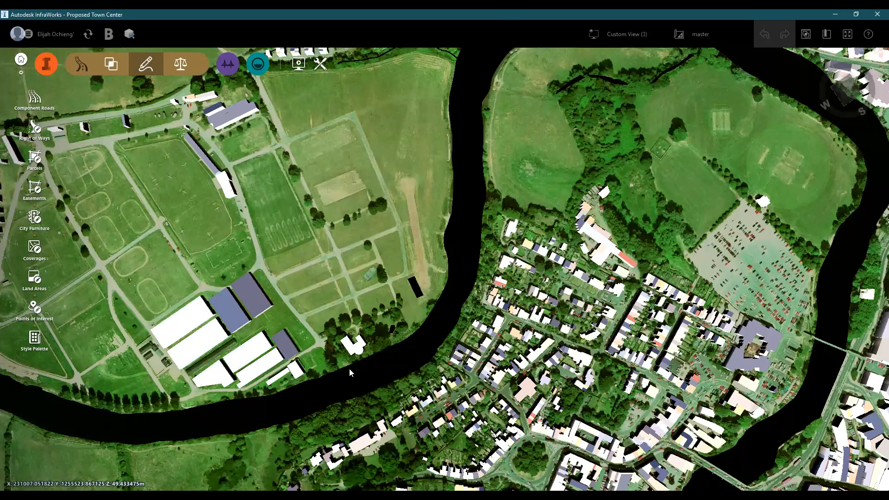
pyautogui.scroll(-2, 349, 368)
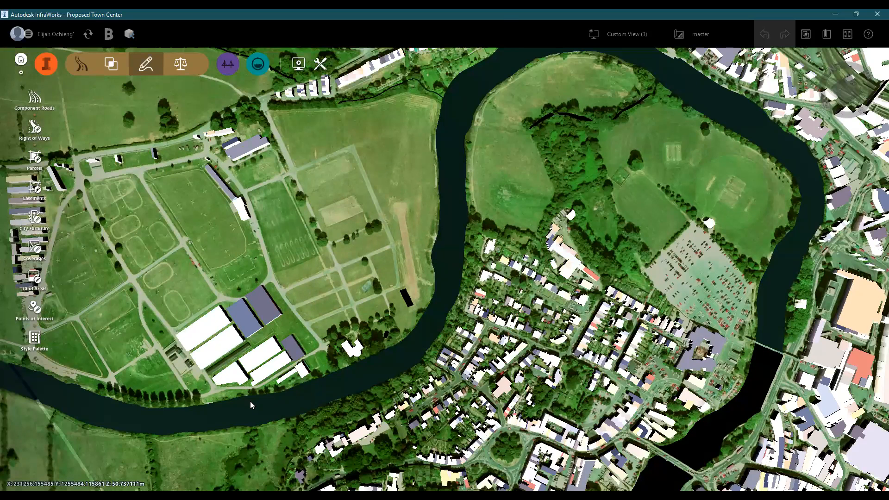
pyautogui.scroll(-1, 250, 401)
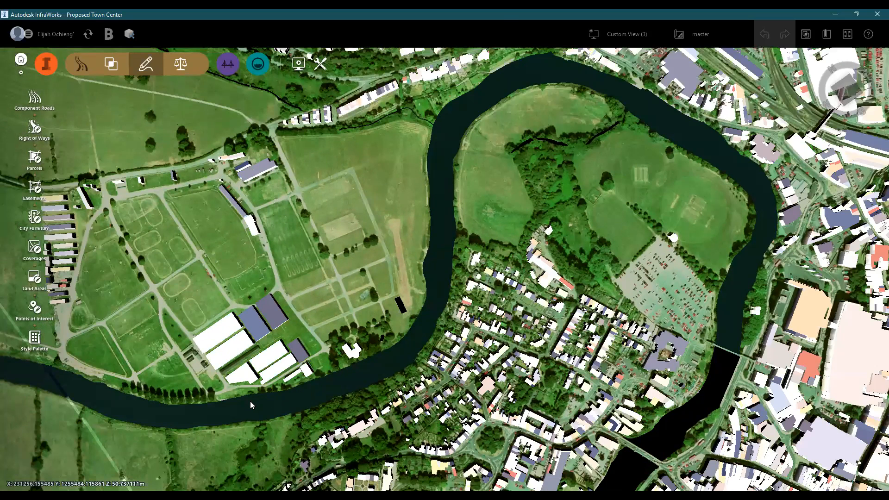
pyautogui.scroll(-3, 250, 400)
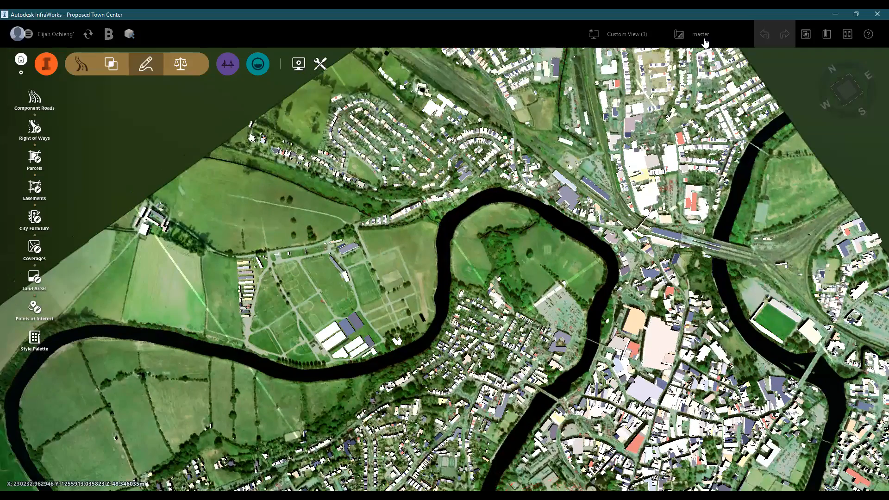
# - Check the list of available proposals and inspect the riverbank between the sports grounds and the roundabout in master
pyautogui.click(700, 34)
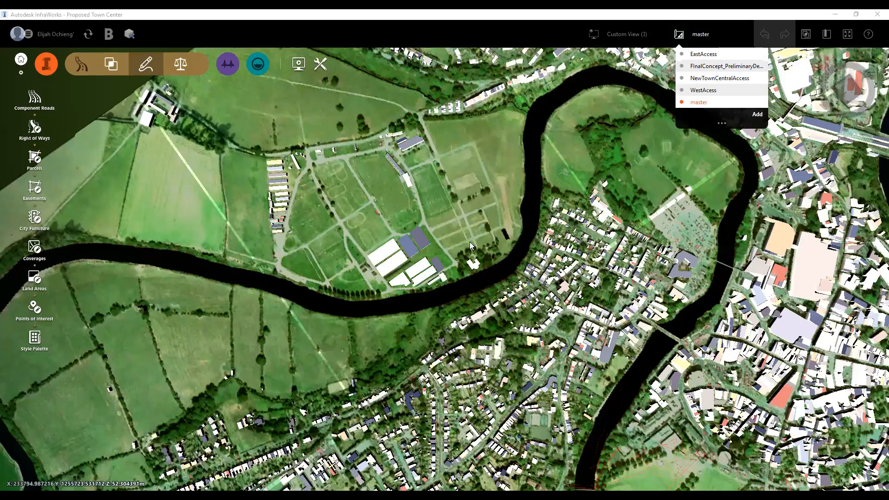
pyautogui.click(442, 256)
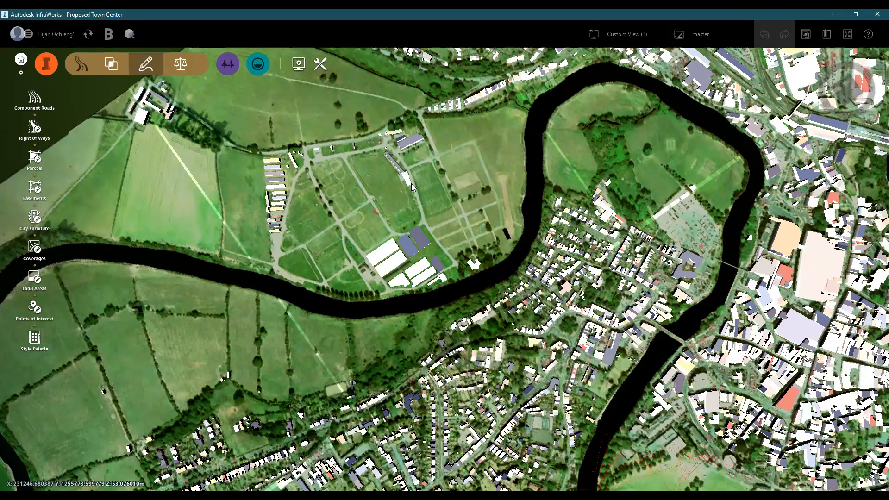
pyautogui.scroll(1, 446, 231)
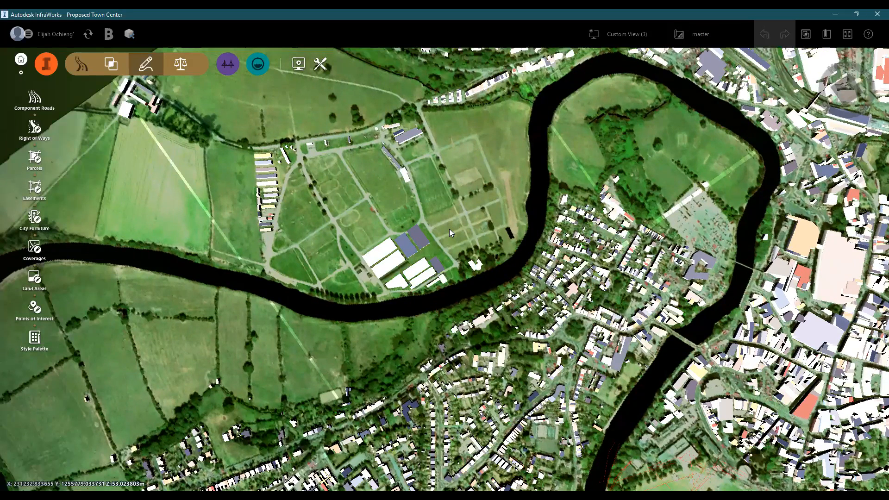
pyautogui.scroll(5, 448, 228)
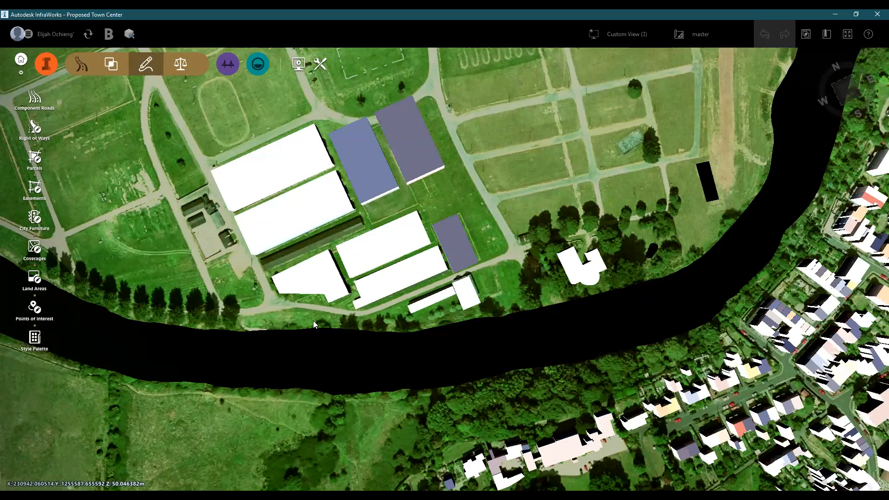
pyautogui.scroll(-5, 313, 320)
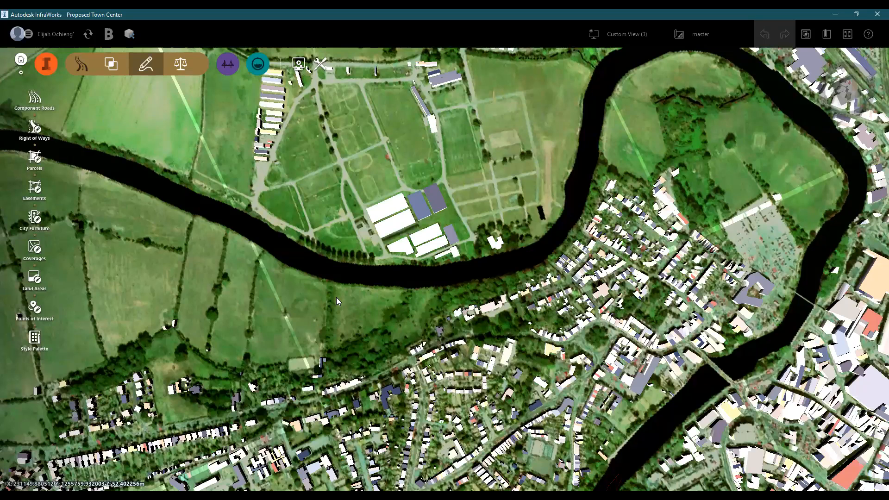
pyautogui.scroll(5, 336, 299)
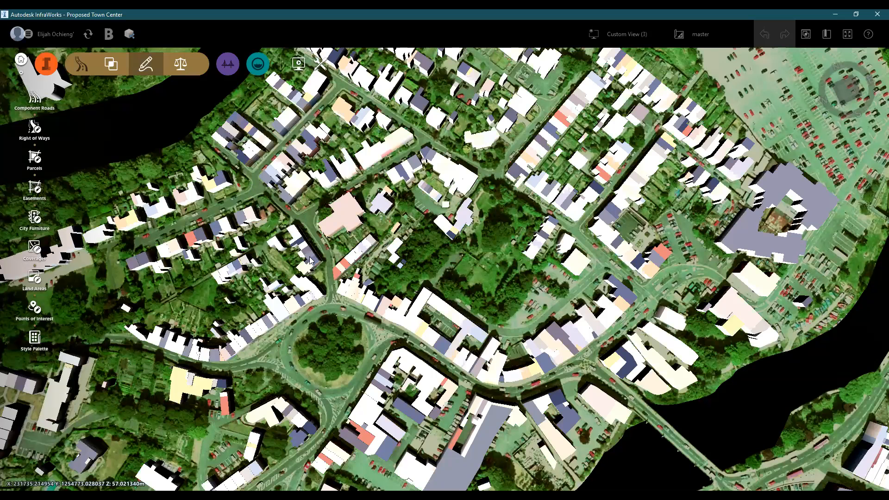
pyautogui.scroll(1, 330, 306)
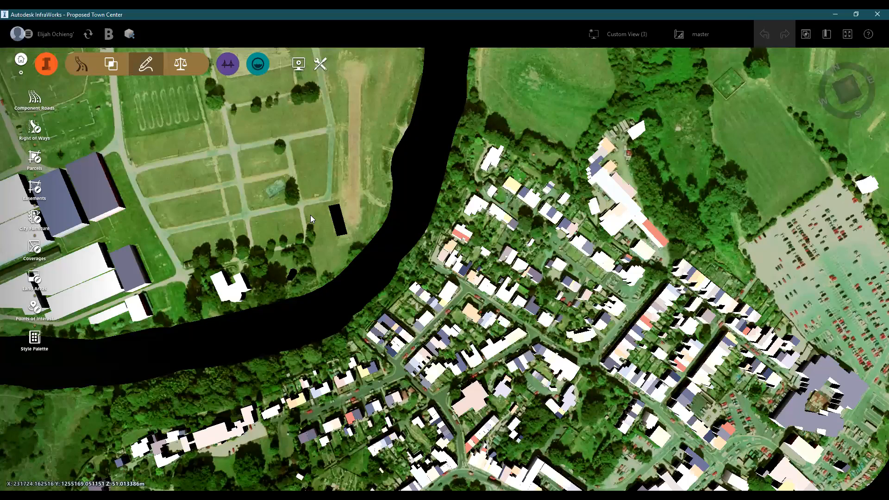
pyautogui.scroll(-1, 301, 244)
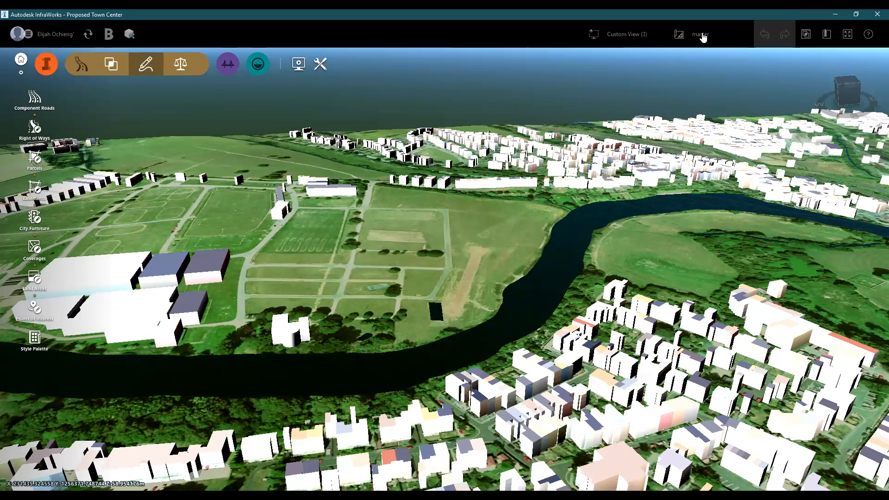
# - Switch the active proposal back to EastAccess
pyautogui.click(700, 35)
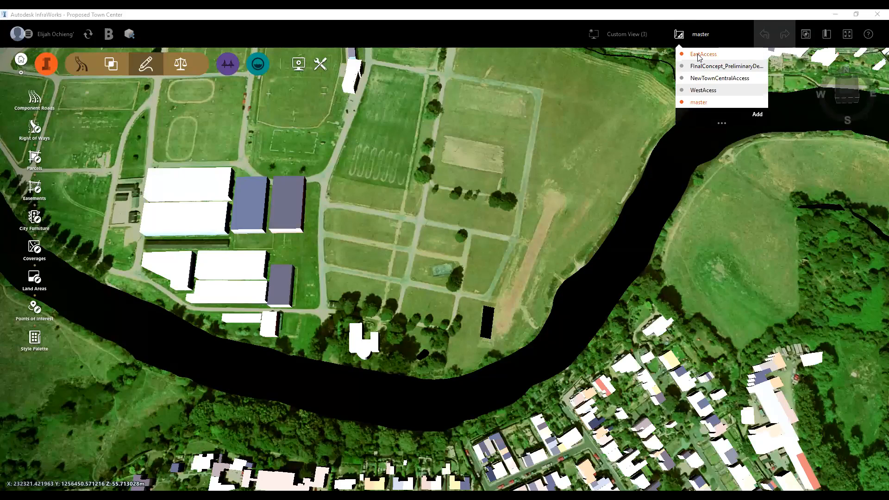
pyautogui.click(698, 54)
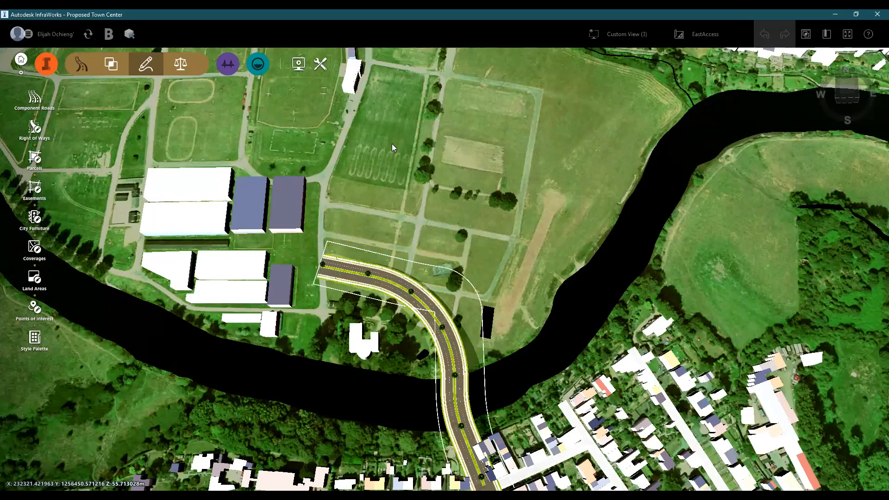
# - Select and delete the right of way surrounding the new road that crosses the river
pyautogui.scroll(3, 459, 277)
pyautogui.moveTo(459, 278); pyautogui.dragTo(399, 110, button='middle')
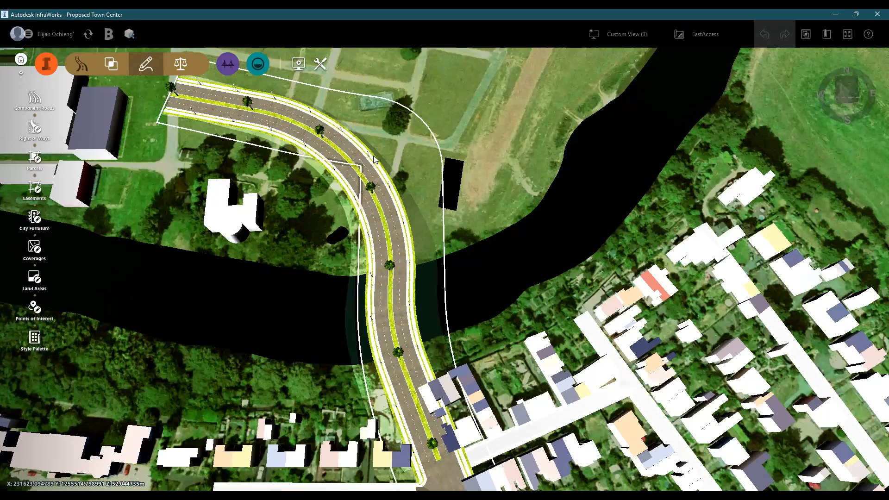
pyautogui.moveTo(372, 156); pyautogui.dragTo(389, 256)
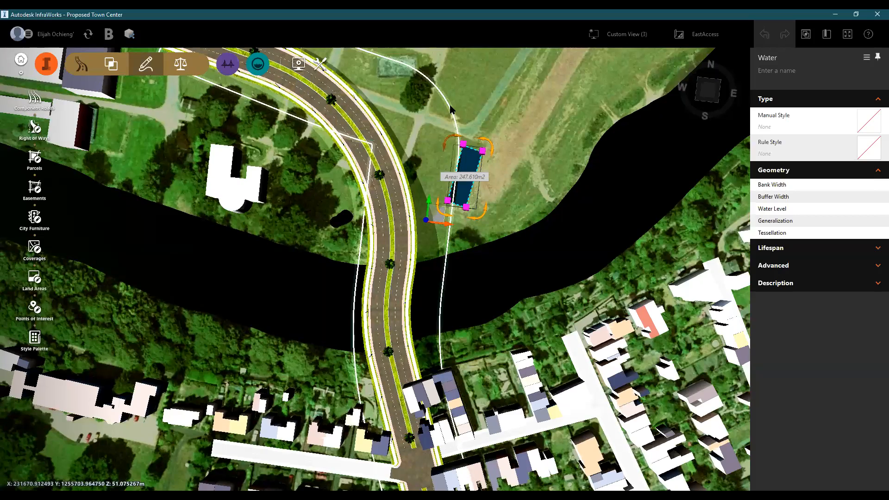
pyautogui.click(452, 109)
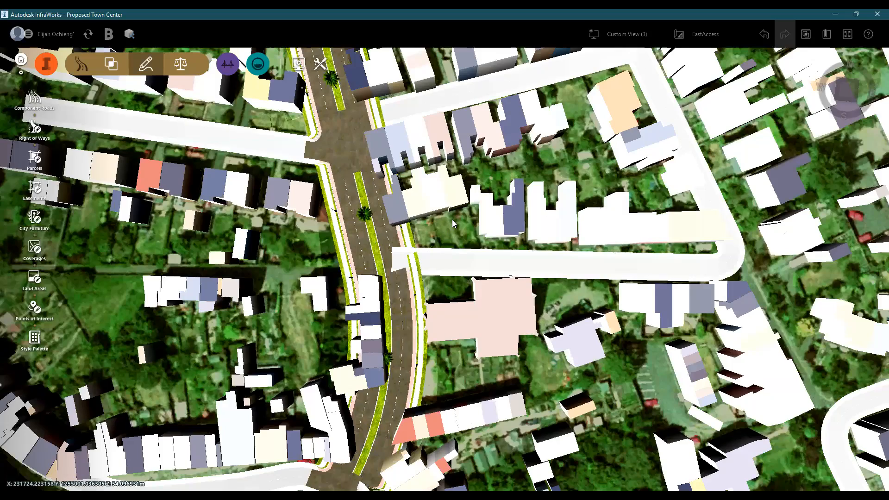
pyautogui.moveTo(452, 220); pyautogui.dragTo(428, 316)
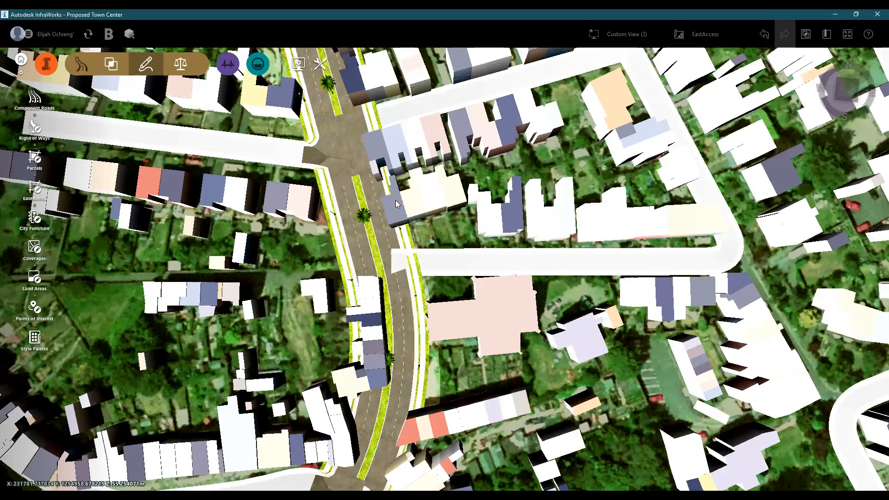
# - Create a right of way around the new road that crosses the river
pyautogui.scroll(-4, 443, 411)
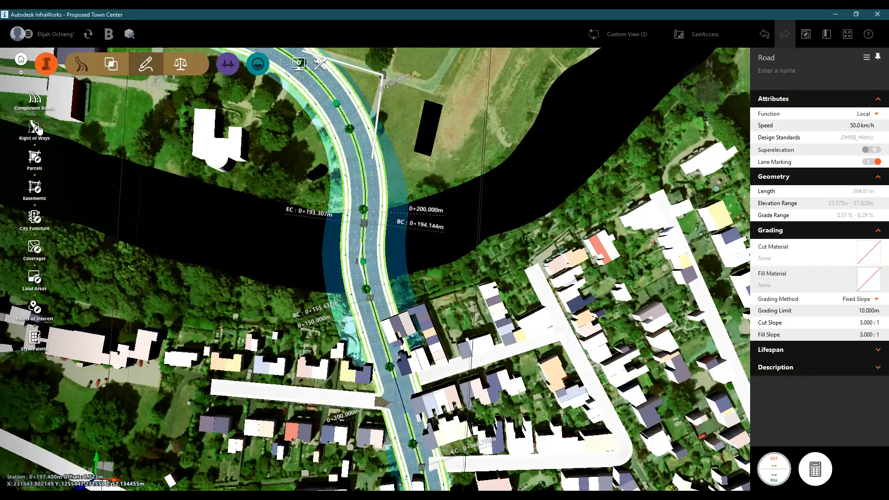
pyautogui.click(866, 161)
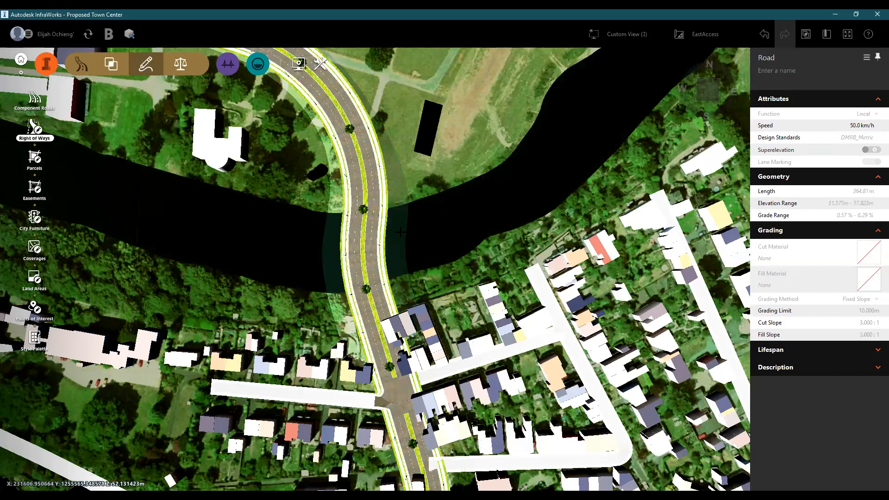
pyautogui.click(363, 197)
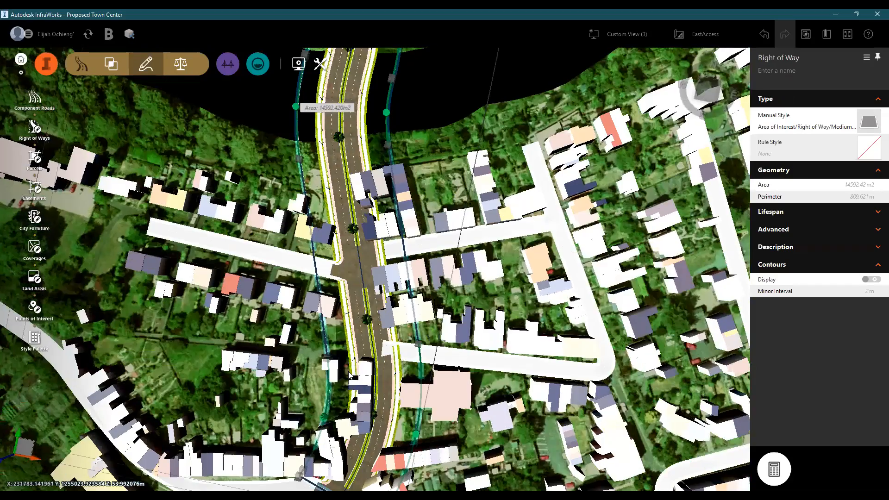
pyautogui.scroll(3, 367, 428)
pyautogui.moveTo(345, 297); pyautogui.dragTo(332, 369, button='middle')
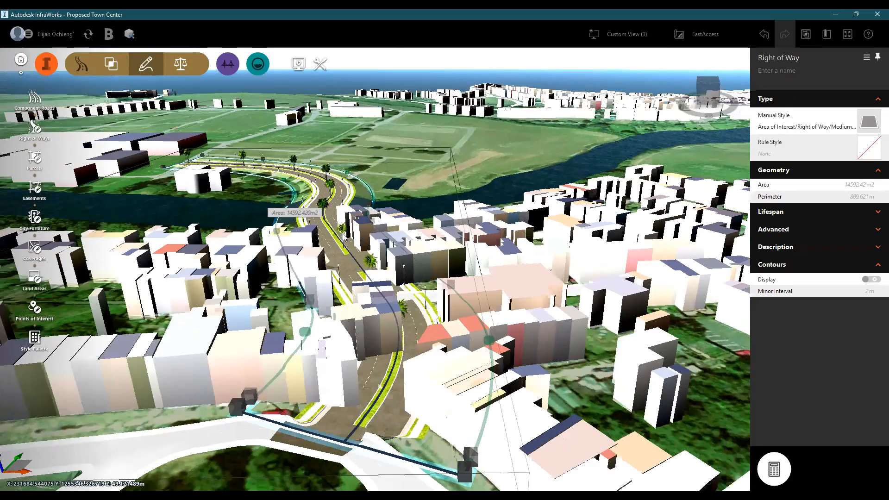
pyautogui.moveTo(405, 271); pyautogui.dragTo(415, 342)
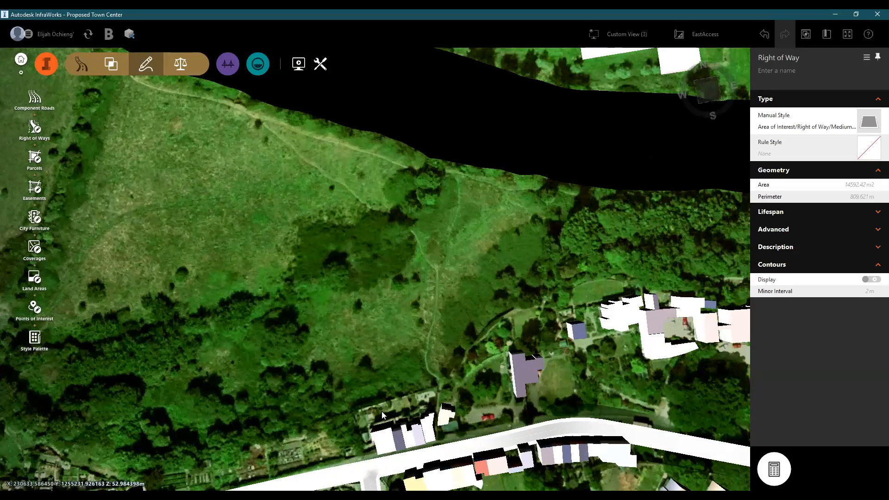
# - Examine the riverbanks west of the new road, from the side street and open fields to the large buildings across the river
pyautogui.scroll(-3, 381, 411)
pyautogui.click(387, 413)
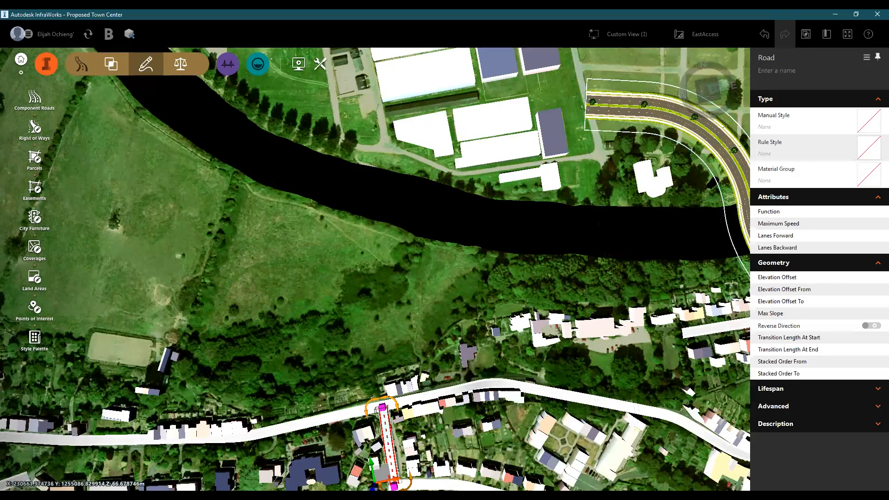
pyautogui.scroll(2, 378, 399)
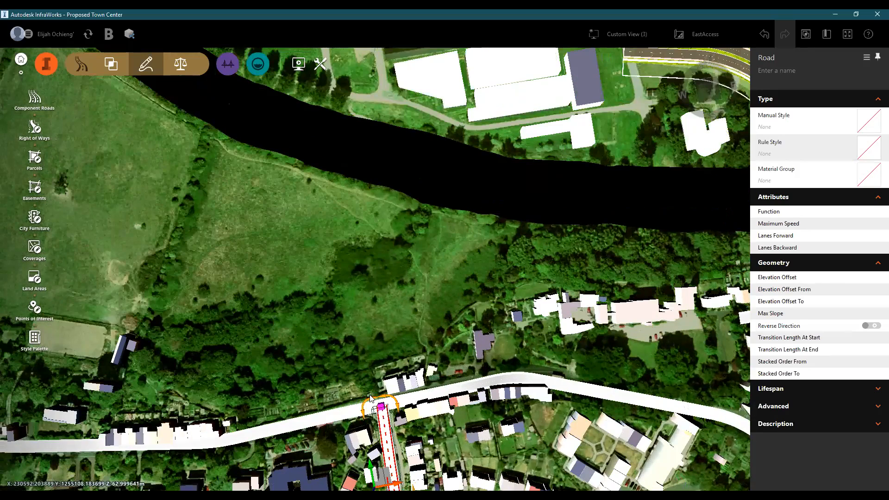
pyautogui.scroll(1, 366, 385)
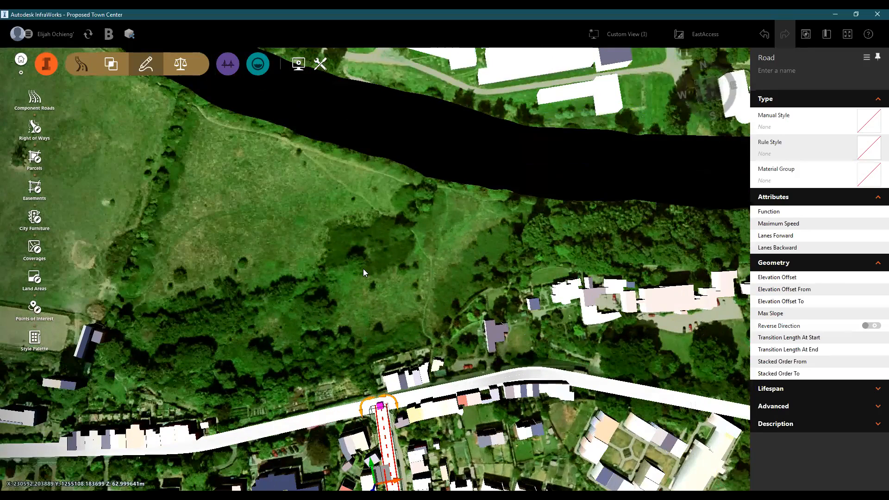
pyautogui.scroll(2, 336, 388)
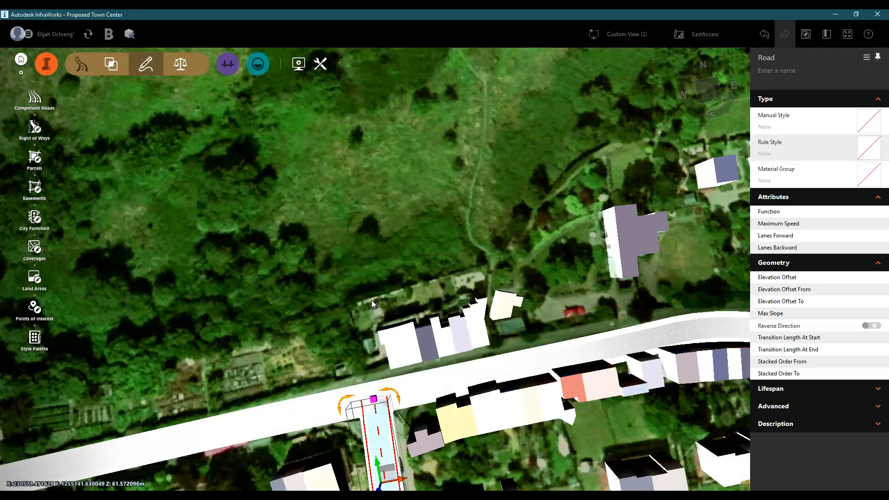
pyautogui.scroll(-3, 371, 300)
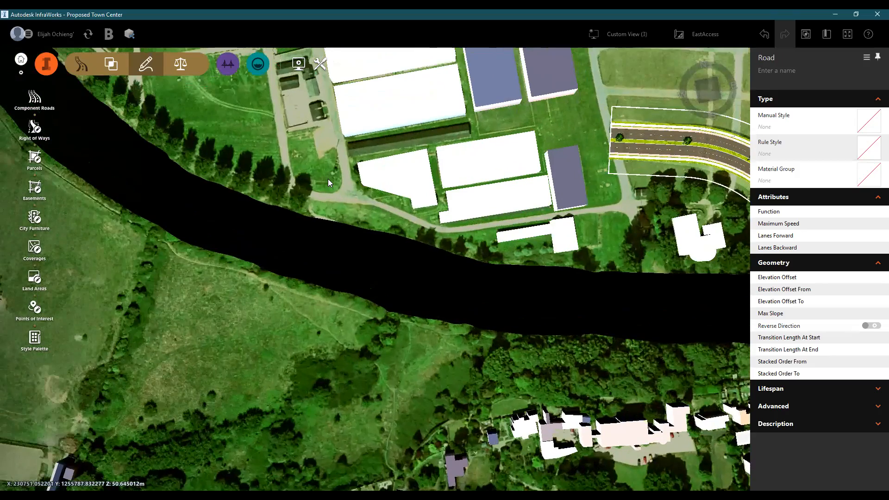
pyautogui.scroll(3, 328, 180)
pyautogui.scroll(-2, 370, 128)
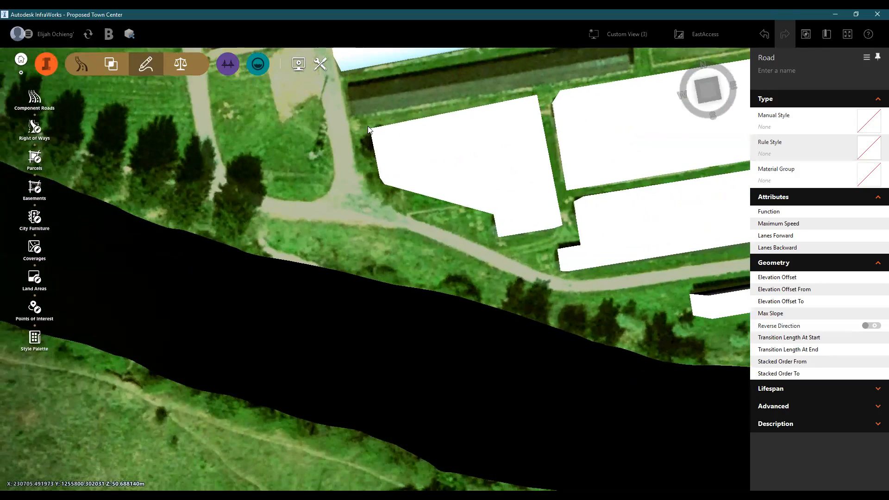
pyautogui.scroll(-2, 371, 128)
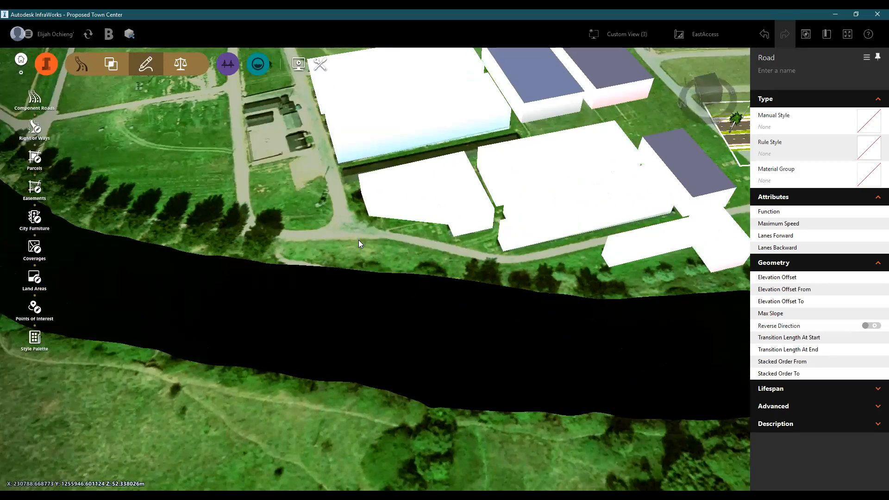
pyautogui.scroll(2, 358, 239)
pyautogui.scroll(-2, 358, 234)
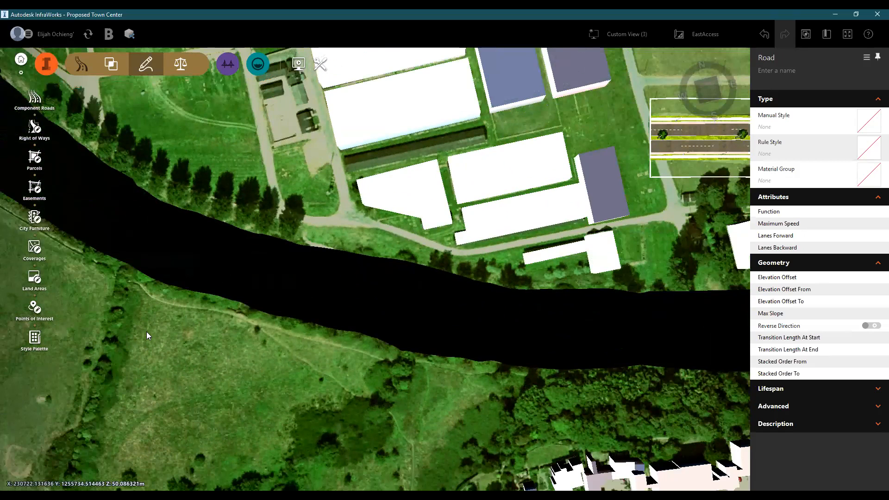
pyautogui.scroll(-3, 146, 332)
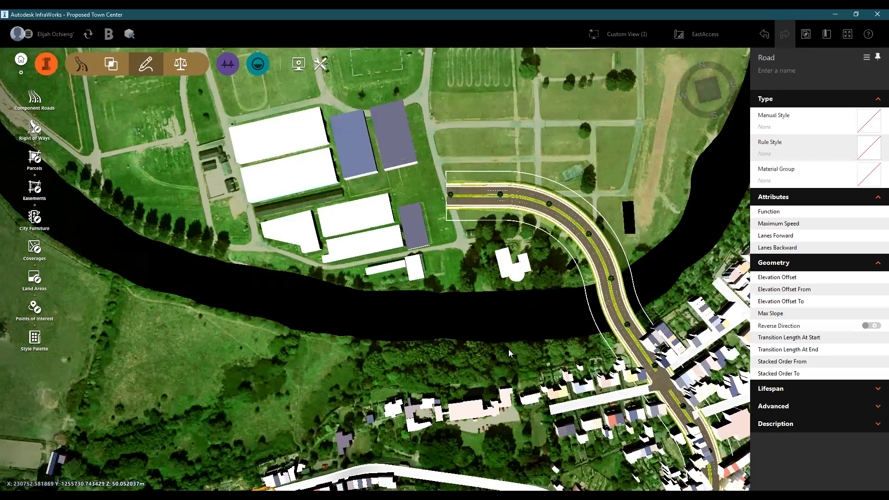
pyautogui.moveTo(620, 261); pyautogui.dragTo(508, 349, button='middle')
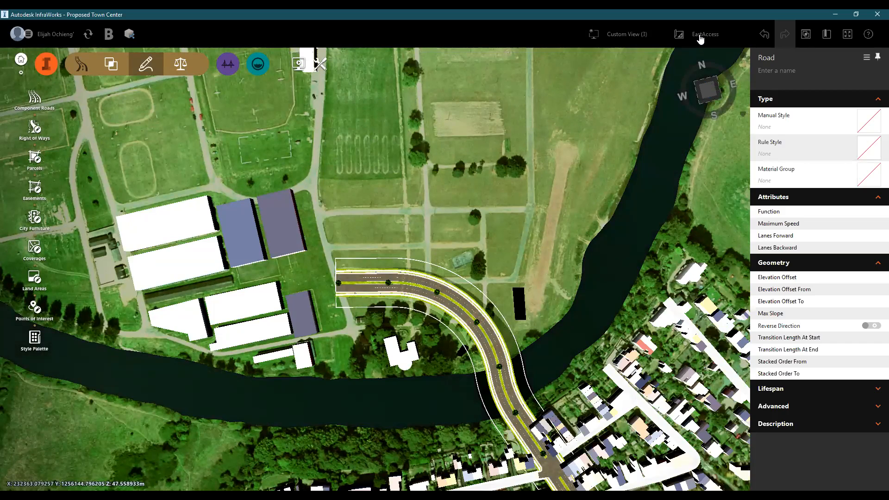
# - Switch the active proposal from EastAccess to the FInalConcept_PreliminaryDe... proposal
pyautogui.click(699, 35)
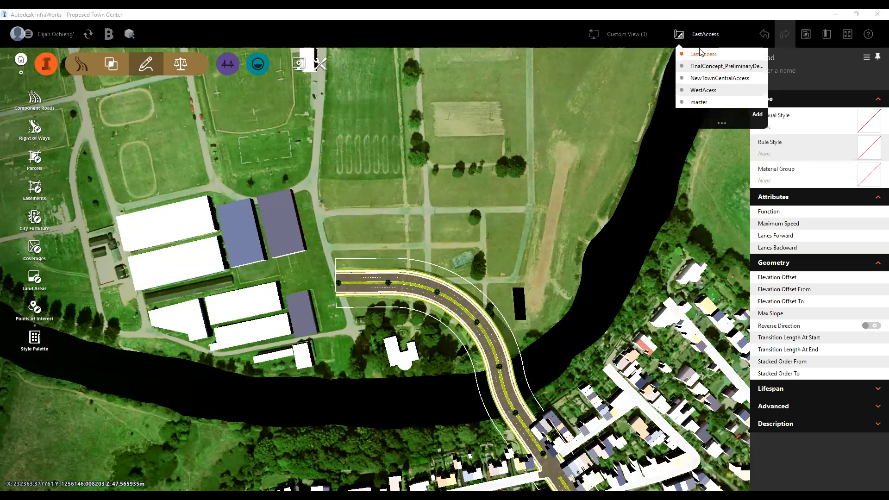
pyautogui.click(704, 90)
pyautogui.click(721, 70)
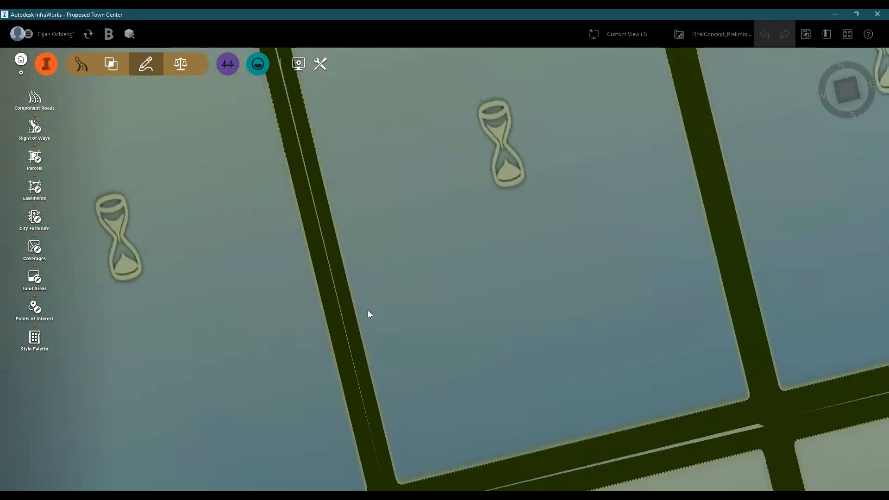
# - Examine the final concept's roundabouts, their right of way and the curved road that crosses the river
pyautogui.scroll(-3, 378, 313)
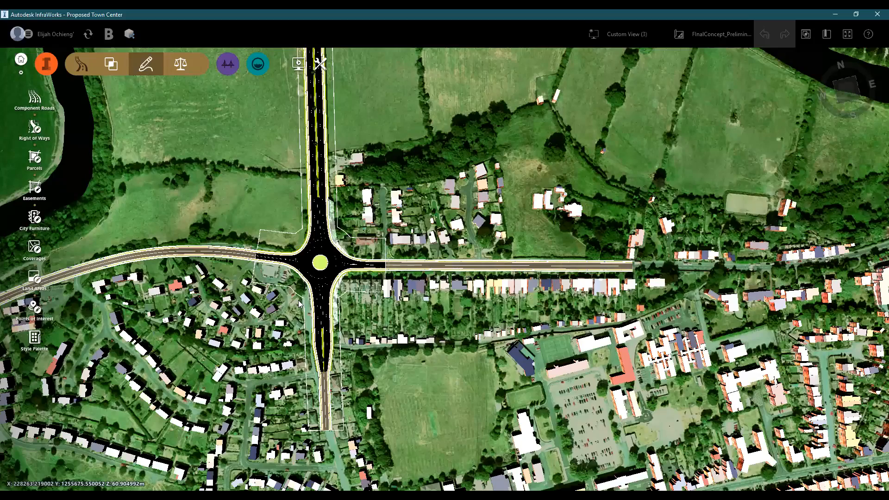
pyautogui.scroll(-1, 340, 245)
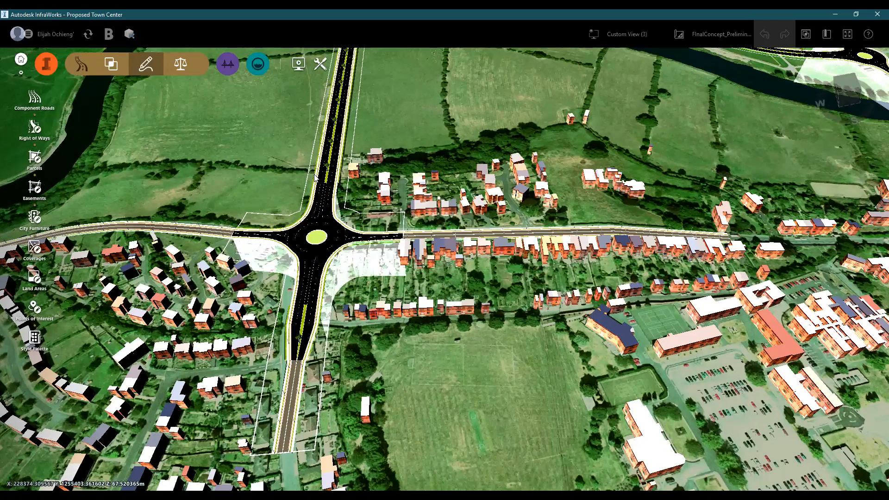
pyautogui.moveTo(369, 117); pyautogui.dragTo(416, 431)
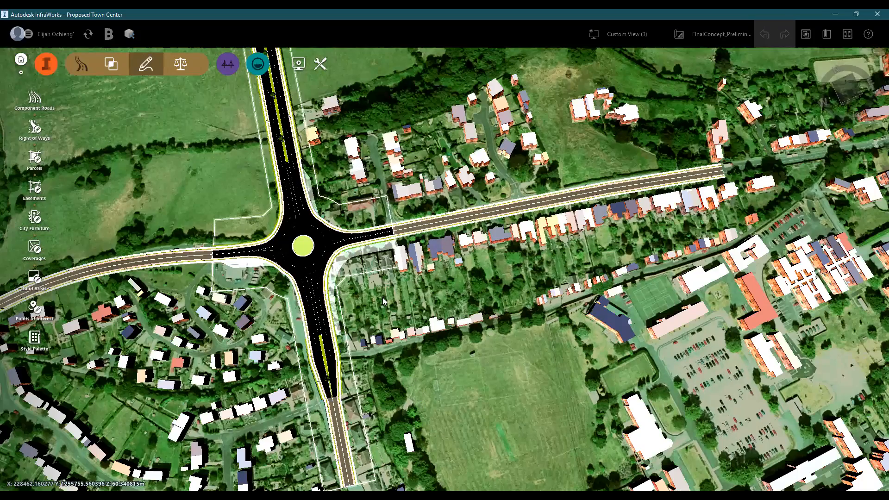
pyautogui.click(350, 274)
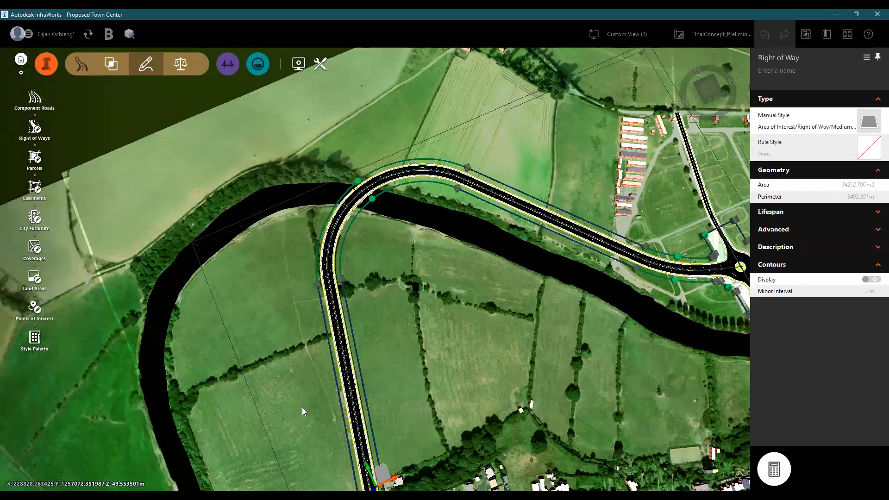
pyautogui.scroll(2, 303, 282)
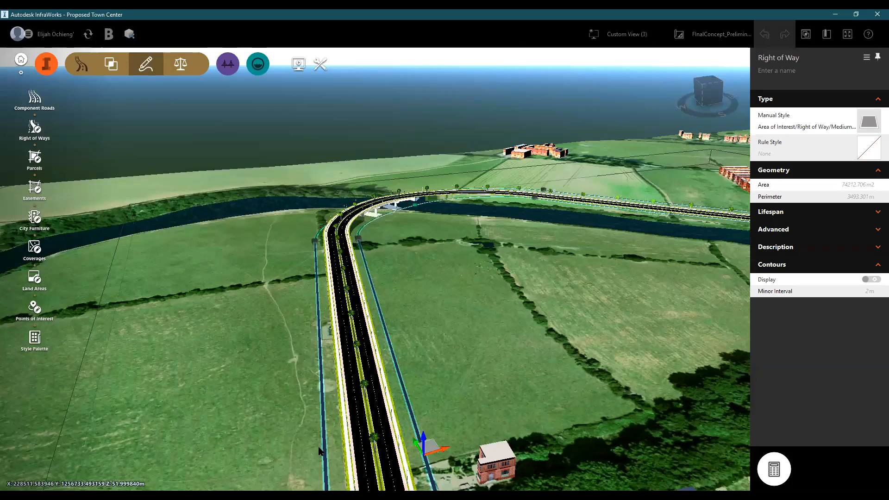
pyautogui.moveTo(318, 447); pyautogui.dragTo(310, 341)
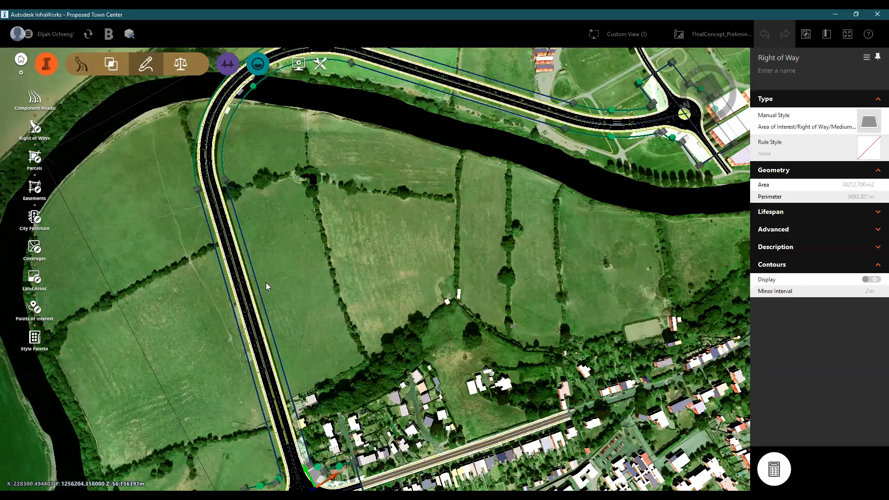
pyautogui.scroll(-2, 290, 370)
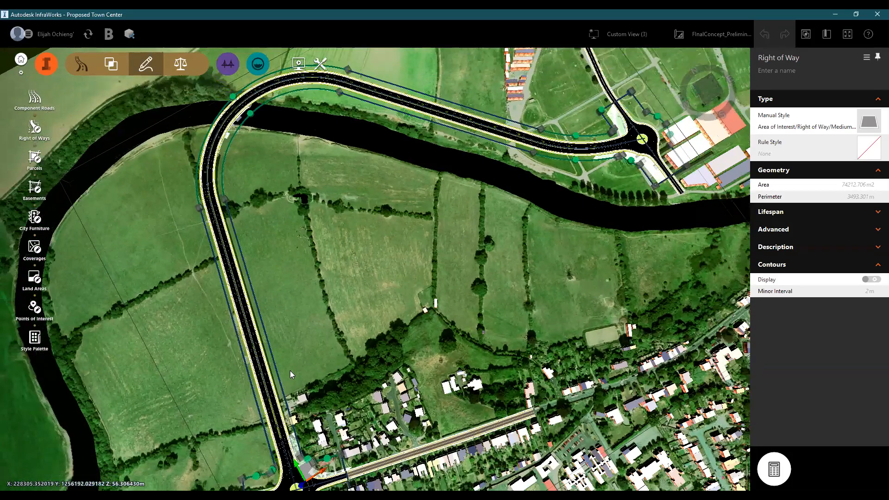
pyautogui.moveTo(131, 351); pyautogui.dragTo(206, 413, button='middle')
pyautogui.scroll(3, 305, 365)
pyautogui.moveTo(223, 246); pyautogui.dragTo(333, 350, button='middle')
pyautogui.moveTo(327, 379); pyautogui.dragTo(327, 457)
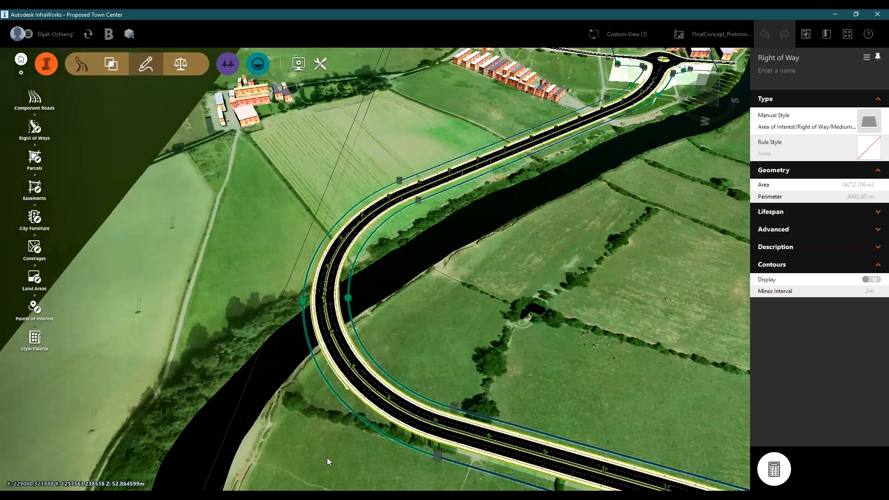
pyautogui.moveTo(369, 302)
pyautogui.mouseDown()
pyautogui.moveTo(379, 299)
pyautogui.moveTo(380, 310)
pyautogui.moveTo(369, 319)
pyautogui.mouseUp()
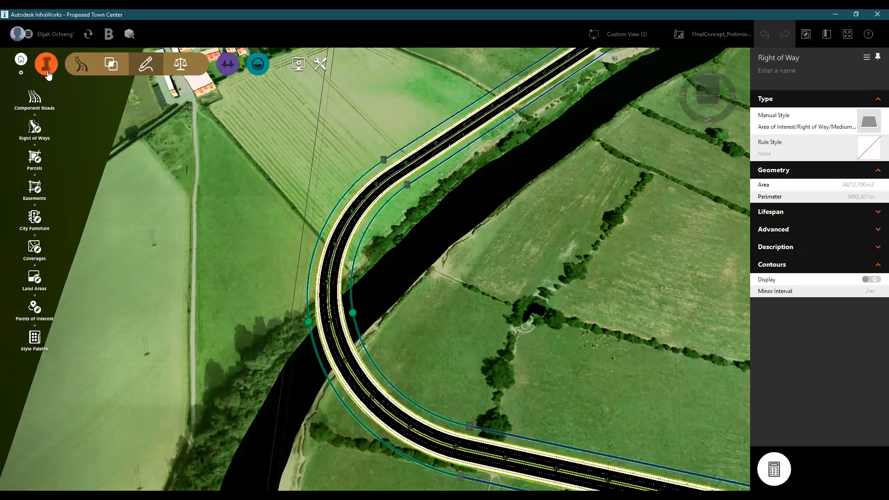
# - Draw a Boulevard with Palms road from the existing side-street junction across the river to the roundabout's southern arm
pyautogui.click(46, 65)
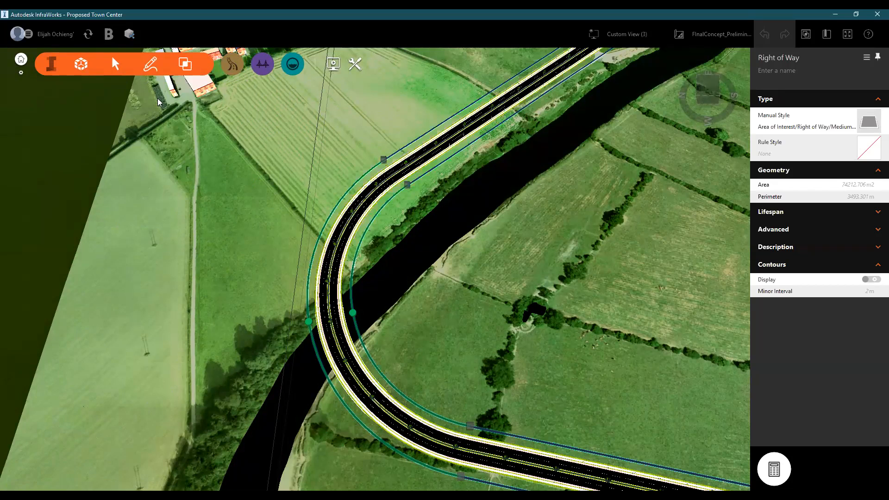
pyautogui.click(149, 66)
pyautogui.click(34, 98)
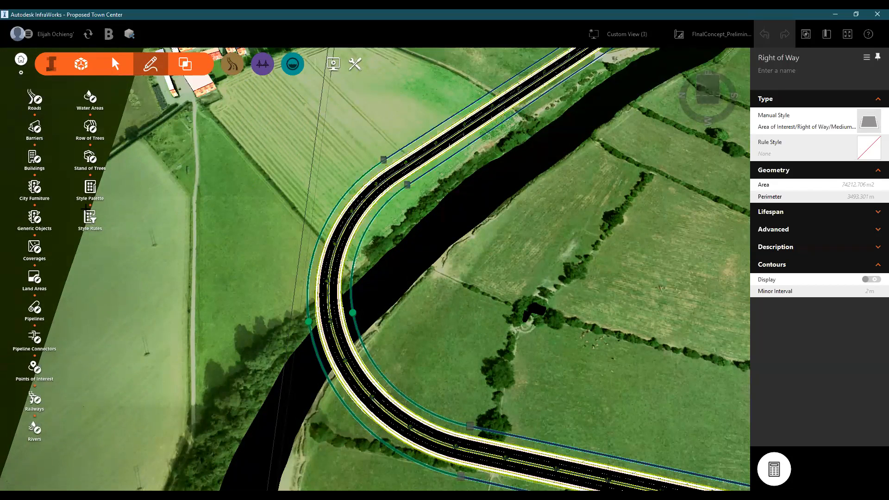
pyautogui.scroll(-1, 176, 199)
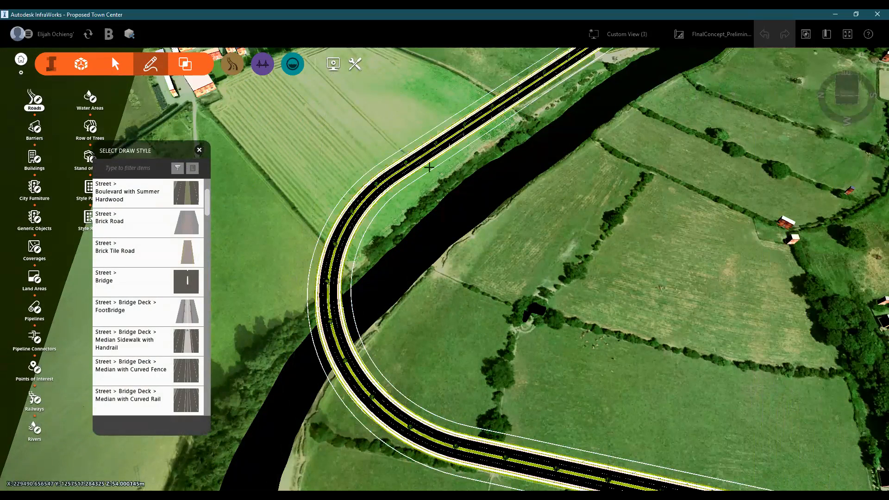
pyautogui.scroll(-3, 417, 304)
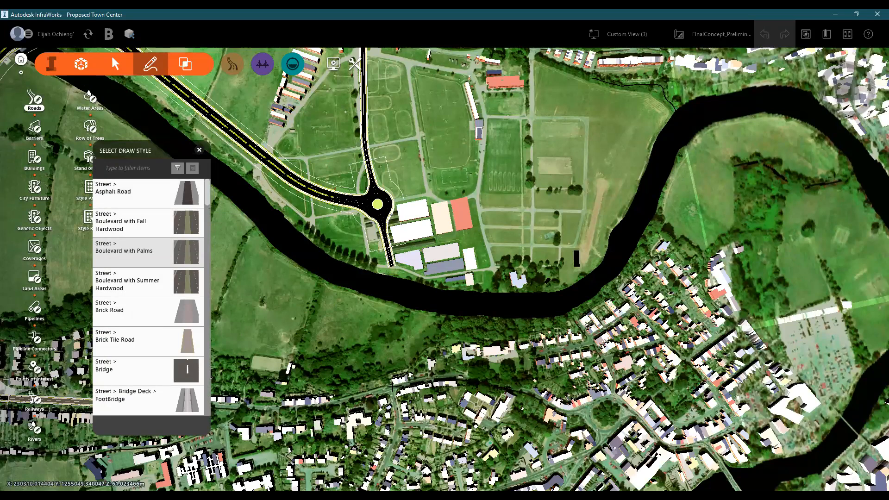
pyautogui.scroll(1, 417, 279)
pyautogui.scroll(5, 411, 328)
pyautogui.scroll(-3, 394, 192)
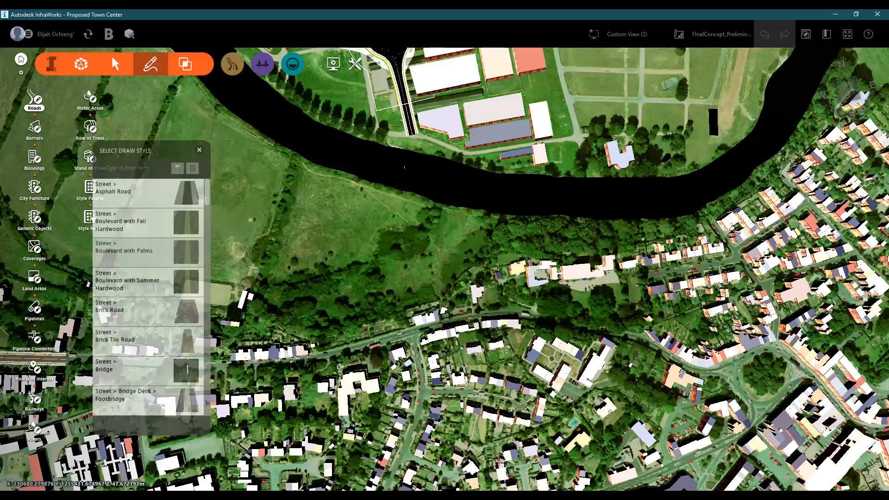
pyautogui.moveTo(413, 346); pyautogui.dragTo(406, 411, button='middle')
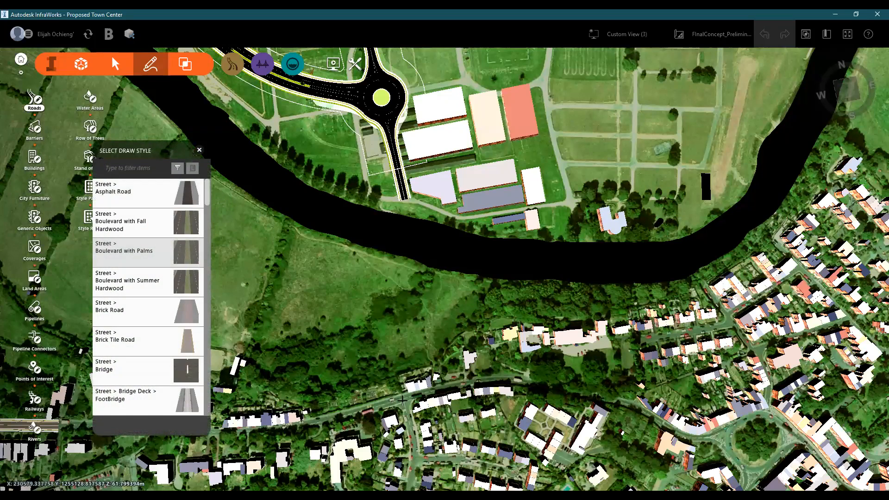
pyautogui.click(407, 384)
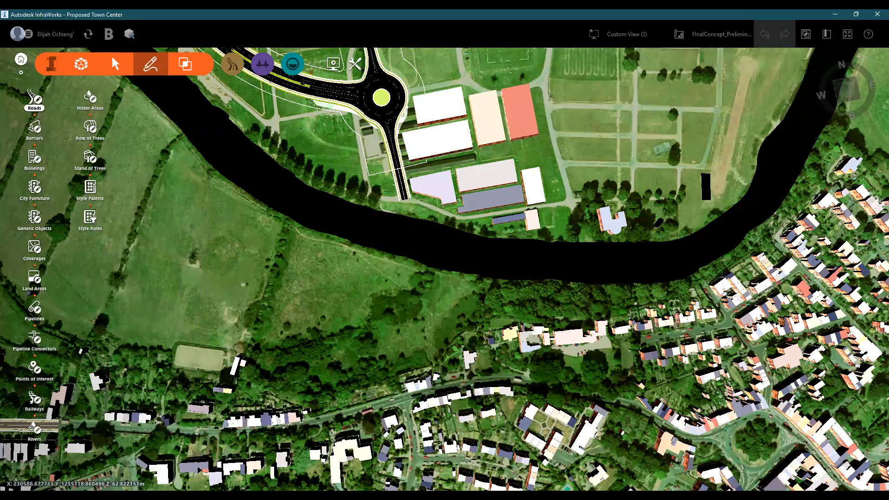
pyautogui.click(397, 291)
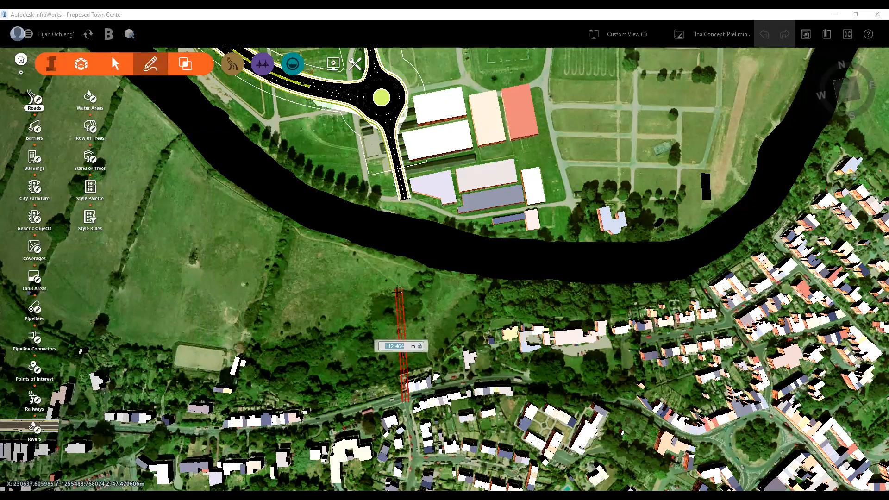
pyautogui.doubleClick(408, 203)
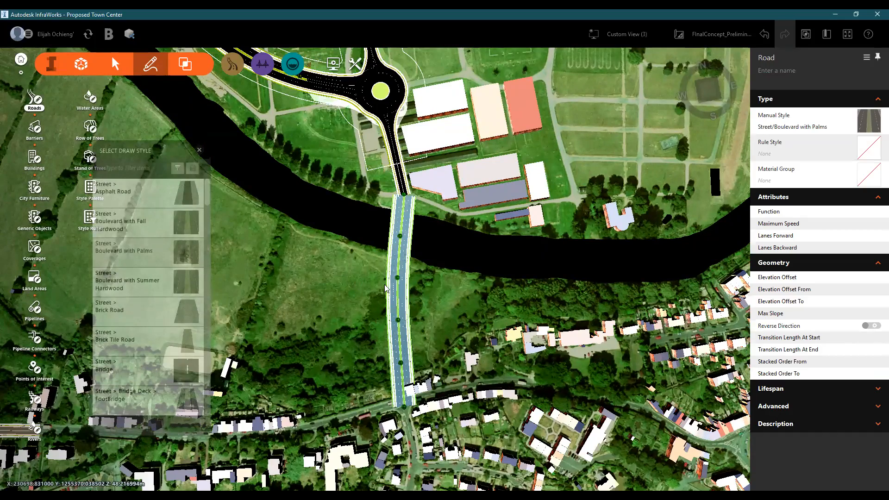
# - Examine the new palm boulevard from street level and from above, including its lanes, median and river crossing
pyautogui.moveTo(347, 277)
pyautogui.mouseDown()
pyautogui.moveTo(370, 329)
pyautogui.moveTo(393, 324)
pyautogui.mouseUp()
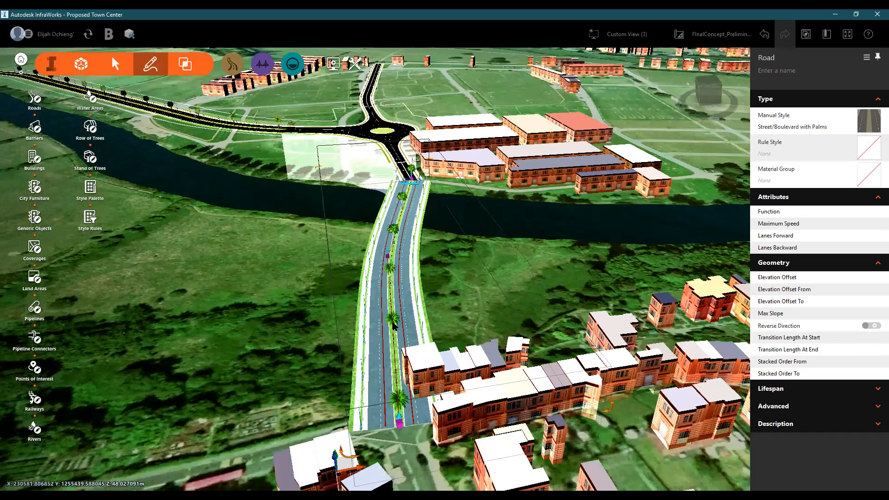
pyautogui.scroll(3, 395, 350)
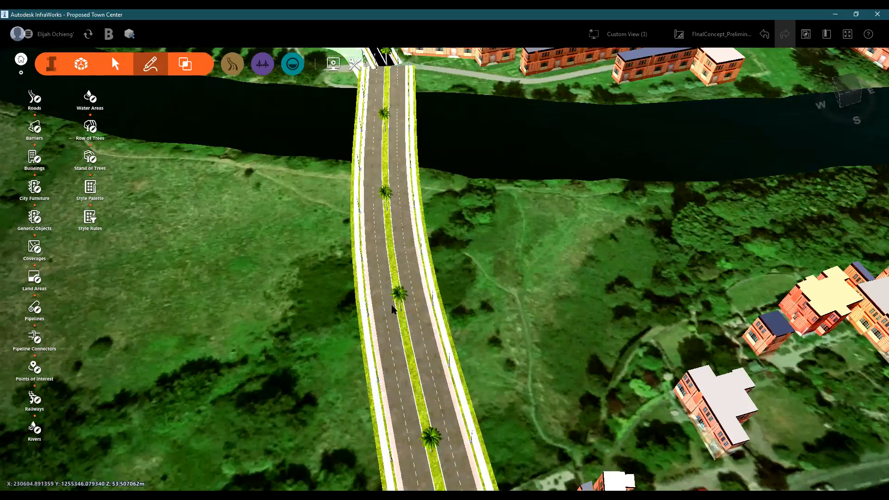
pyautogui.doubleClick(392, 304)
pyautogui.moveTo(392, 302); pyautogui.dragTo(441, 298)
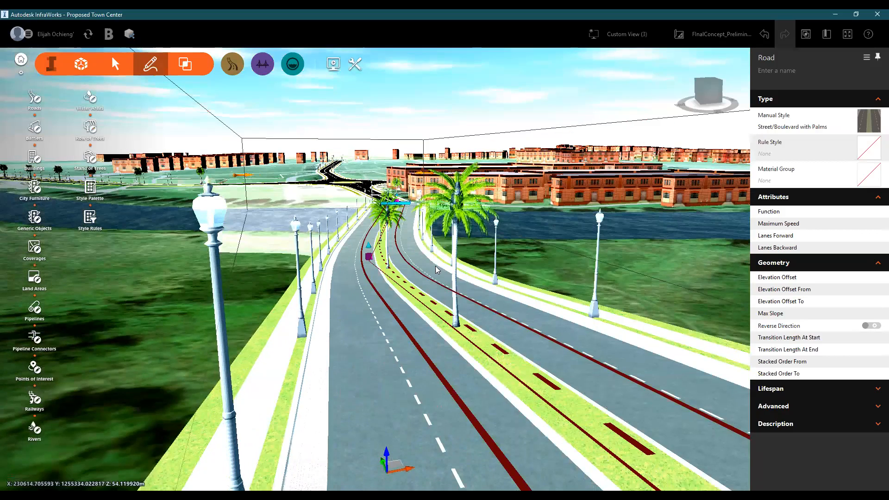
pyautogui.moveTo(416, 265); pyautogui.dragTo(399, 270)
pyautogui.moveTo(374, 315); pyautogui.dragTo(302, 327)
pyautogui.moveTo(370, 451); pyautogui.dragTo(394, 401)
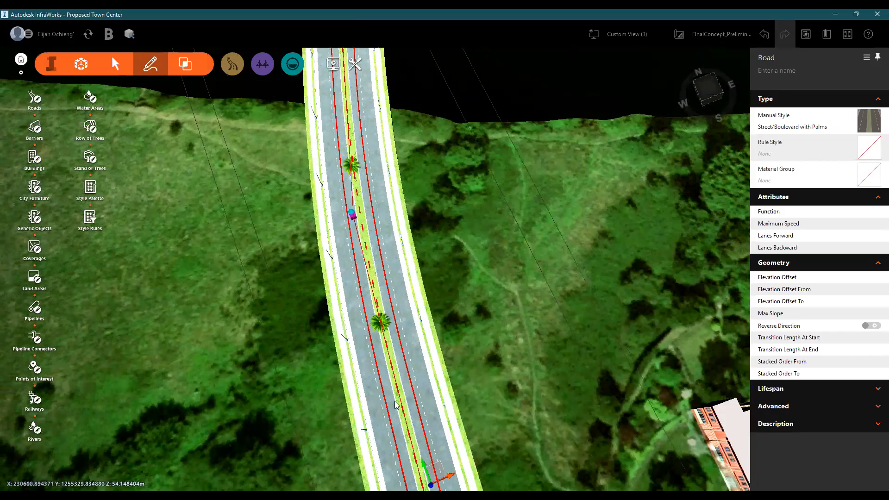
pyautogui.scroll(-3, 395, 405)
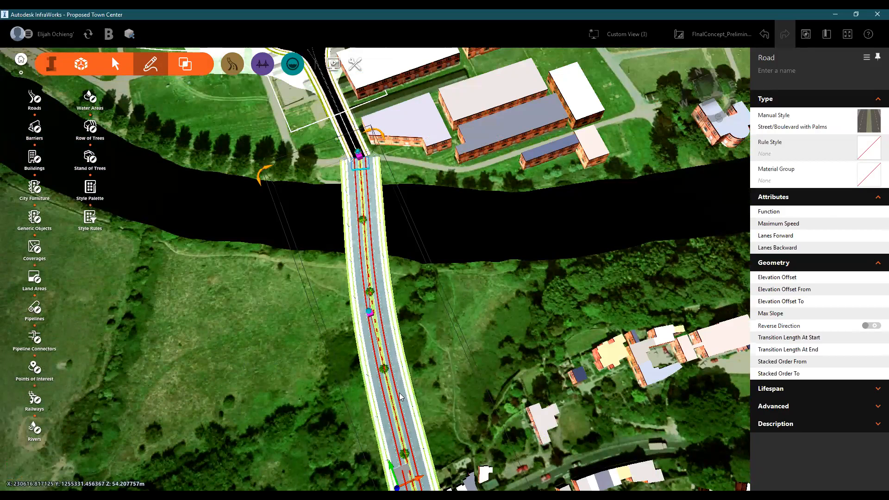
# - Convert the new river-crossing boulevard to a component road
pyautogui.rightClick(393, 345)
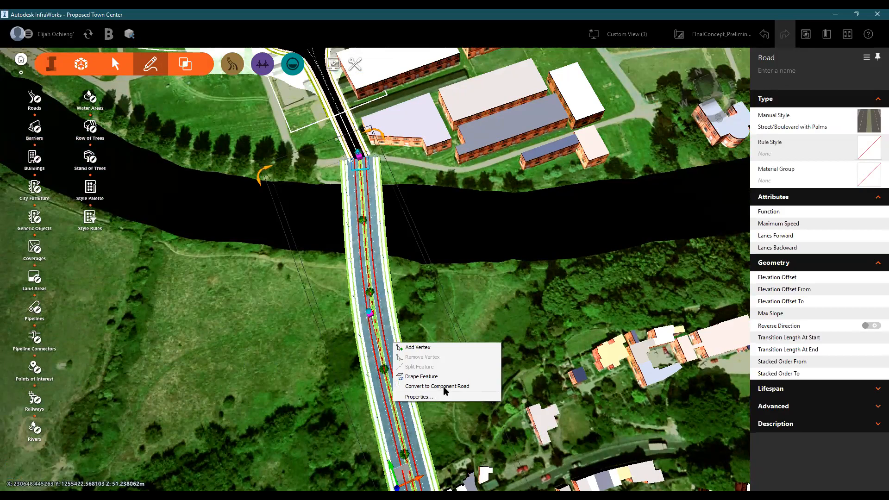
pyautogui.click(443, 386)
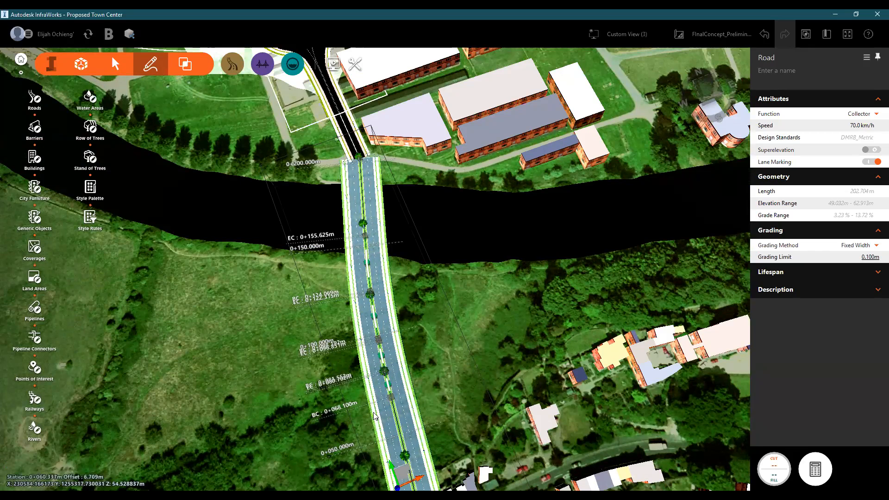
pyautogui.scroll(5, 374, 415)
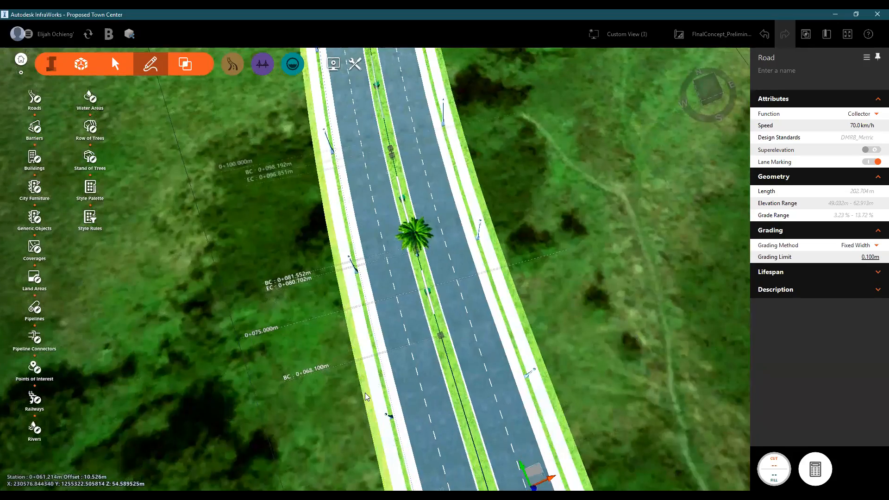
pyautogui.scroll(-3, 372, 382)
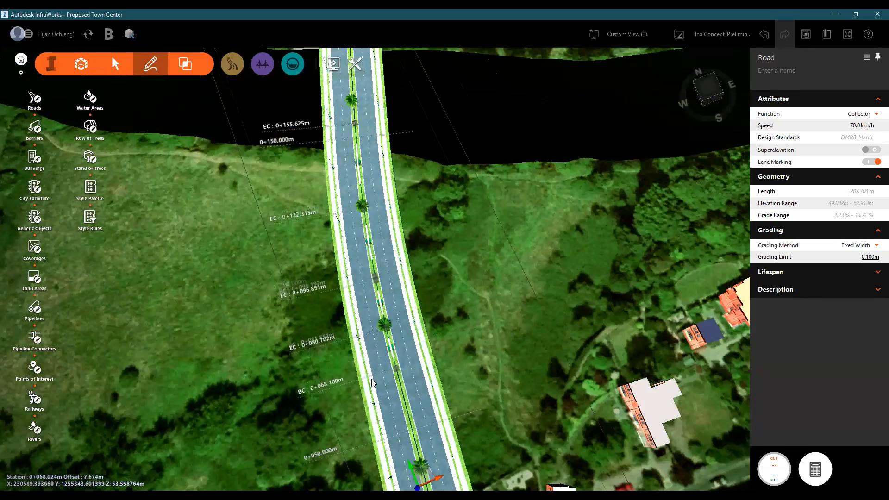
pyautogui.scroll(-2, 376, 373)
pyautogui.moveTo(376, 372); pyautogui.dragTo(413, 422, button='middle')
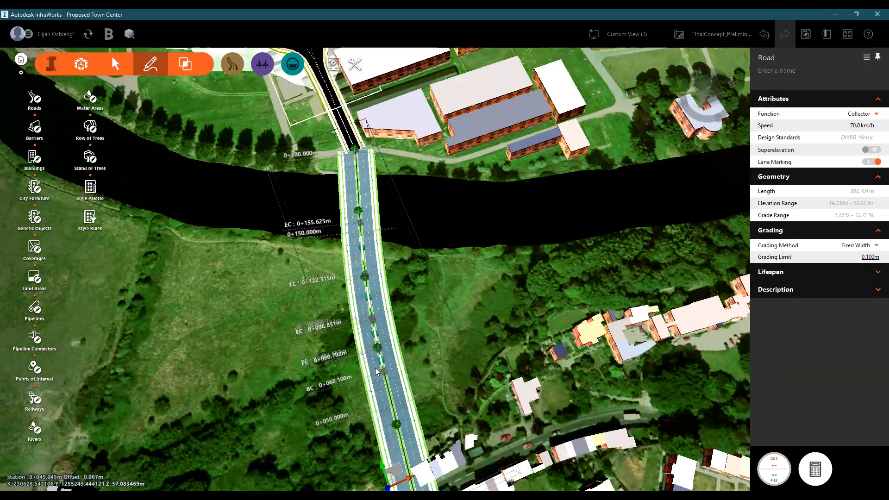
# - Name the converted river-crossing road M01
pyautogui.scroll(2, 373, 359)
pyautogui.scroll(2, 372, 356)
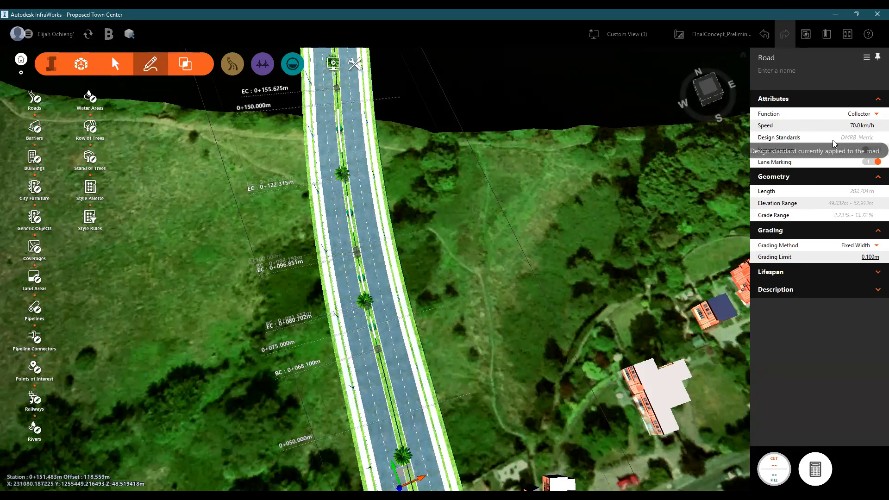
pyautogui.click(774, 70)
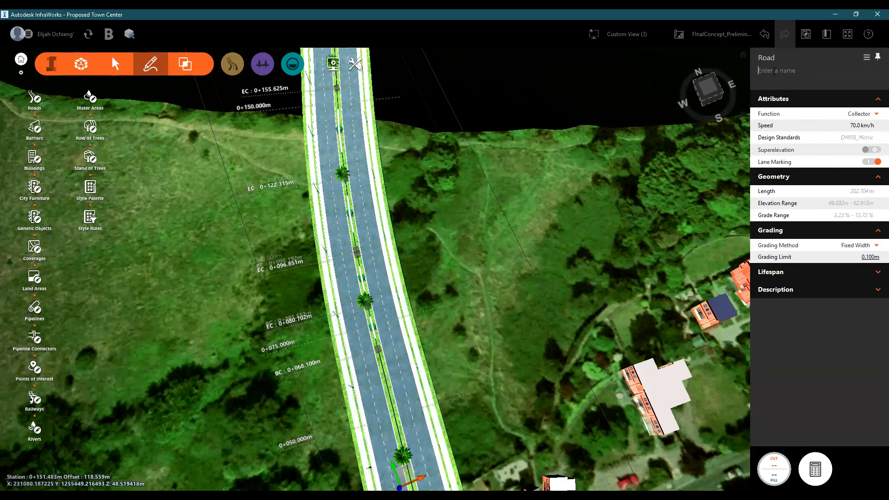
pyautogui.write('M01')
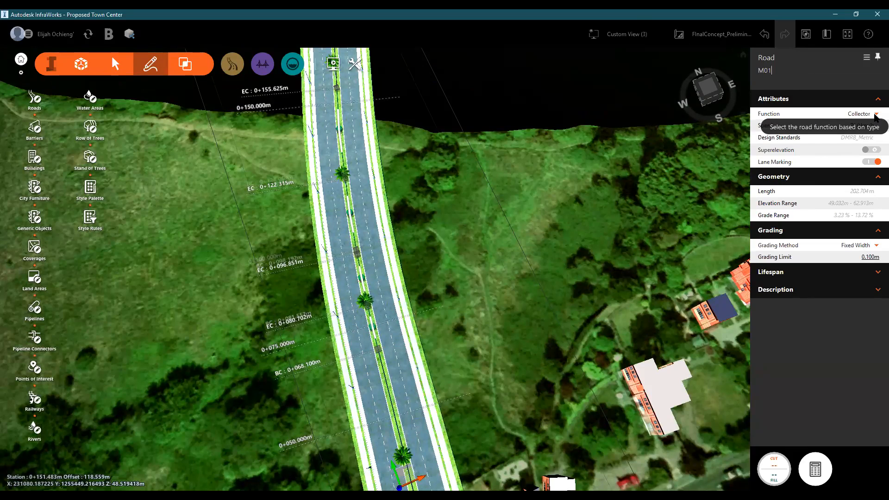
# - Set the road's function to Freeway and its design speed to 110 km/h
pyautogui.click(812, 118)
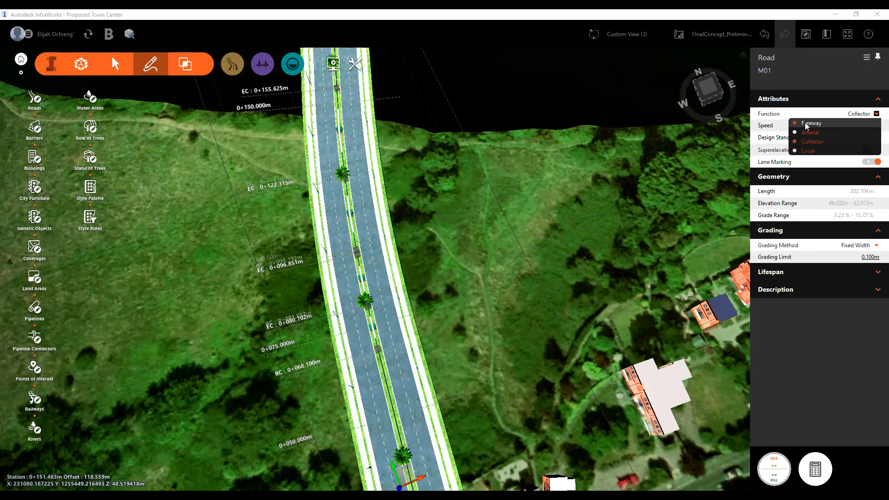
pyautogui.click(809, 123)
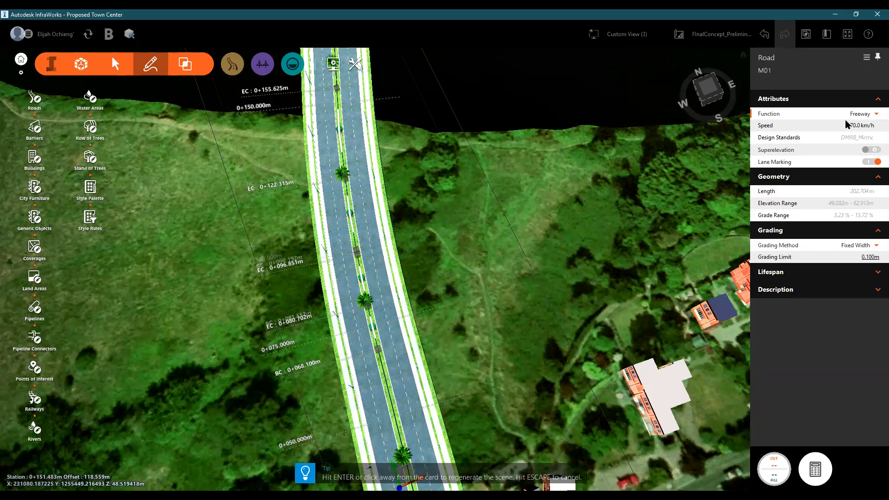
pyautogui.click(852, 125)
pyautogui.write('110')
pyautogui.click(411, 206)
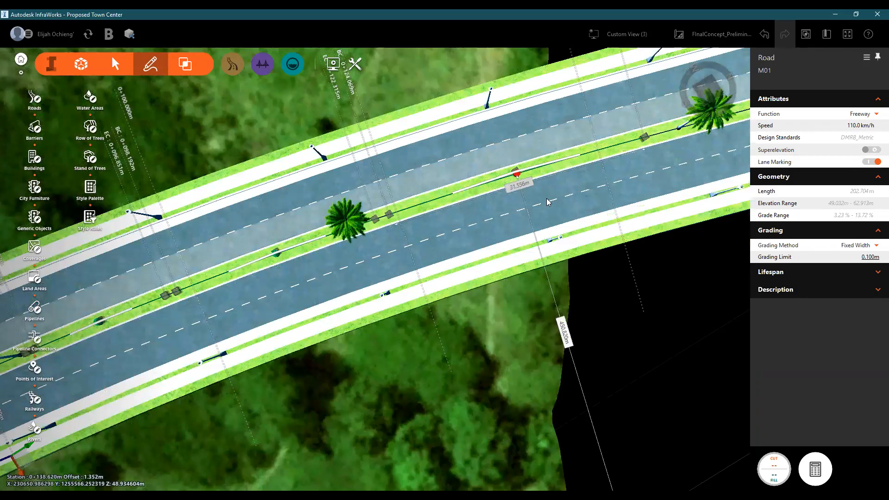
# - Open the radius of M01's curve beside the riverbank for editing
pyautogui.press('Right')
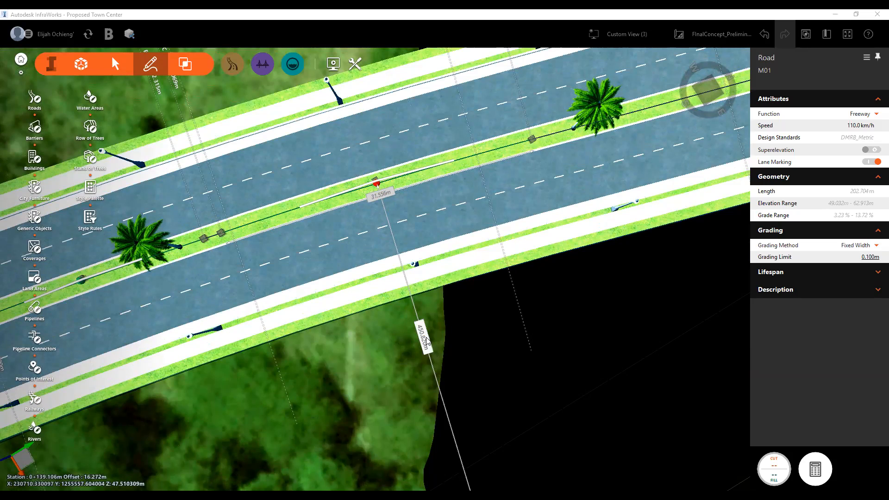
pyautogui.click(426, 337)
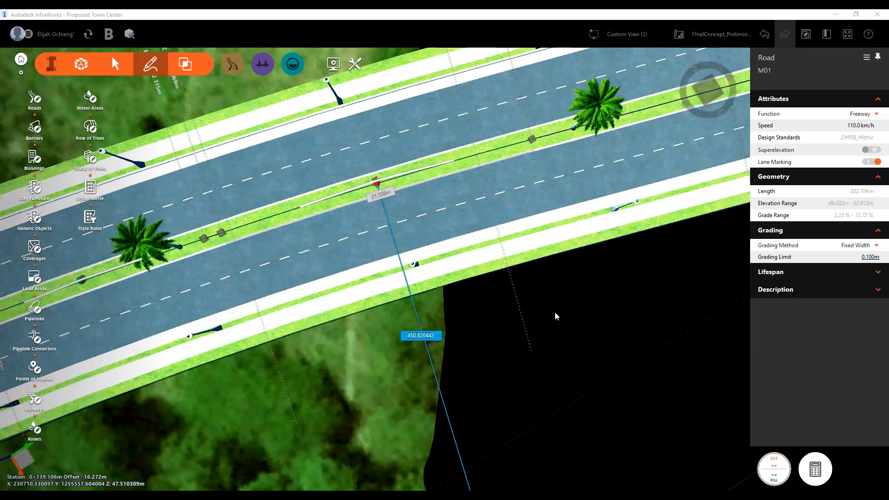
pyautogui.scroll(-2, 554, 312)
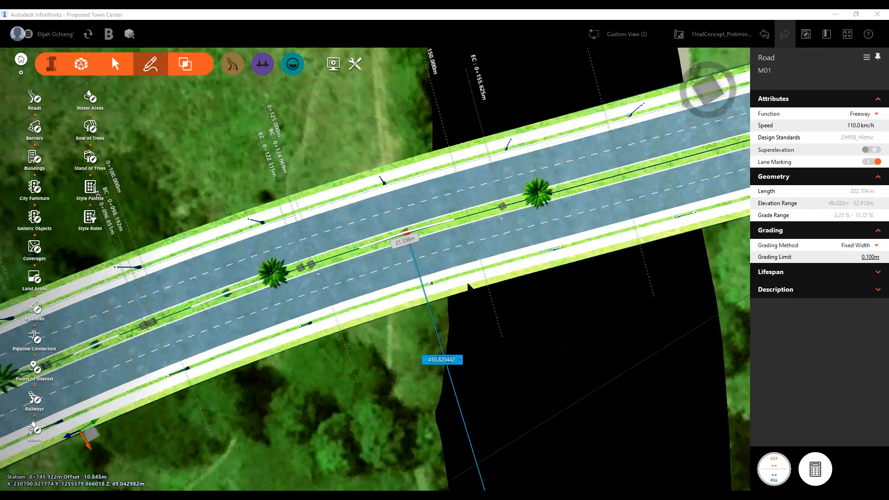
pyautogui.scroll(-2, 601, 338)
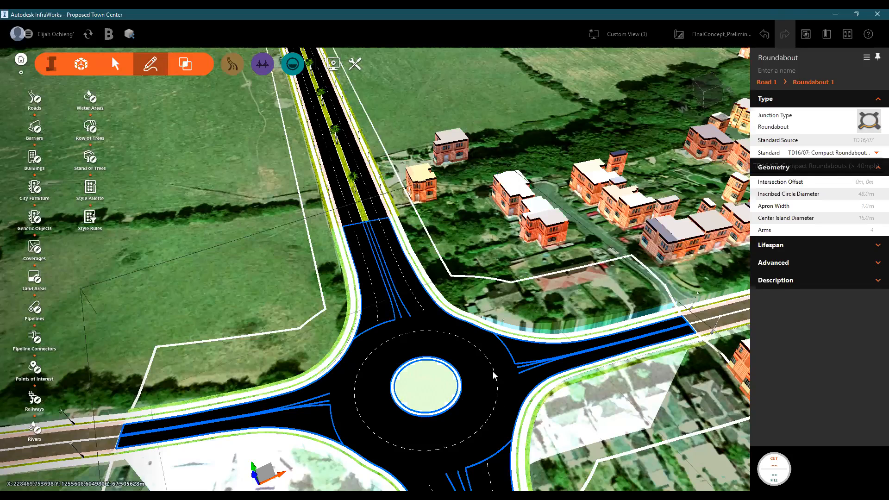
# - Follow the arterial road from the compact roundabout to its river bend and select the bend's curve to inspect its geometry
pyautogui.scroll(-1, 497, 297)
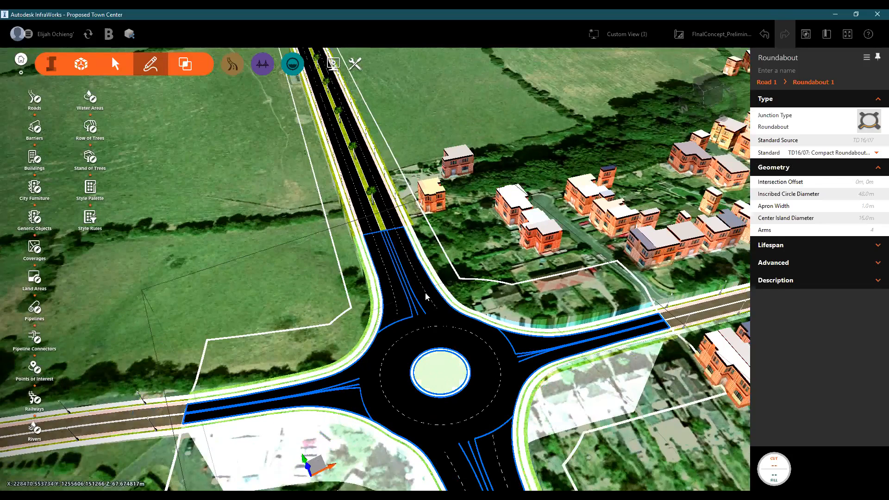
pyautogui.scroll(-1, 426, 273)
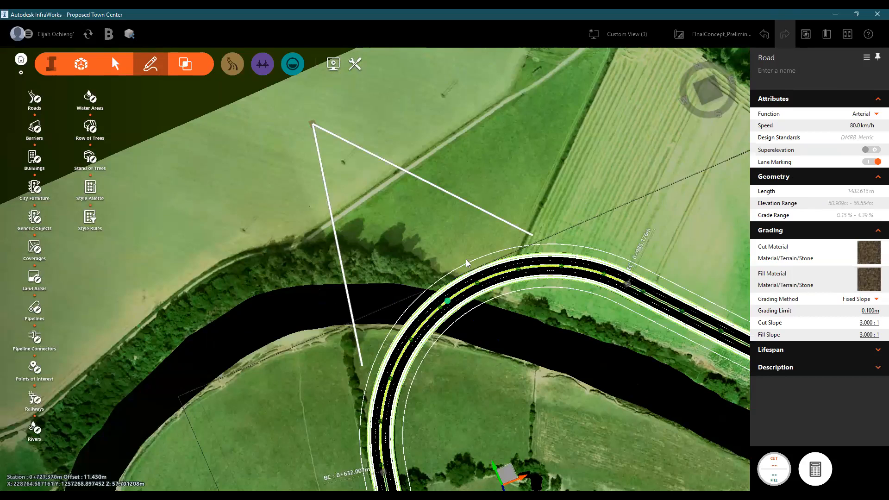
pyautogui.scroll(1, 478, 284)
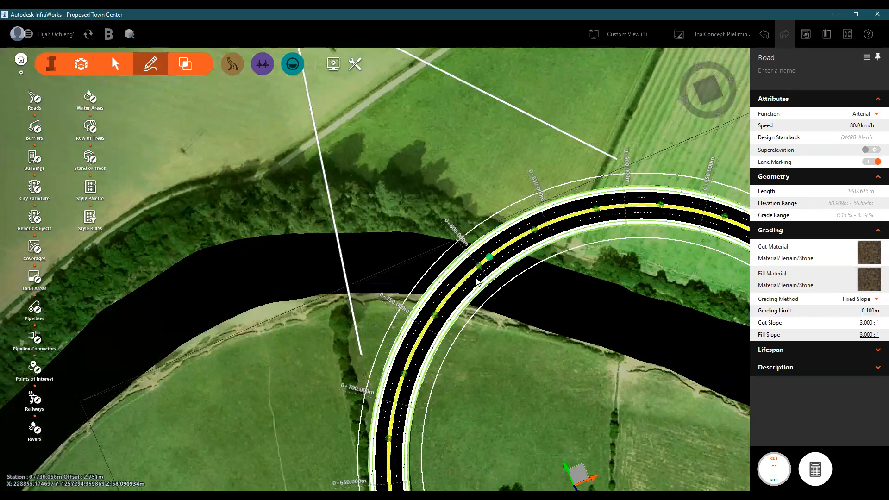
pyautogui.scroll(1, 478, 283)
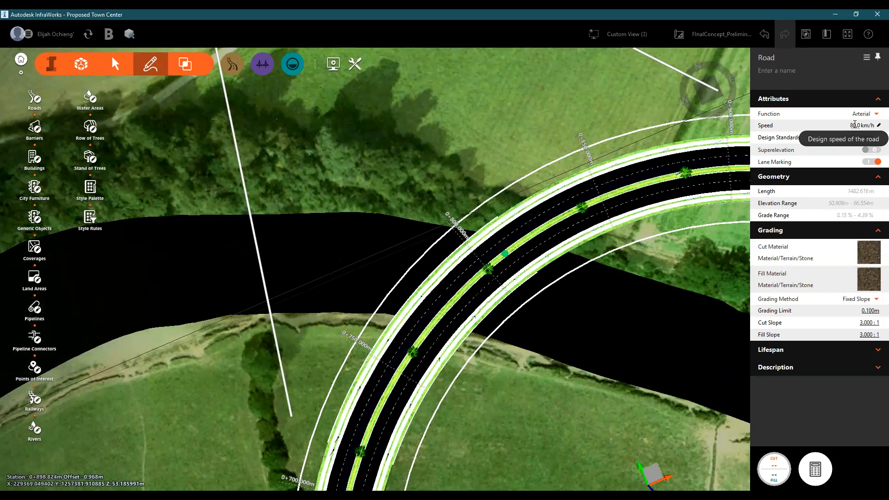
pyautogui.click(476, 283)
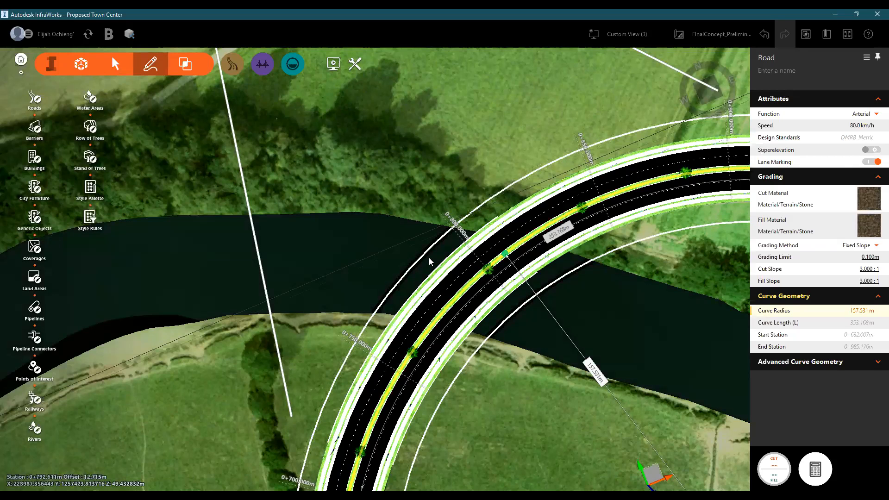
pyautogui.scroll(-1, 428, 257)
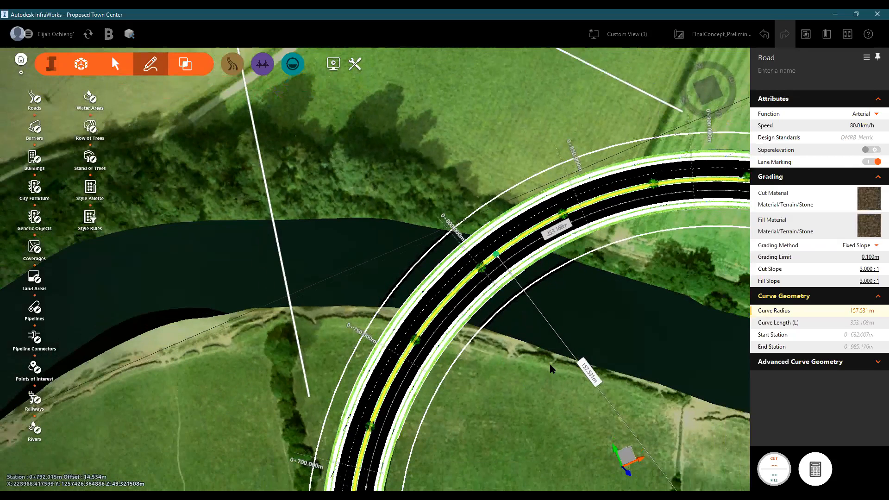
pyautogui.scroll(-1, 550, 368)
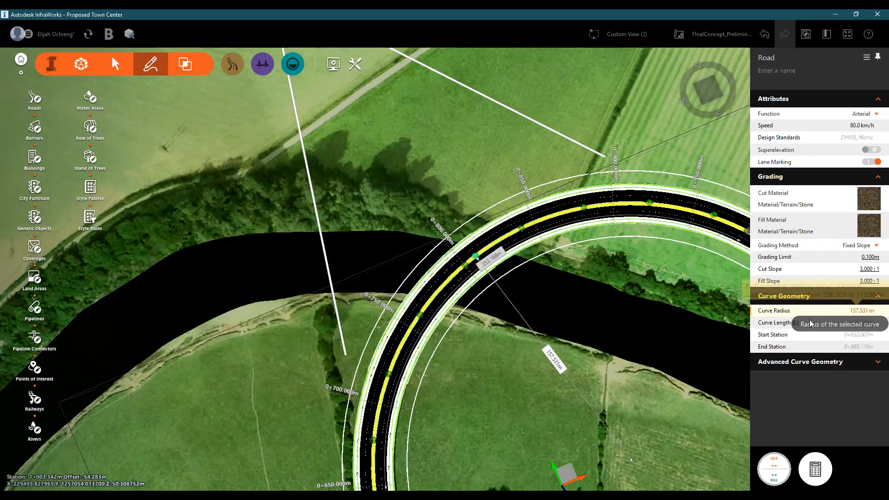
# - Open the river bend's curve radius to check it against the design standard, and examine the bend from its start
pyautogui.click(848, 307)
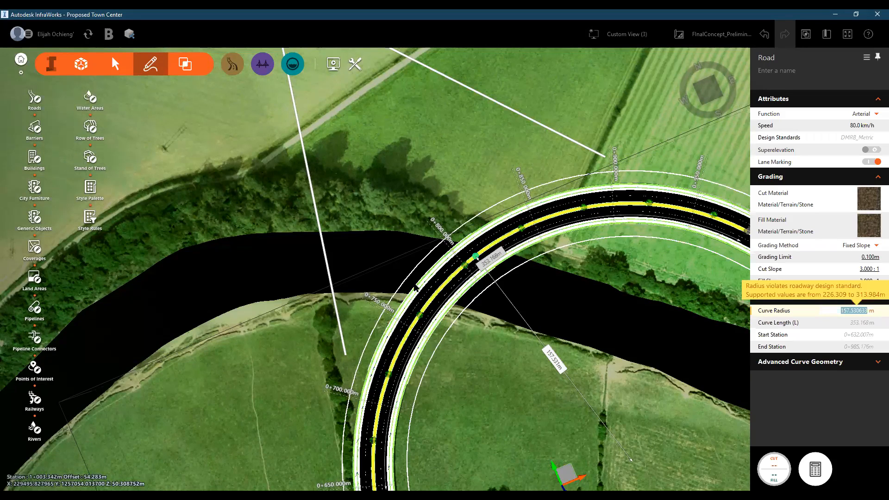
pyautogui.scroll(-1, 425, 233)
pyautogui.scroll(-3, 534, 230)
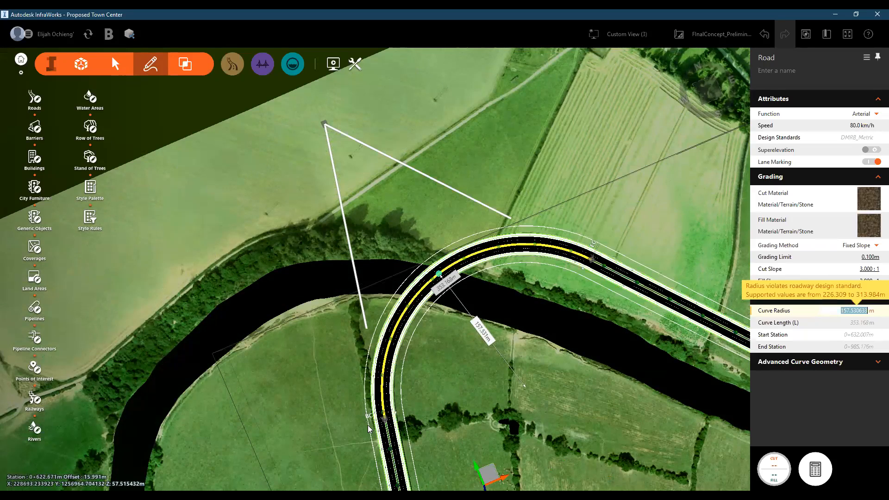
pyautogui.scroll(1, 369, 428)
pyautogui.scroll(1, 369, 429)
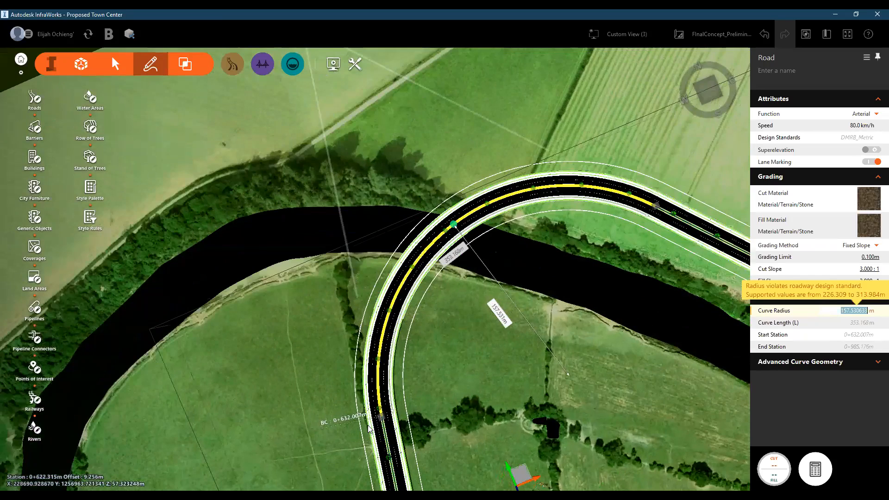
pyautogui.scroll(1, 369, 428)
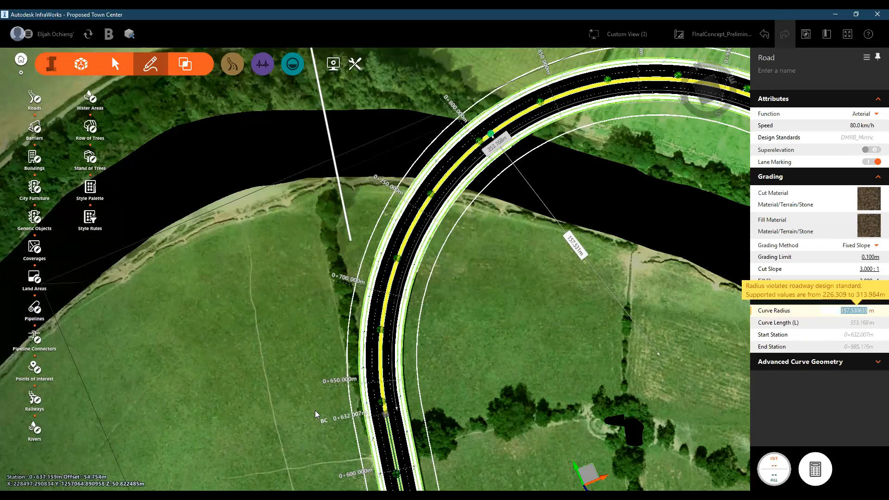
# - Set the arterial road's design speed to 60 km/h and check the river bend against it
pyautogui.scroll(-2, 317, 409)
pyautogui.scroll(-5, 324, 406)
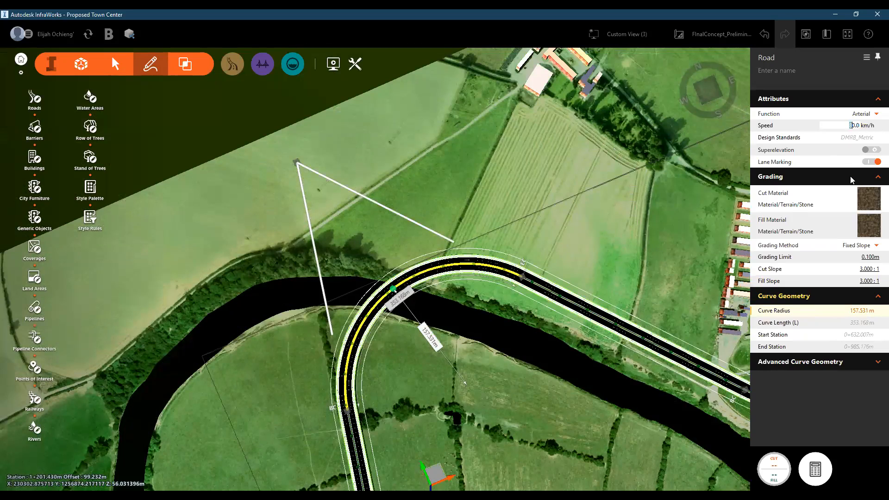
pyautogui.write('6')
pyautogui.press('Return')
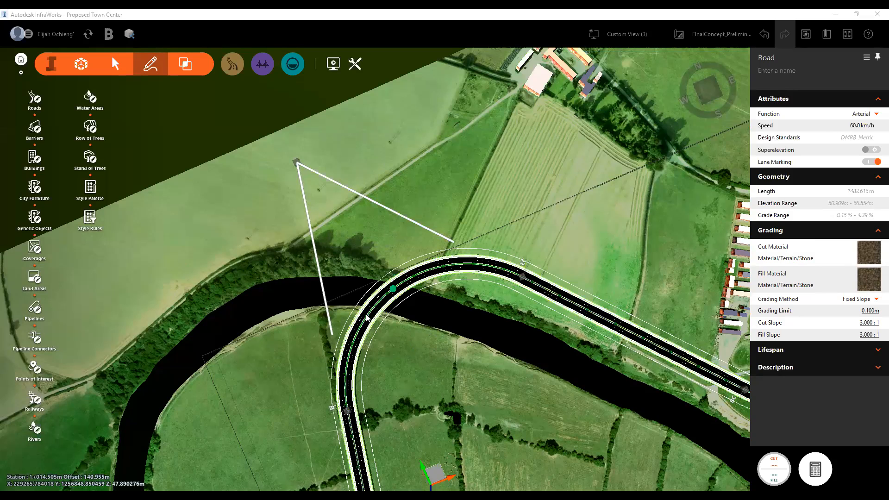
pyautogui.scroll(2, 370, 315)
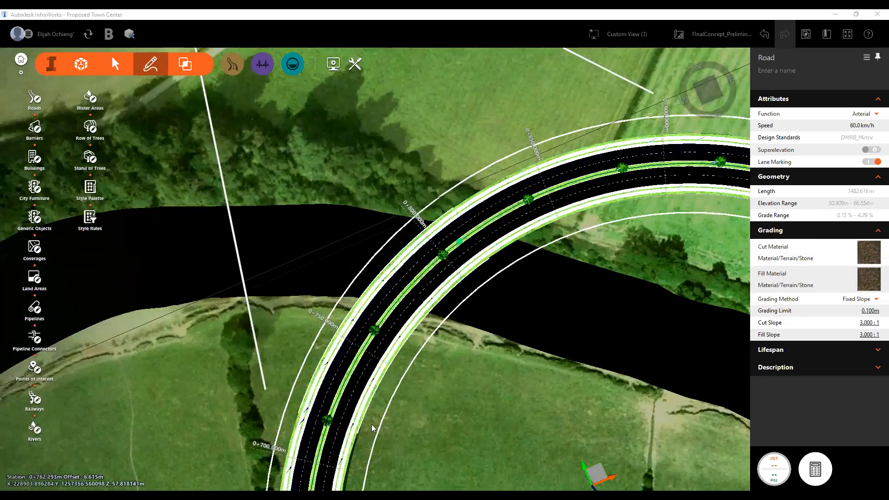
pyautogui.scroll(-2, 377, 310)
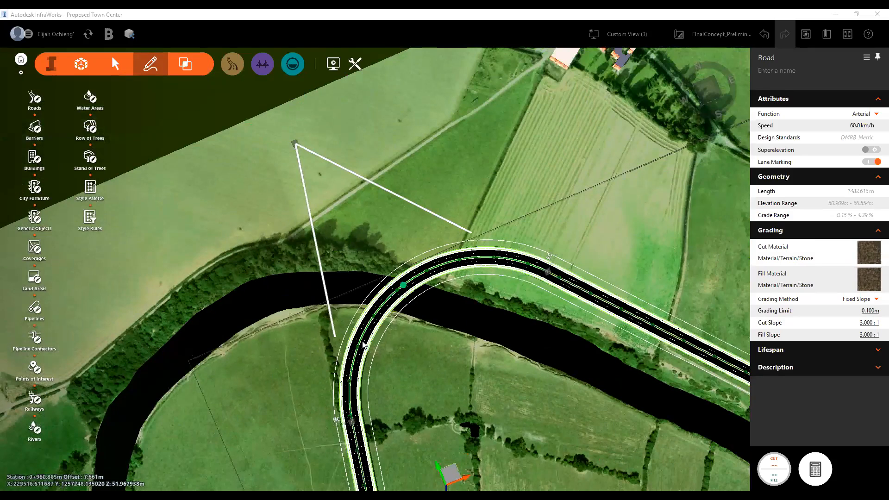
# - Set the arterial road's design speed to 70 km/h and open the river bend's curve radius to check it against the design standard
pyautogui.scroll(2, 386, 288)
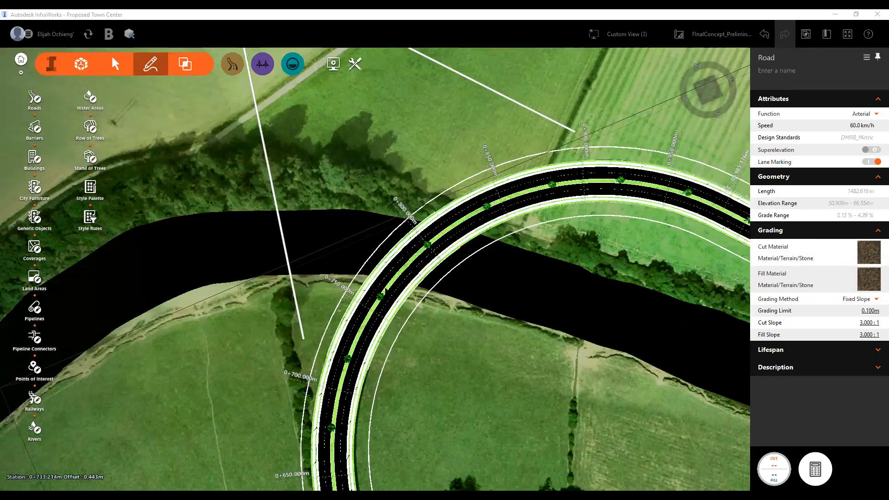
pyautogui.click(387, 290)
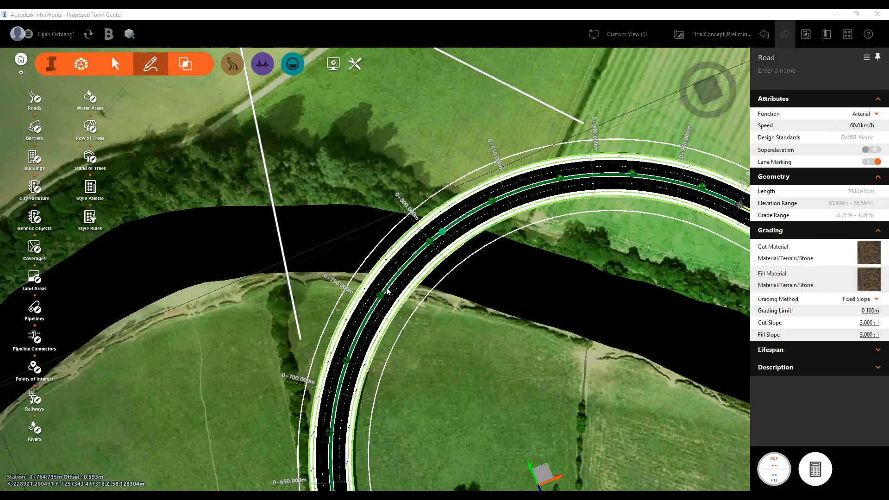
pyautogui.click(856, 126)
pyautogui.write('70')
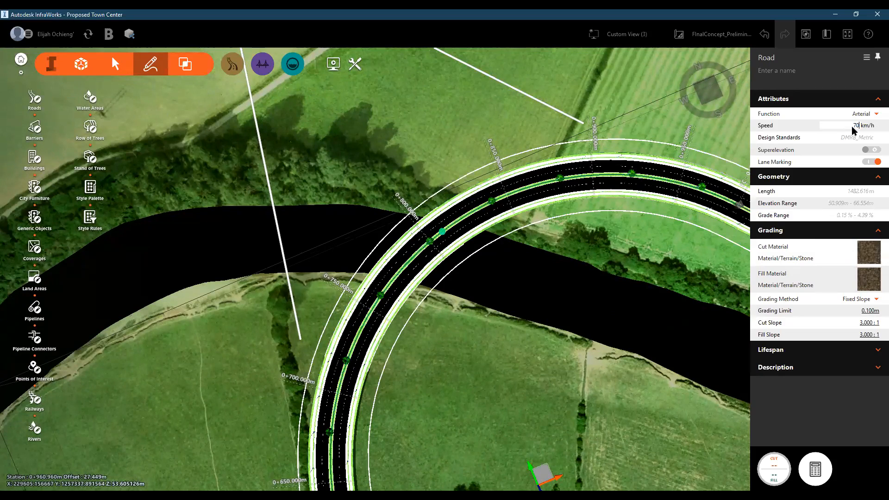
pyautogui.press('Return')
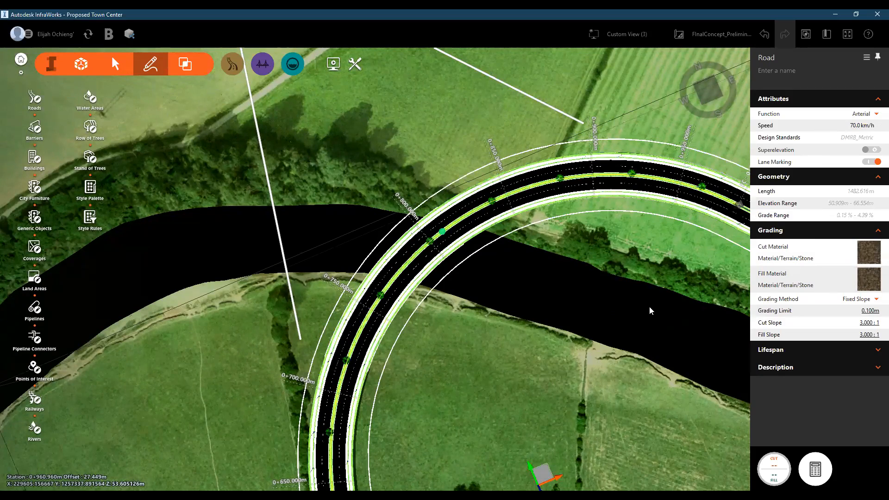
pyautogui.click(407, 266)
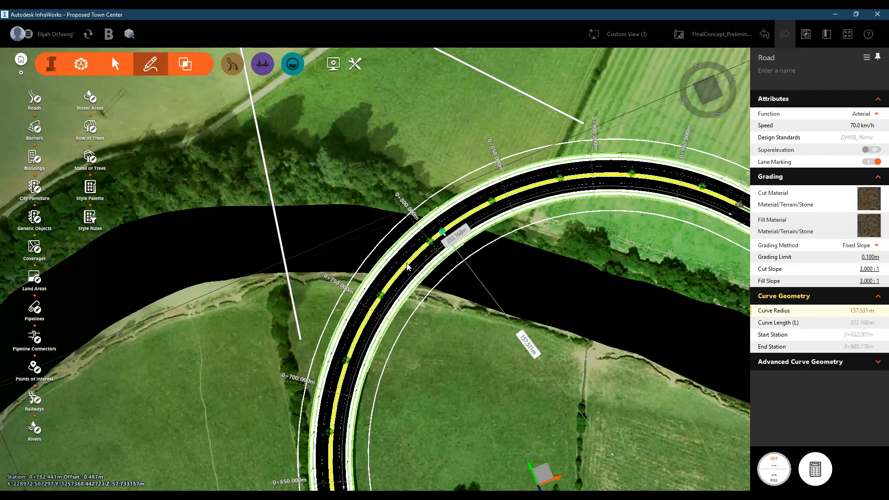
pyautogui.click(862, 312)
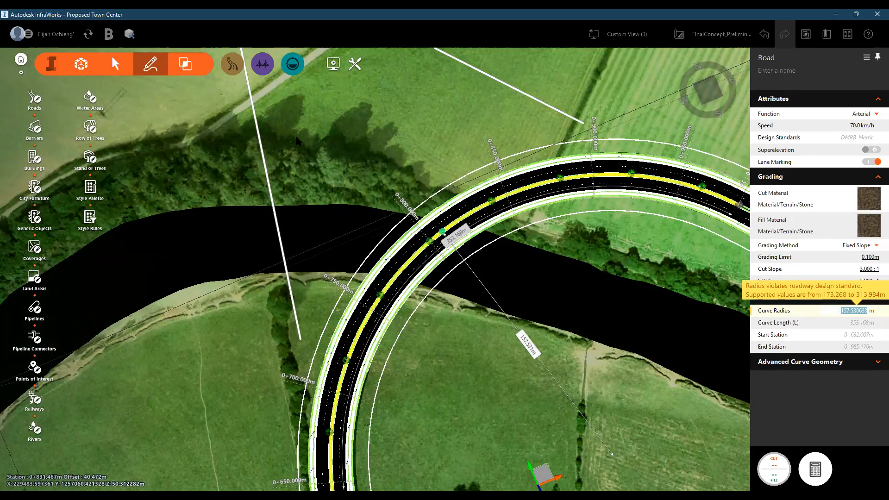
# - Move the start of the river bend's curve back along the road to about station 0+575, enlarging the radius to about 185 m
pyautogui.scroll(-1, 353, 281)
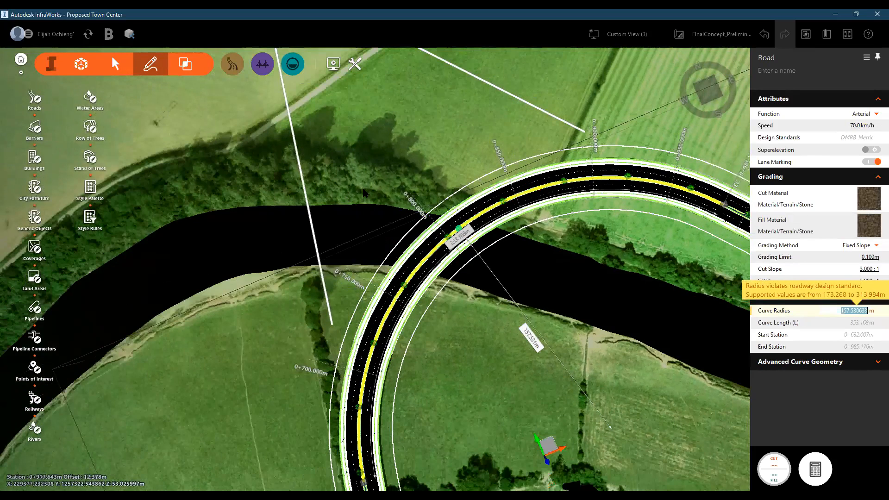
pyautogui.scroll(-1, 368, 157)
pyautogui.scroll(-1, 382, 272)
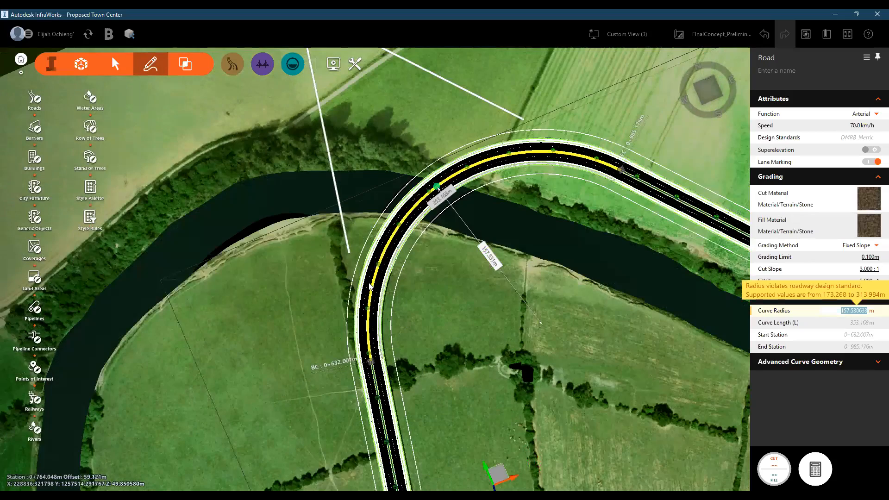
pyautogui.scroll(-1, 370, 287)
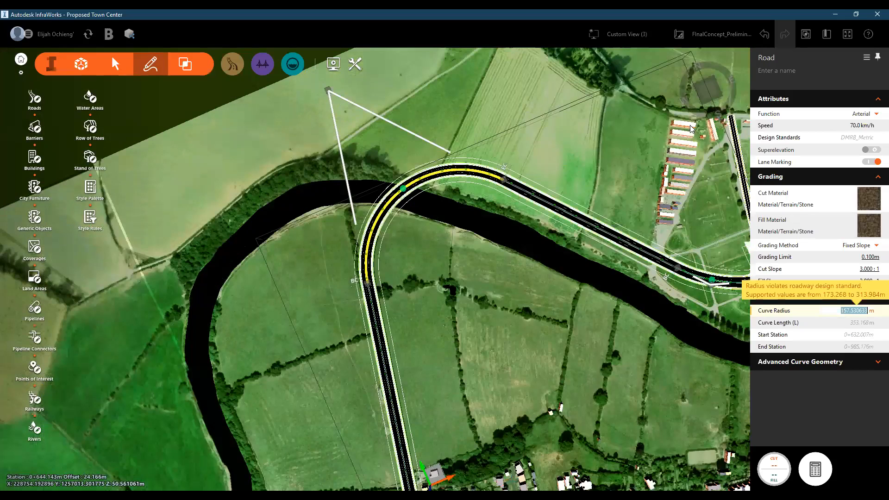
pyautogui.scroll(1, 370, 283)
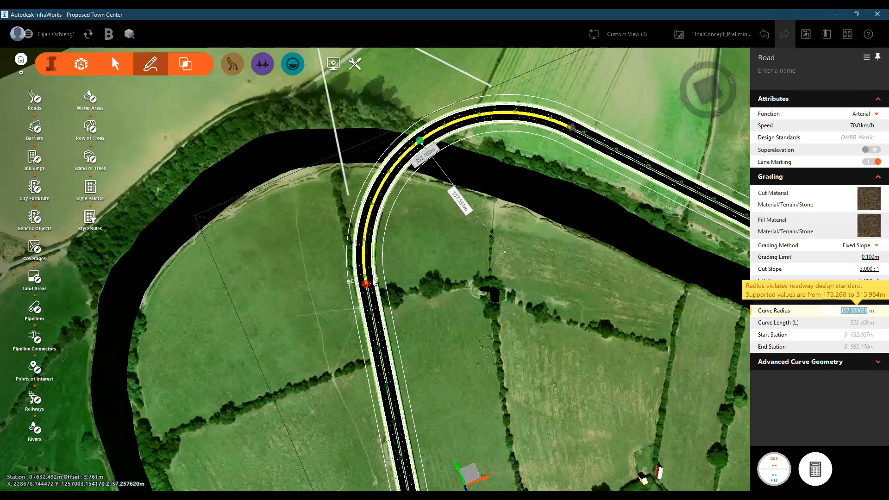
pyautogui.scroll(1, 373, 280)
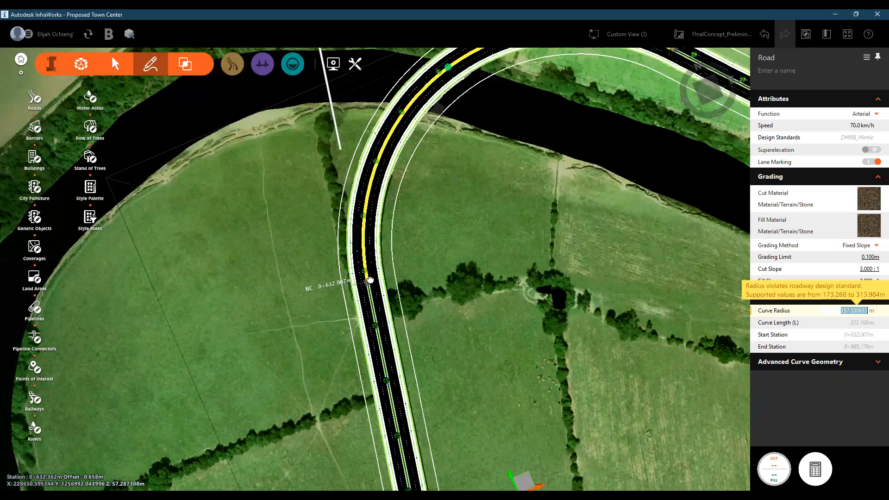
pyautogui.scroll(1, 370, 280)
pyautogui.moveTo(370, 279); pyautogui.dragTo(393, 388)
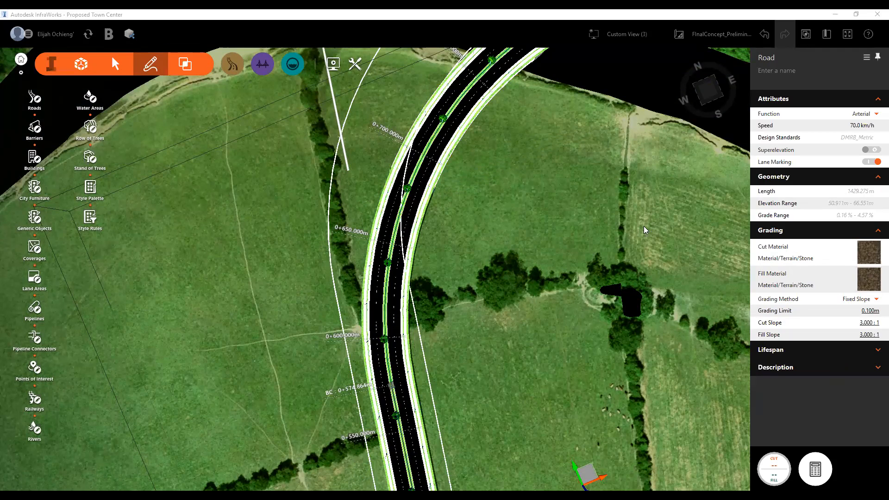
# - Select the reshaped river bend's curve and inspect its radius and its alignment across the river
pyautogui.scroll(-3, 525, 222)
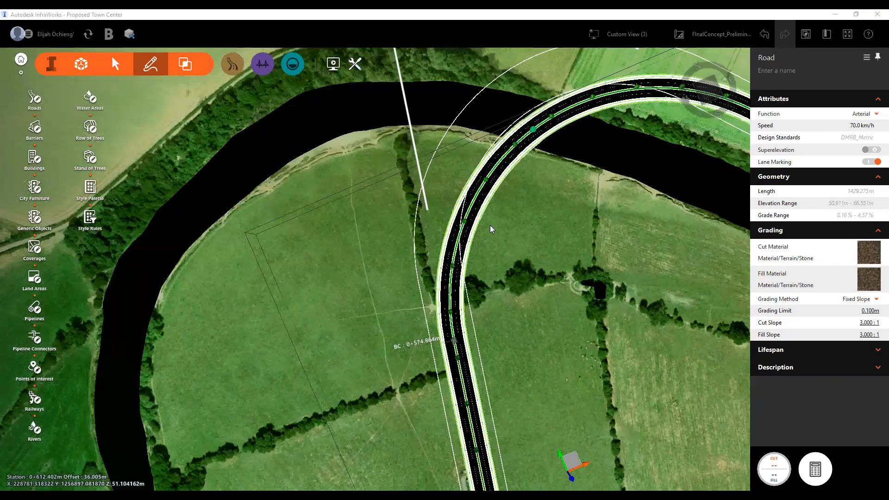
pyautogui.scroll(-2, 576, 211)
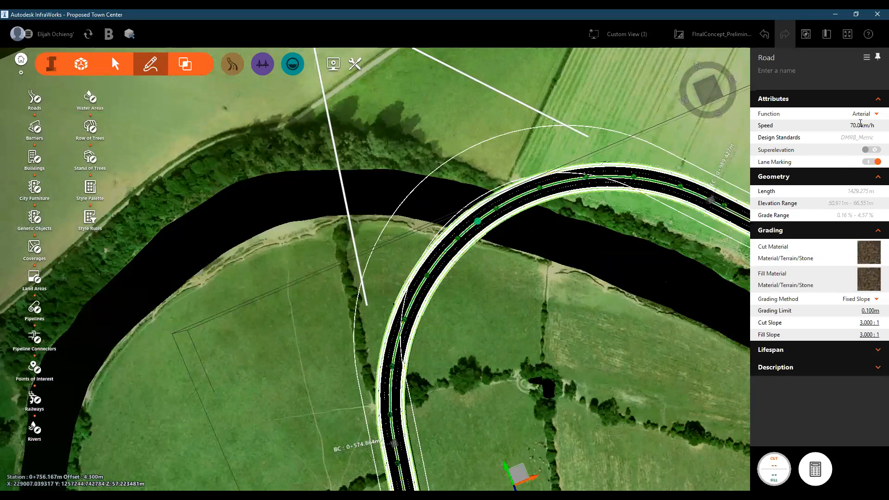
pyautogui.click(455, 249)
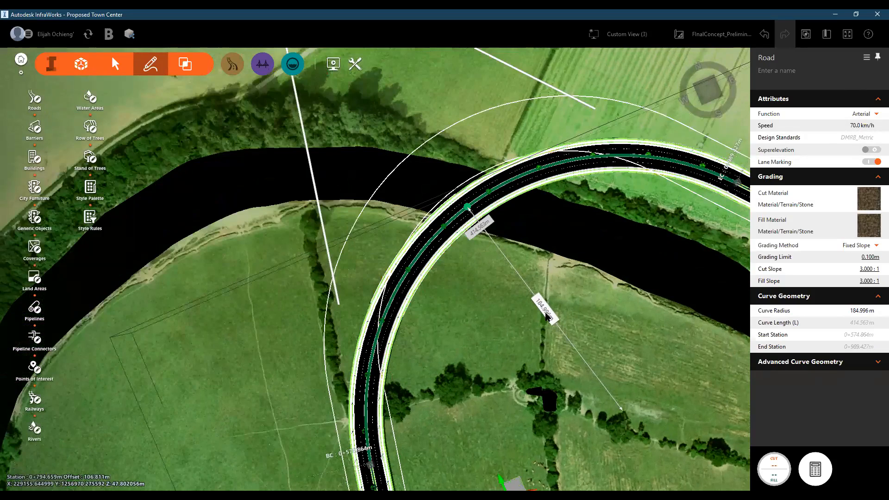
pyautogui.scroll(2, 544, 319)
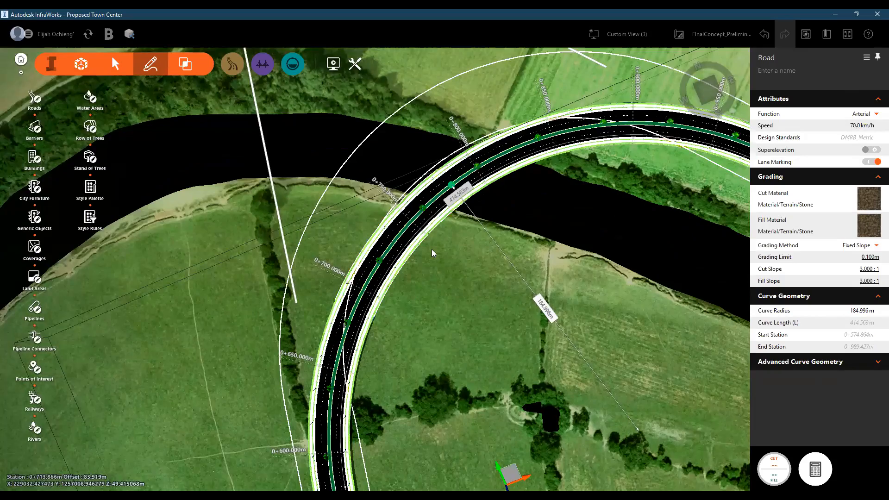
pyautogui.scroll(-2, 431, 249)
pyautogui.scroll(-3, 435, 273)
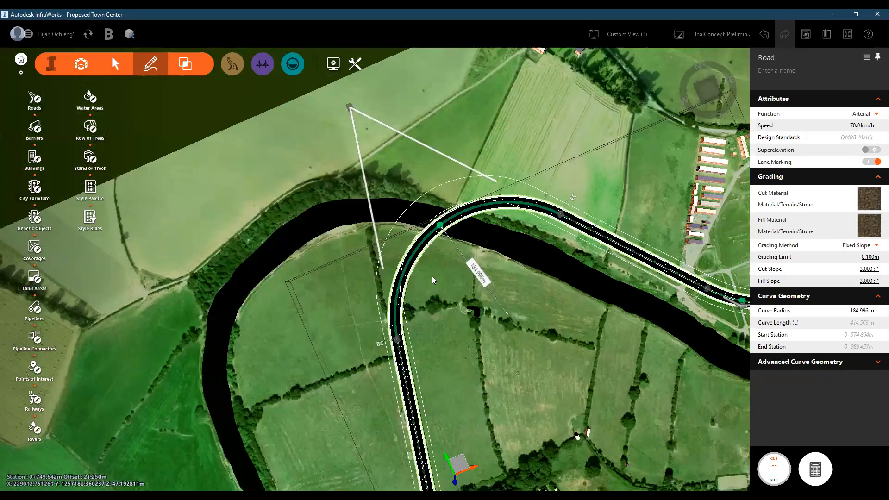
pyautogui.scroll(1, 431, 261)
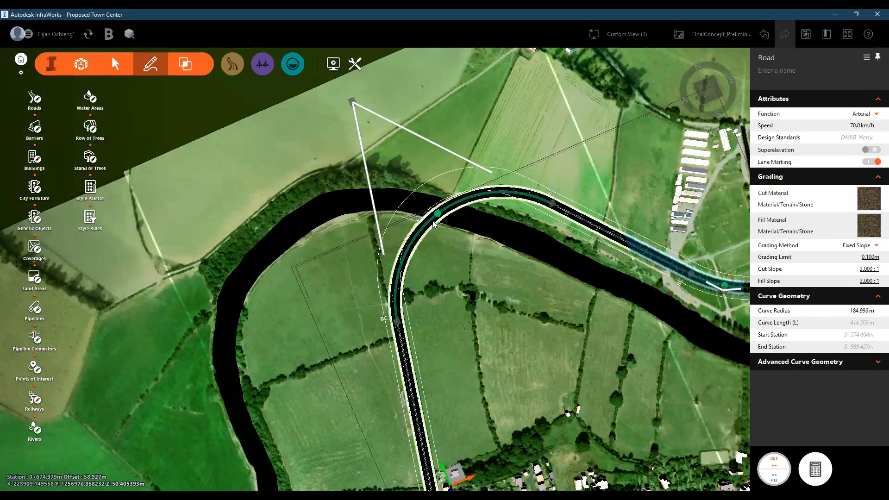
pyautogui.scroll(2, 433, 224)
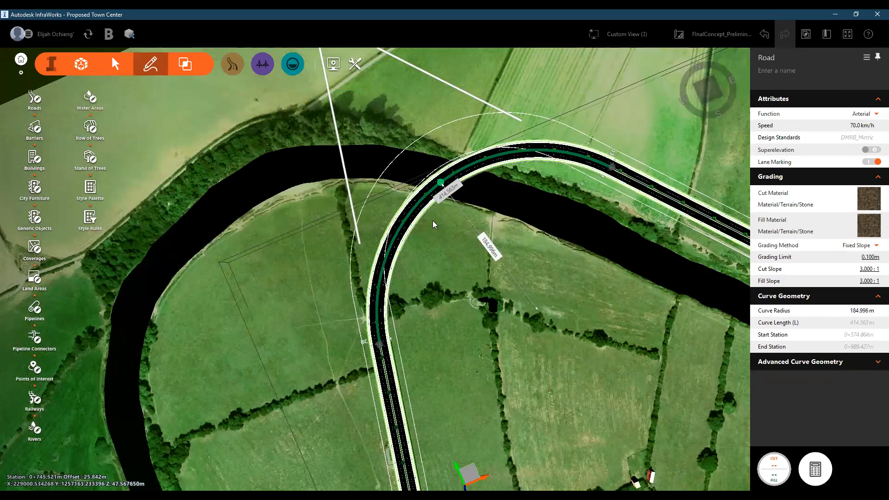
# - Show the arterial road's profile view and examine the vertical curve at station 0+872.489
pyautogui.rightClick(433, 223)
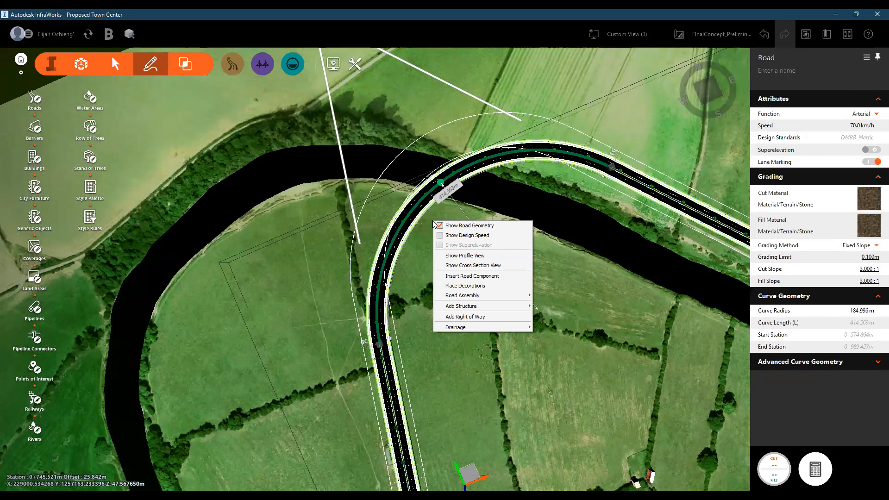
pyautogui.click(461, 256)
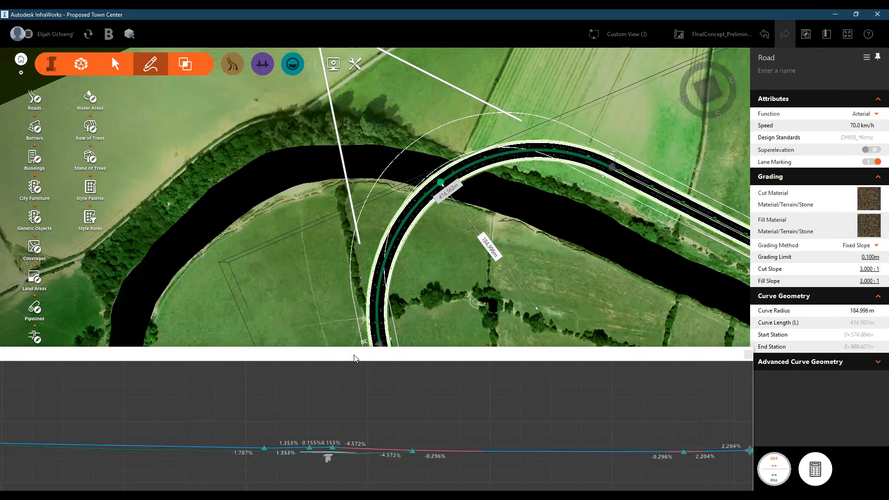
pyautogui.scroll(2, 457, 331)
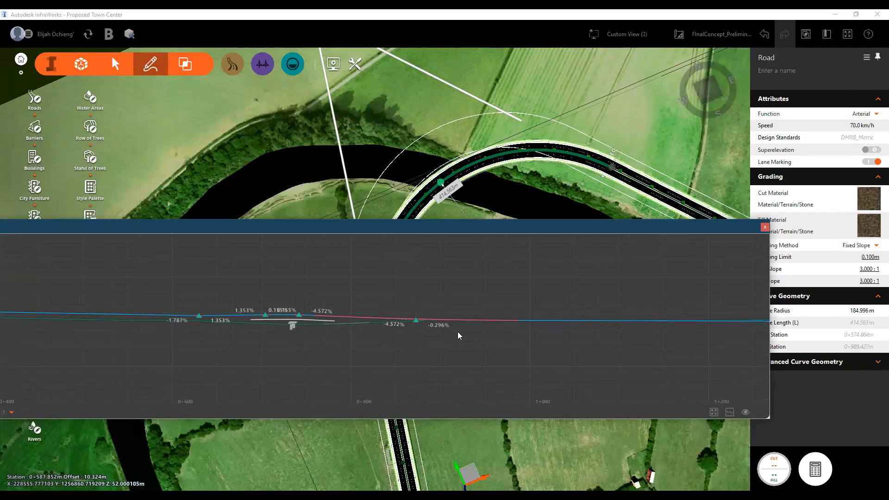
pyautogui.scroll(1, 422, 316)
pyautogui.scroll(3, 417, 315)
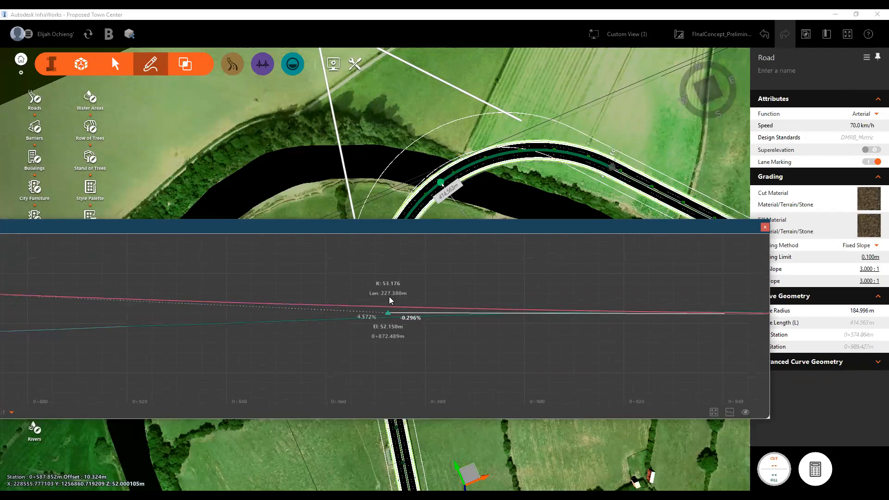
pyautogui.scroll(3, 390, 299)
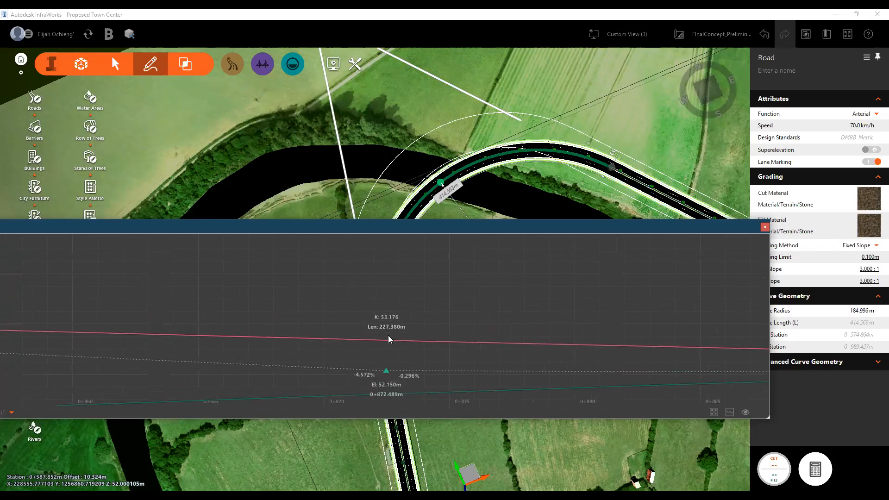
pyautogui.scroll(1, 379, 376)
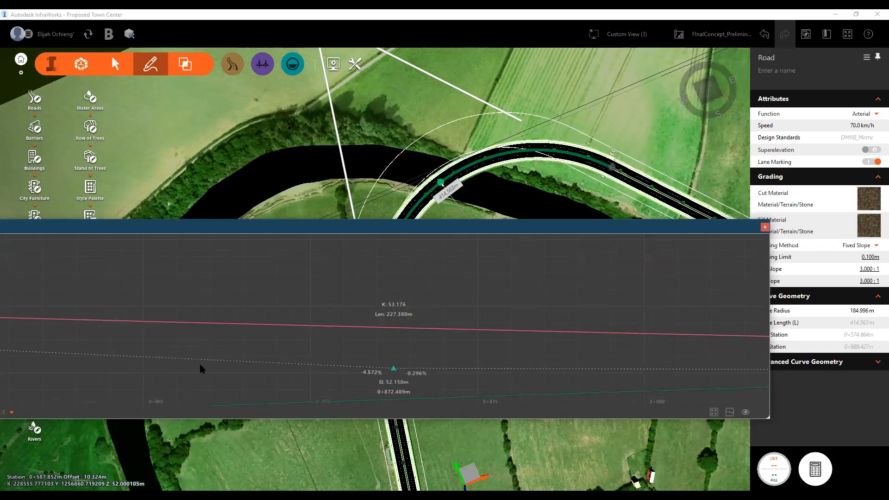
# - Find the vertical curve point at station 0+703.798 in the profile and show the road's cross section there
pyautogui.scroll(-1, 384, 379)
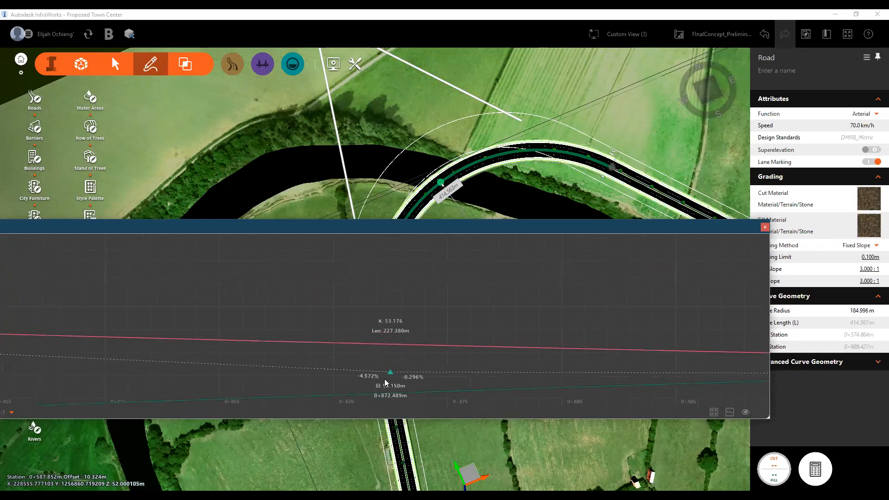
pyautogui.scroll(-1, 386, 379)
pyautogui.scroll(-4, 386, 380)
pyautogui.scroll(-5, 388, 381)
pyautogui.scroll(8, 331, 383)
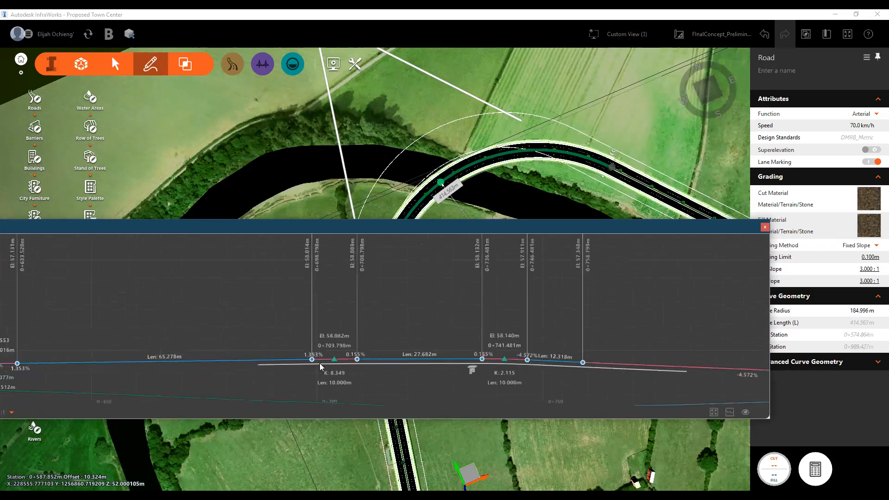
pyautogui.scroll(2, 321, 366)
pyautogui.rightClick(351, 356)
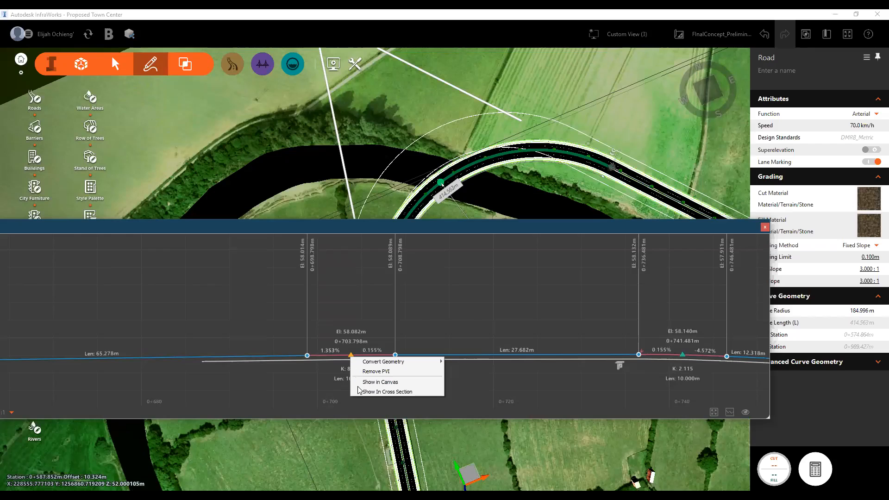
pyautogui.click(386, 392)
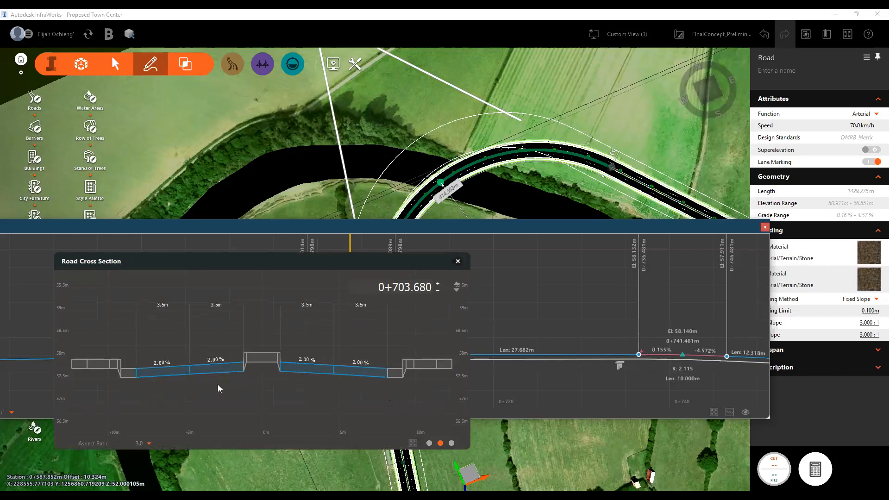
# - Examine the lanes, median and sidewalks in the road cross section and close it
pyautogui.moveTo(95, 384); pyautogui.dragTo(229, 371)
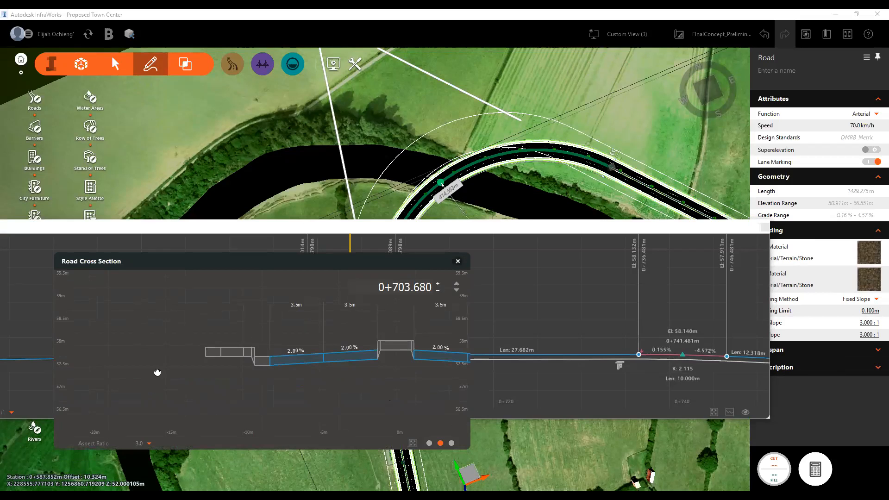
pyautogui.scroll(2, 264, 316)
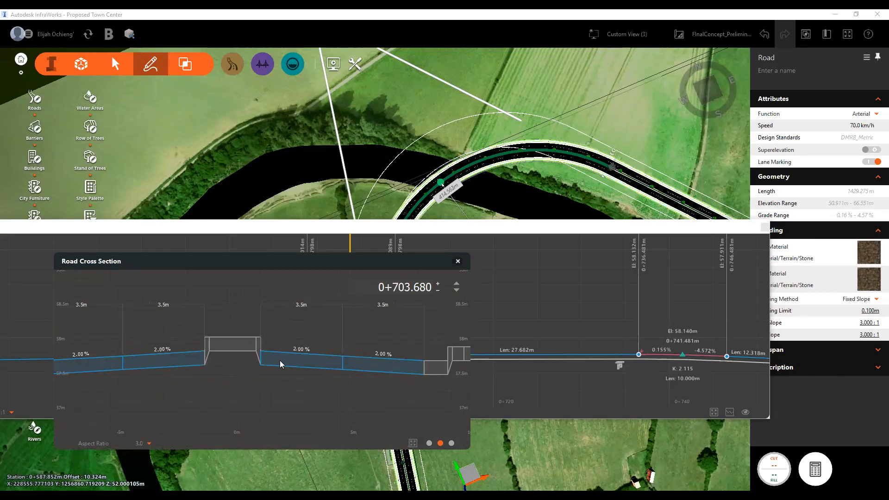
pyautogui.moveTo(242, 366); pyautogui.dragTo(323, 377)
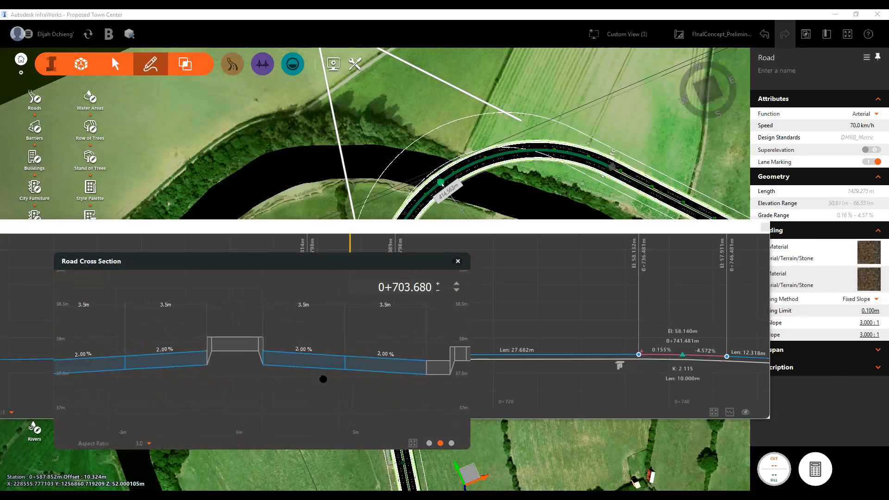
pyautogui.scroll(-3, 239, 385)
pyautogui.moveTo(239, 385)
pyautogui.mouseDown()
pyautogui.moveTo(328, 382)
pyautogui.moveTo(278, 379)
pyautogui.mouseUp()
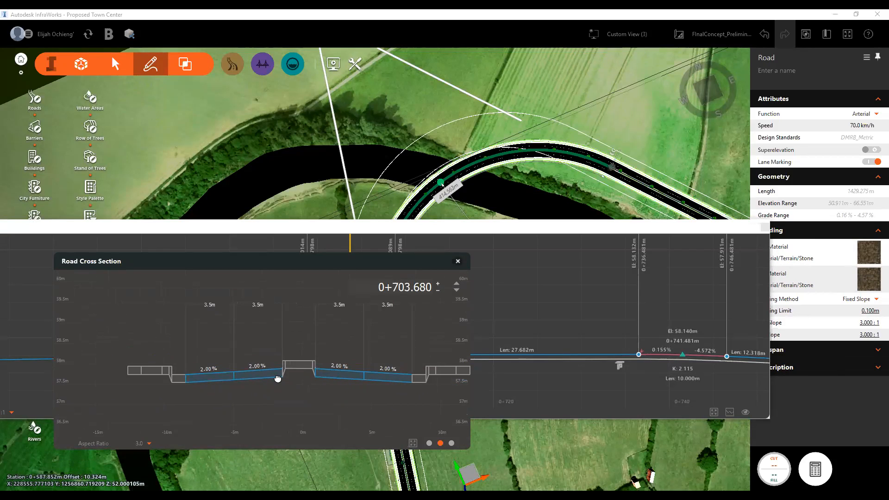
pyautogui.click(458, 261)
# - Examine the vertical curve at station 0+741.481 and the adjoining tangents in the road profile, then close the profile view
pyautogui.moveTo(618, 358); pyautogui.dragTo(406, 331)
pyautogui.scroll(4, 450, 333)
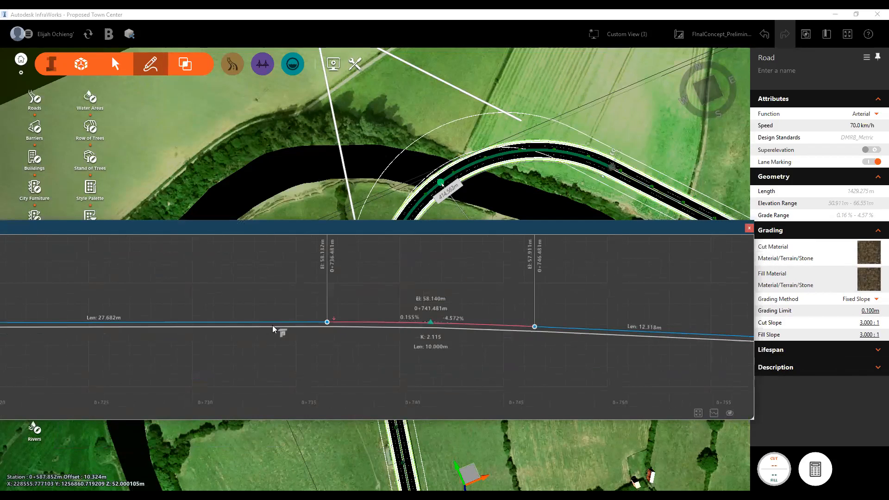
pyautogui.scroll(3, 278, 327)
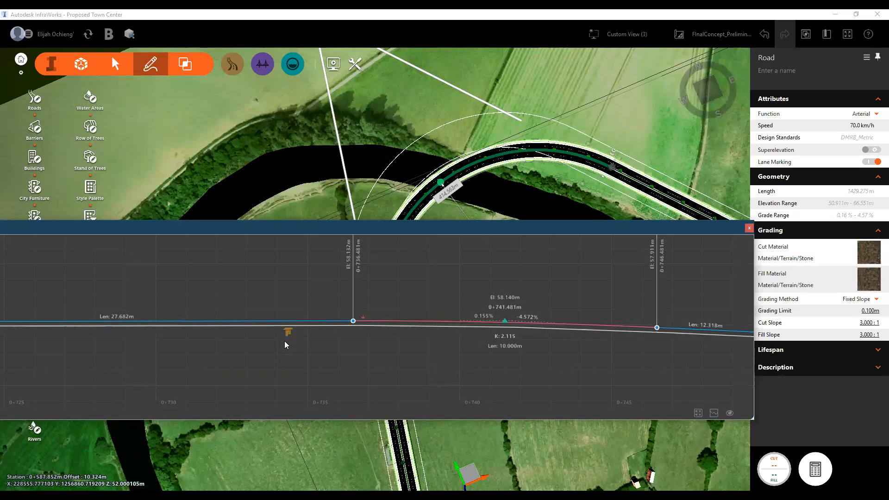
pyautogui.moveTo(314, 286); pyautogui.dragTo(205, 297)
pyautogui.moveTo(528, 288); pyautogui.dragTo(337, 295)
pyautogui.moveTo(472, 295); pyautogui.dragTo(485, 296)
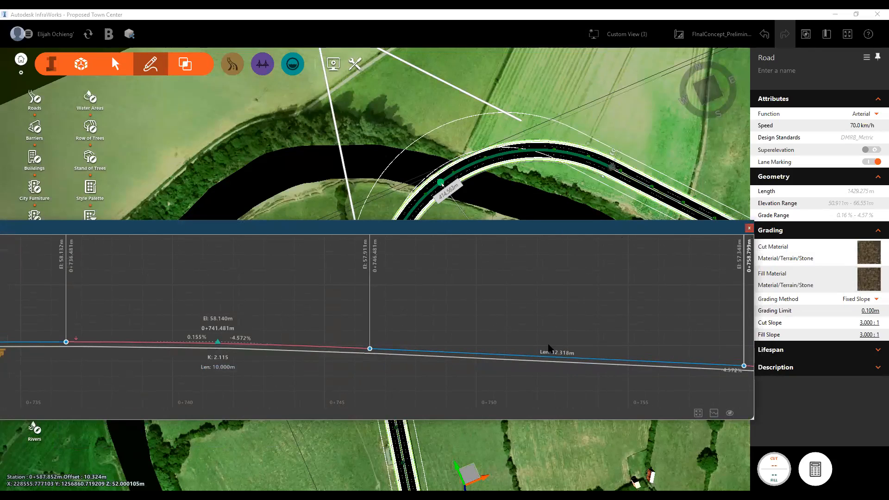
pyautogui.press('Escape')
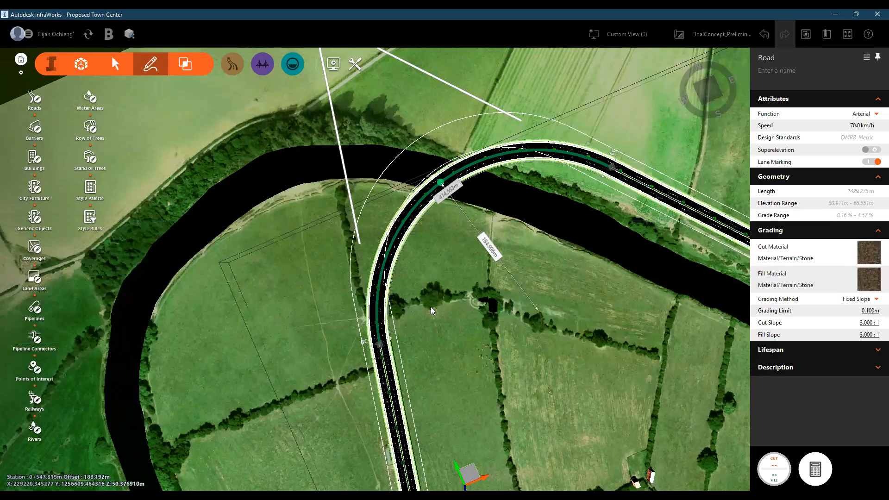
# - Shift the intersection point of the arterial road's river-crossing curve slightly outward, away from the river
pyautogui.scroll(-2, 425, 414)
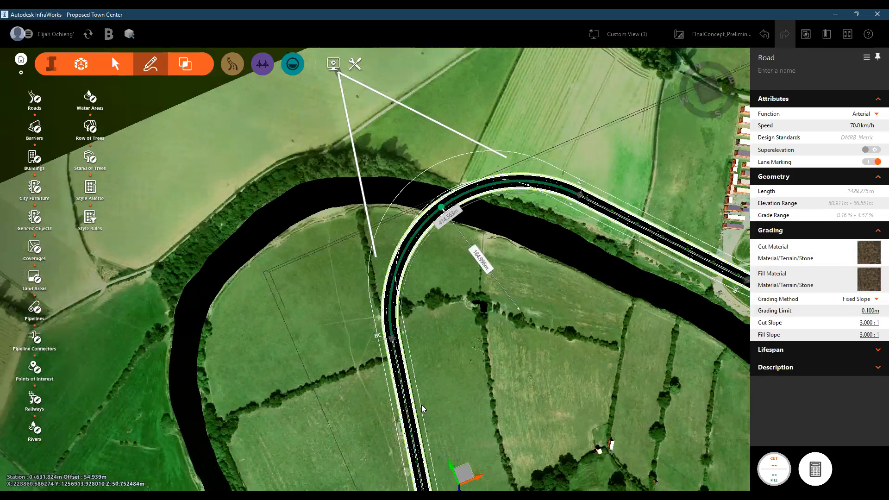
pyautogui.scroll(-3, 420, 401)
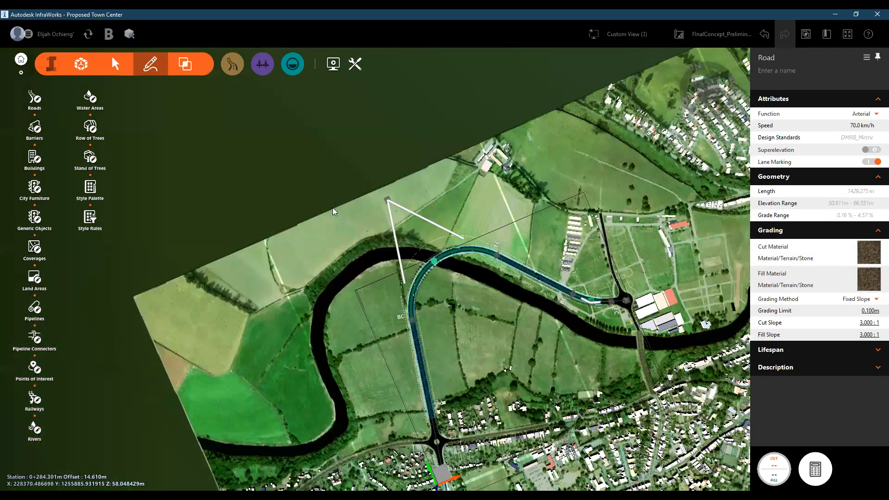
pyautogui.scroll(2, 437, 342)
pyautogui.moveTo(396, 340); pyautogui.dragTo(504, 370)
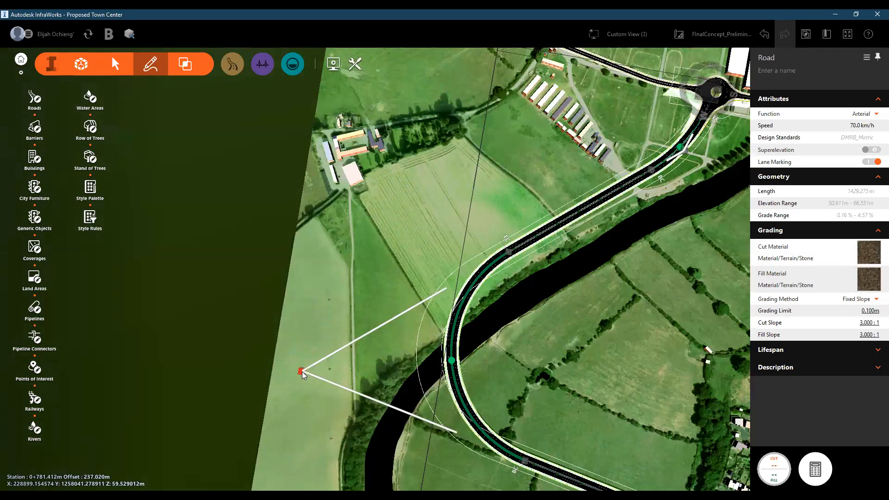
pyautogui.click(302, 371)
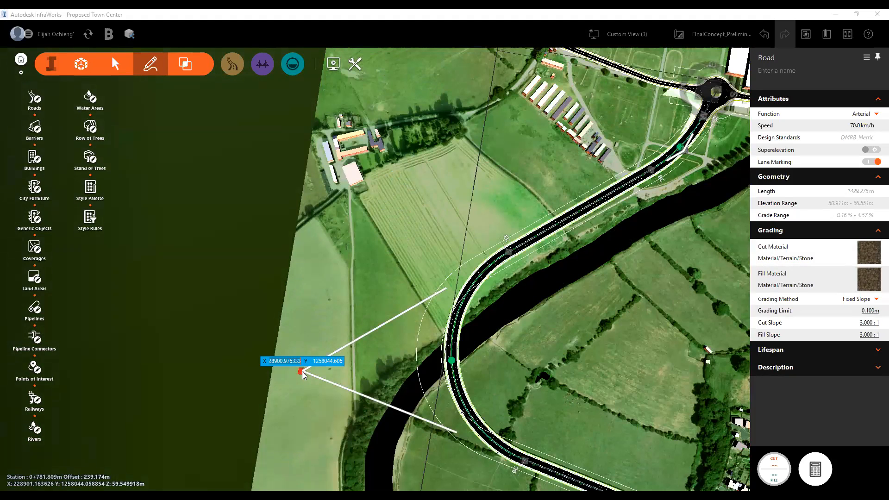
pyautogui.moveTo(302, 371)
pyautogui.mouseDown()
pyautogui.moveTo(300, 336)
pyautogui.moveTo(302, 385)
pyautogui.moveTo(298, 344)
pyautogui.moveTo(293, 379)
pyautogui.mouseUp()
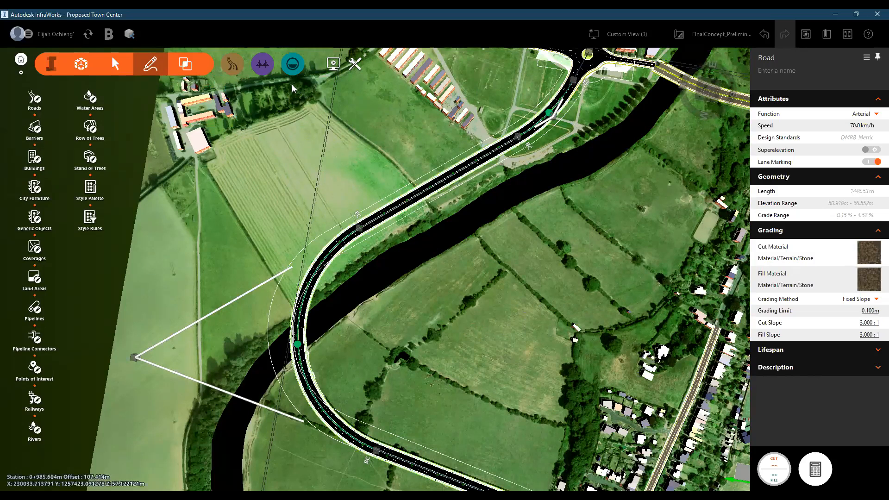
# - Open Profile Optimization for the arterial road and show the profile constraints in its advanced settings
pyautogui.click(234, 66)
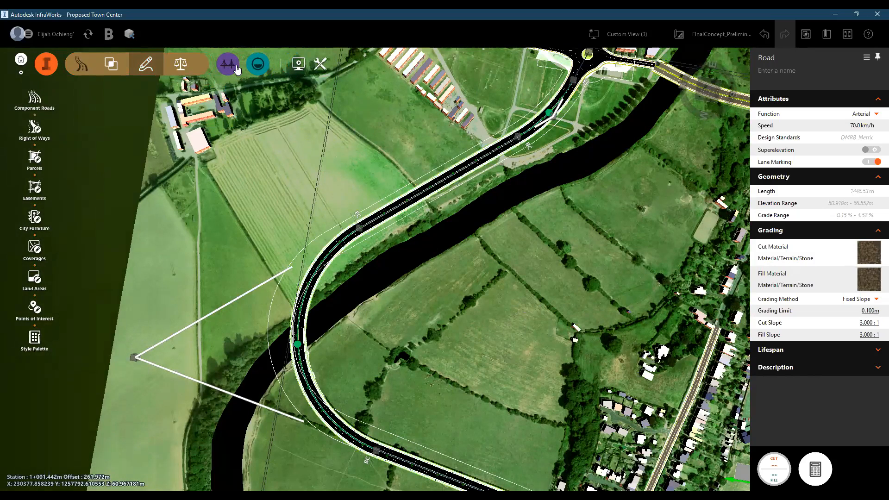
pyautogui.click(181, 68)
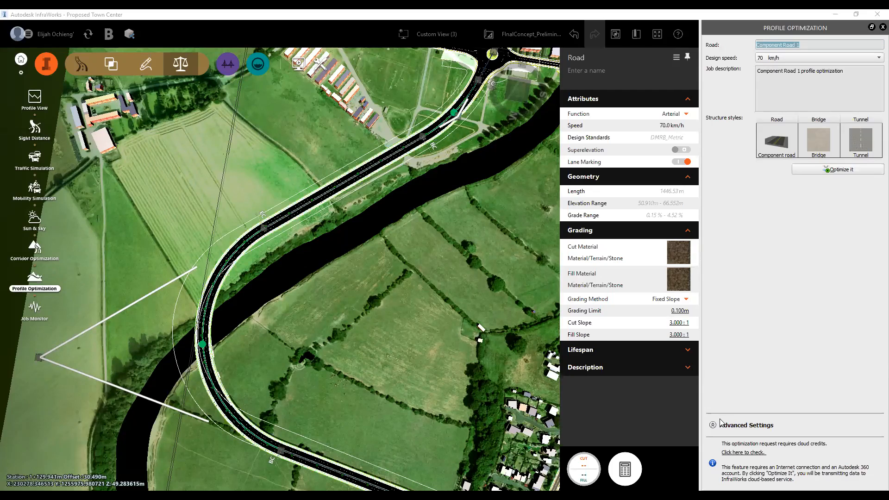
pyautogui.click(741, 425)
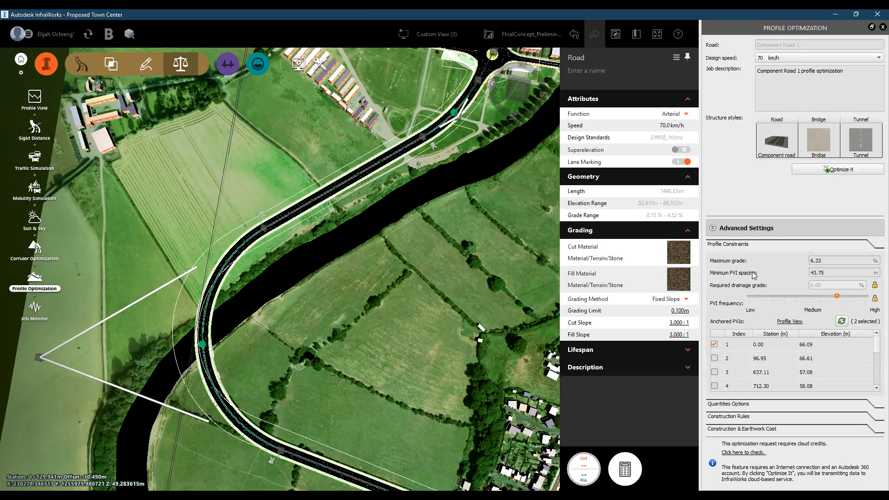
# - Review the optimization's quantities options, construction rules, and construction and earthwork unit prices, and close the cost settings
pyautogui.click(738, 405)
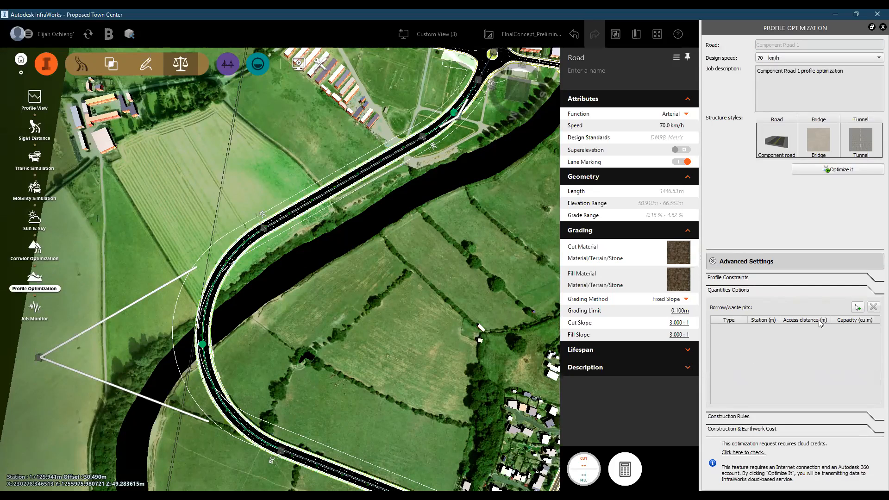
pyautogui.click(736, 418)
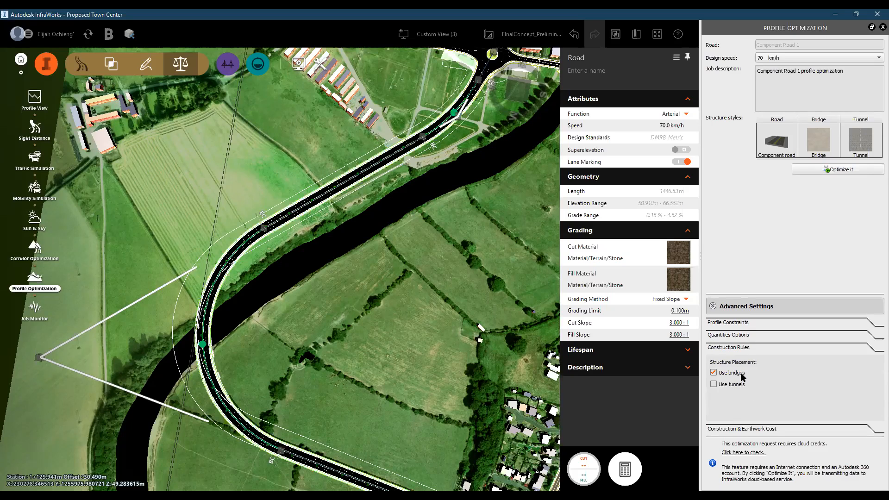
pyautogui.click(767, 428)
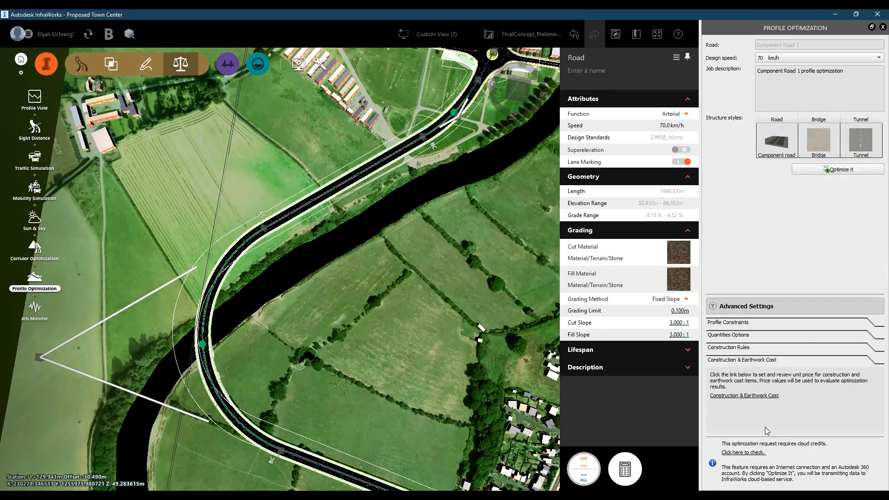
pyautogui.click(755, 396)
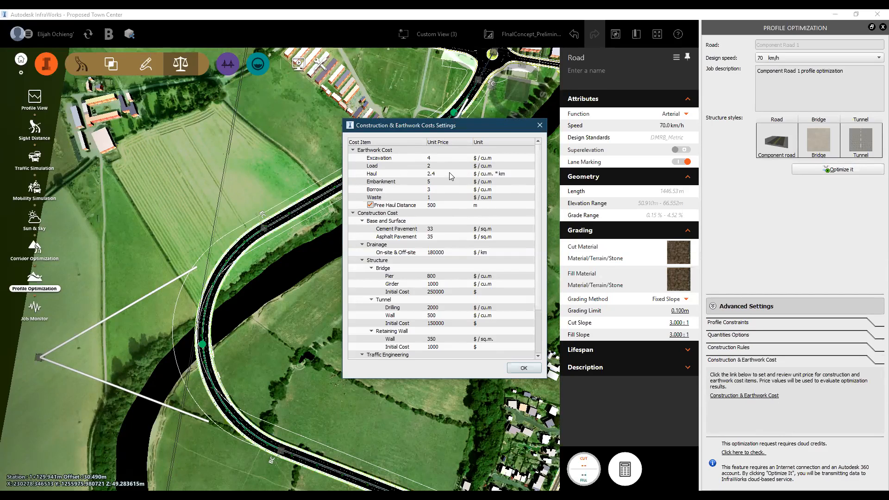
pyautogui.click(520, 368)
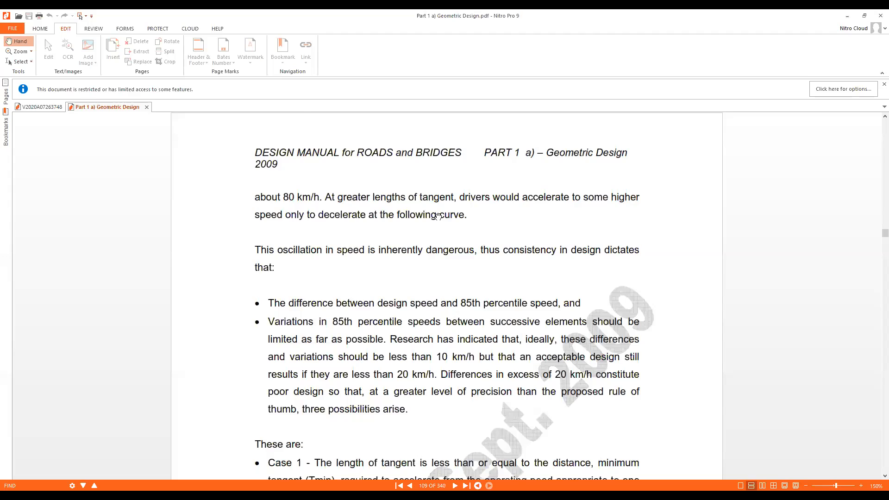
# - Switch to Nitro Pro and read the profile chart, profile information and construction information in the Profile Optimization Report
pyautogui.hotkey('ctrl', 'Tab')
pyautogui.scroll(-5, 438, 216)
pyautogui.scroll(4, 877, 376)
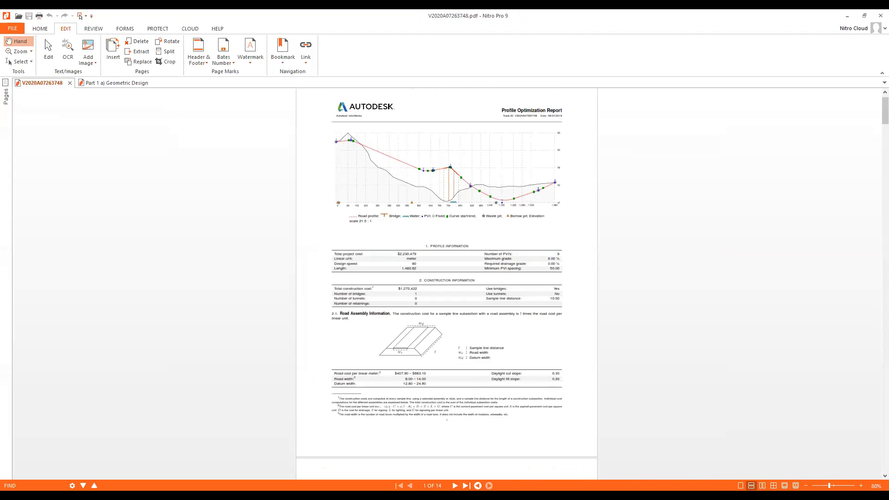
pyautogui.keyDown('ctrl'); pyautogui.scroll(4, 592, 148); pyautogui.keyUp('ctrl')
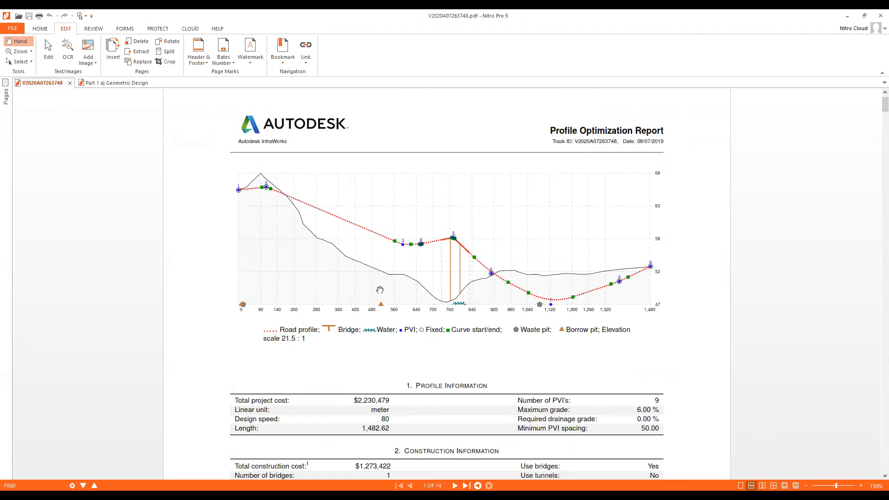
pyautogui.scroll(-4, 309, 388)
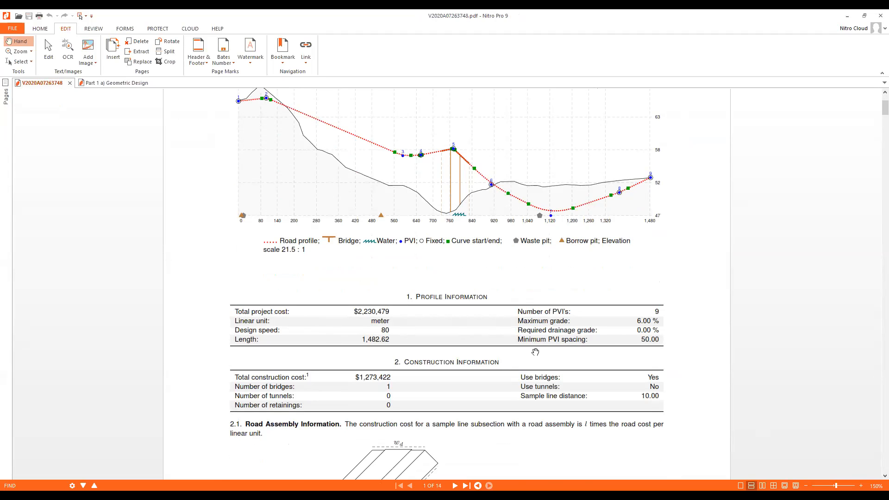
pyautogui.scroll(-3, 535, 352)
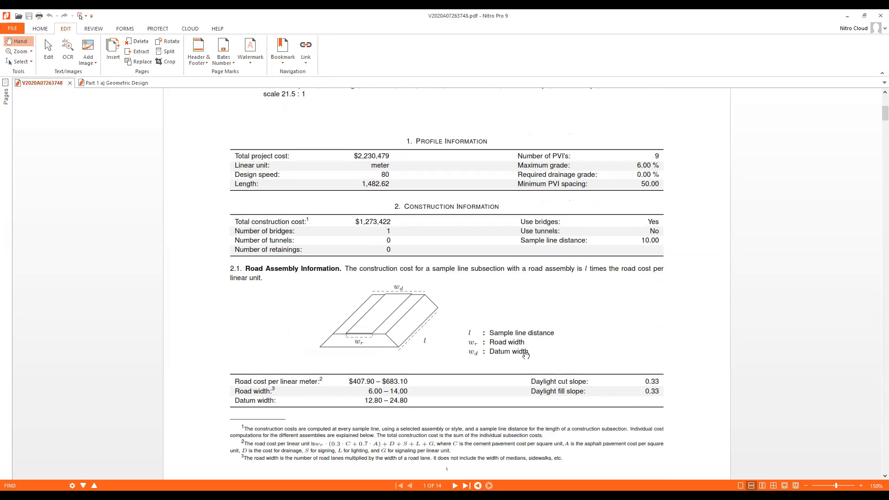
# - Examine the report's bridge assembly information, mass diagram and hauling scheme for strata layer 1
pyautogui.scroll(-3, 525, 354)
pyautogui.scroll(-7, 525, 354)
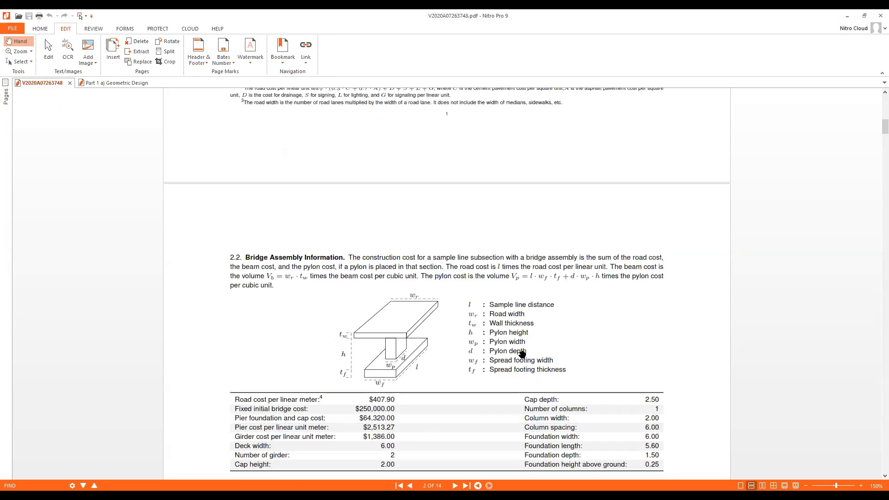
pyautogui.scroll(-15, 522, 352)
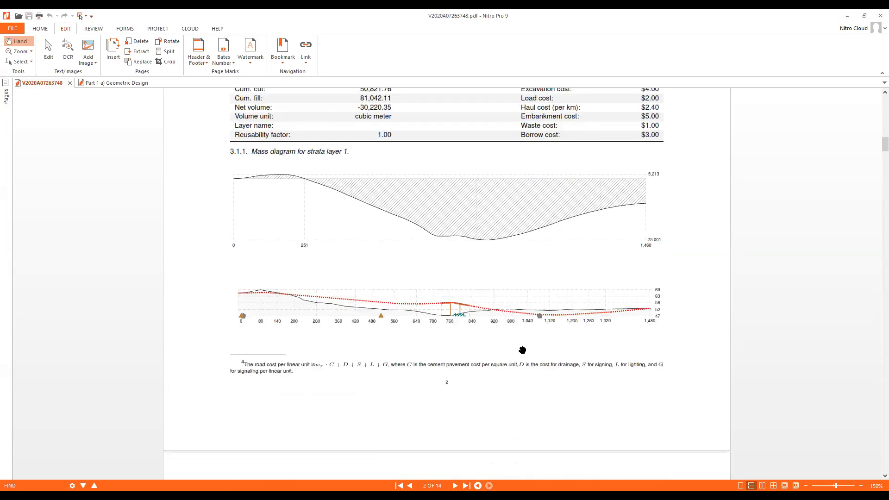
pyautogui.scroll(-4, 522, 351)
pyautogui.scroll(2, 522, 350)
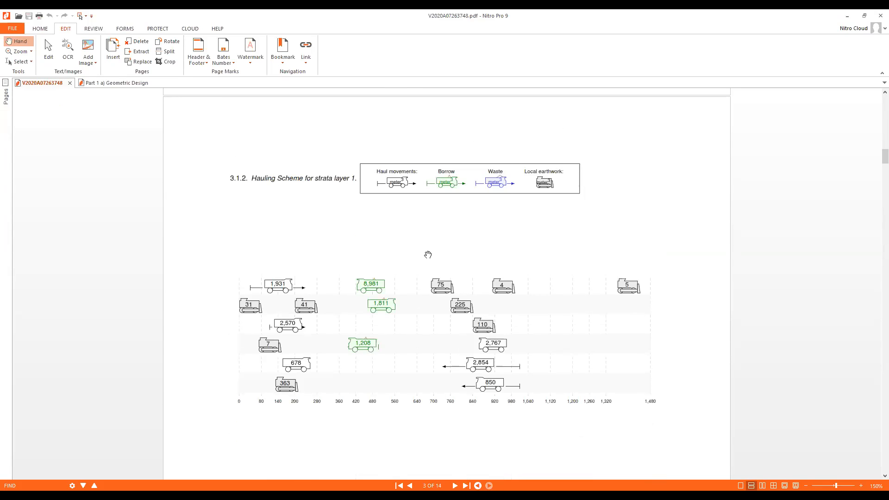
# - Examine the report's station cross sections and their cut and fill areas through page 7
pyautogui.scroll(-15, 496, 252)
pyautogui.scroll(-20, 496, 252)
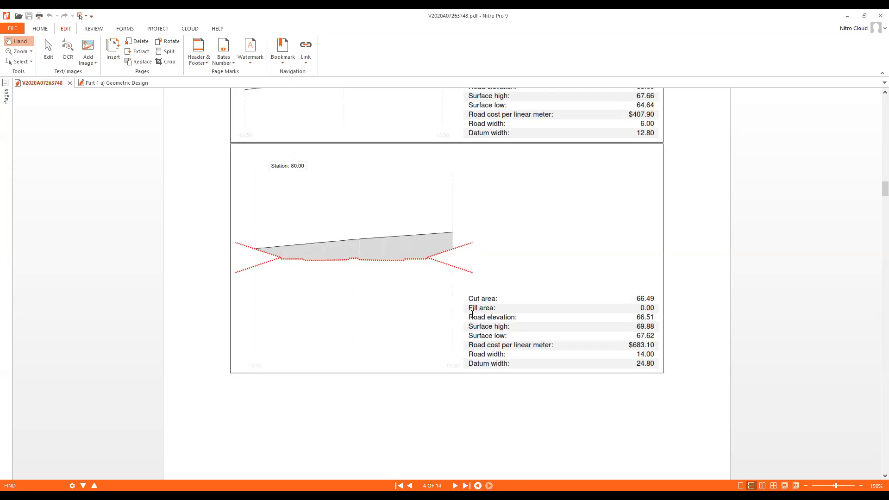
pyautogui.scroll(-8, 472, 313)
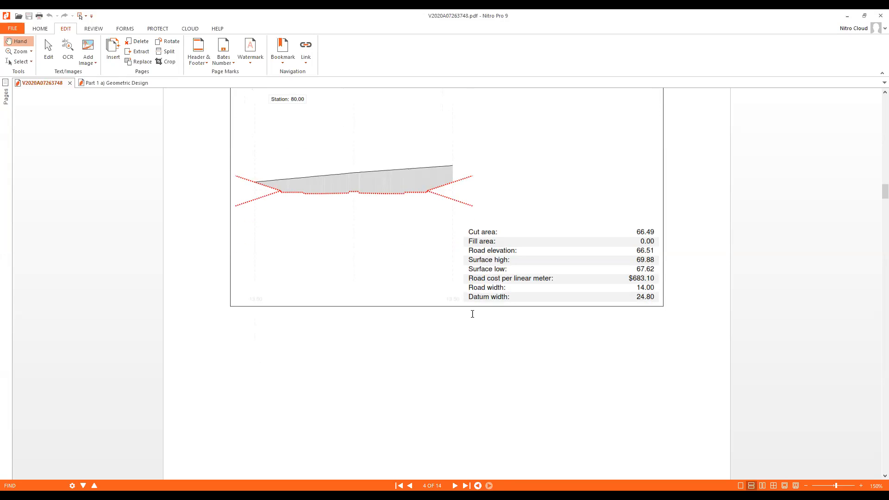
pyautogui.scroll(-8, 471, 296)
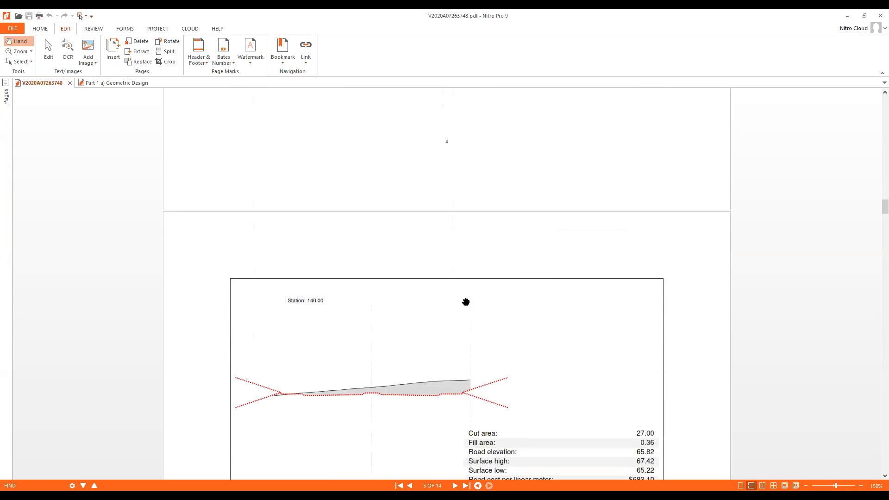
pyautogui.scroll(-10, 460, 304)
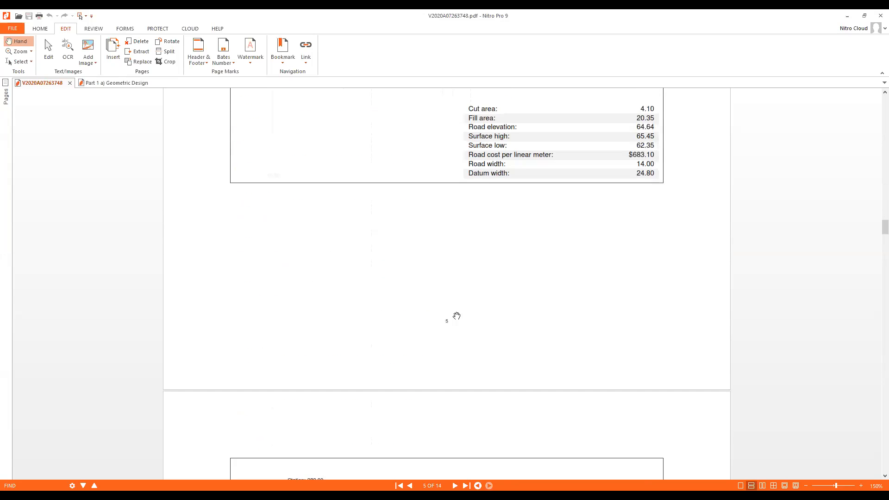
pyautogui.scroll(-10, 460, 344)
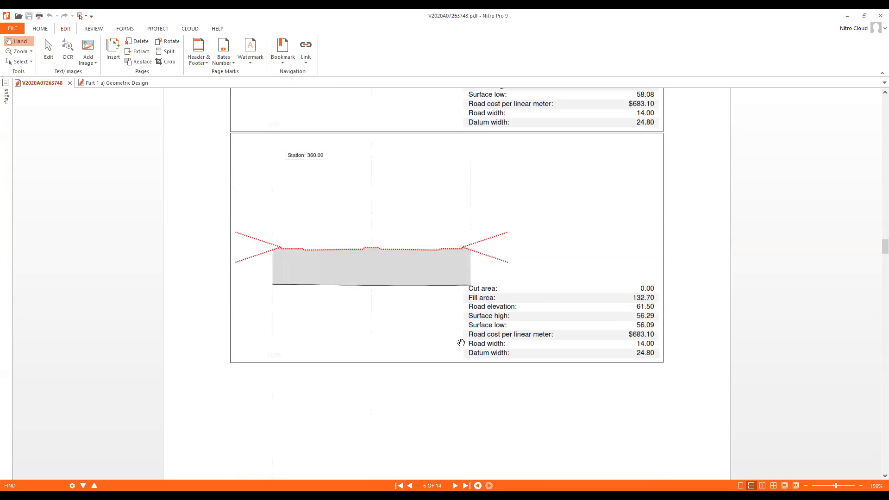
pyautogui.scroll(-4, 465, 350)
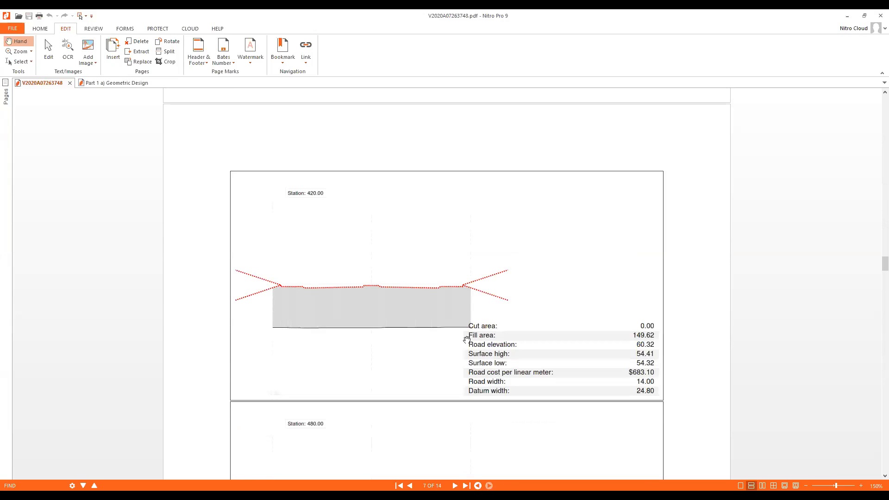
pyautogui.scroll(-8, 441, 347)
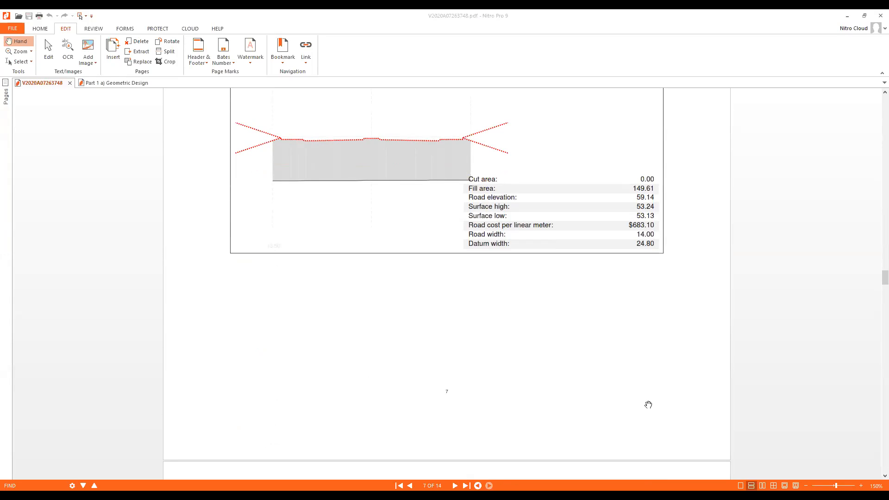
# - Switch back to InfraWorks and inspect the arterial road's alignment from the roundabout to the river crossing
pyautogui.hotkey('alt', 'Tab')
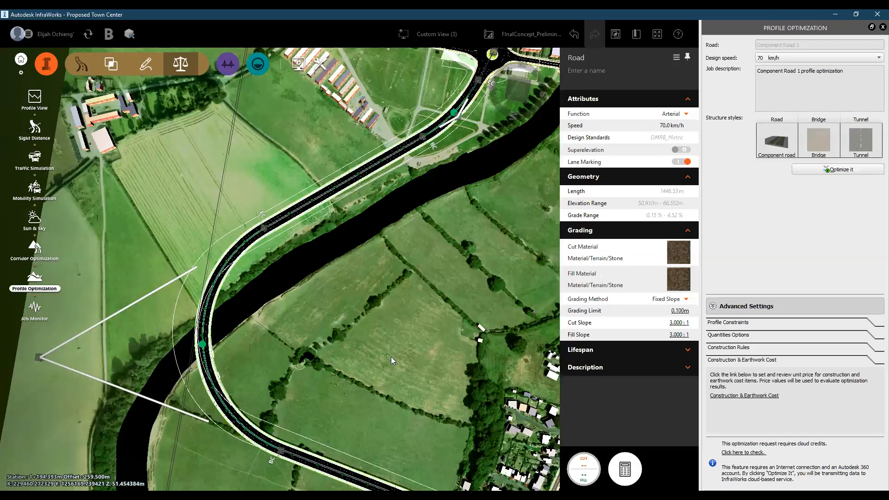
pyautogui.scroll(-3, 376, 366)
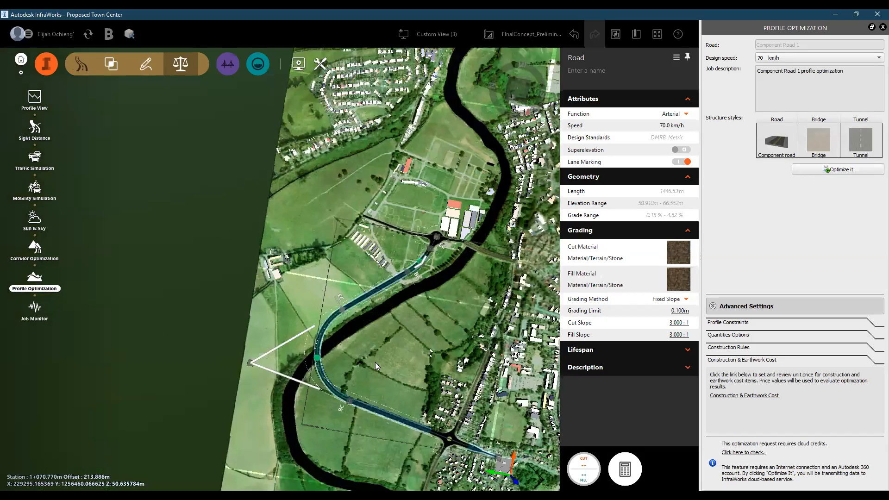
pyautogui.scroll(3, 345, 257)
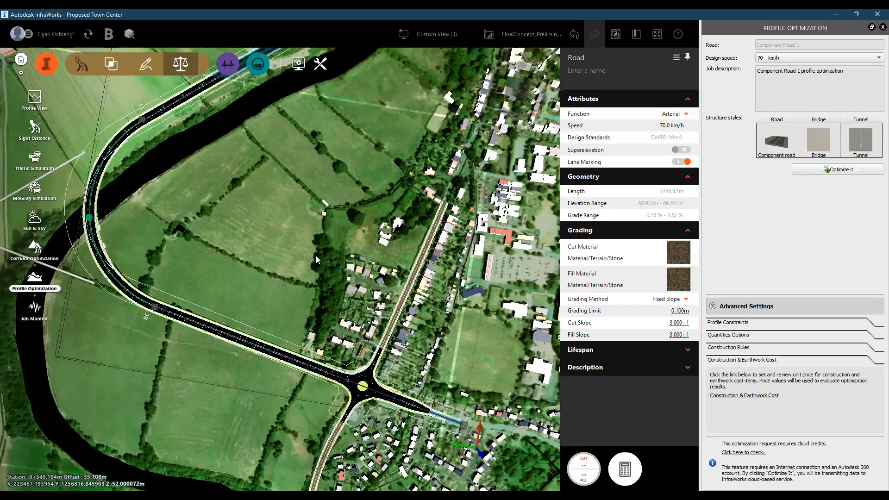
pyautogui.moveTo(316, 259); pyautogui.dragTo(501, 287, button='middle')
pyautogui.moveTo(502, 287); pyautogui.dragTo(287, 278)
pyautogui.scroll(-1, 275, 266)
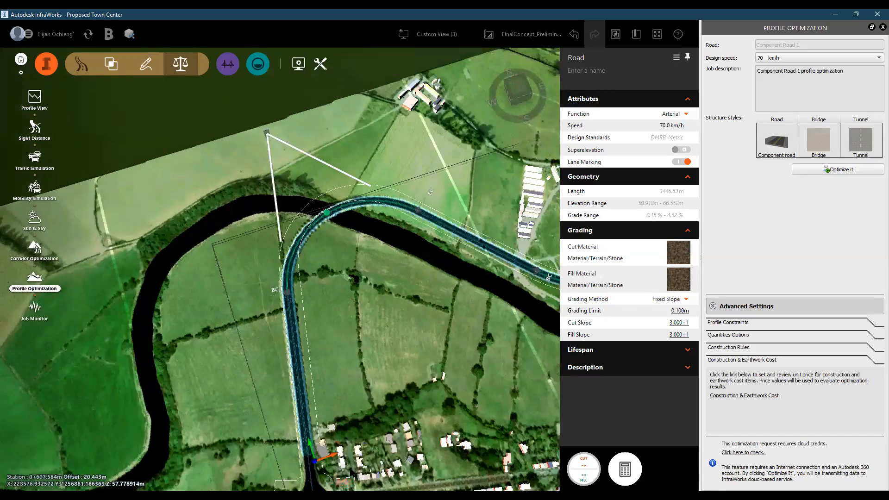
# - Bring up the model utilities and export options, and close the Profile Optimization settings for the arterial road
pyautogui.scroll(-3, 352, 465)
pyautogui.moveTo(352, 372); pyautogui.dragTo(512, 373)
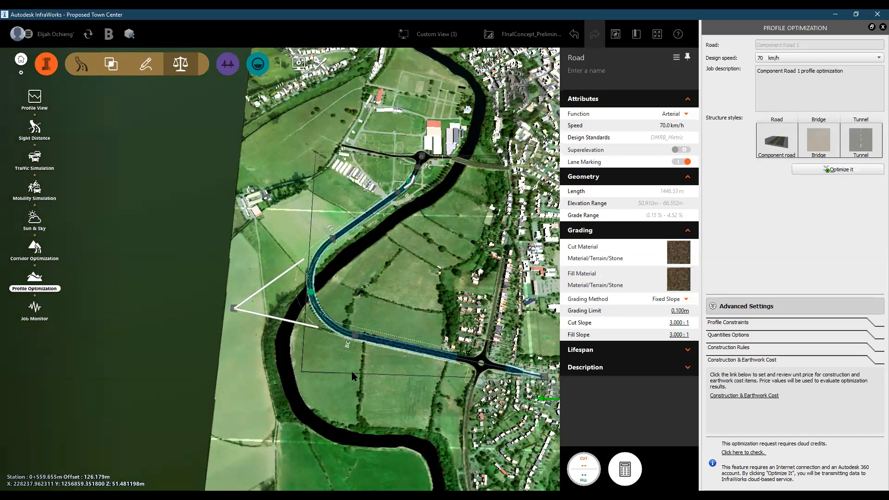
pyautogui.scroll(3, 377, 274)
pyautogui.moveTo(378, 270); pyautogui.dragTo(332, 60)
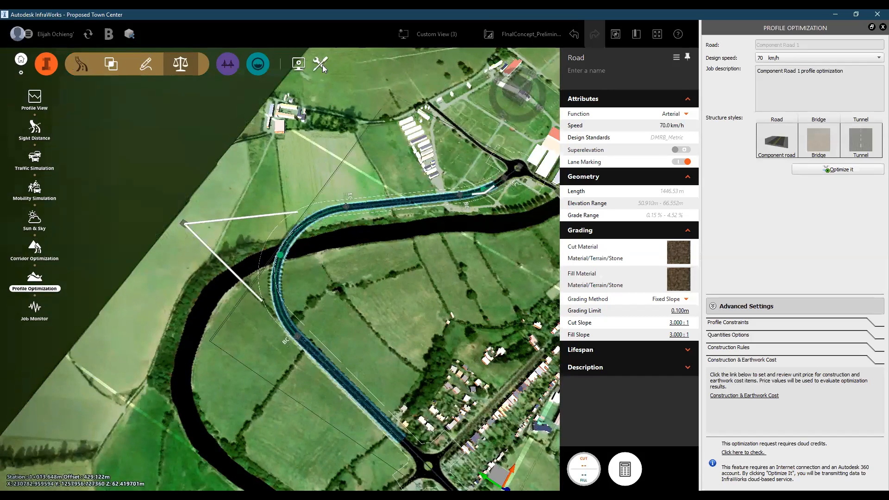
pyautogui.click(322, 67)
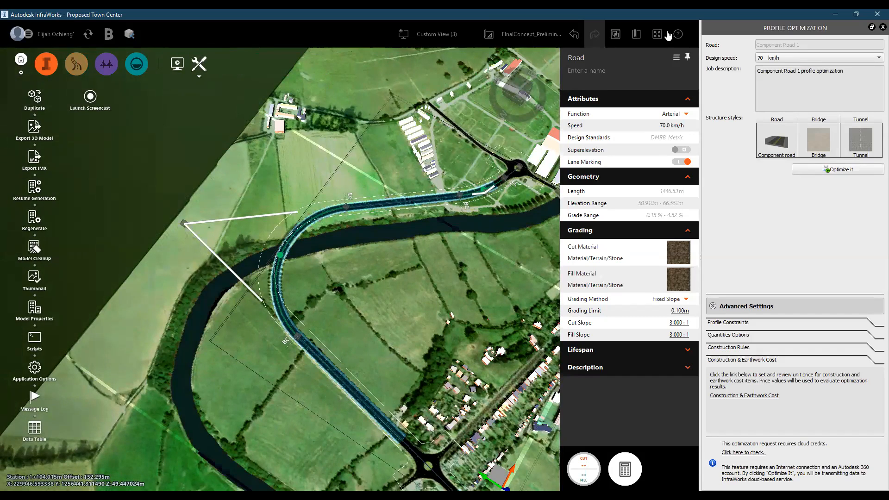
pyautogui.click(874, 28)
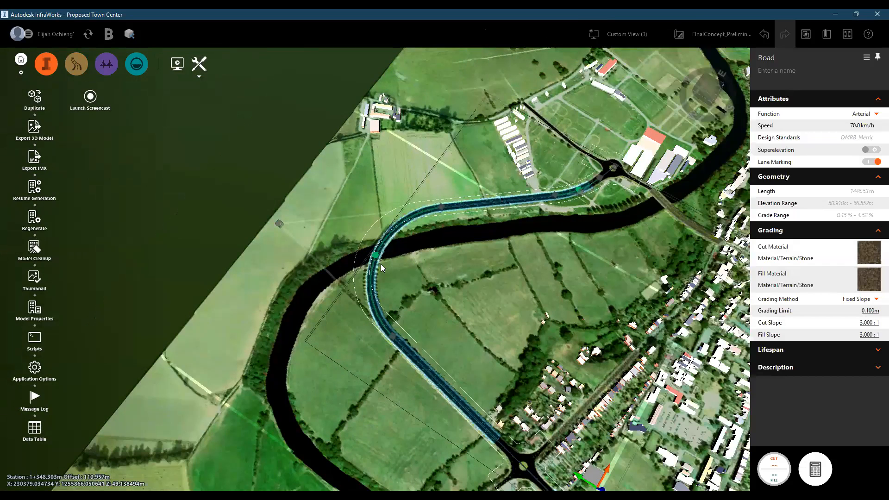
pyautogui.scroll(3, 381, 263)
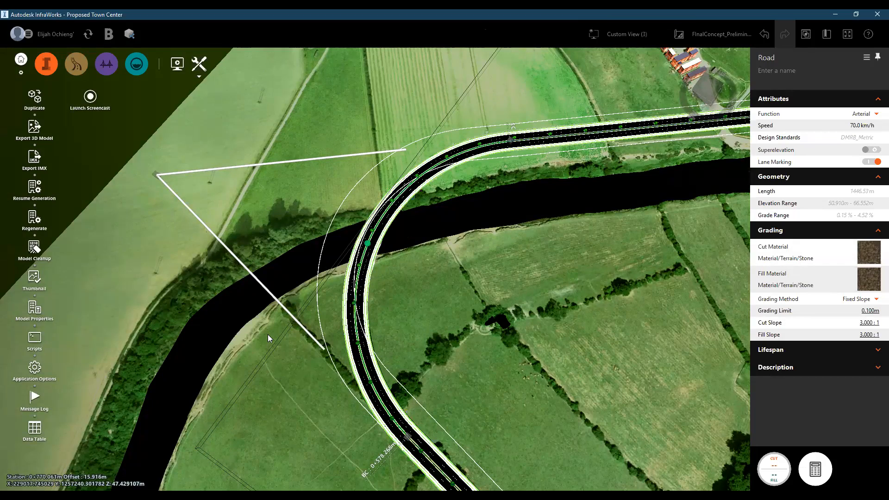
pyautogui.scroll(-3, 268, 335)
pyautogui.scroll(1, 270, 332)
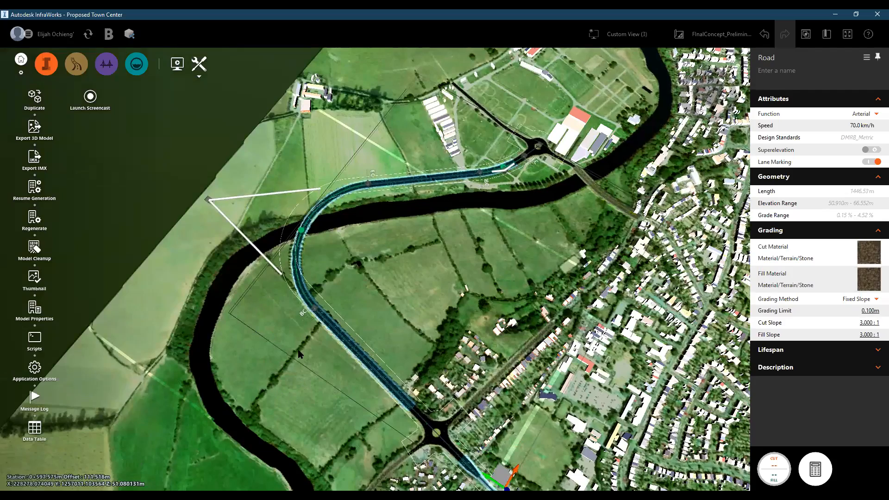
# - Start an IMX export and place the first corners of its polygon extent beside the town end of the arterial road
pyautogui.moveTo(297, 341); pyautogui.dragTo(36, 133)
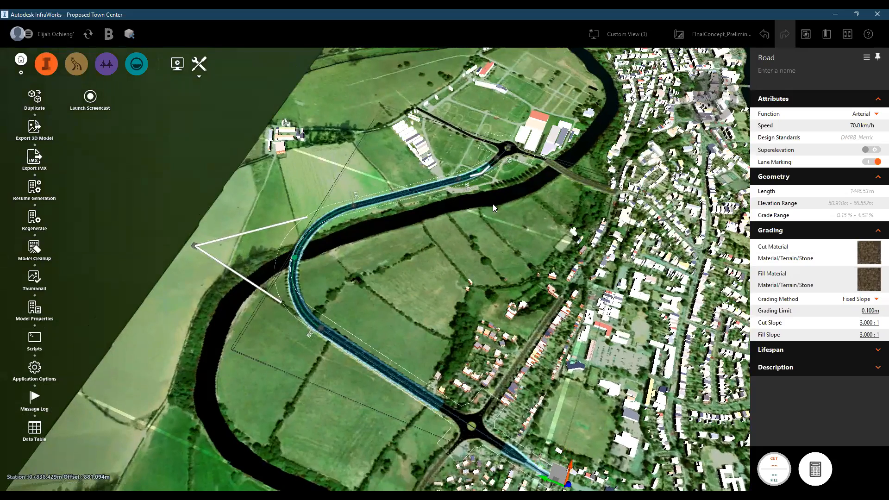
pyautogui.scroll(-2, 459, 242)
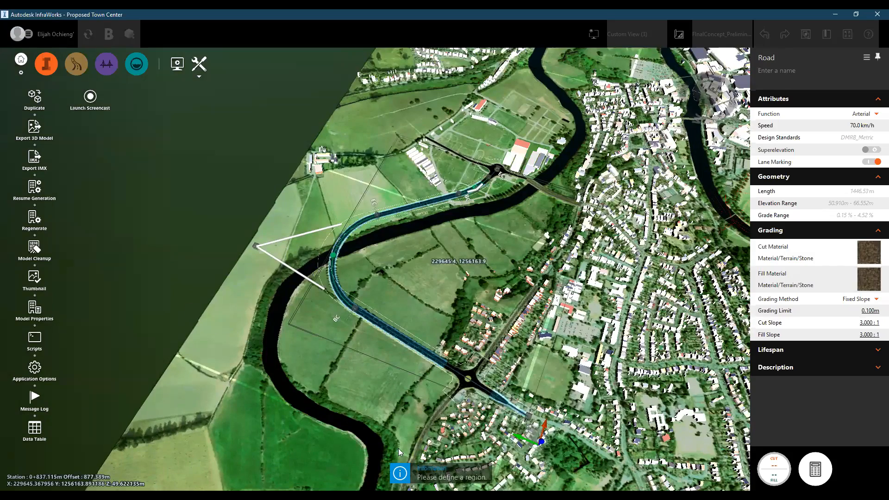
pyautogui.scroll(3, 399, 448)
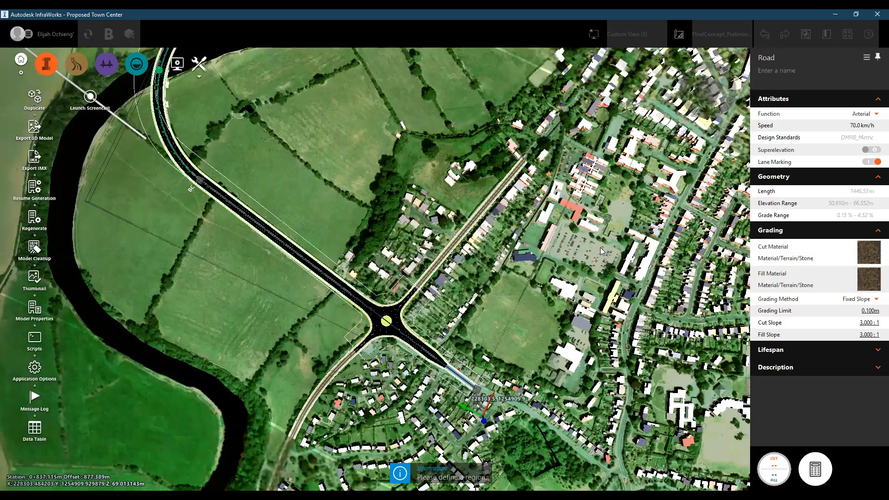
pyautogui.click(546, 374)
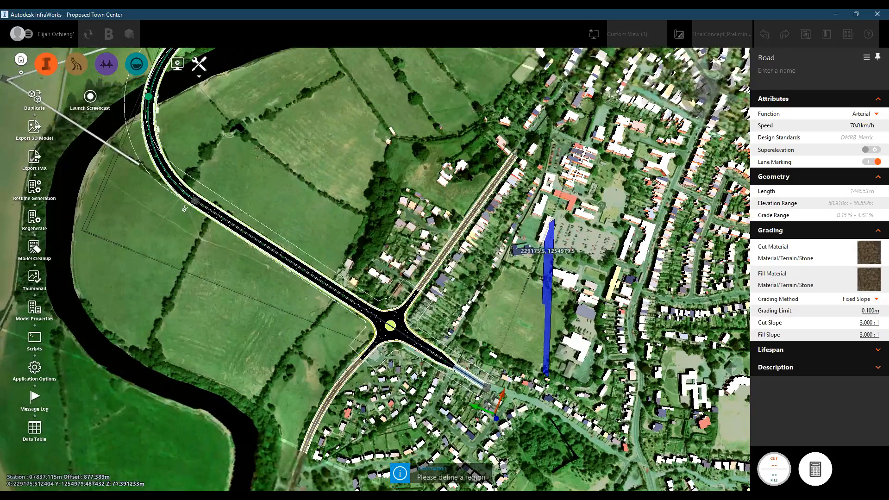
pyautogui.scroll(-3, 550, 225)
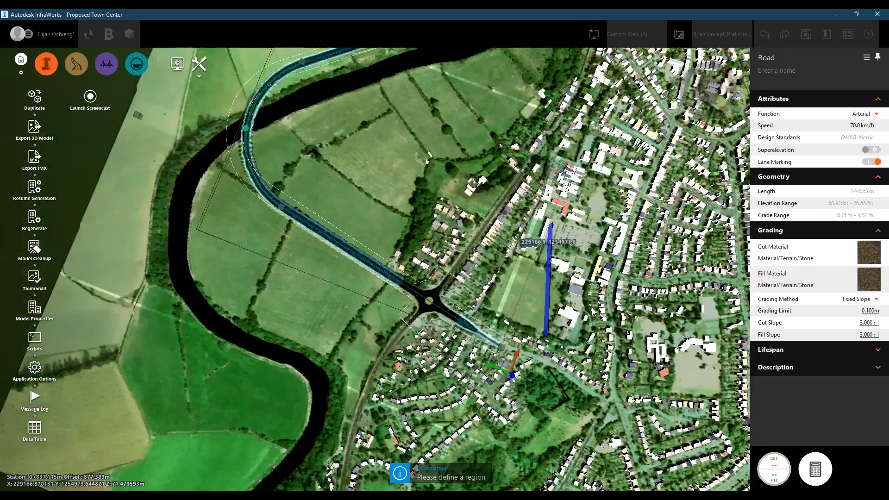
pyautogui.scroll(-1, 550, 225)
pyautogui.click(464, 153)
pyautogui.moveTo(518, 98); pyautogui.dragTo(546, 380, button='middle')
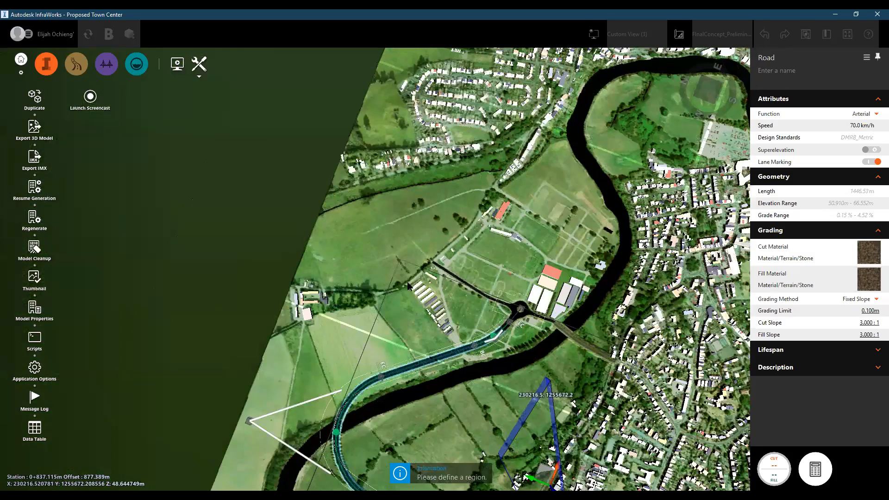
# - Complete the polygon extent around the arterial road and river crossing, review the Export to IMX settings and cancel the export
pyautogui.click(603, 249)
pyautogui.click(425, 218)
pyautogui.scroll(-1, 412, 255)
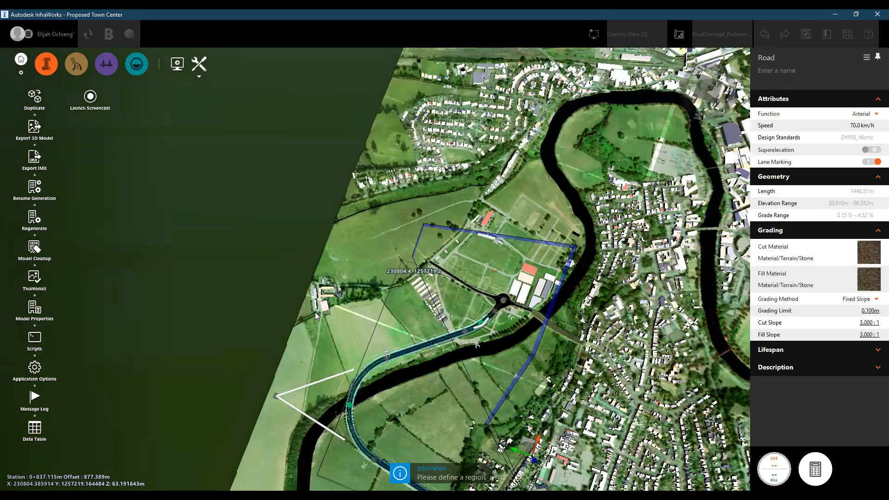
pyautogui.click(332, 305)
pyautogui.scroll(-2, 332, 305)
pyautogui.scroll(2, 428, 409)
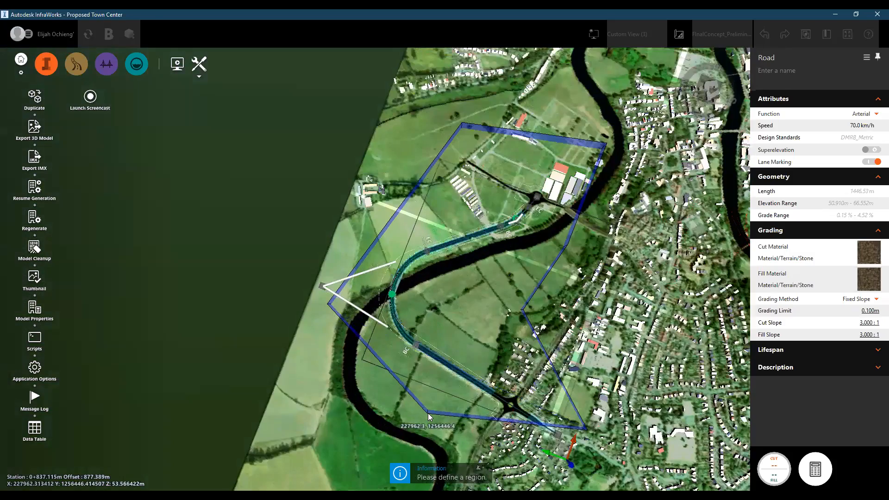
pyautogui.click(428, 410)
pyautogui.scroll(2, 411, 381)
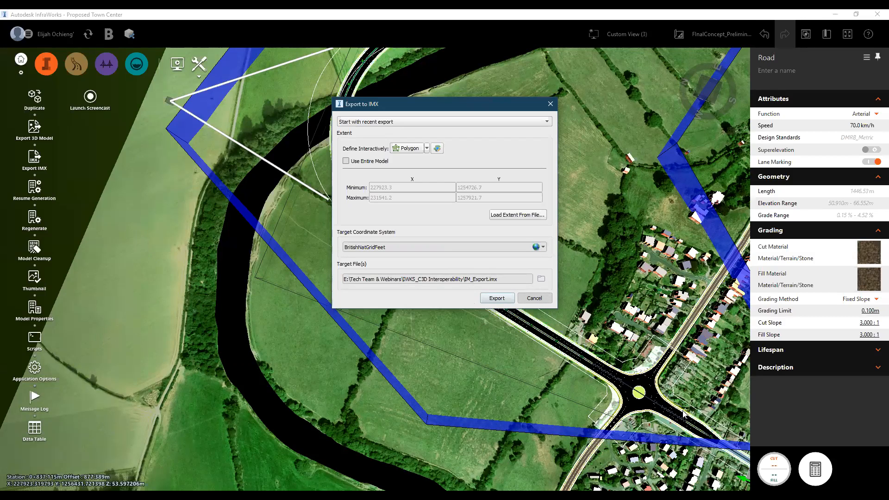
pyautogui.press('Escape')
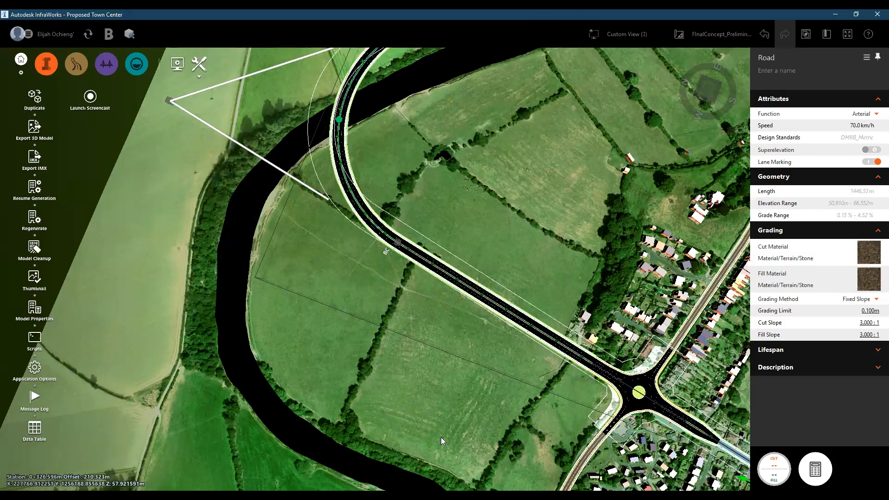
# - Inspect the whole arterial road between its two roundabouts, including the river crossing
pyautogui.scroll(-3, 441, 437)
pyautogui.scroll(-2, 441, 437)
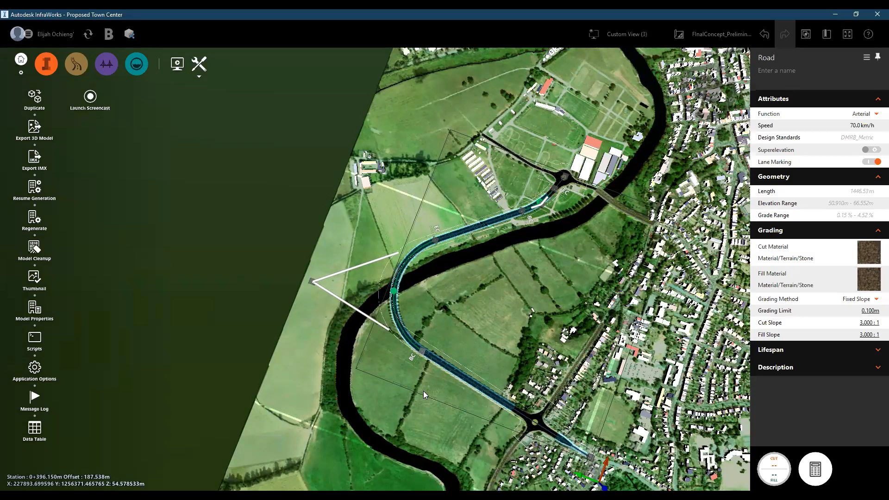
pyautogui.scroll(1, 423, 391)
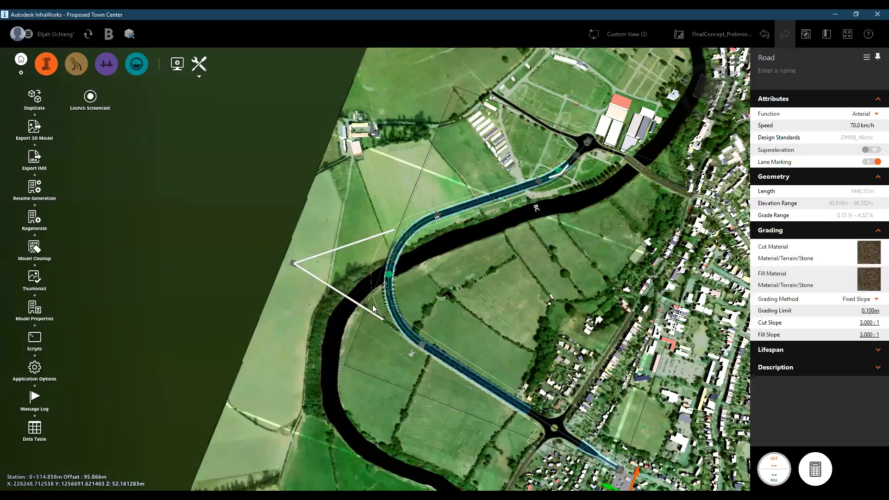
pyautogui.moveTo(372, 304); pyautogui.dragTo(370, 316)
pyautogui.moveTo(403, 399); pyautogui.dragTo(471, 299)
pyautogui.moveTo(548, 275); pyautogui.dragTo(471, 277)
pyautogui.scroll(-3, 464, 290)
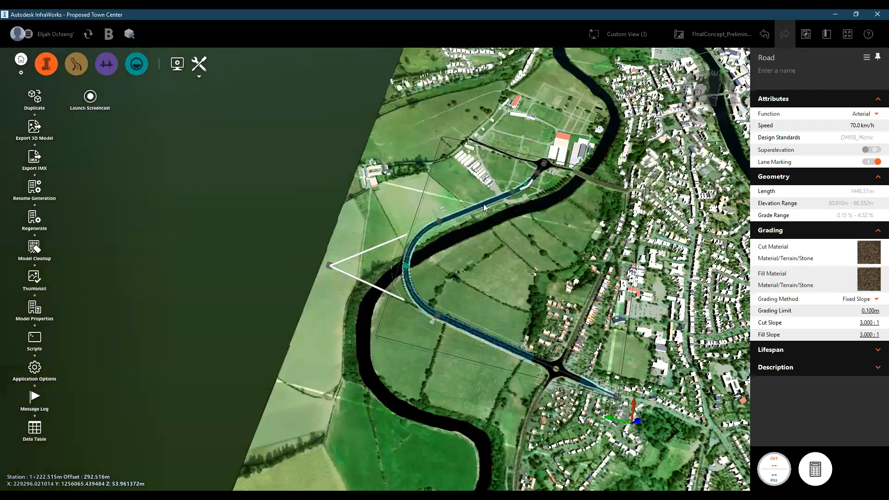
pyautogui.moveTo(493, 363); pyautogui.dragTo(544, 377)
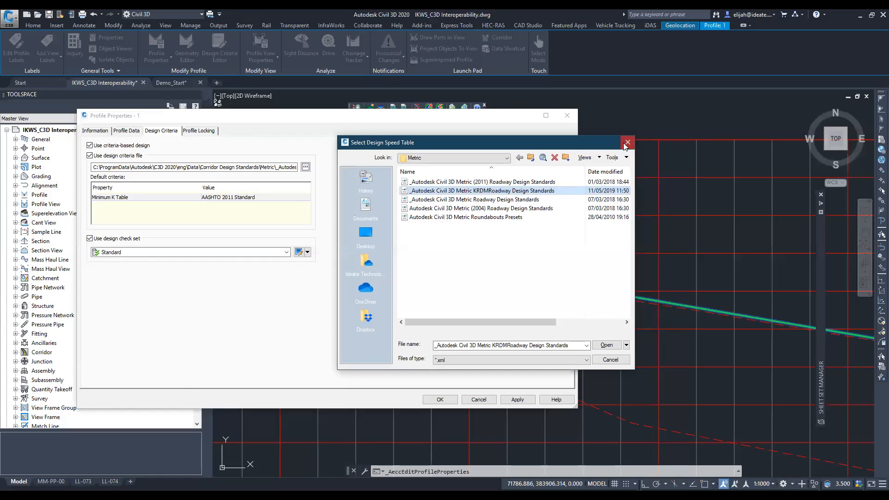
# - Switch to Civil 3D, close the open Profile Properties dialog and bring up the Demo_Start drawing
pyautogui.click(627, 142)
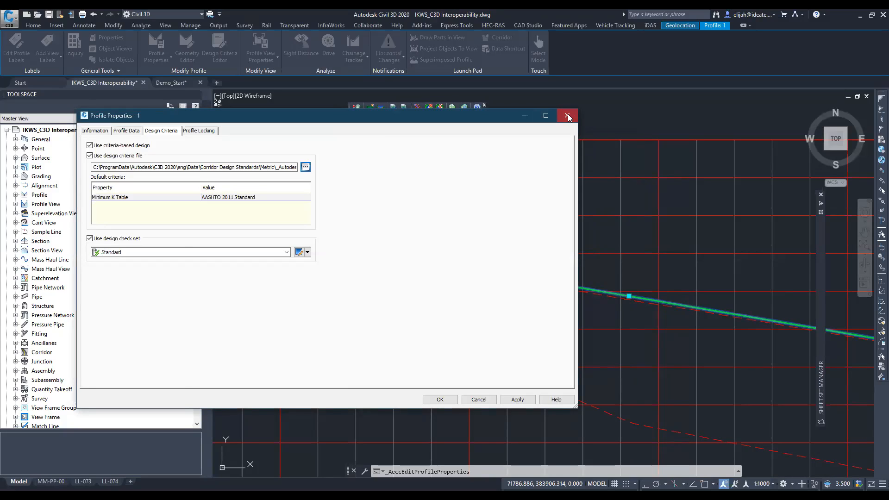
pyautogui.click(568, 116)
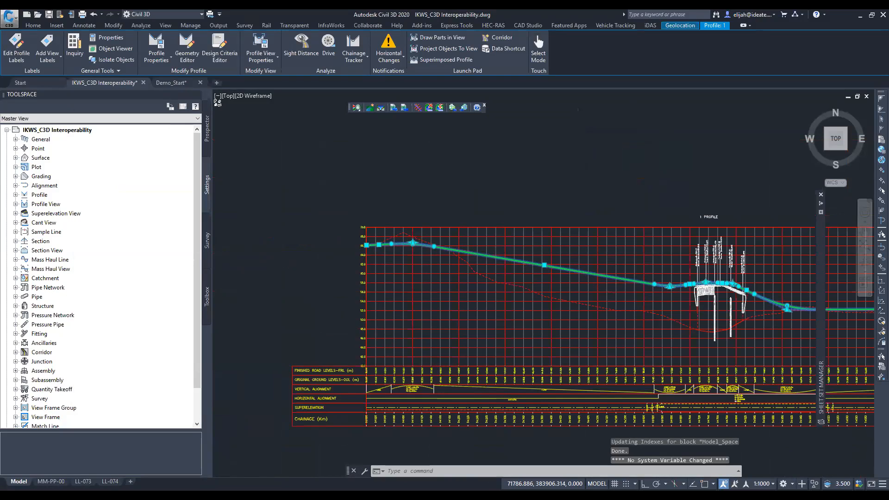
pyautogui.scroll(-2, 633, 351)
pyautogui.press('Escape')
pyautogui.click(420, 365)
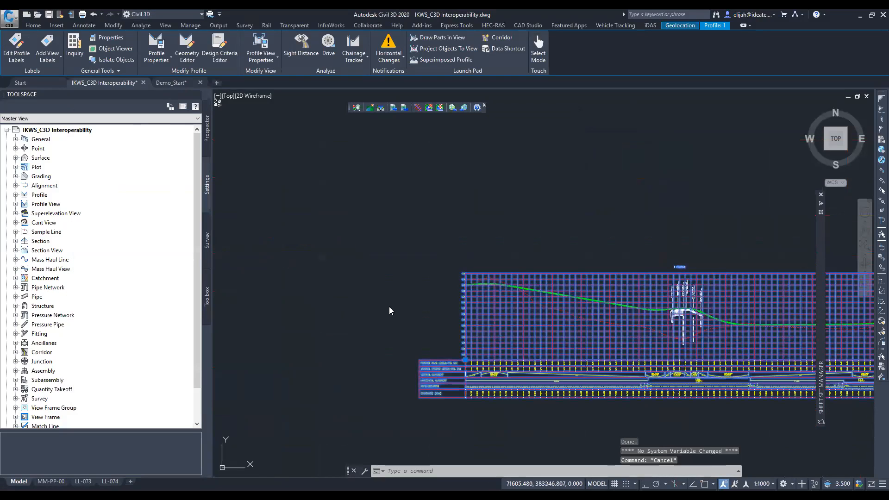
pyautogui.click(173, 82)
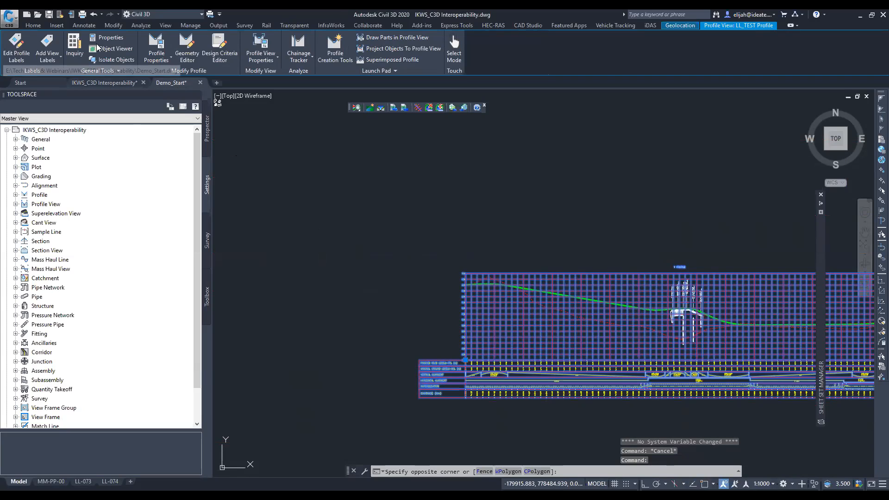
pyautogui.click(171, 82)
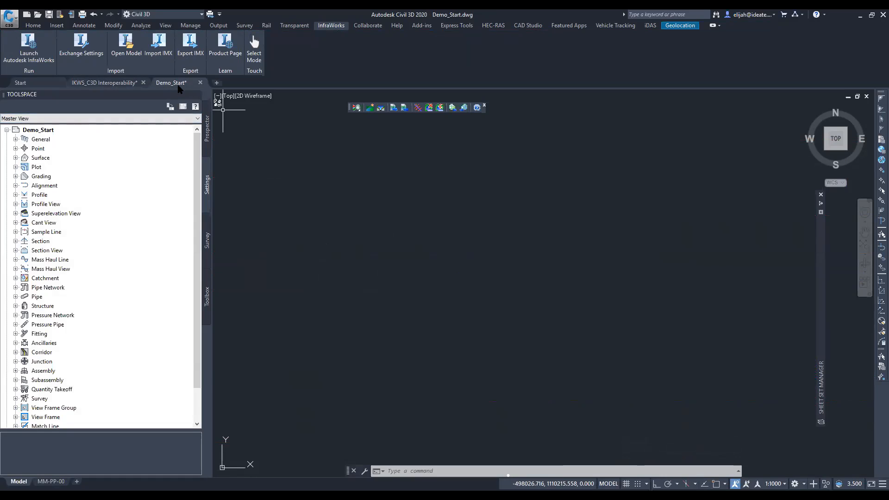
pyautogui.moveTo(178, 86)
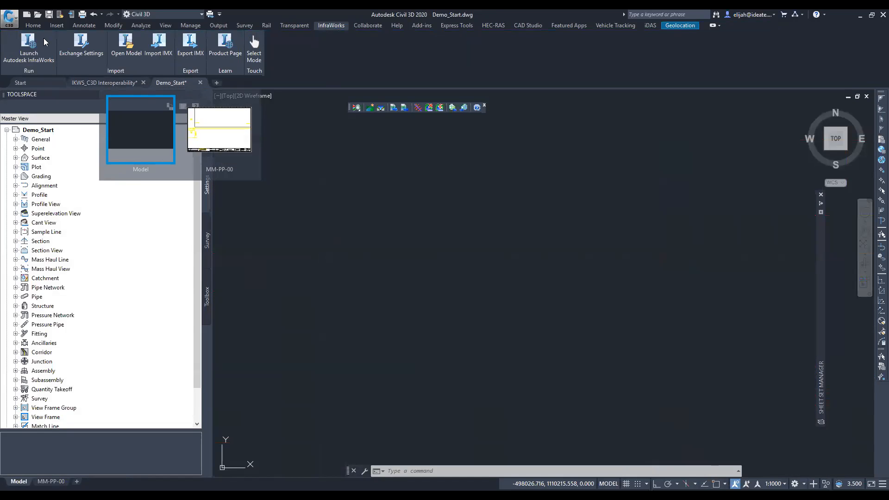
# - Start a new drawing, pick CSIS_PP Template as its template and cancel the template selection
pyautogui.click(8, 20)
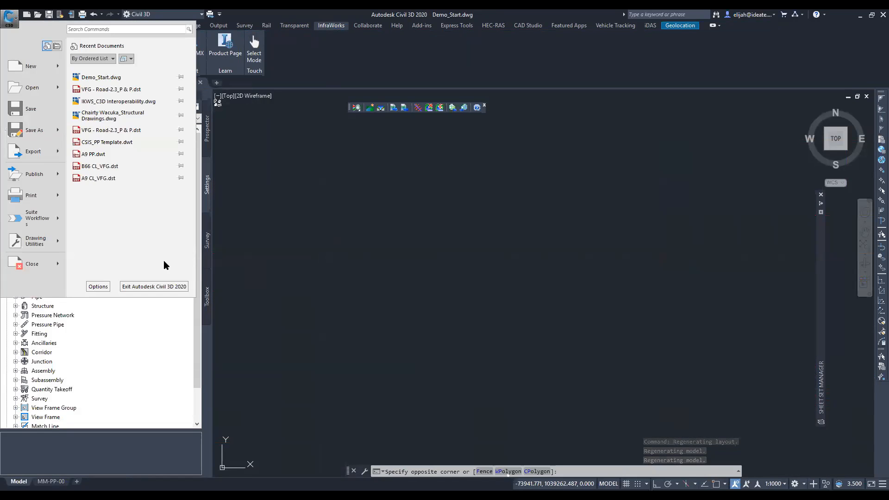
pyautogui.click(24, 69)
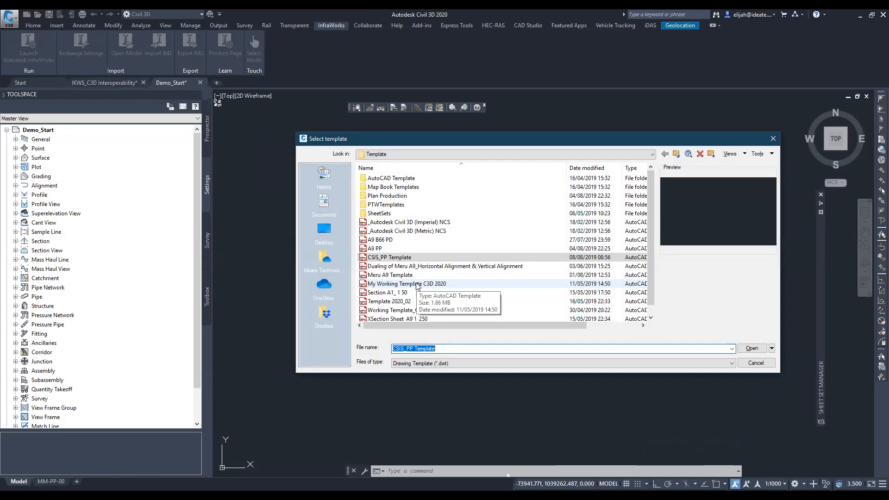
pyautogui.click(407, 260)
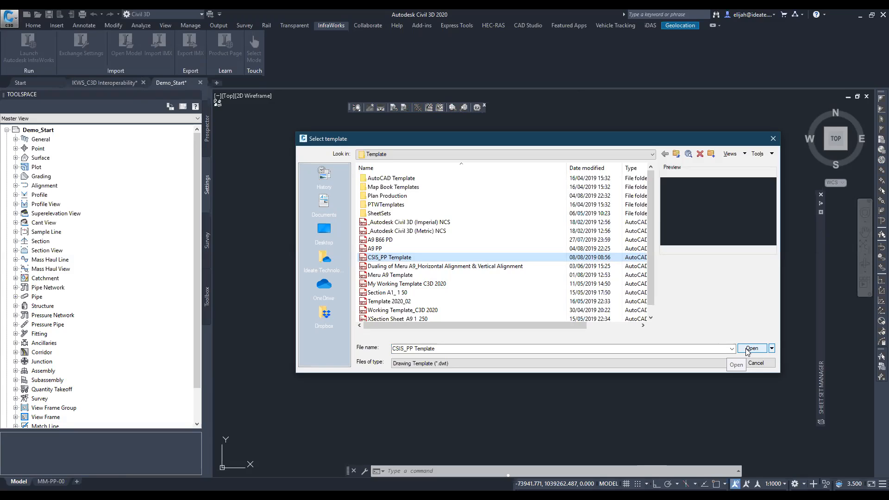
pyautogui.click(755, 364)
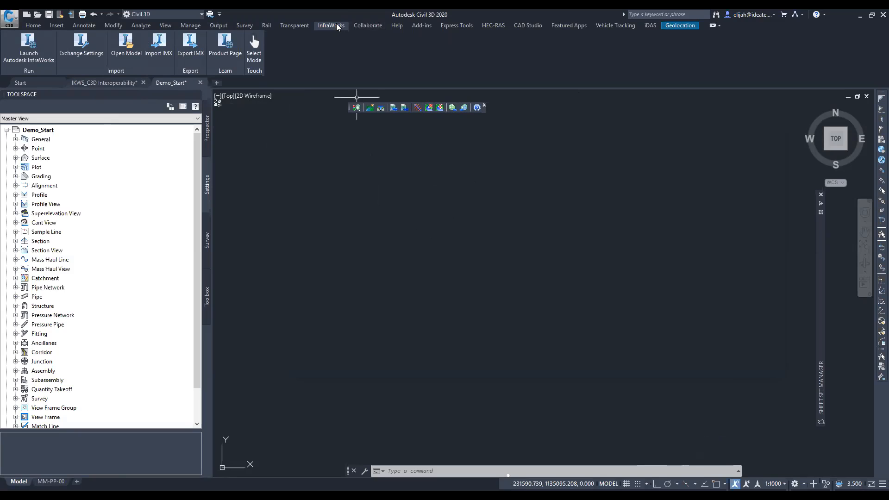
# - Show the InfraWorks exchange tools and look over the model space of the Demo_Start drawing
pyautogui.click(294, 26)
pyautogui.click(330, 25)
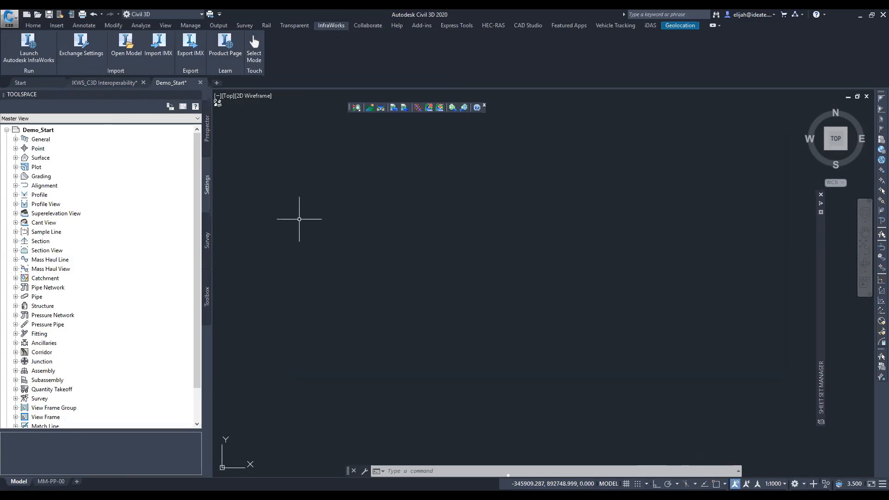
pyautogui.moveTo(327, 194)
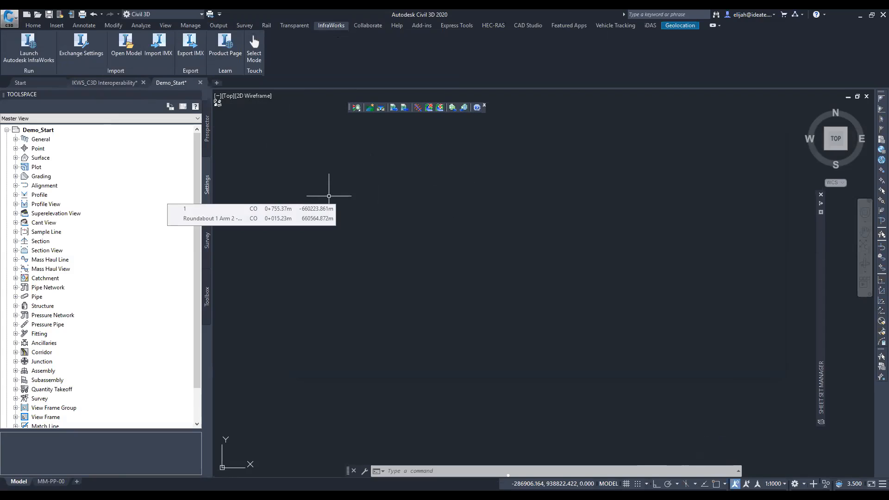
pyautogui.moveTo(354, 329)
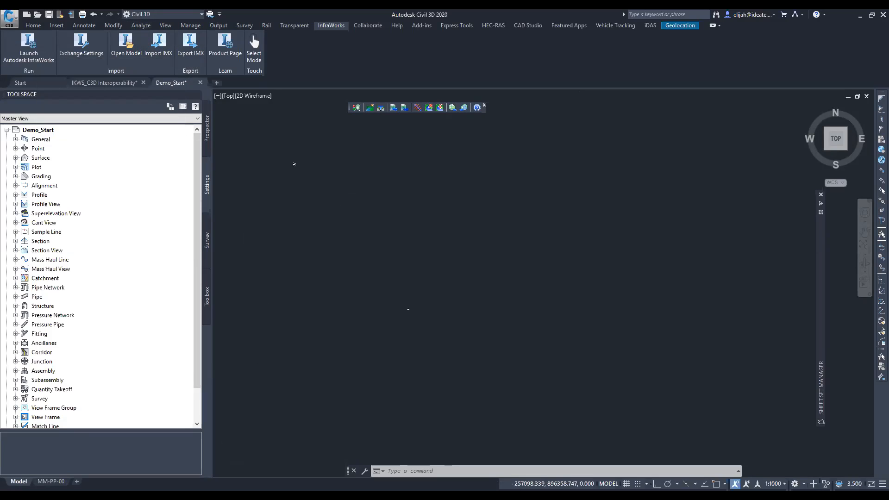
pyautogui.scroll(-2, 294, 166)
pyautogui.scroll(-4, 352, 228)
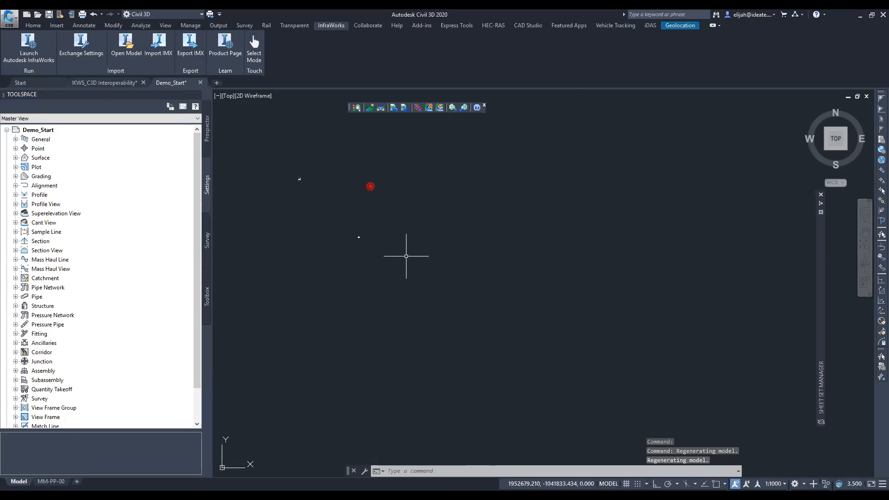
pyautogui.scroll(12, 352, 198)
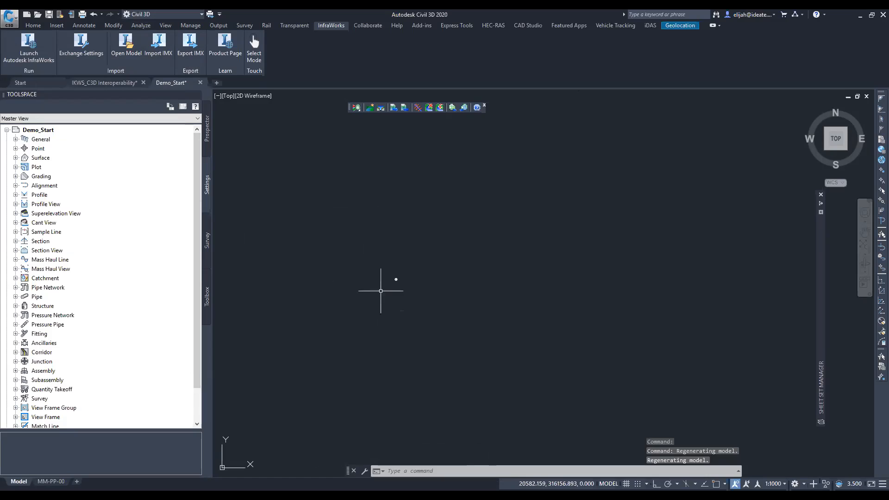
# - Review the Demo_Start drawing's units and zone settings, browse the coordinate system categories and close the settings unchanged
pyautogui.scroll(-5, 354, 213)
pyautogui.scroll(4, 302, 190)
pyautogui.moveTo(596, 248)
pyautogui.mouseDown(button='middle')
pyautogui.moveTo(498, 192)
pyautogui.moveTo(482, 173)
pyautogui.moveTo(448, 189)
pyautogui.mouseUp(button='middle')
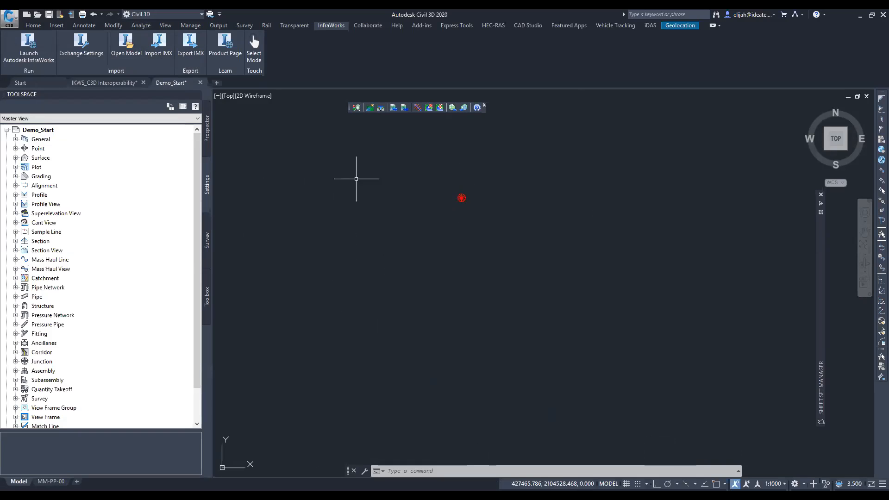
pyautogui.click(52, 133)
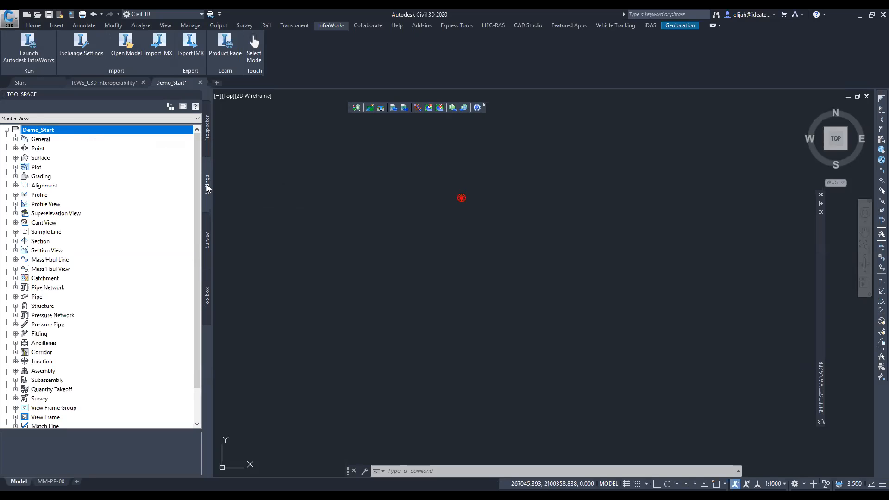
pyautogui.rightClick(72, 135)
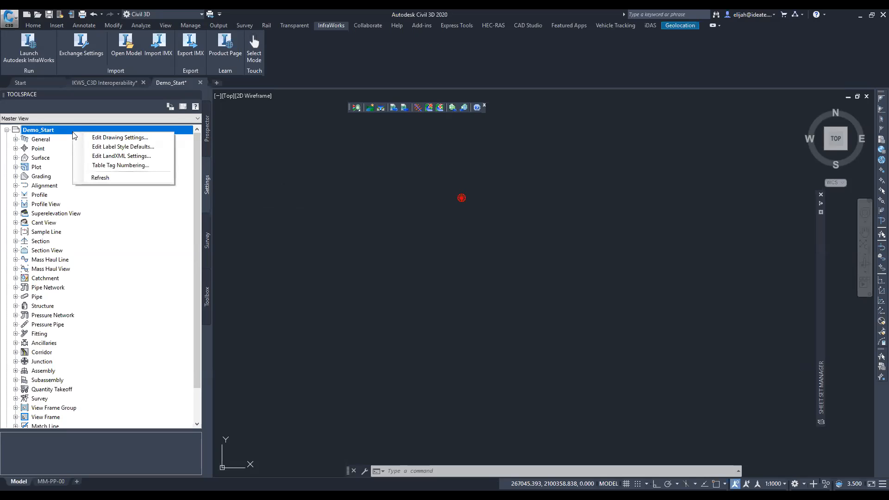
pyautogui.click(99, 139)
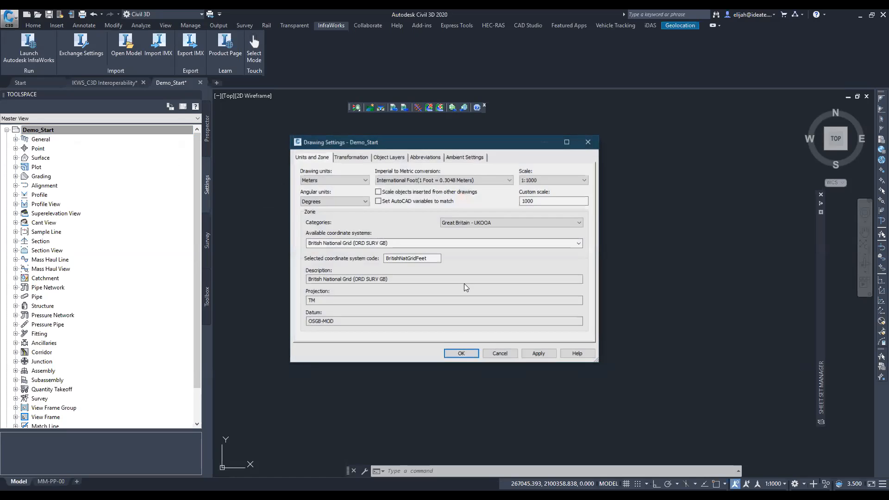
pyautogui.click(479, 223)
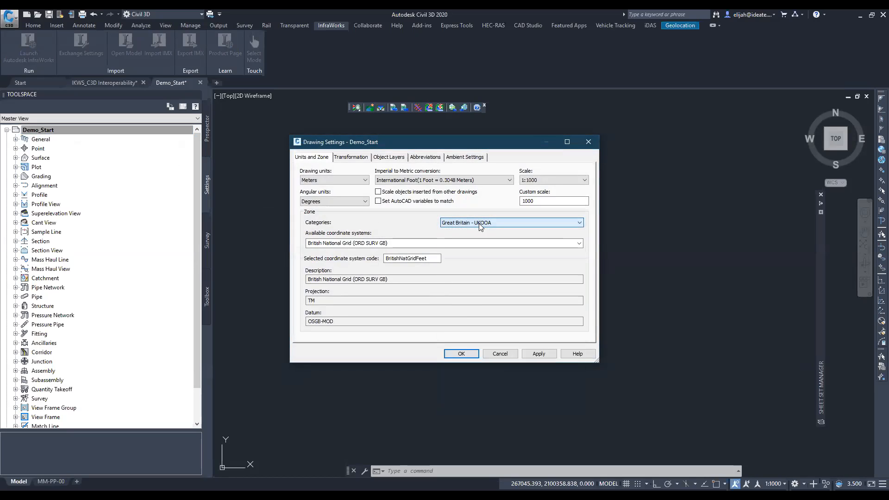
pyautogui.click(479, 224)
pyautogui.click(479, 224)
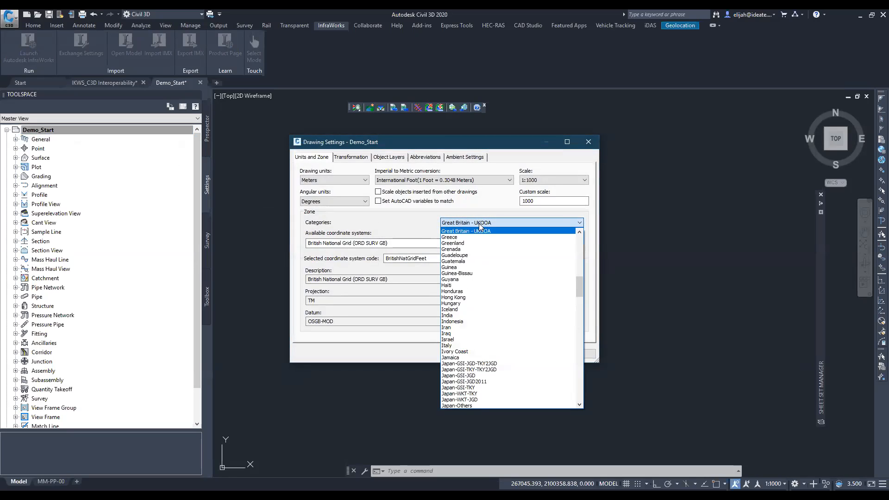
pyautogui.scroll(-20, 479, 255)
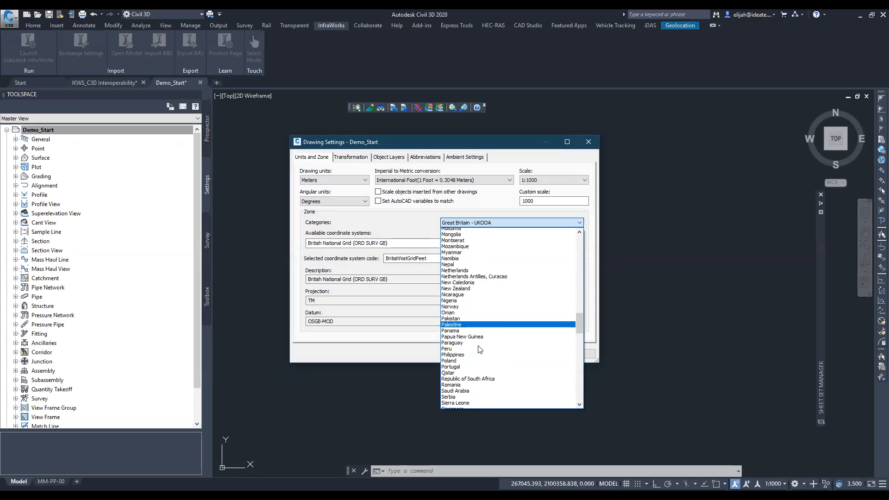
pyautogui.scroll(-12, 478, 345)
pyautogui.click(513, 146)
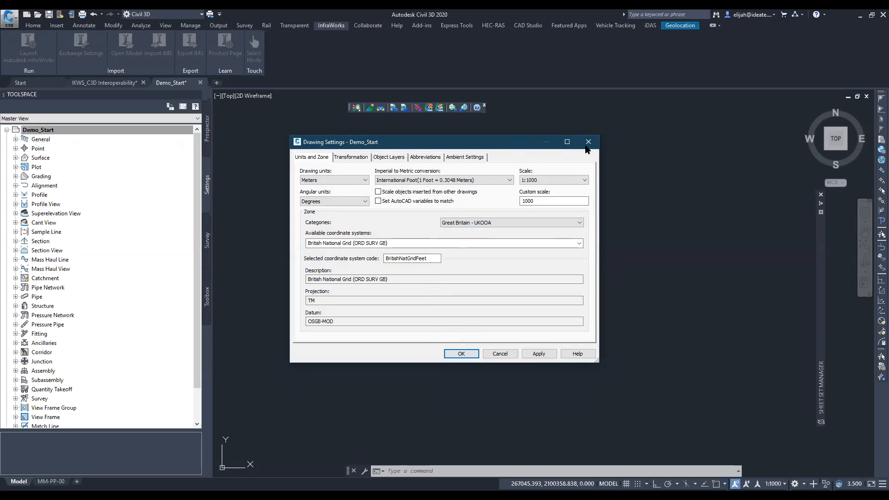
pyautogui.click(588, 144)
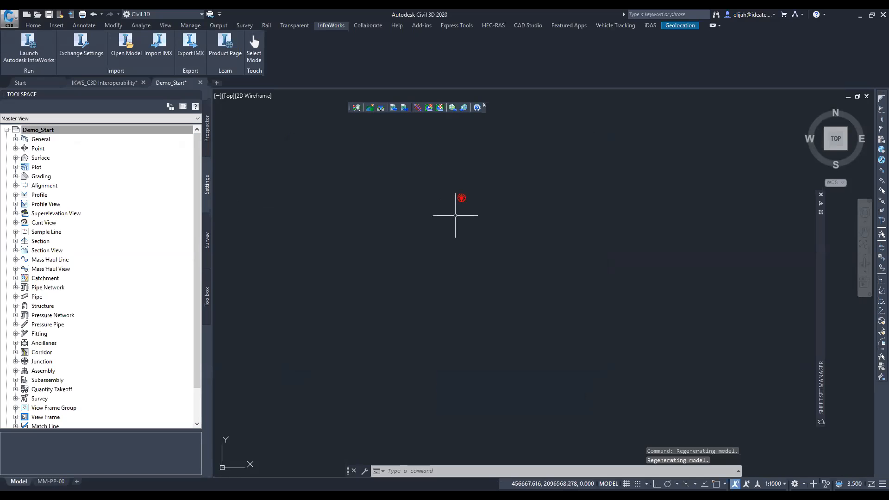
# - Locate the imported road design in model space and frame the terrain, roads and roundabouts
pyautogui.moveTo(474, 319); pyautogui.dragTo(471, 180, button='middle')
pyautogui.moveTo(471, 254); pyautogui.dragTo(470, 321, button='middle')
pyautogui.scroll(10, 463, 156)
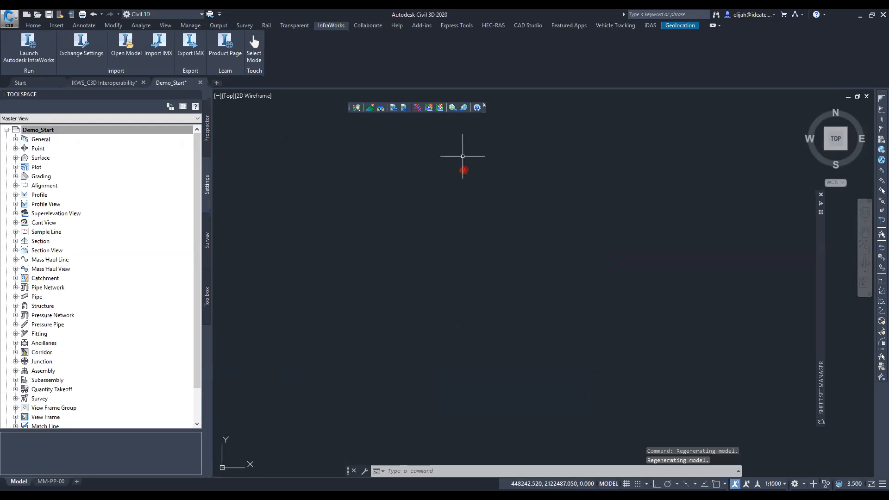
pyautogui.scroll(6, 463, 270)
pyautogui.scroll(-4, 412, 199)
pyautogui.scroll(-7, 425, 287)
pyautogui.scroll(-2, 425, 288)
pyautogui.scroll(-4, 425, 287)
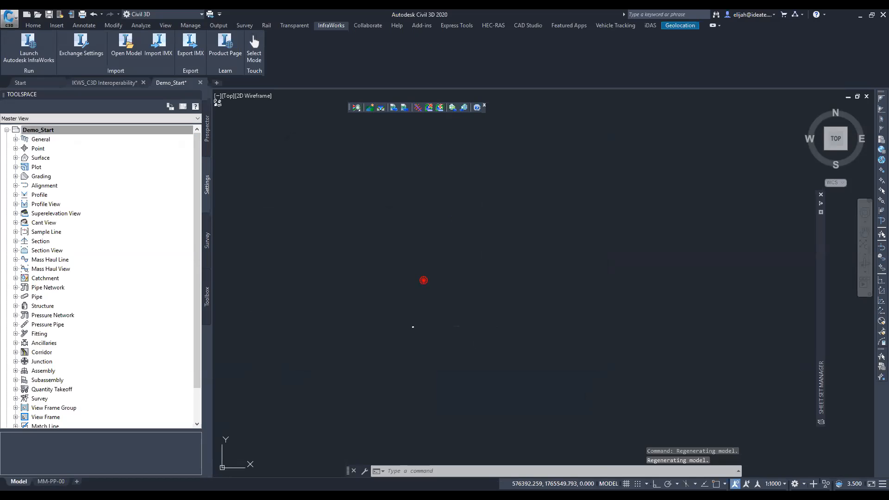
pyautogui.scroll(6, 403, 311)
pyautogui.scroll(4, 410, 316)
pyautogui.scroll(8, 523, 352)
pyautogui.scroll(3, 477, 290)
pyautogui.scroll(10, 498, 276)
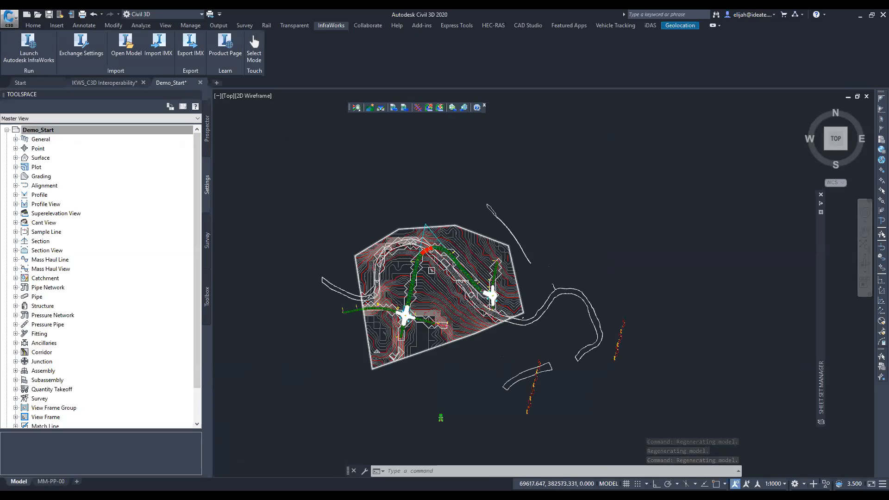
pyautogui.scroll(2, 407, 332)
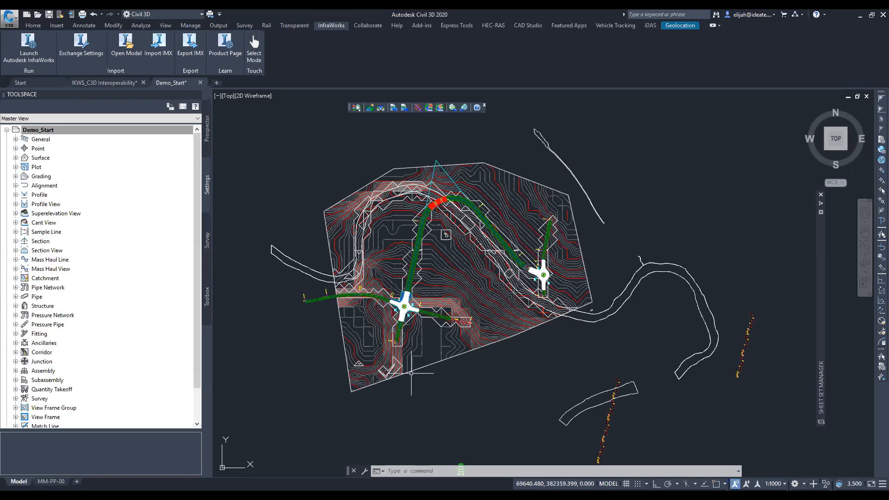
# - Check the surface properties of the AIW_Existing_Ground and AIW_Proposed_Ground surfaces, cancelling each dialog
pyautogui.click(445, 235)
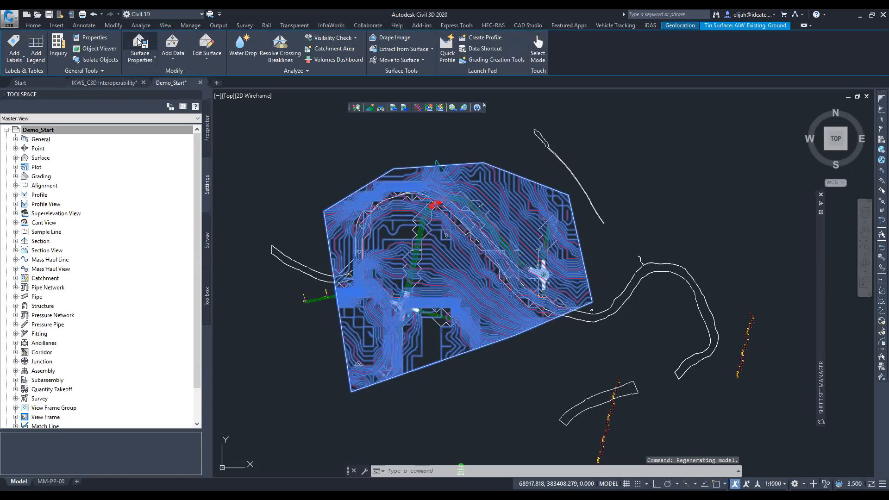
pyautogui.click(139, 42)
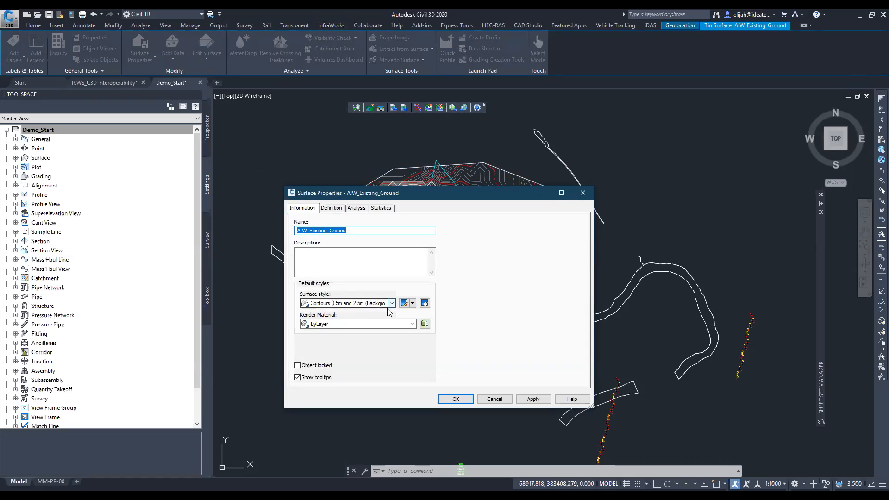
pyautogui.click(484, 398)
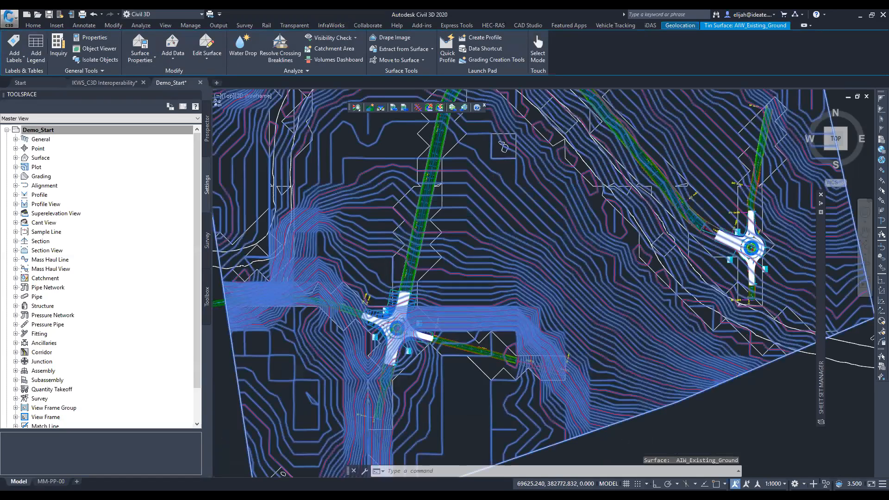
pyautogui.scroll(2, 408, 292)
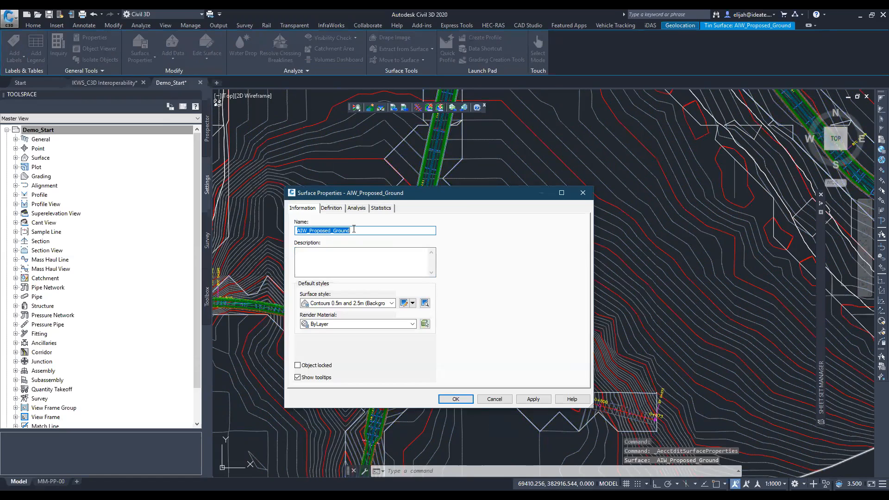
pyautogui.click(492, 399)
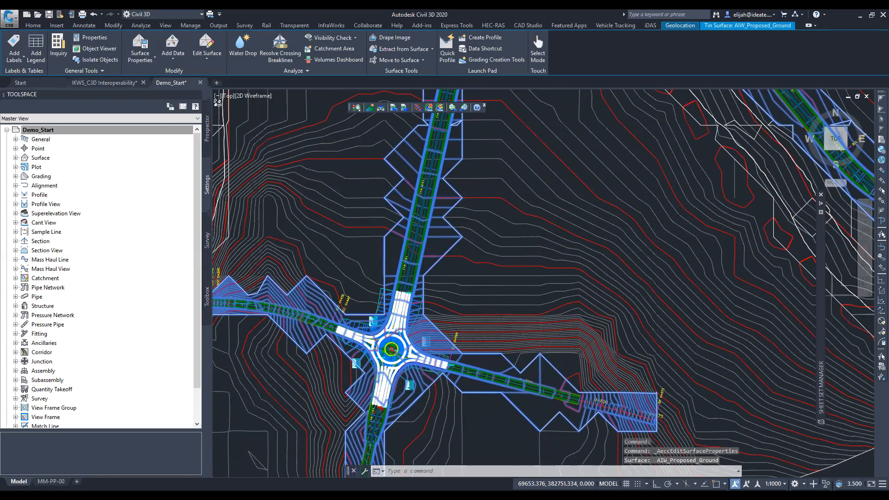
# - Look through the column of imported road assemblies beside the site, including their cut and fill slope subassemblies
pyautogui.scroll(-2, 510, 155)
pyautogui.scroll(6, 486, 361)
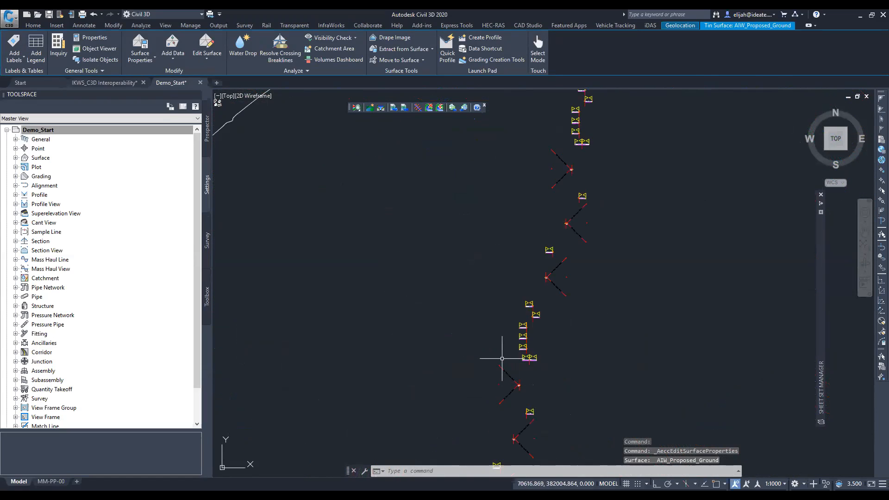
pyautogui.moveTo(532, 369)
pyautogui.mouseDown(button='middle')
pyautogui.moveTo(502, 246)
pyautogui.moveTo(512, 198)
pyautogui.mouseUp(button='middle')
pyautogui.moveTo(482, 418); pyautogui.dragTo(504, 302, button='middle')
pyautogui.scroll(-3, 503, 304)
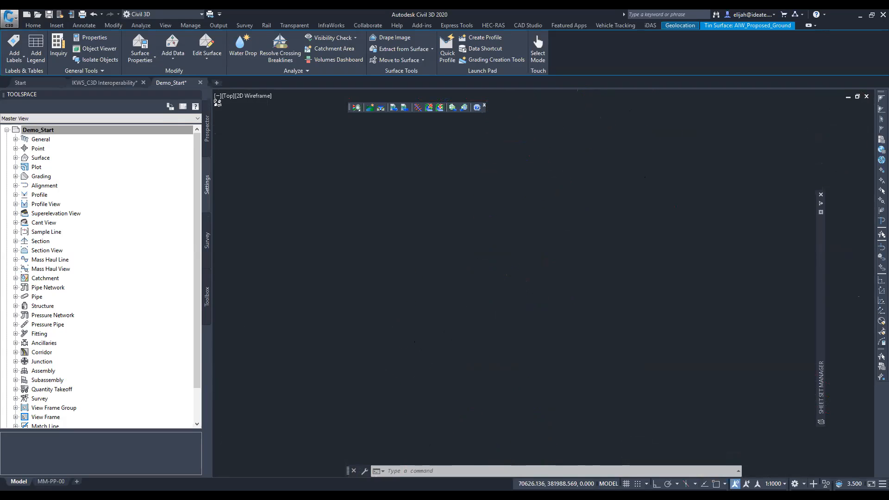
pyautogui.scroll(2, 504, 303)
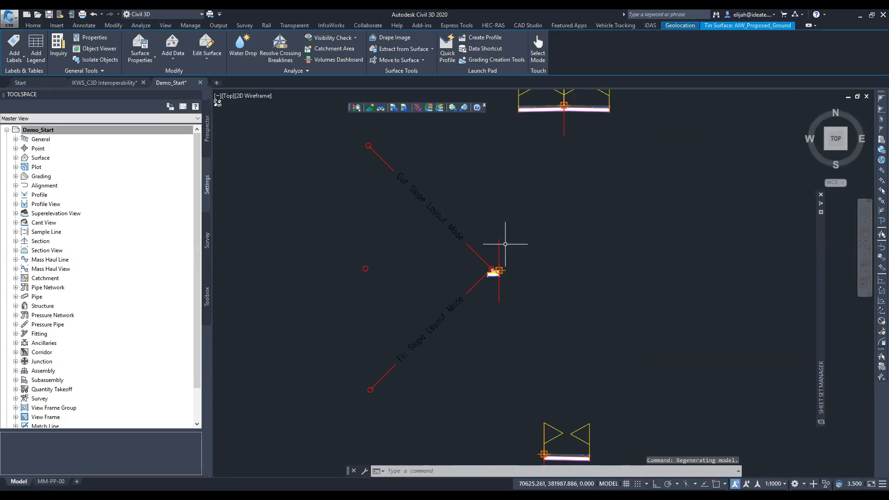
pyautogui.moveTo(531, 199); pyautogui.dragTo(500, 473, button='middle')
pyautogui.moveTo(528, 209); pyautogui.dragTo(449, 441, button='middle')
pyautogui.moveTo(491, 281); pyautogui.dragTo(479, 442, button='middle')
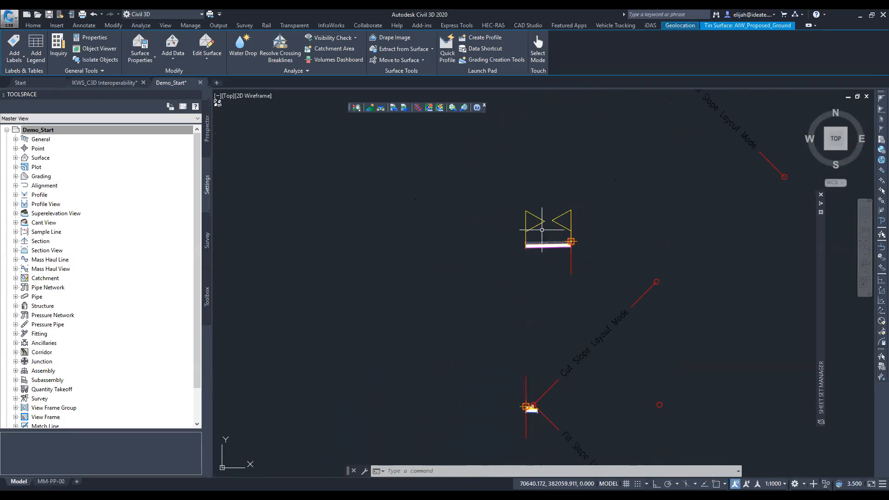
# - Examine the pavement layers of a single lane assembly up close
pyautogui.scroll(5, 545, 252)
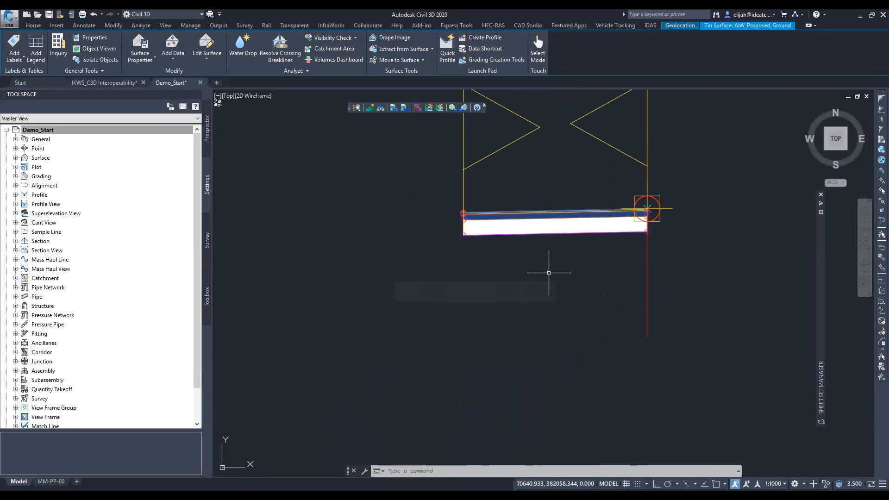
pyautogui.scroll(2, 532, 230)
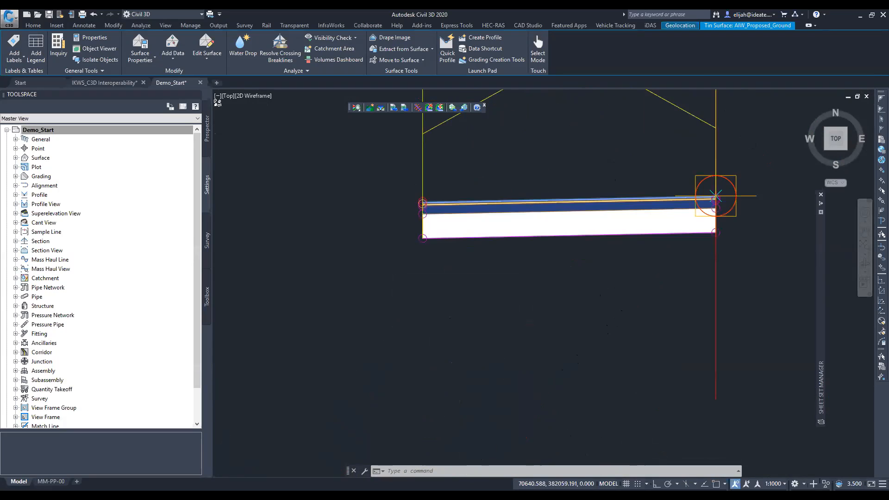
pyautogui.scroll(4, 528, 229)
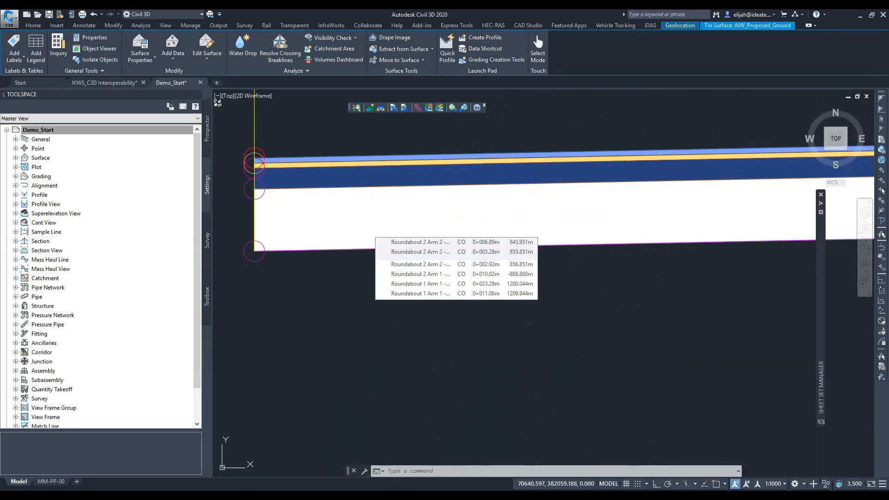
pyautogui.scroll(-2, 494, 174)
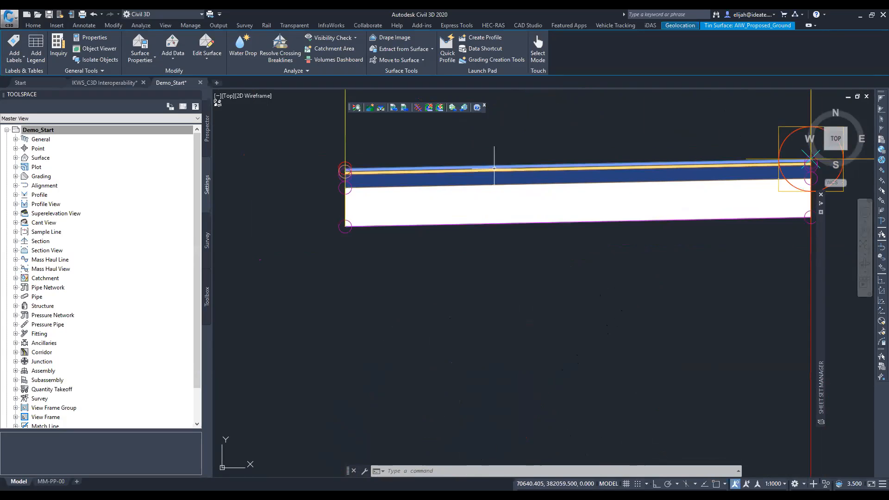
pyautogui.moveTo(493, 168); pyautogui.dragTo(339, 247, button='middle')
pyautogui.scroll(-10, 339, 248)
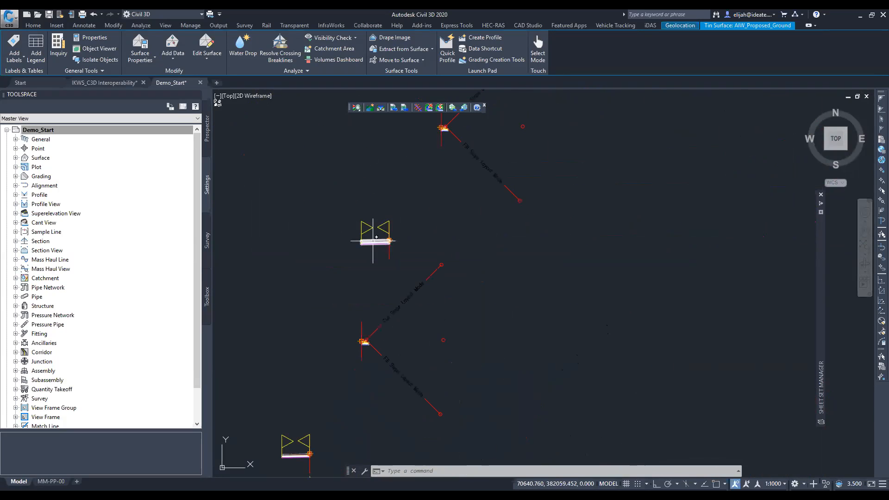
# - Look over the remaining assemblies, return to the whole road layout and clear the proposed ground surface selection
pyautogui.moveTo(380, 213); pyautogui.dragTo(428, 342, button='middle')
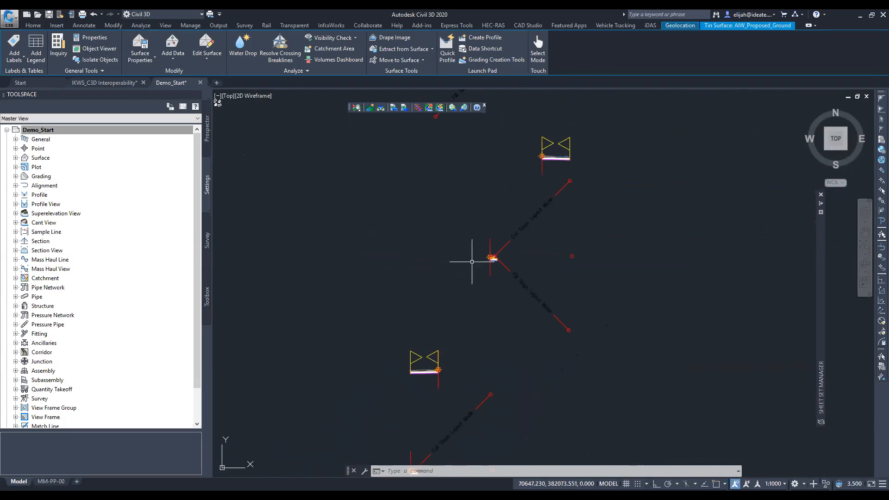
pyautogui.scroll(-12, 485, 247)
pyautogui.moveTo(520, 145); pyautogui.dragTo(469, 243, button='middle')
pyautogui.scroll(-6, 471, 241)
pyautogui.moveTo(493, 182); pyautogui.dragTo(618, 244, button='middle')
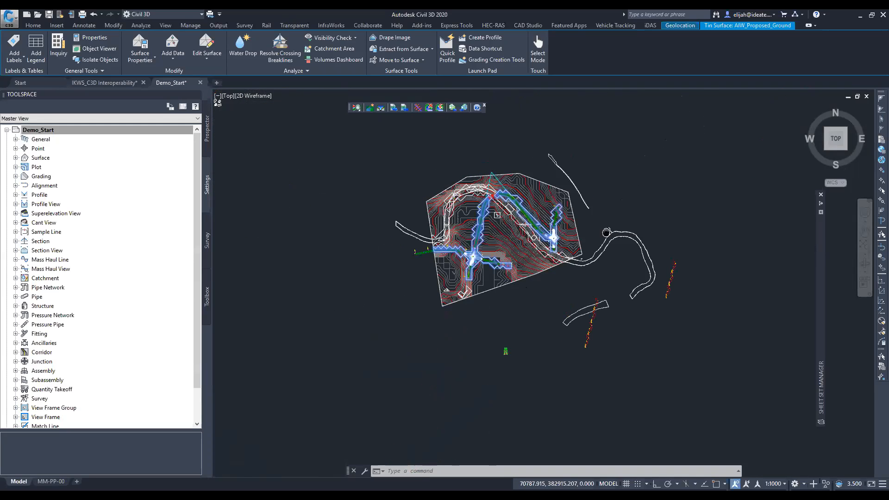
pyautogui.scroll(2, 496, 215)
pyautogui.scroll(3, 504, 216)
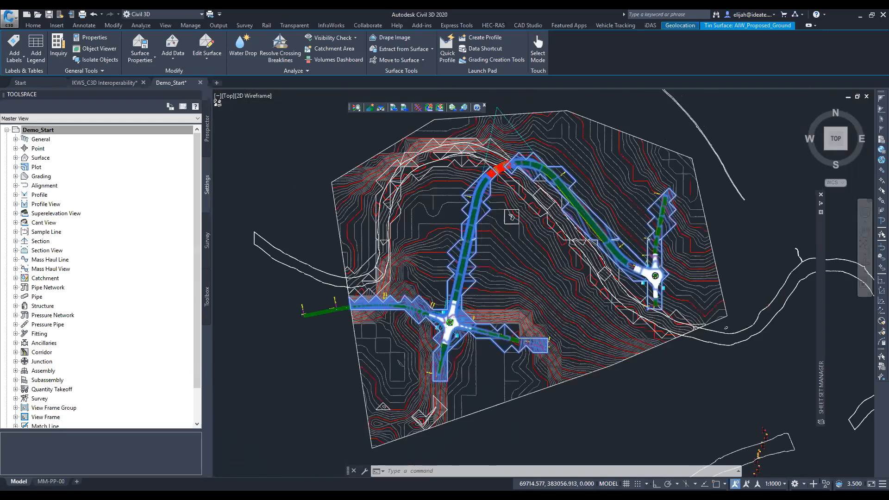
pyautogui.scroll(2, 505, 213)
pyautogui.scroll(-4, 500, 222)
pyautogui.press('Escape')
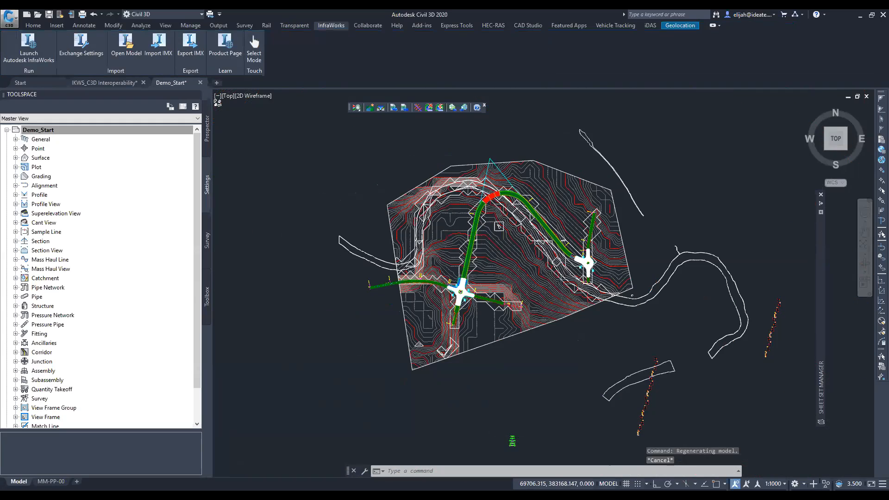
# - Examine the arterial road corridor where it meets the eastern roundabout
pyautogui.scroll(4, 498, 226)
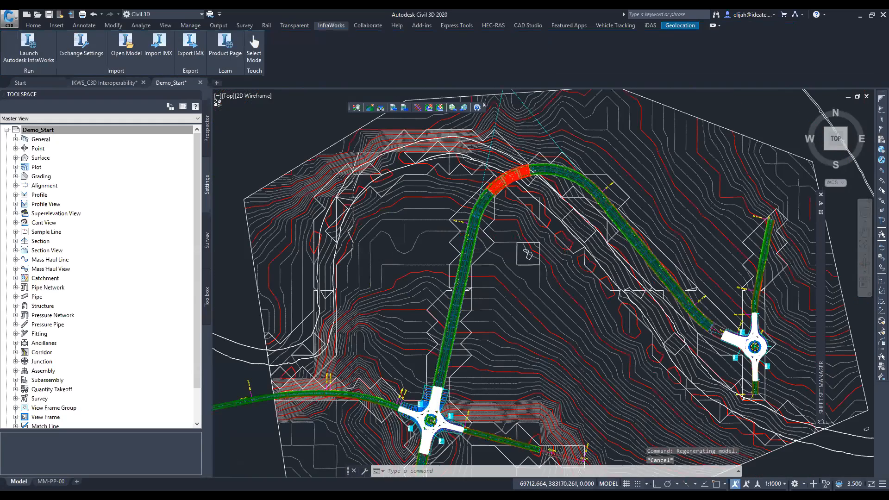
pyautogui.scroll(2, 485, 213)
pyautogui.scroll(-2, 486, 208)
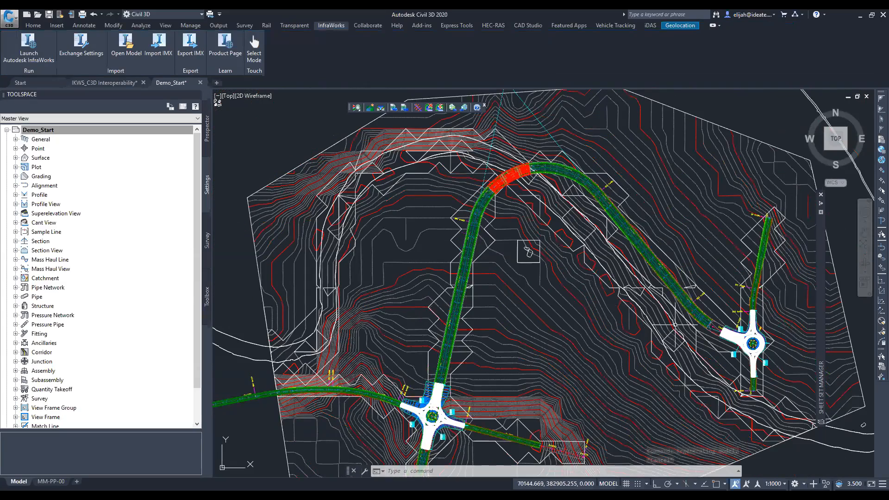
pyautogui.scroll(2, 738, 334)
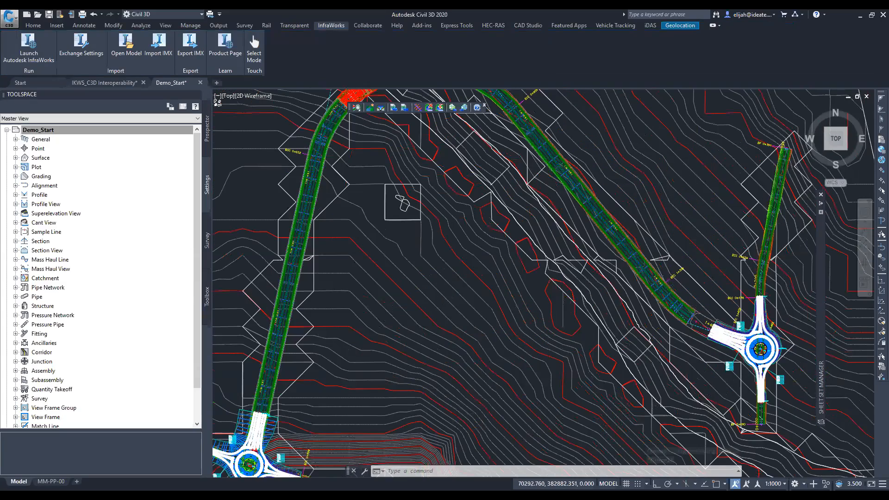
pyautogui.scroll(2, 740, 334)
pyautogui.moveTo(644, 312); pyautogui.dragTo(527, 306, button='middle')
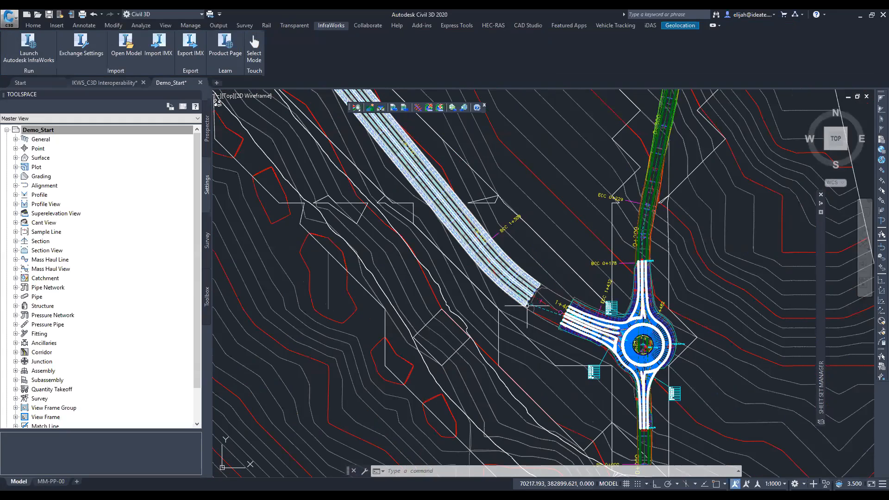
# - Open the surface profiles of arterial alignment 1 and start drawing them in a new profile view
pyautogui.scroll(2, 542, 301)
pyautogui.click(542, 301)
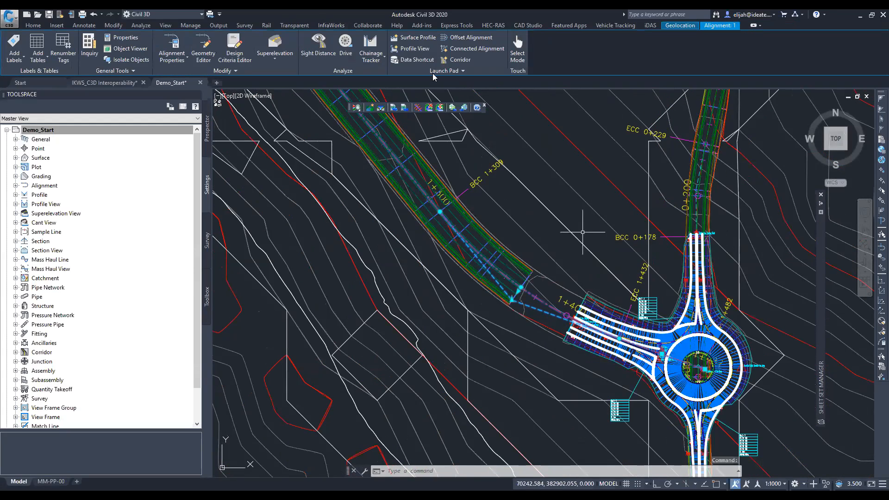
pyautogui.click(402, 41)
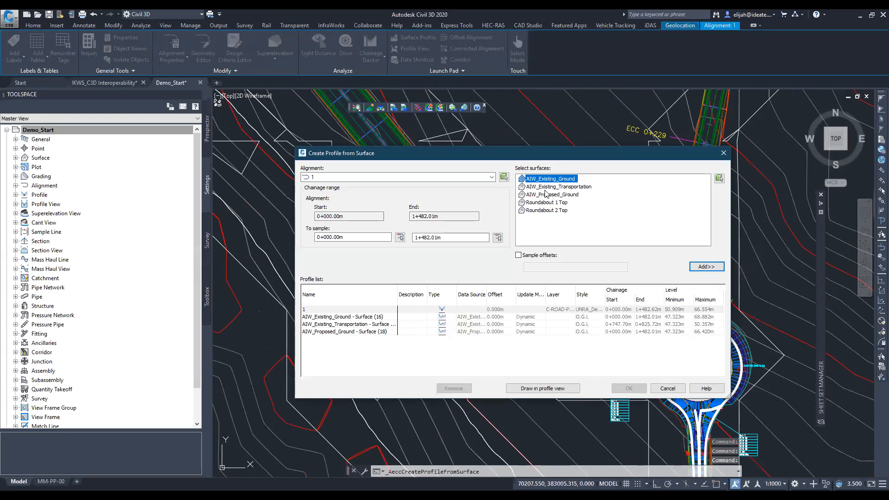
pyautogui.click(330, 178)
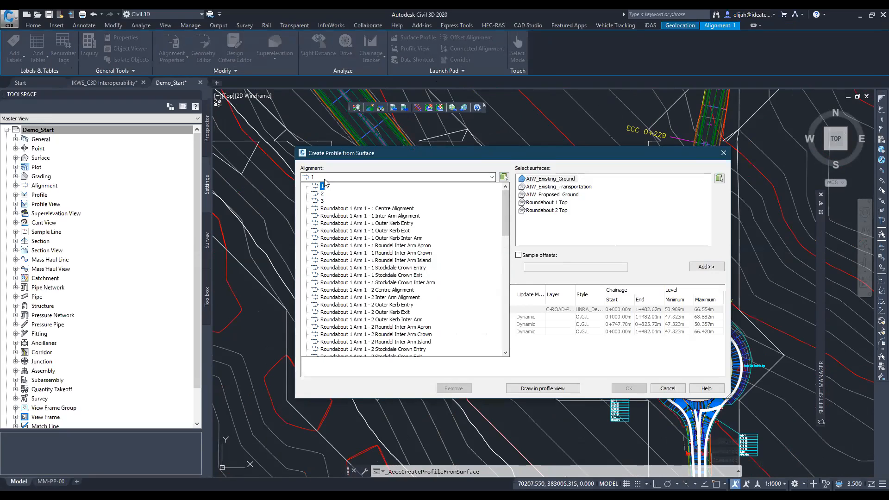
pyautogui.click(329, 180)
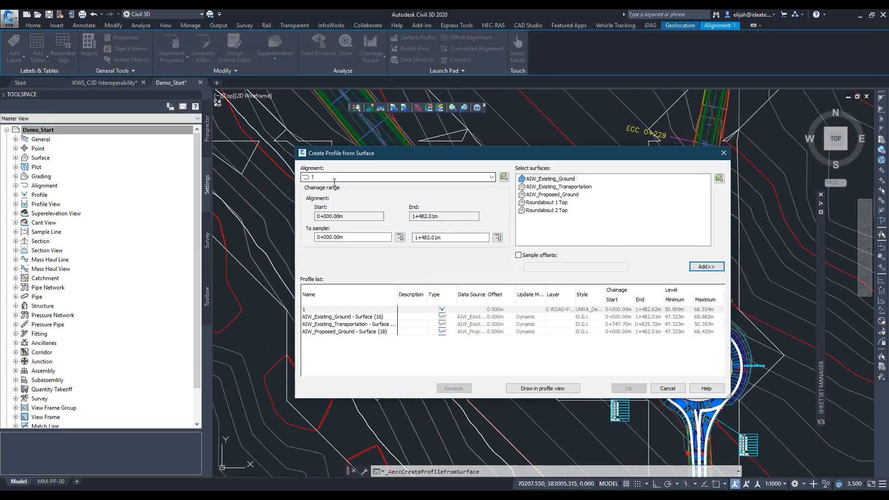
pyautogui.click(538, 390)
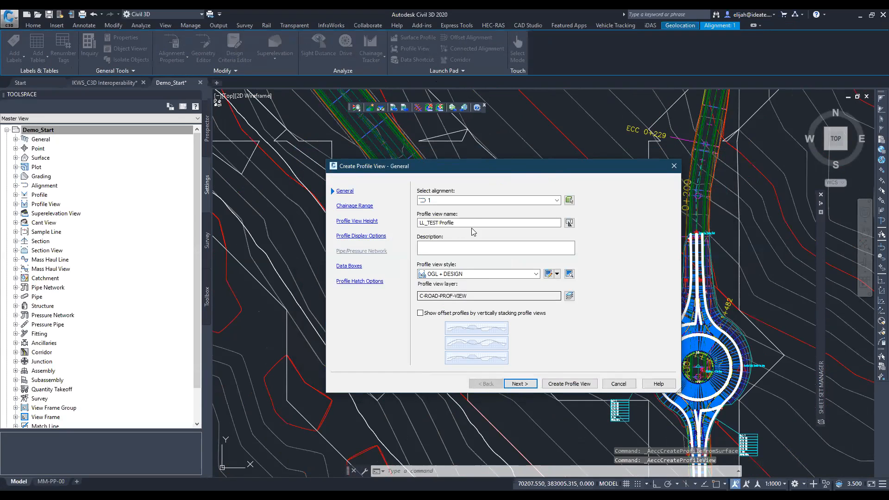
# - Create the profile view in the OGL + DESIGN style and place it in the empty space east of the site
pyautogui.click(558, 383)
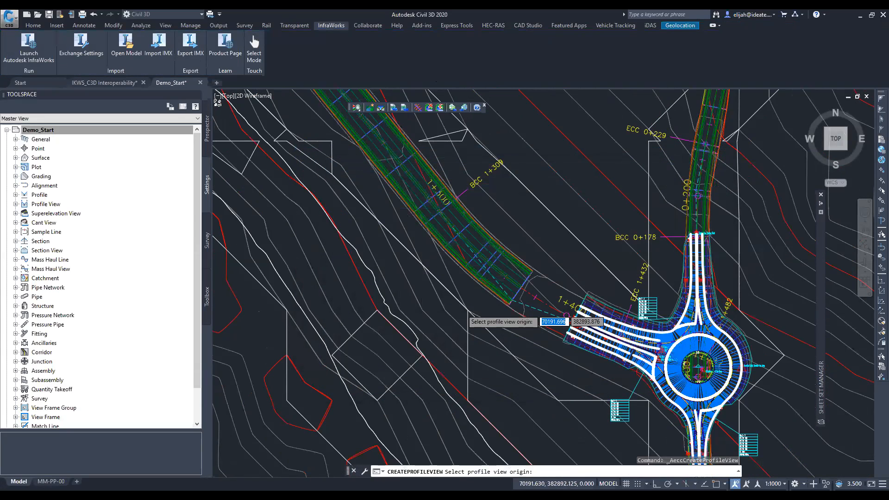
pyautogui.scroll(-5, 462, 307)
pyautogui.scroll(-6, 462, 306)
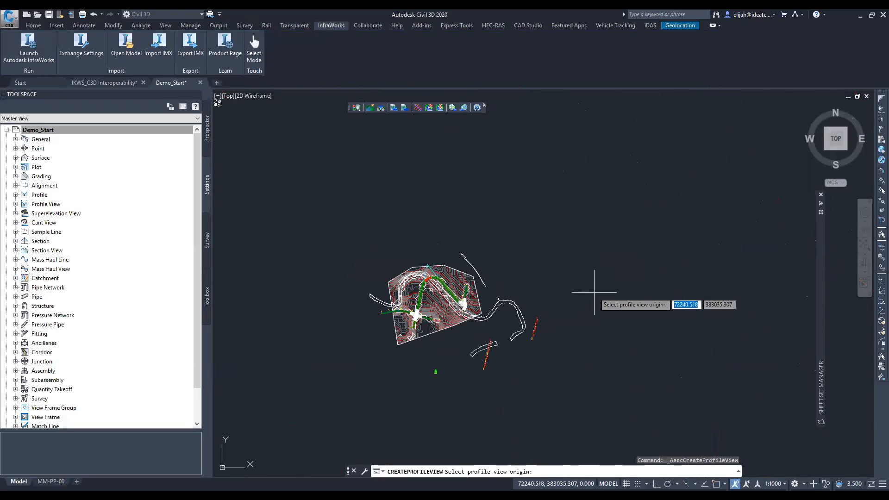
pyautogui.moveTo(605, 276); pyautogui.dragTo(507, 278, button='middle')
pyautogui.scroll(4, 512, 277)
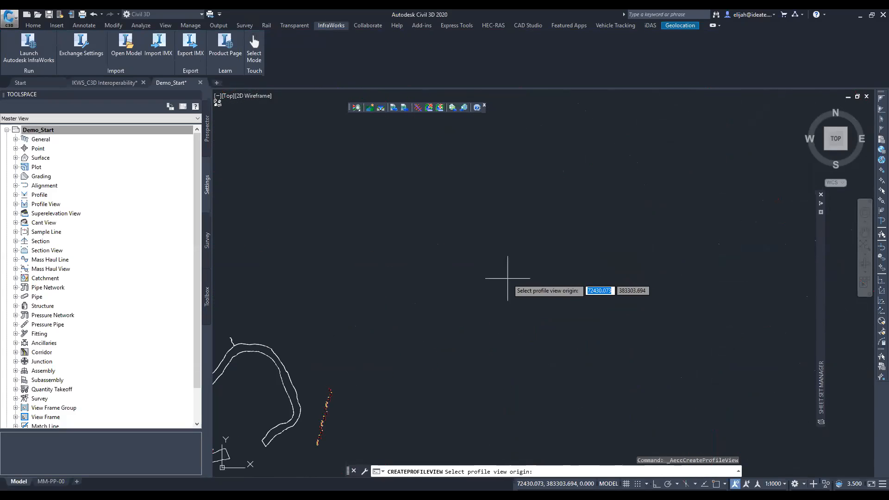
pyautogui.scroll(3, 482, 283)
pyautogui.click(482, 283)
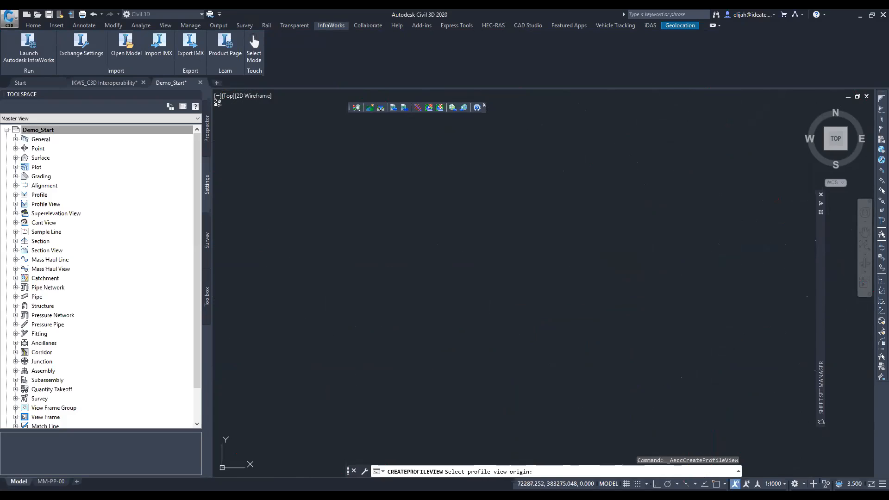
pyautogui.moveTo(612, 267)
pyautogui.mouseDown(button='middle')
pyautogui.moveTo(488, 265)
pyautogui.moveTo(255, 228)
pyautogui.mouseUp(button='middle')
pyautogui.scroll(-3, 446, 224)
pyautogui.scroll(-1, 487, 224)
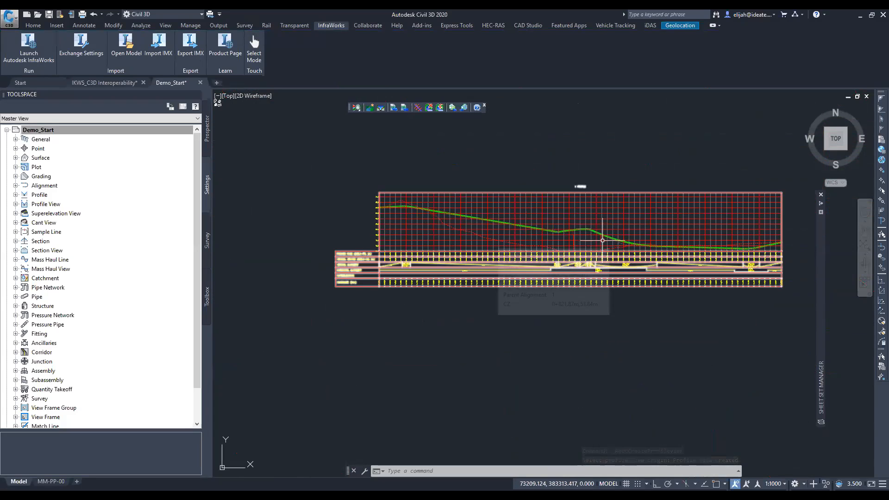
# - Examine the AIW_Proposed_Ground surface profile where it breaks at the river crossing, then clear its selection
pyautogui.scroll(6, 599, 241)
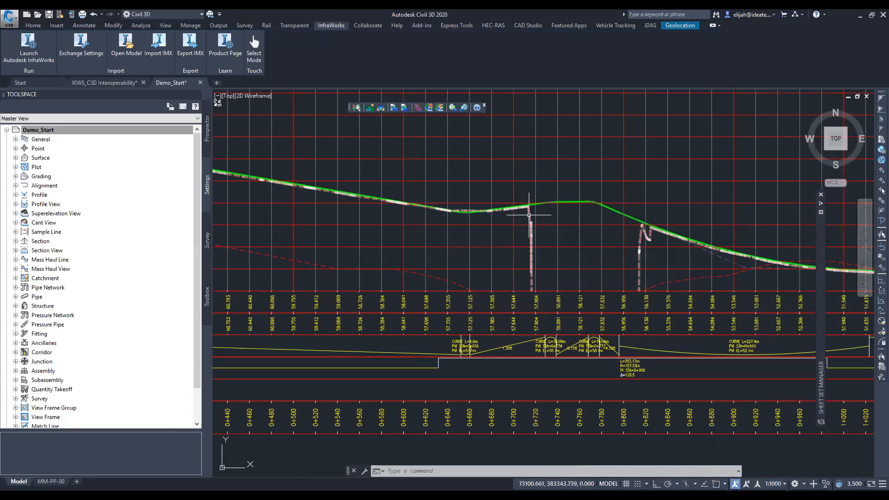
pyautogui.click(529, 215)
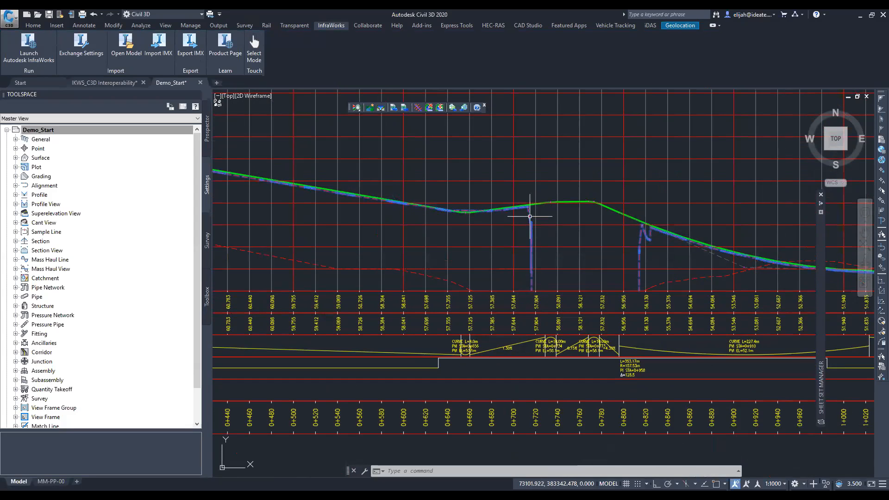
pyautogui.scroll(-5, 628, 242)
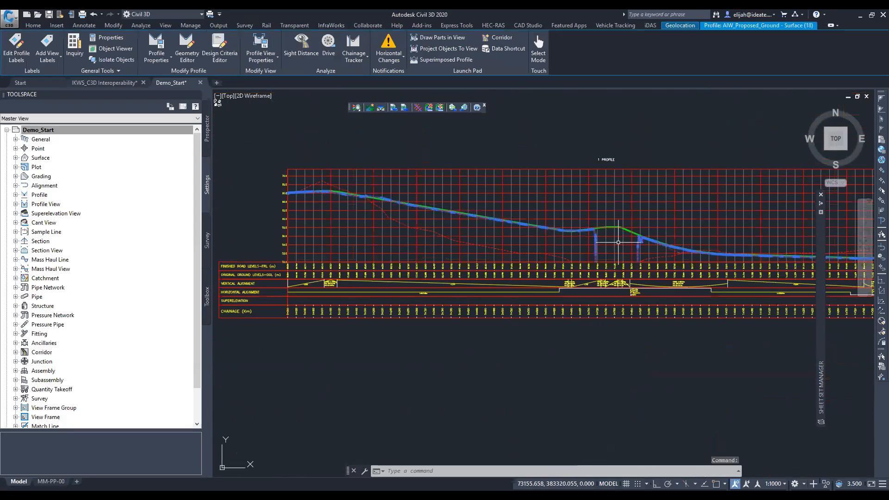
pyautogui.scroll(4, 618, 242)
pyautogui.press('Escape')
pyautogui.scroll(-6, 618, 243)
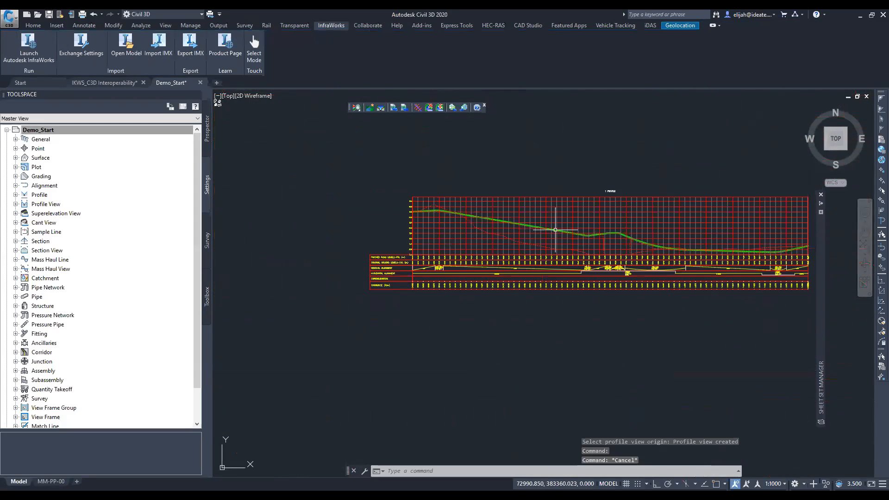
# - Project the river bridge objects from the plan onto the alignment's profile view, leaving out objects beyond the elevation limits
pyautogui.click(490, 198)
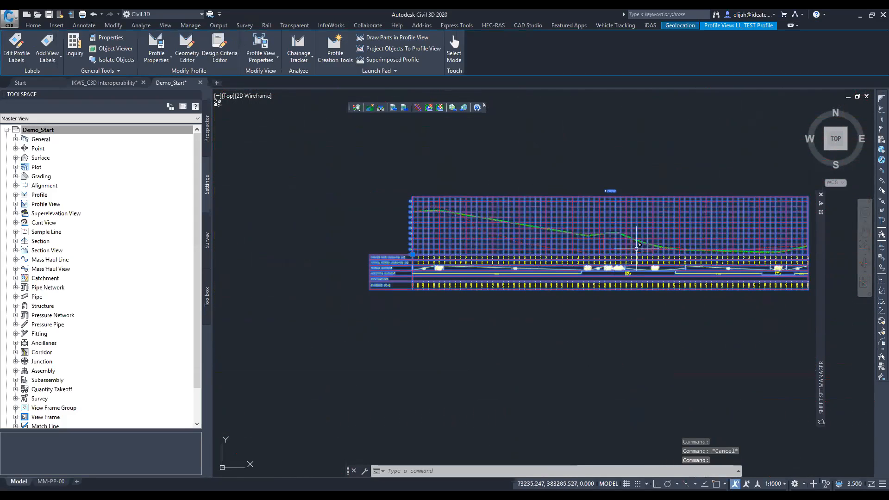
pyautogui.scroll(5, 629, 245)
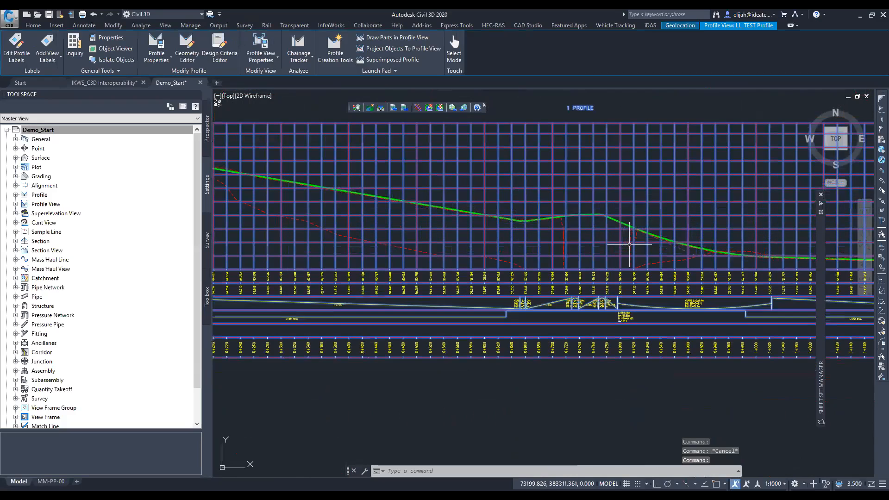
pyautogui.click(403, 48)
pyautogui.scroll(-6, 592, 245)
pyautogui.moveTo(589, 248); pyautogui.dragTo(737, 229, button='middle')
pyautogui.scroll(3, 496, 201)
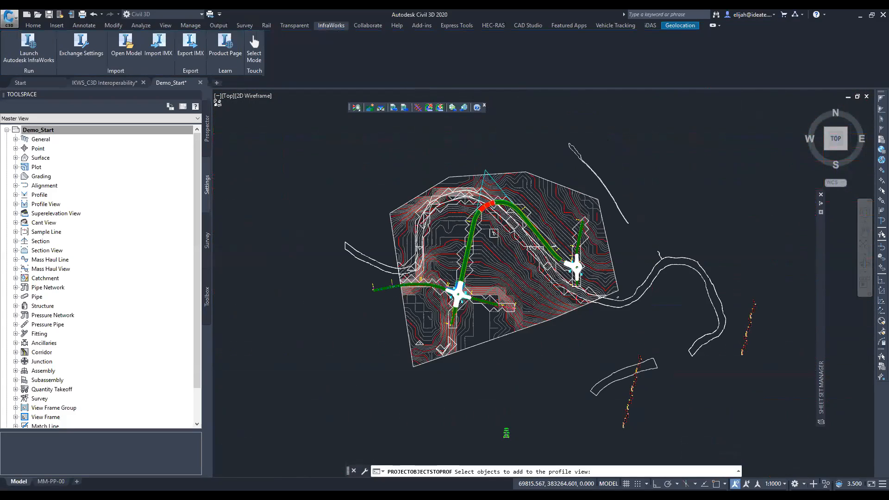
pyautogui.scroll(10, 493, 233)
pyautogui.click(472, 249)
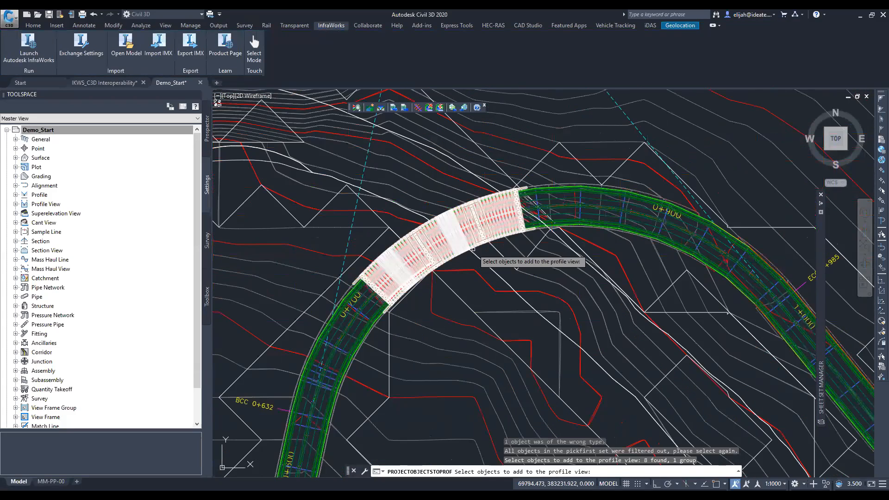
pyautogui.press('Return')
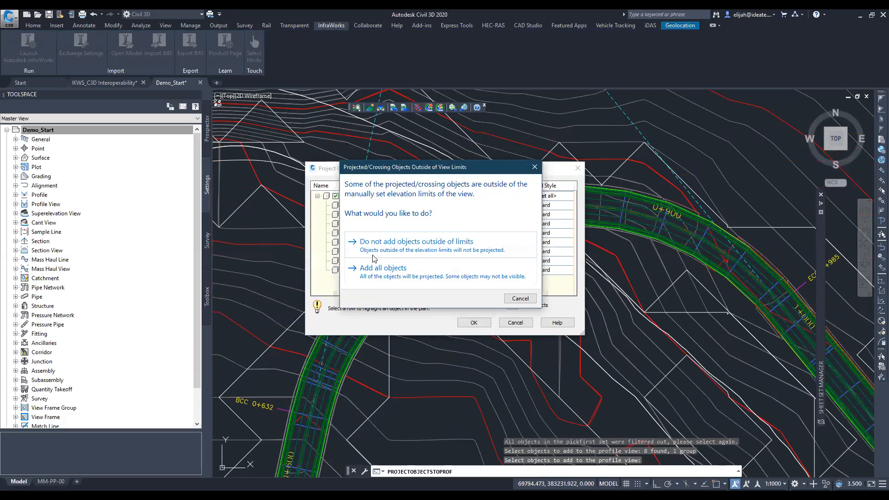
pyautogui.click(374, 255)
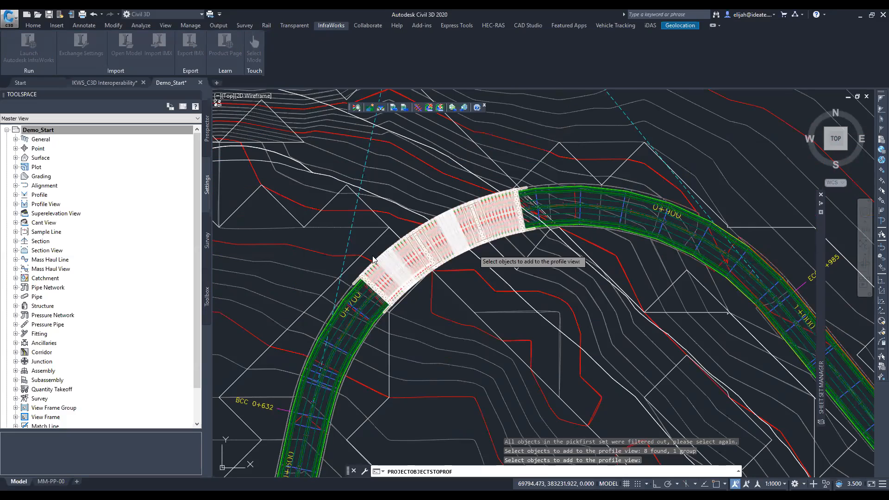
pyautogui.press('Return')
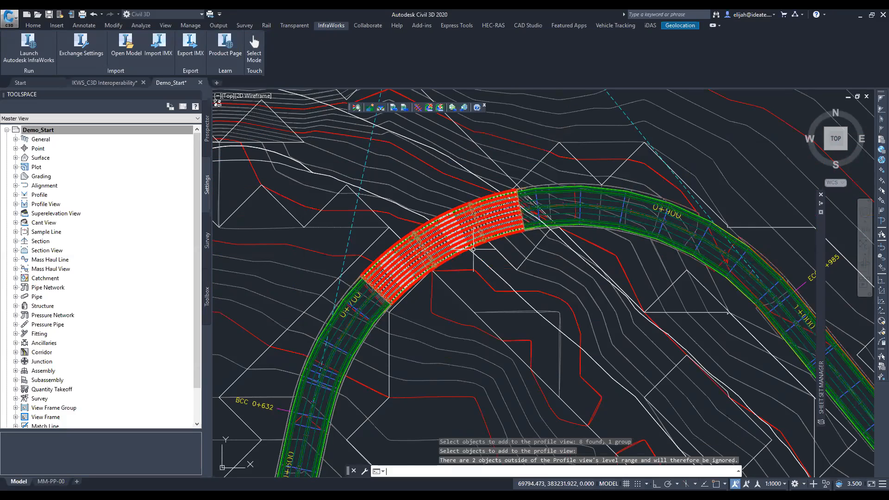
# - Clear the profile view selection and examine the projected bridge deck, abutments, piers and their chainage labels
pyautogui.scroll(-12, 368, 248)
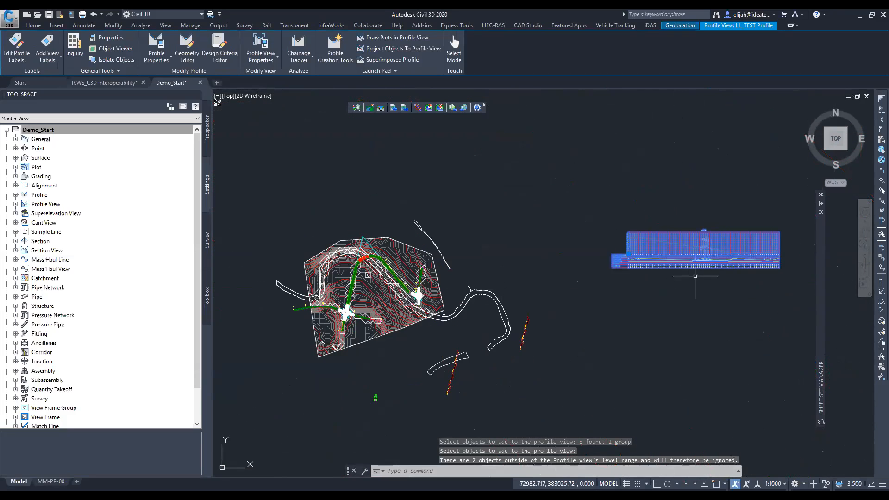
pyautogui.scroll(4, 721, 239)
pyautogui.scroll(4, 721, 239)
pyautogui.press('Escape')
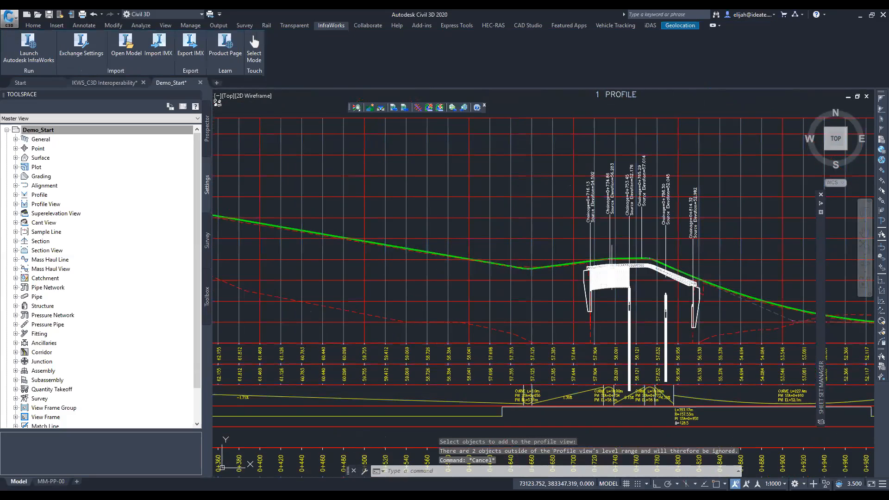
pyautogui.scroll(2, 694, 250)
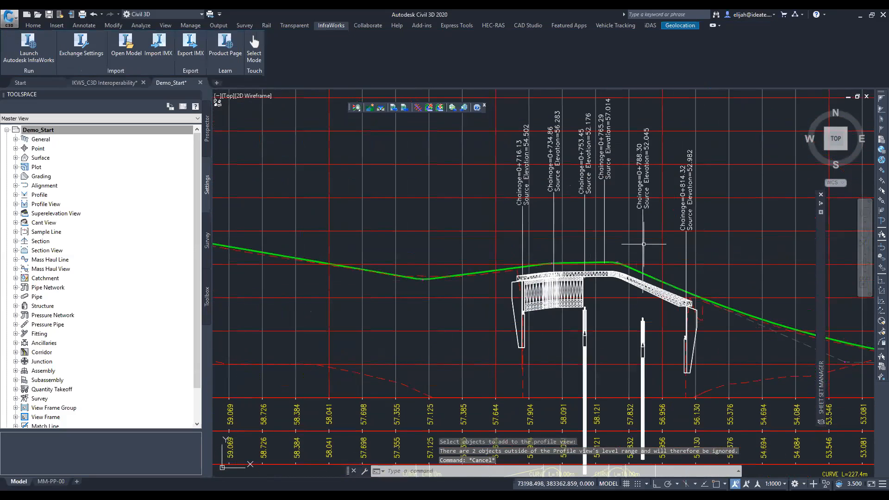
pyautogui.scroll(2, 509, 207)
pyautogui.scroll(-5, 509, 207)
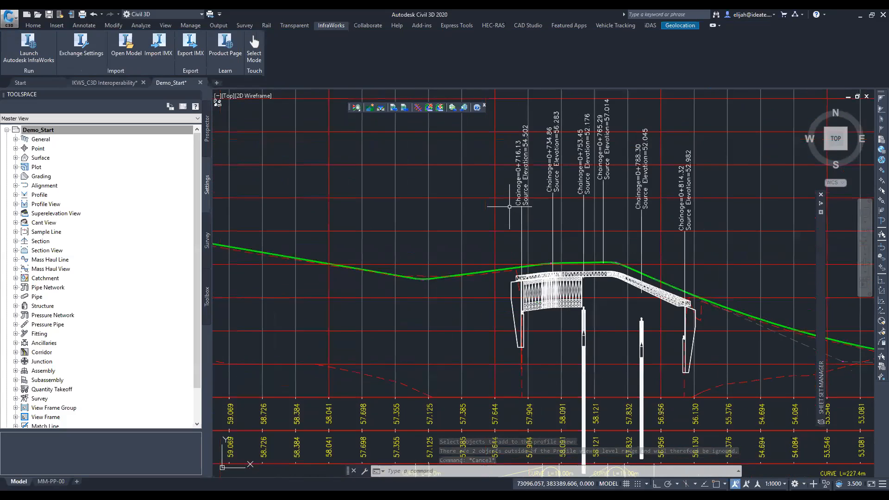
# - Label the design road profile by importing the UNRA_P Label Set, and check the labels at its first crest curve
pyautogui.moveTo(460, 233); pyautogui.dragTo(466, 232, button='middle')
pyautogui.scroll(5, 466, 233)
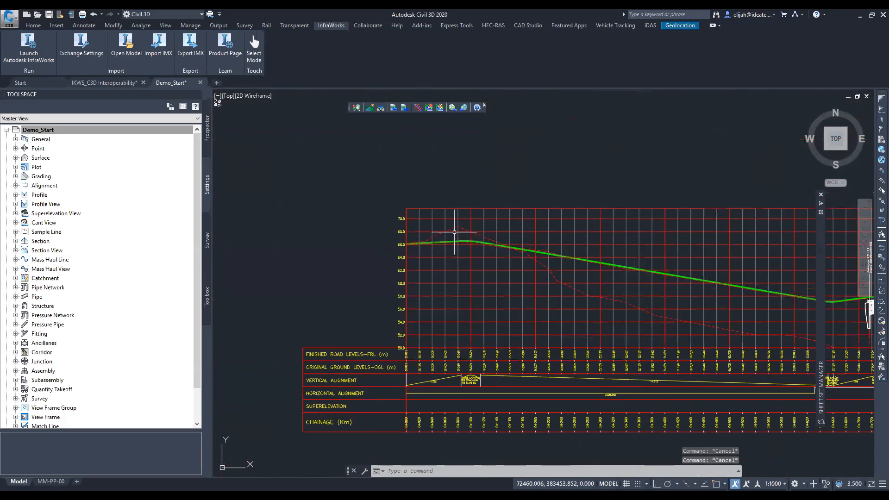
pyautogui.click(464, 246)
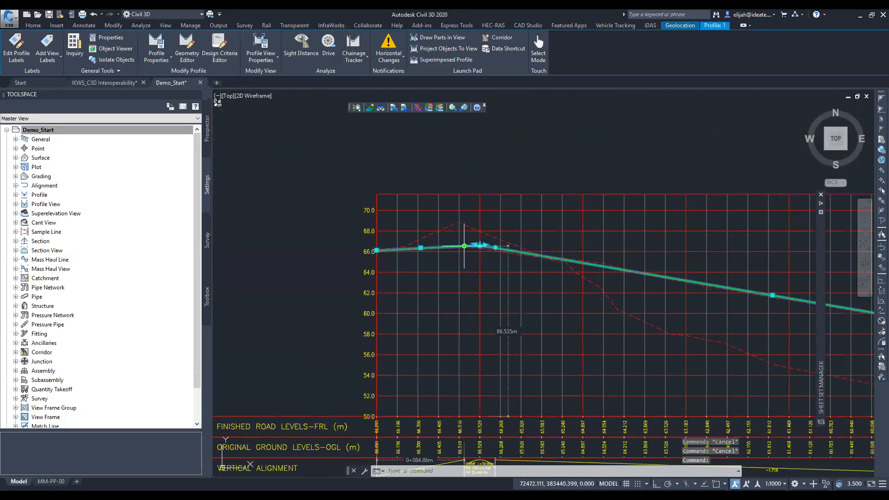
pyautogui.rightClick(358, 152)
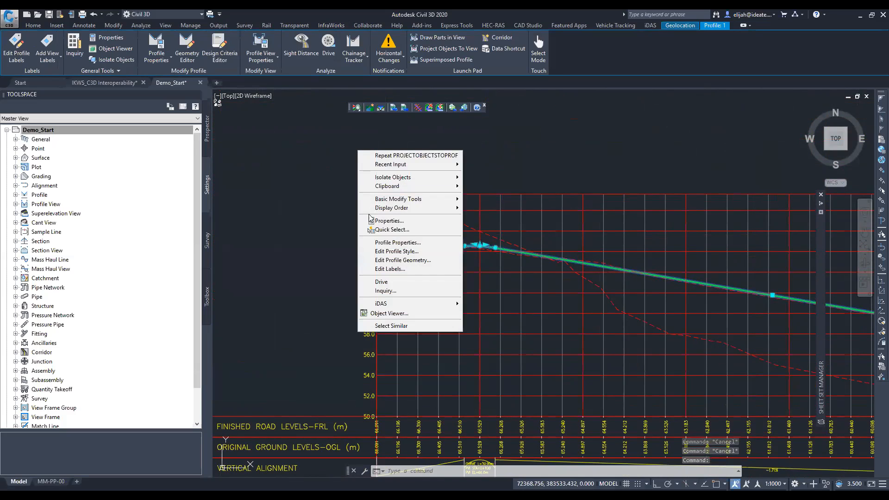
pyautogui.click(396, 269)
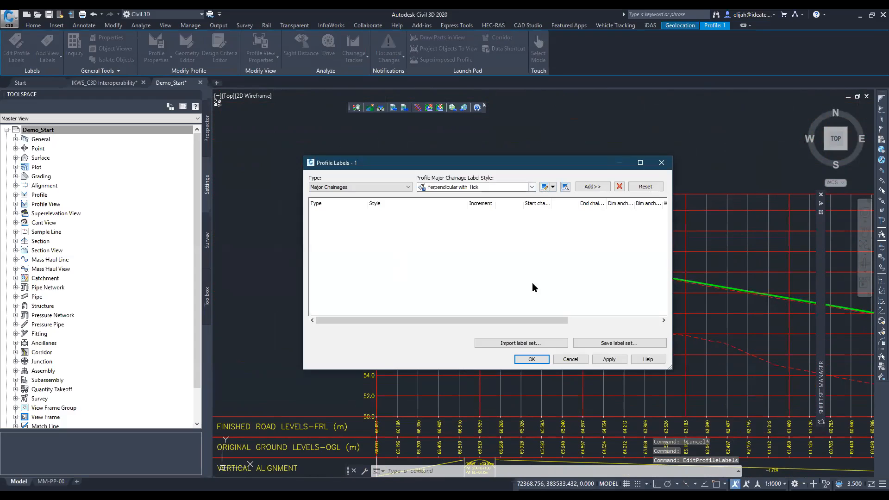
pyautogui.click(528, 344)
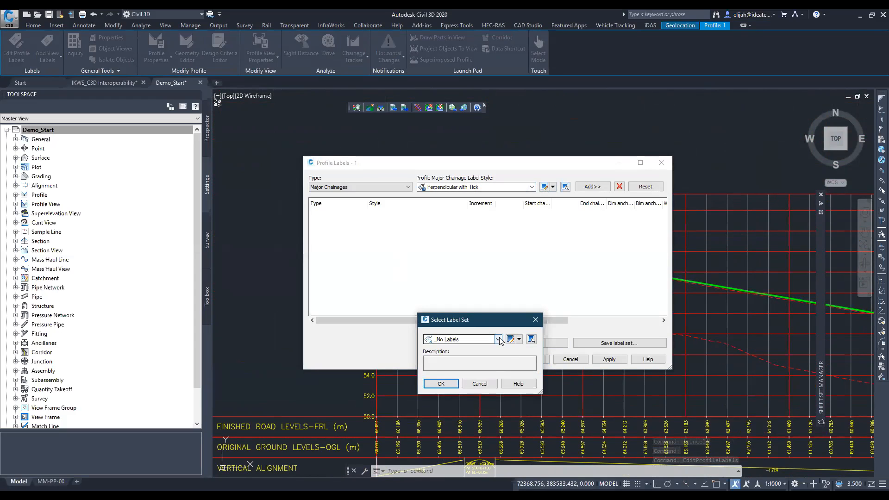
pyautogui.click(498, 339)
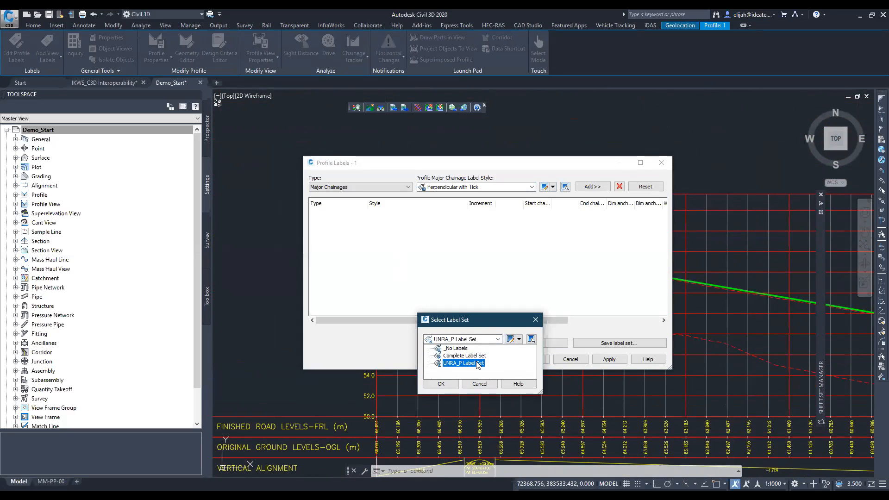
pyautogui.click(478, 364)
pyautogui.click(610, 359)
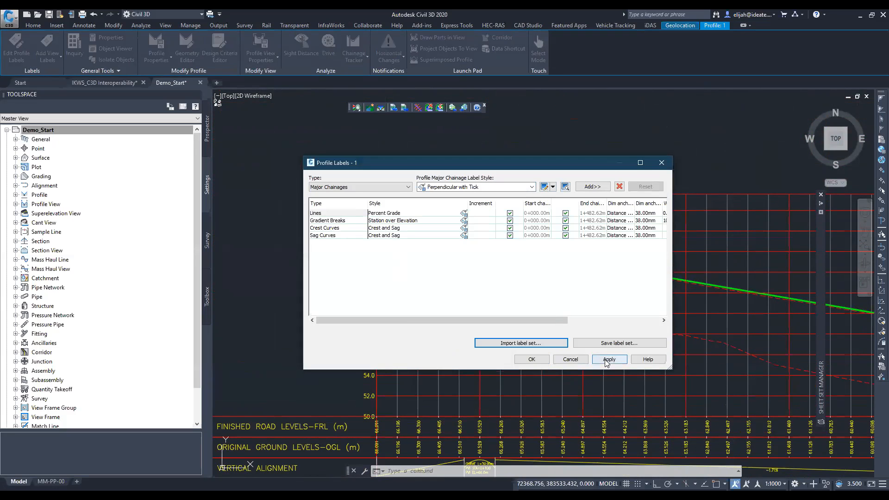
pyautogui.click(532, 359)
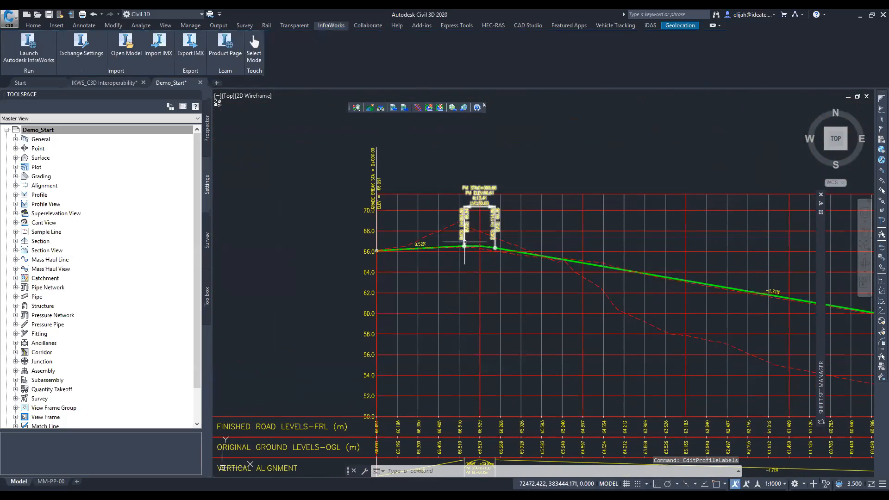
pyautogui.scroll(4, 463, 241)
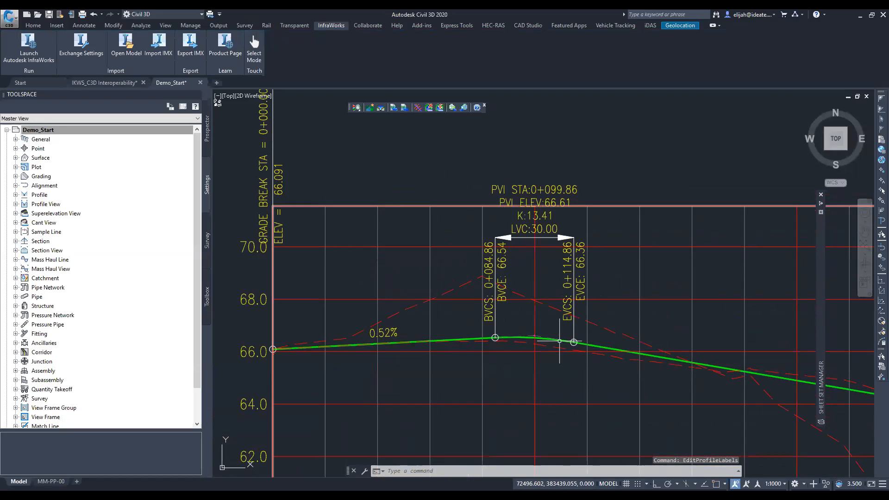
pyautogui.scroll(4, 555, 333)
pyautogui.scroll(-4, 400, 298)
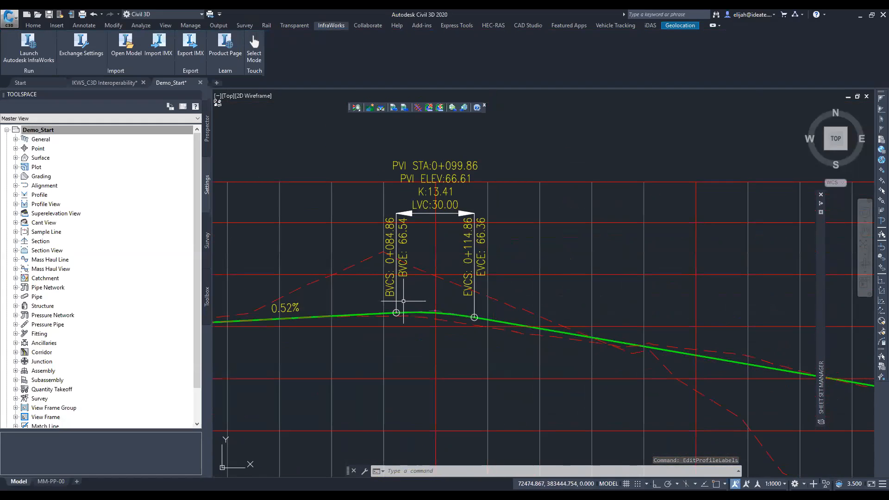
# - Examine the design road profile's grade break, grade and crest curve labels, and the labelled profile view as a whole
pyautogui.scroll(-2, 421, 299)
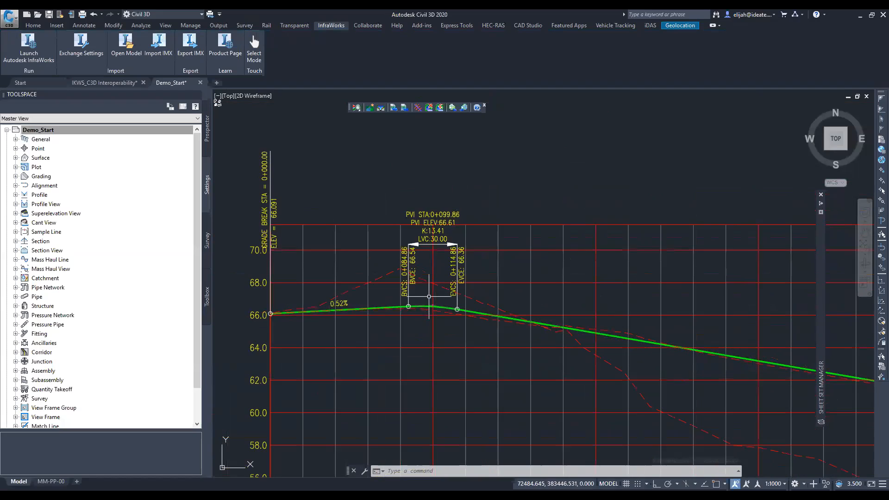
pyautogui.moveTo(565, 318); pyautogui.dragTo(569, 369, button='middle')
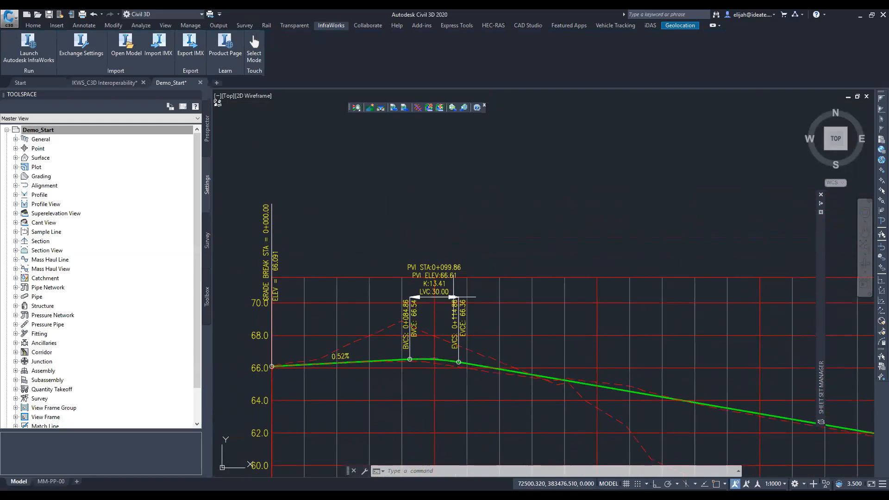
pyautogui.scroll(2, 431, 273)
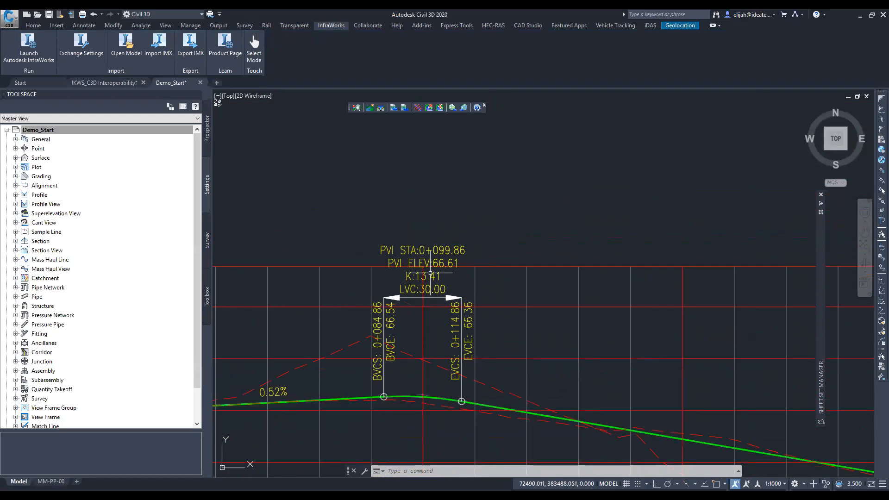
pyautogui.scroll(-1, 445, 245)
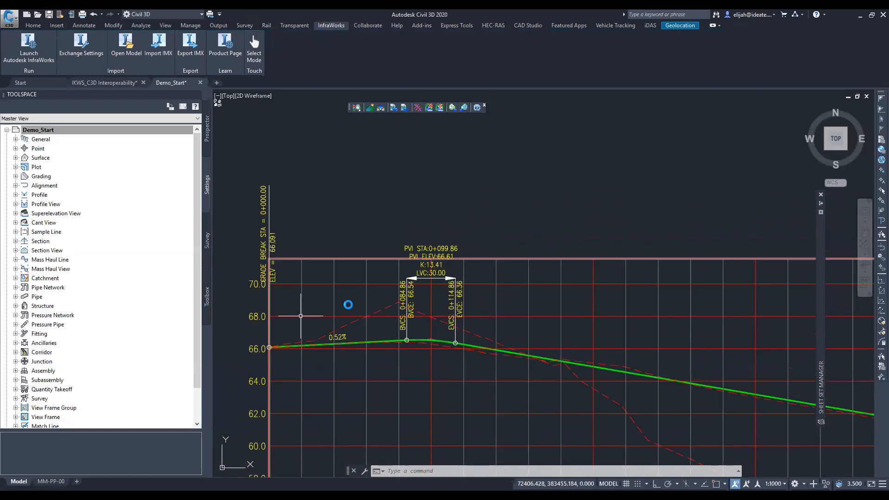
pyautogui.moveTo(294, 312); pyautogui.dragTo(356, 293, button='middle')
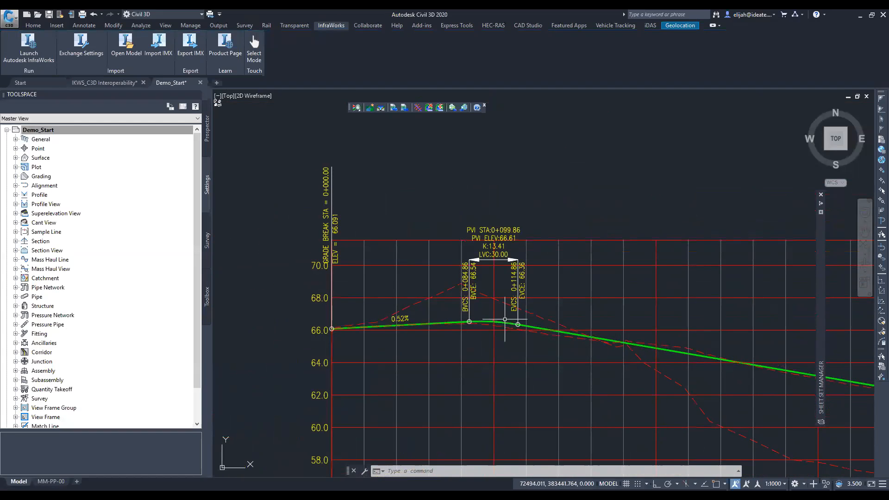
pyautogui.press('Escape')
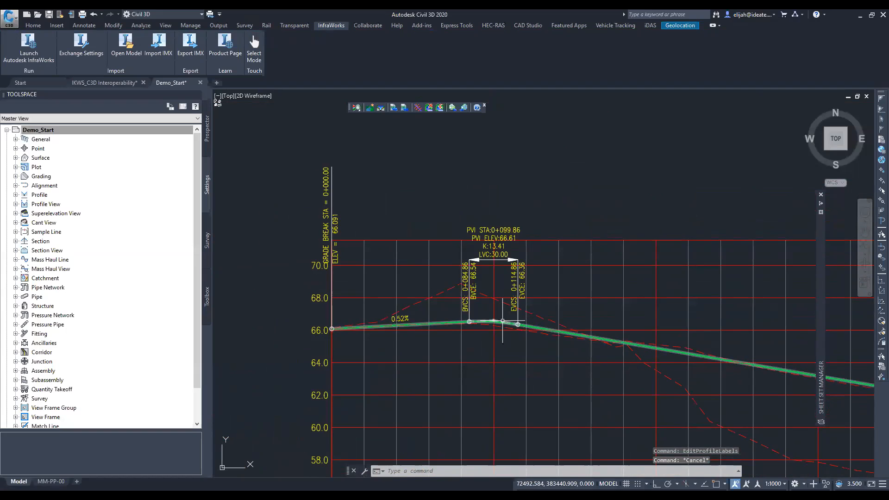
pyautogui.scroll(-5, 532, 313)
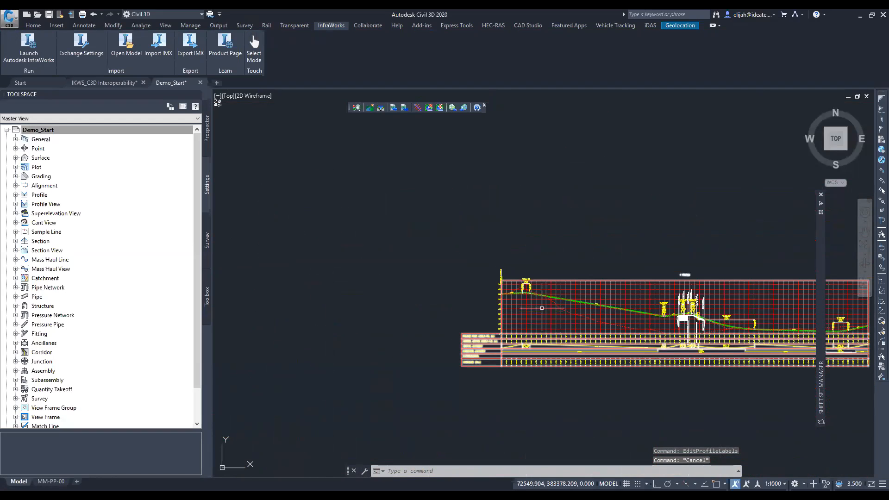
pyautogui.scroll(3, 542, 306)
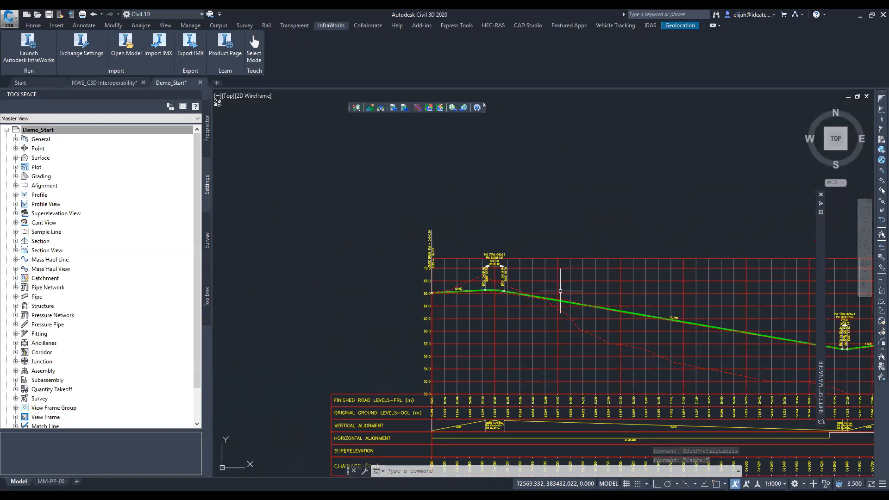
# - Enable criteria-based design for alignment 1 in the plan, adding a design speed at chainage 0+000.00
pyautogui.scroll(-7, 560, 291)
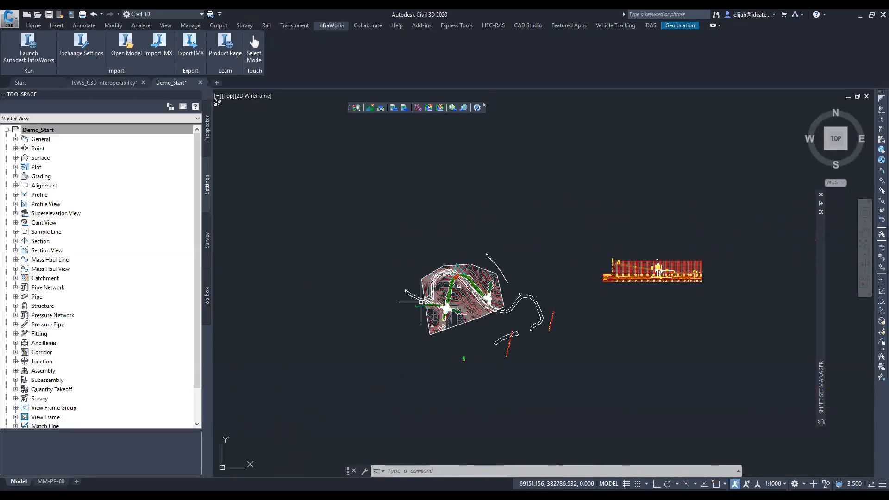
pyautogui.scroll(4, 455, 305)
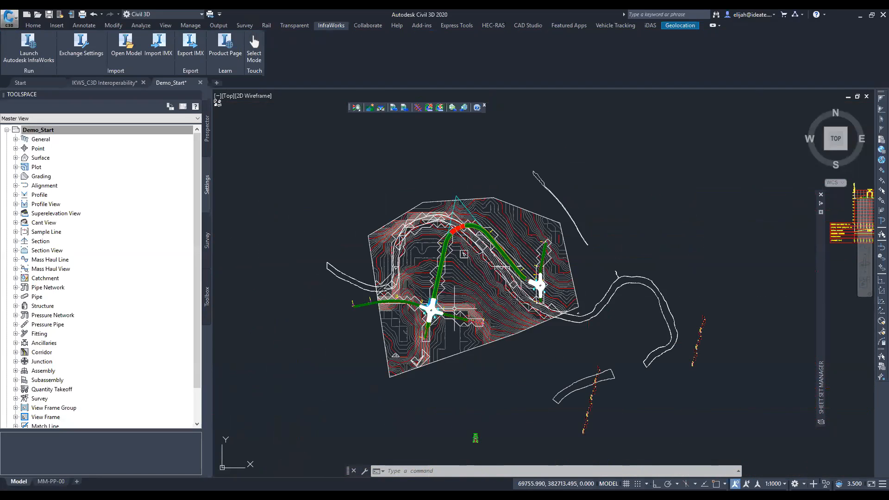
pyautogui.scroll(3, 454, 308)
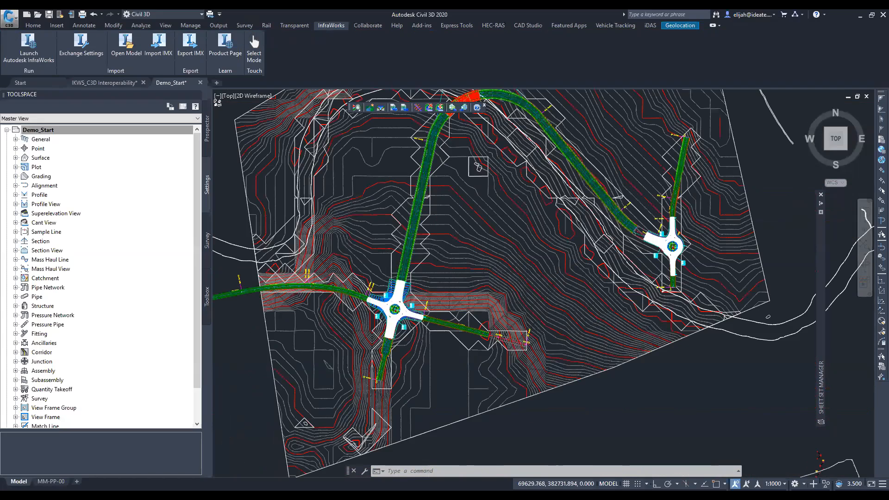
pyautogui.scroll(2, 404, 297)
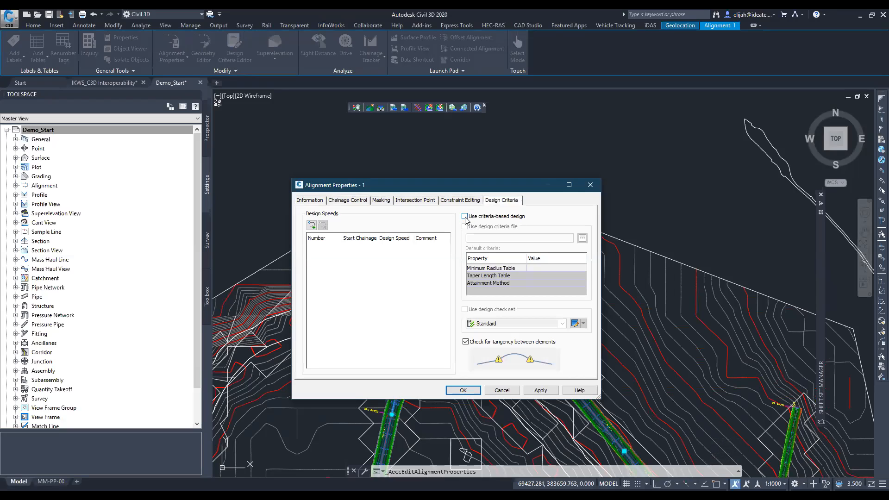
pyautogui.click(464, 216)
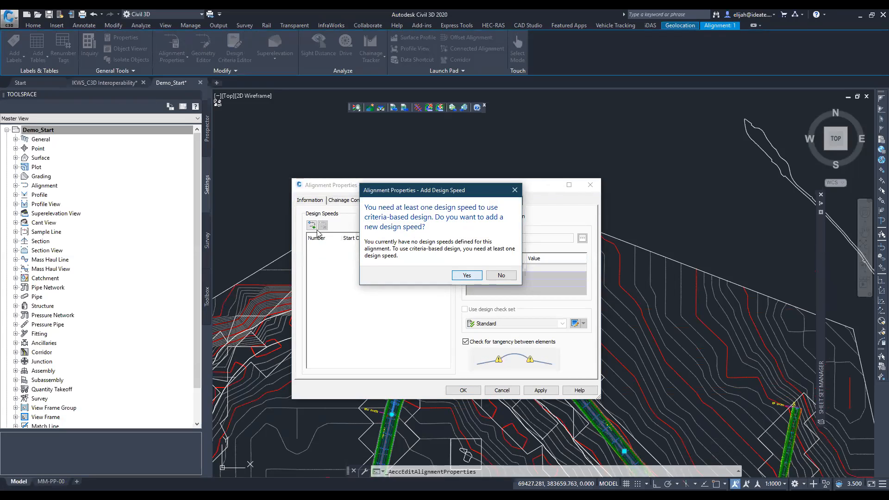
pyautogui.click(466, 275)
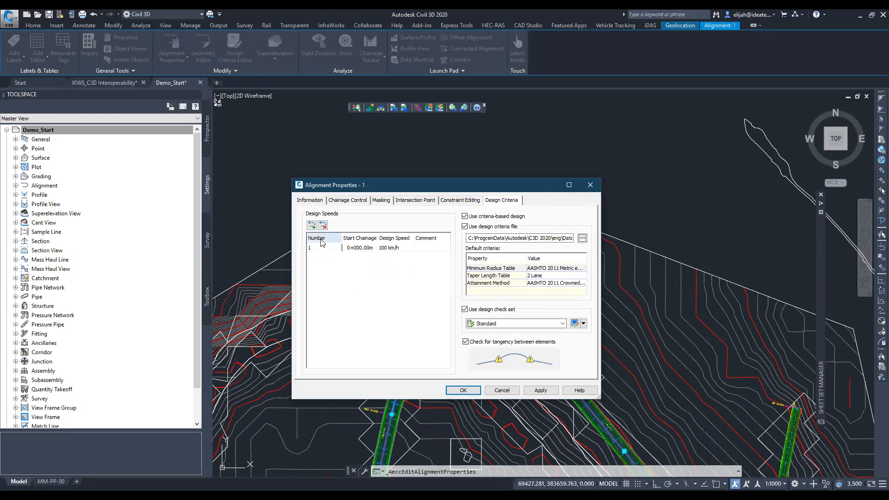
# - Add two more design speed entries to alignment 1's design criteria and apply the changes
pyautogui.click(312, 226)
pyautogui.click(312, 225)
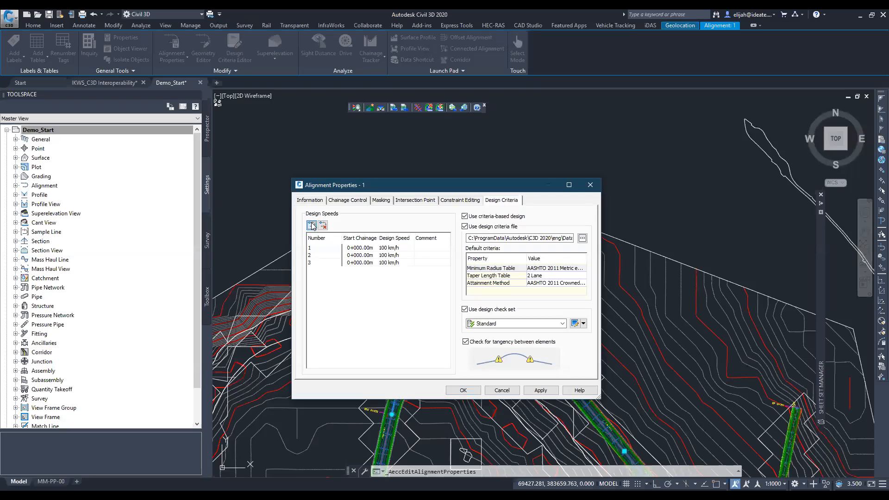
pyautogui.click(324, 255)
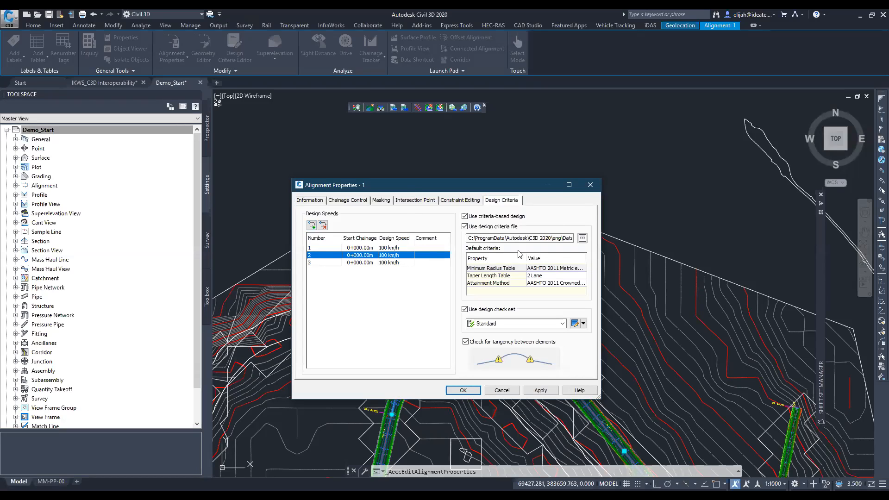
pyautogui.click(535, 389)
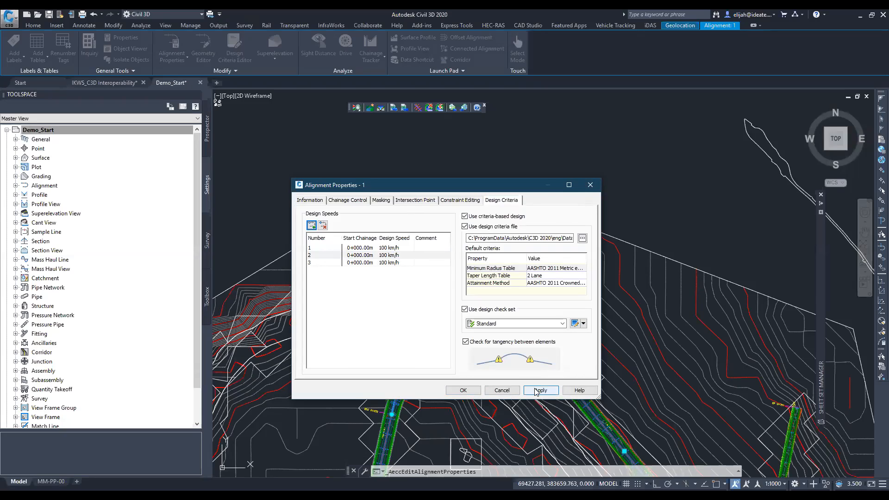
pyautogui.click(463, 389)
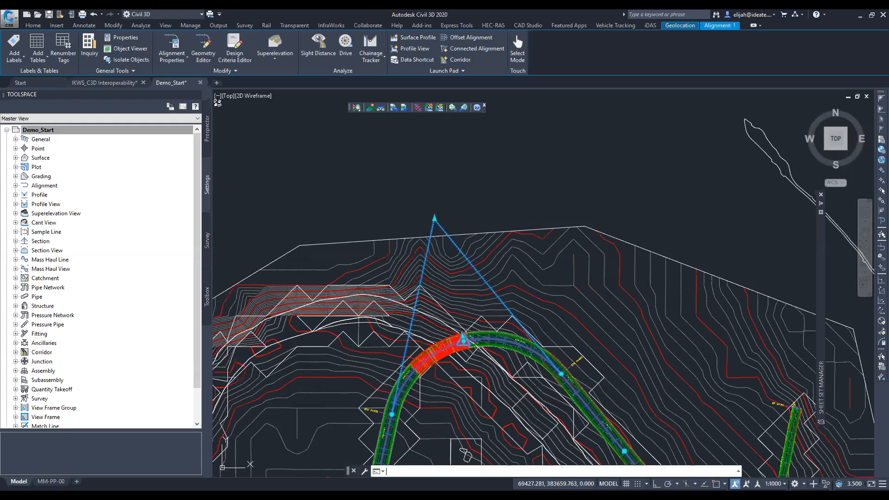
# - Examine the chainage labels where alignment 1's curve across the bridge begins and ends
pyautogui.scroll(2, 389, 418)
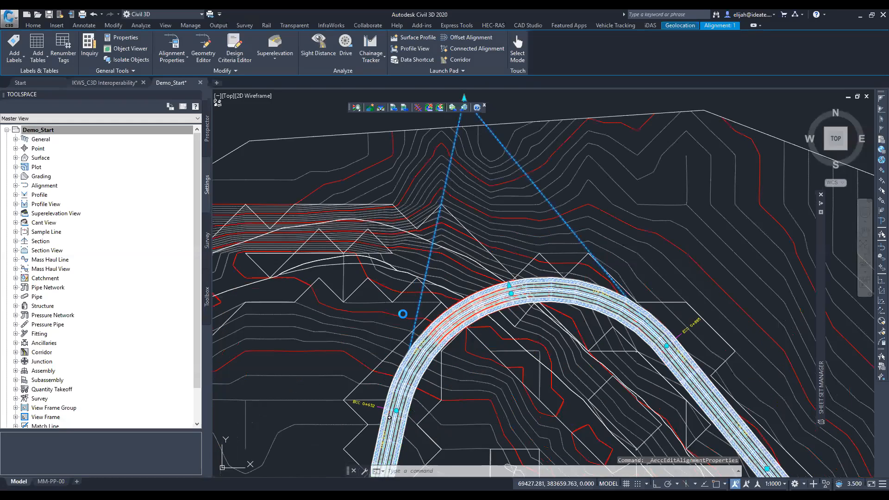
pyautogui.scroll(4, 403, 312)
pyautogui.scroll(-2, 398, 295)
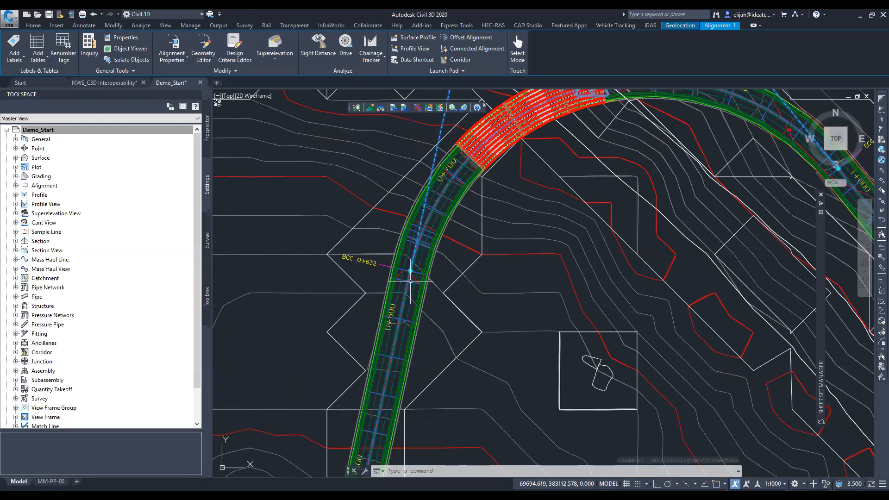
pyautogui.moveTo(781, 135); pyautogui.dragTo(595, 271, button='middle')
pyautogui.scroll(6, 669, 313)
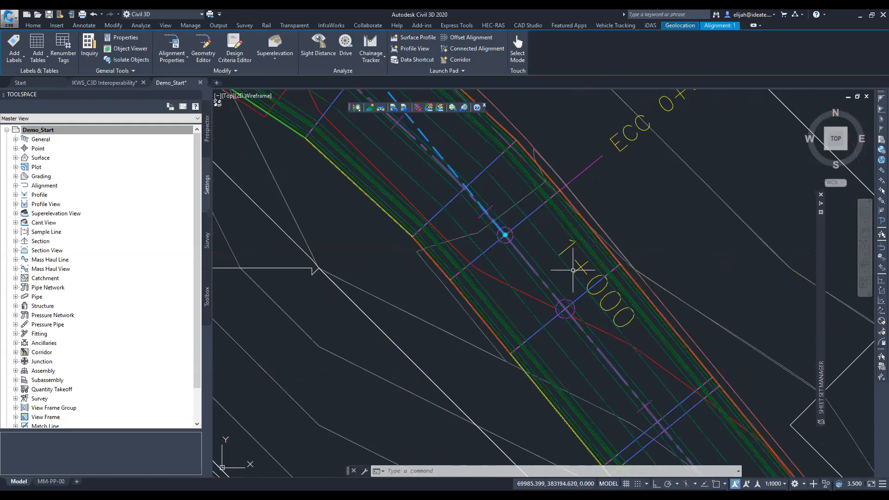
pyautogui.scroll(-5, 574, 269)
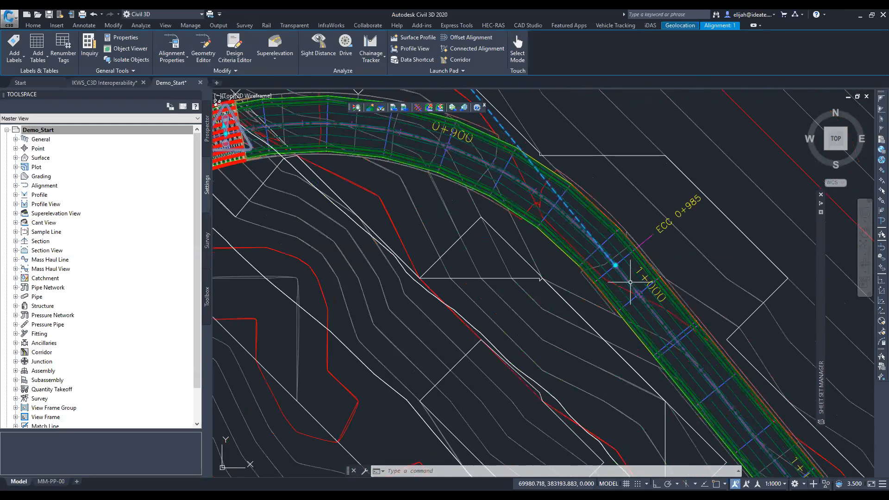
pyautogui.scroll(-4, 664, 280)
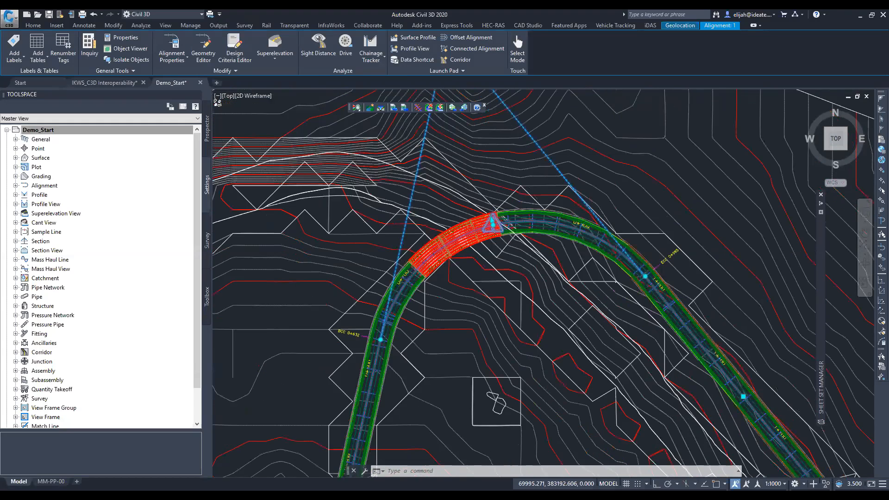
# - Reopen alignment 1's design criteria and set an added design speed entry's start chainage to 0+600
pyautogui.click(162, 42)
pyautogui.click(373, 256)
pyautogui.click(372, 256)
pyautogui.click(368, 249)
pyautogui.click(367, 257)
pyautogui.click(367, 257)
pyautogui.write('600')
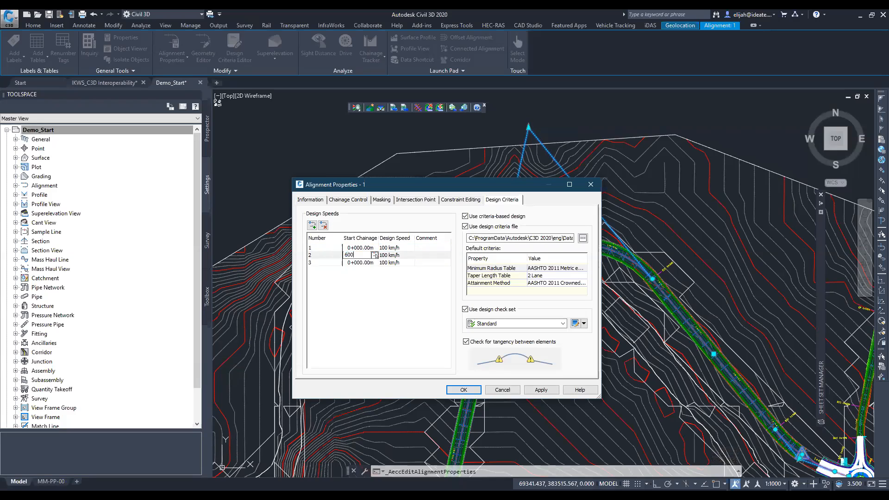
pyautogui.press('Left')
pyautogui.press('Left')
pyautogui.press('Left')
pyautogui.write('0+')
pyautogui.click(367, 258)
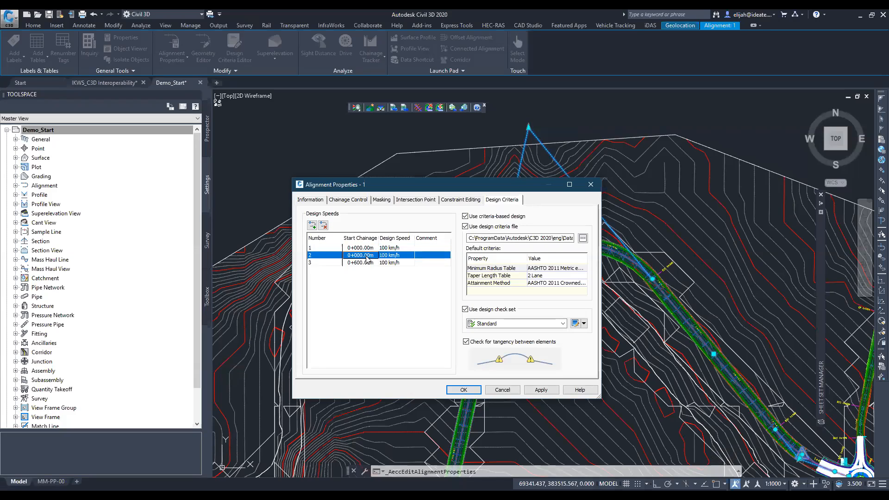
pyautogui.click(360, 255)
pyautogui.click(359, 255)
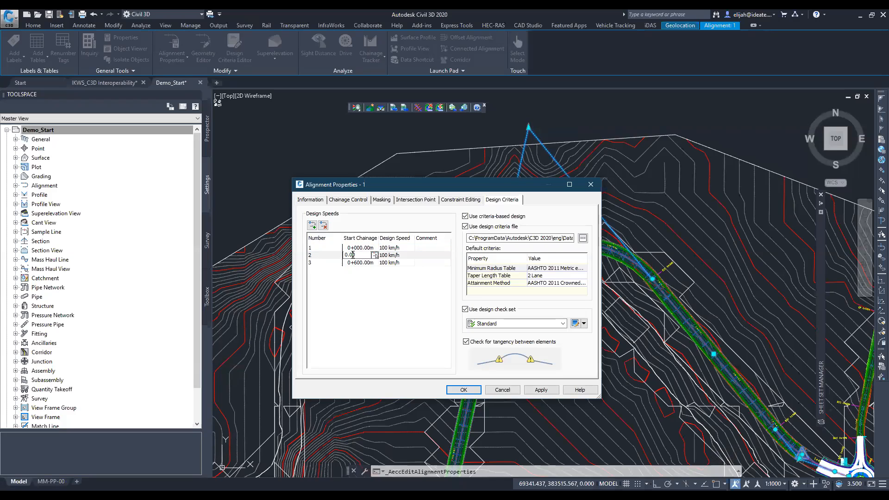
pyautogui.write('6')
pyautogui.press('Return')
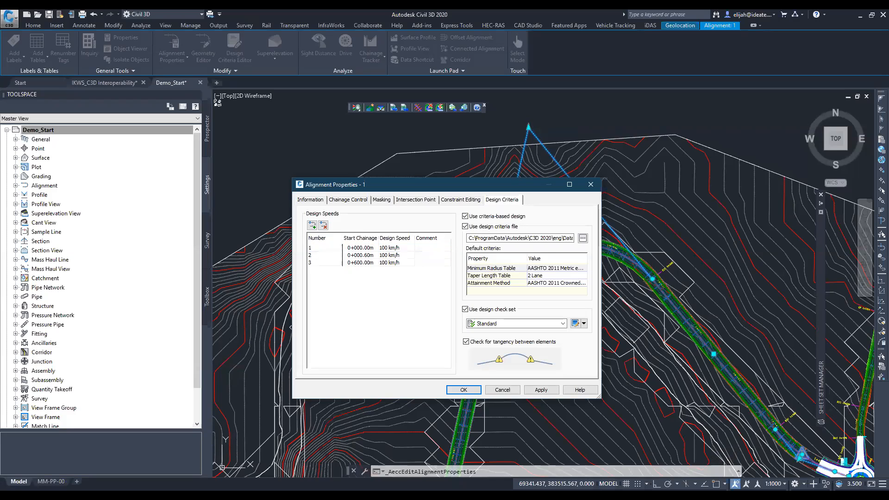
# - Set the start chainage of design speed entry 2 to 600
pyautogui.click(355, 254)
pyautogui.click(354, 255)
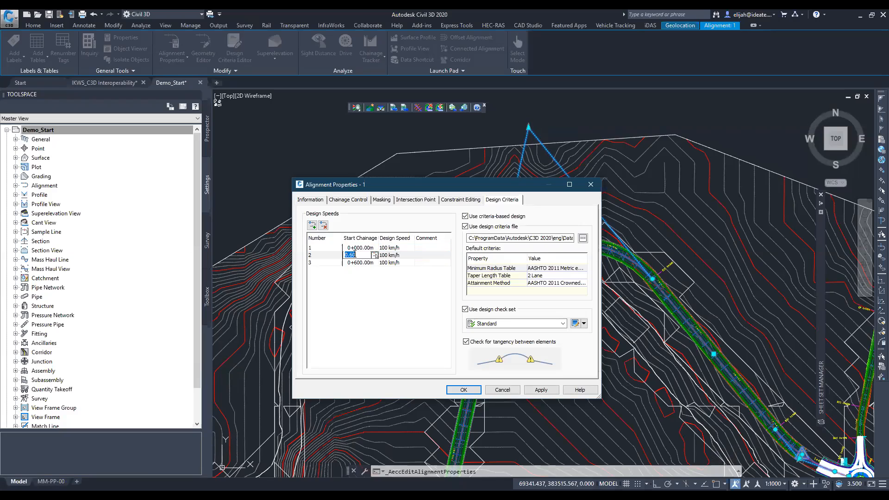
pyautogui.write('600')
pyautogui.press('Return')
# - Set the design speed of entry 2 to 50 km/h, leaving entry 3 selected
pyautogui.click(383, 255)
pyautogui.click(382, 255)
pyautogui.write('50')
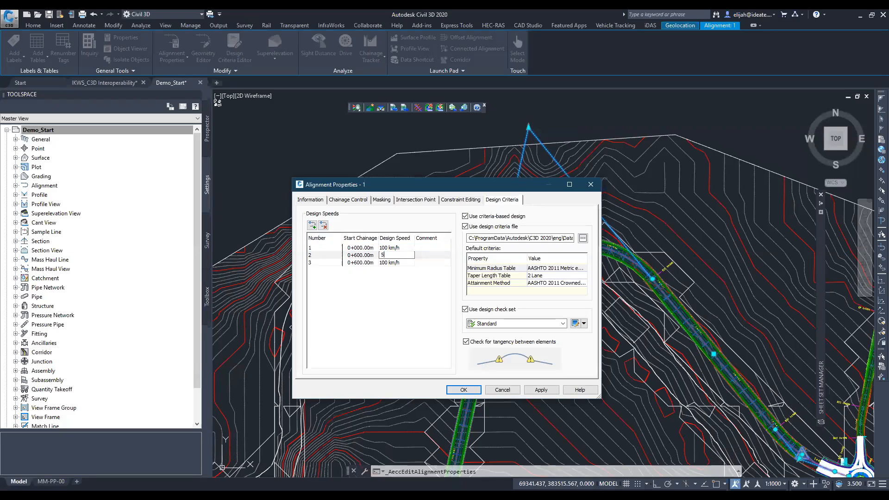
pyautogui.press('Return')
pyautogui.click(361, 263)
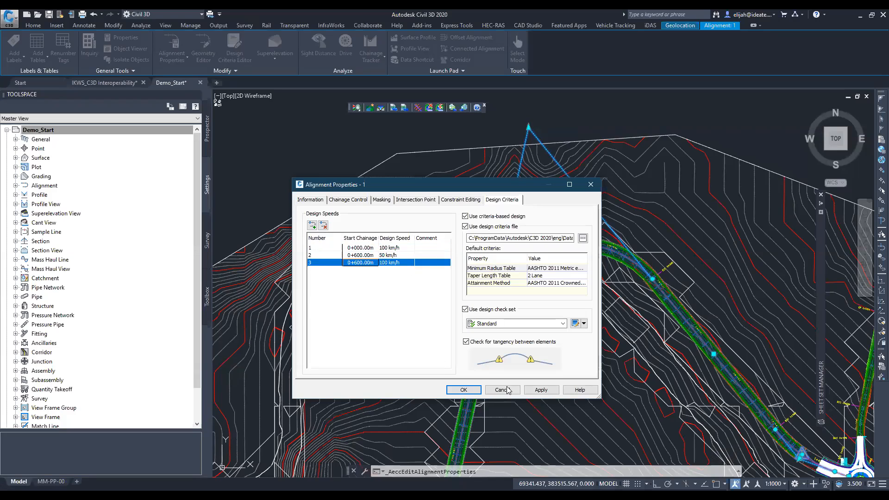
# - Load the _Autodesk Civil 3D Metric KRDMRoadway Design Standards file as alignment 1's design criteria and apply it
pyautogui.click(583, 239)
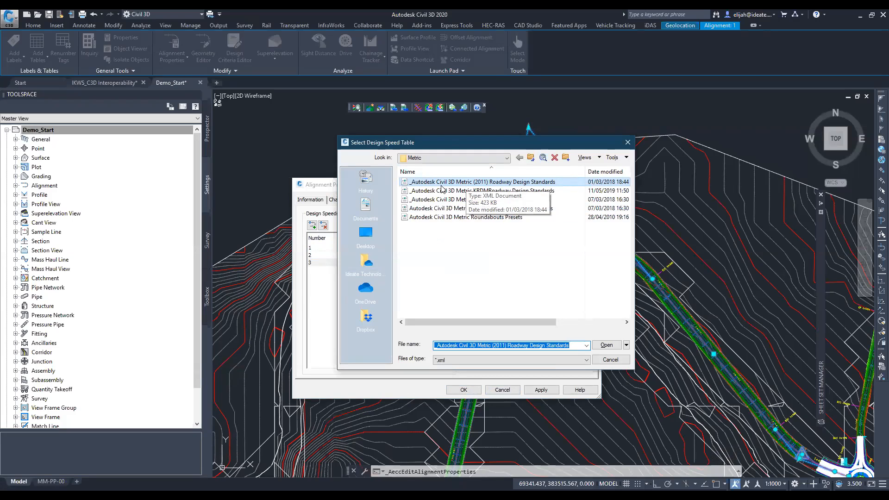
pyautogui.click(483, 190)
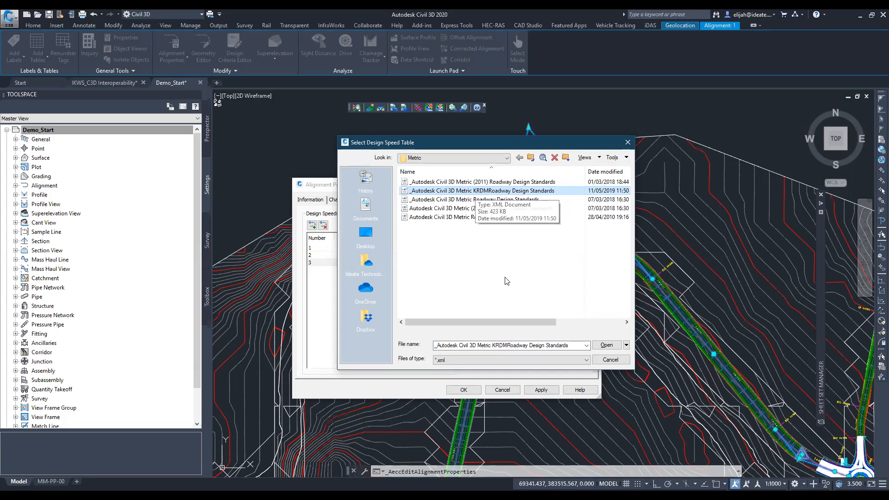
pyautogui.click(531, 472)
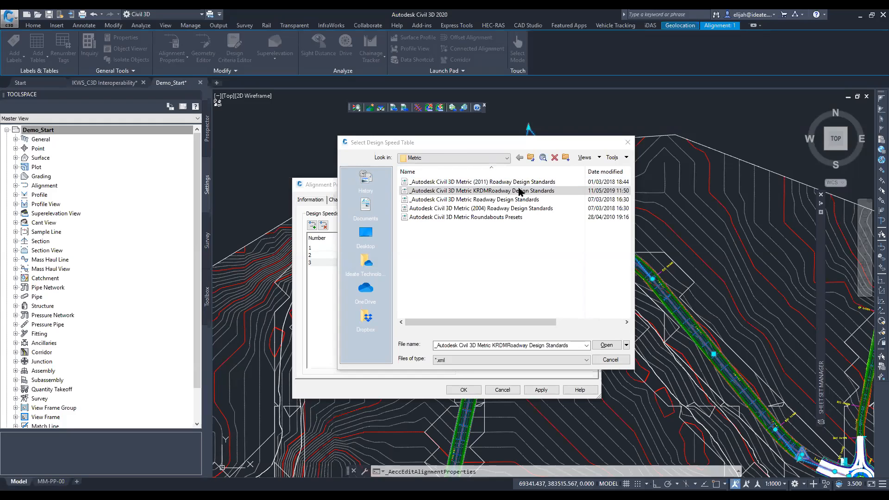
pyautogui.click(487, 159)
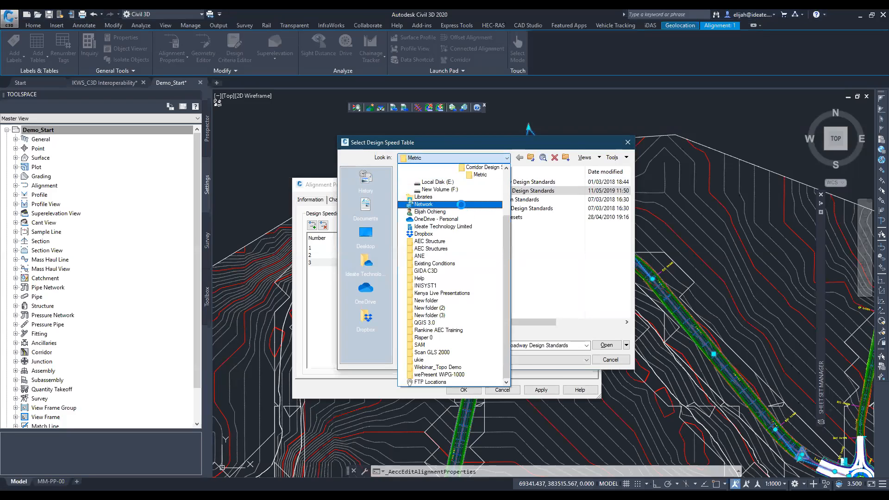
pyautogui.scroll(2, 462, 208)
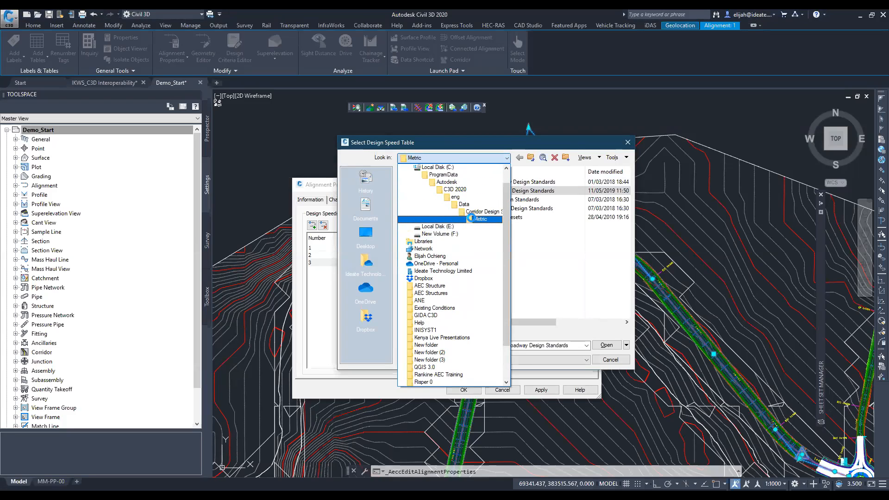
pyautogui.click(476, 218)
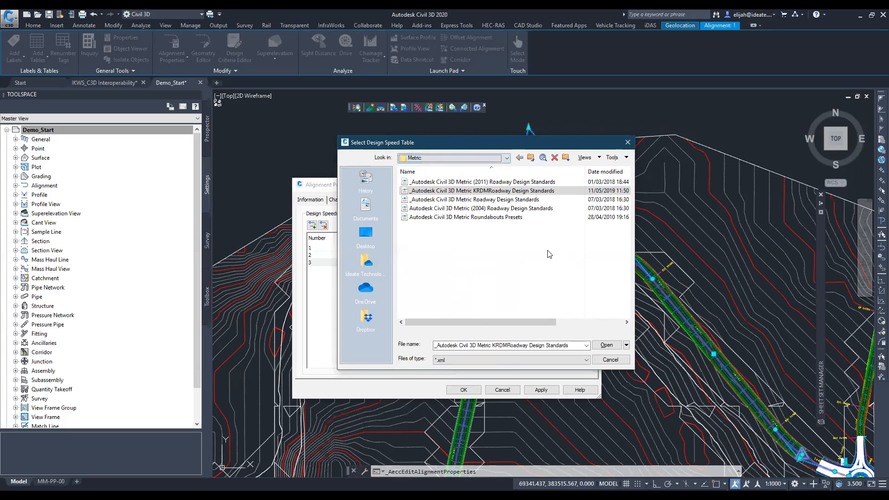
pyautogui.click(504, 191)
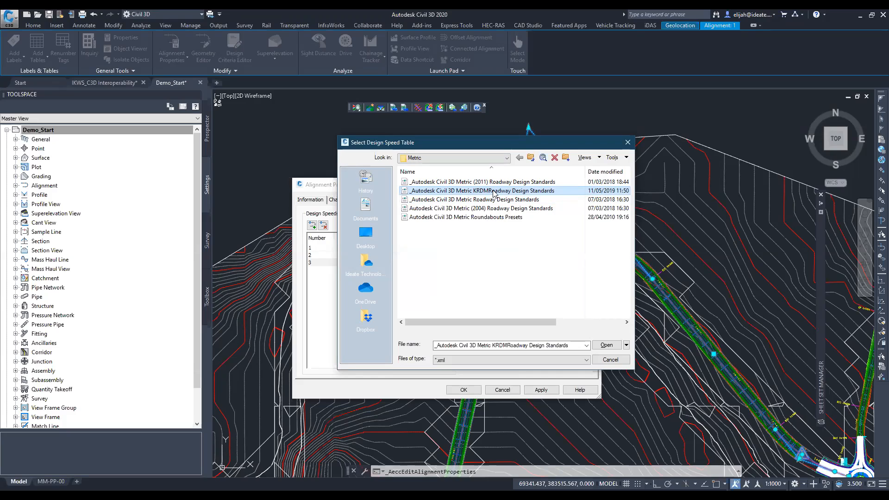
pyautogui.click(605, 345)
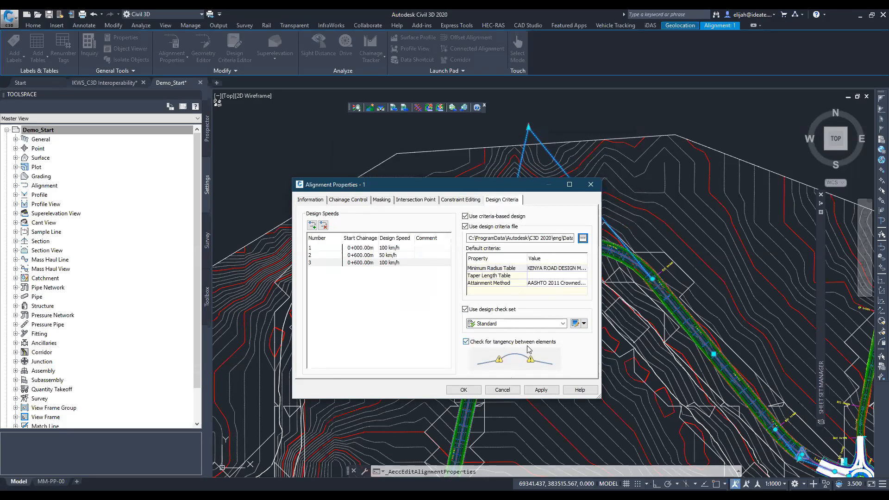
pyautogui.click(540, 390)
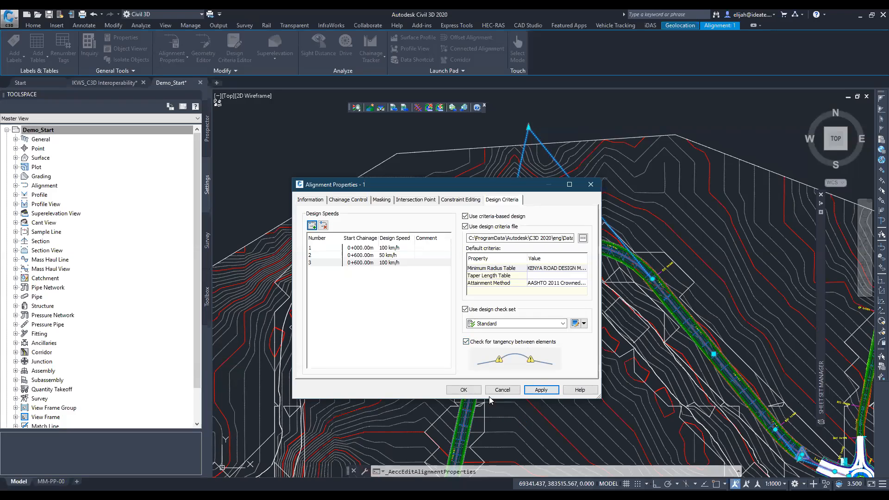
pyautogui.click(464, 389)
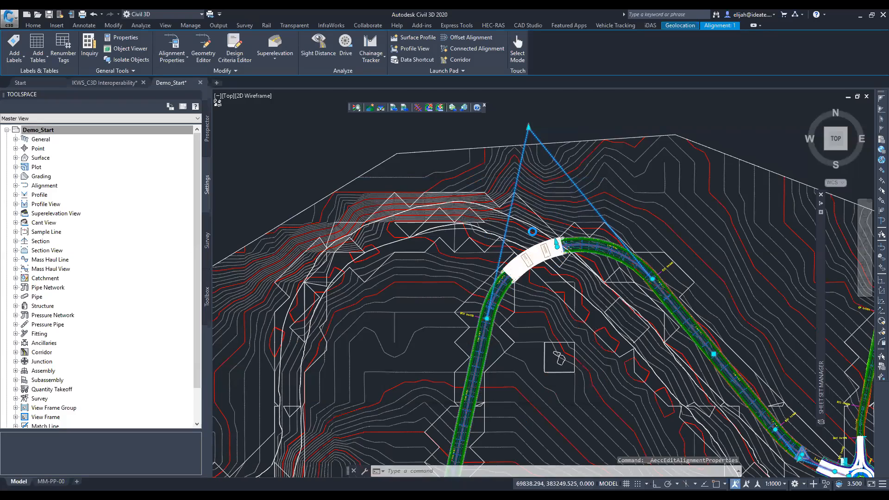
# - Examine the design criteria warning symbol on alignment 1's curve at the end of the bridge
pyautogui.scroll(4, 572, 246)
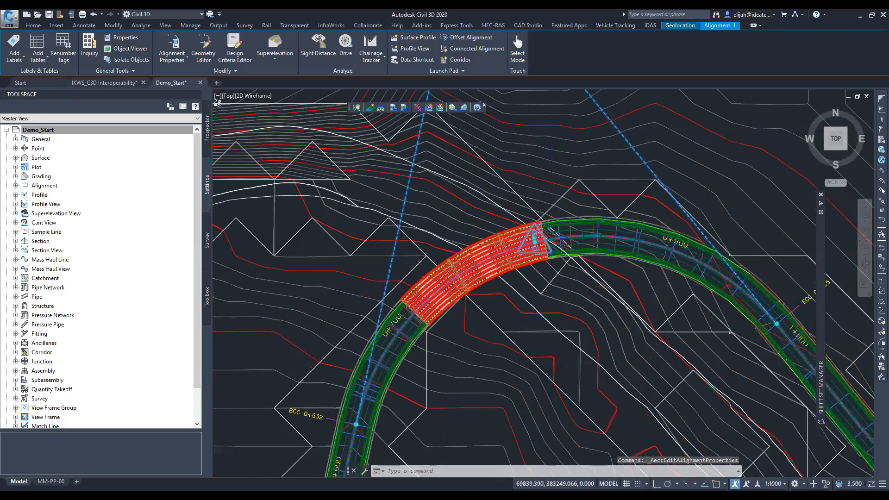
pyautogui.scroll(8, 533, 238)
pyautogui.moveTo(577, 206); pyautogui.dragTo(507, 263, button='middle')
pyautogui.moveTo(597, 311)
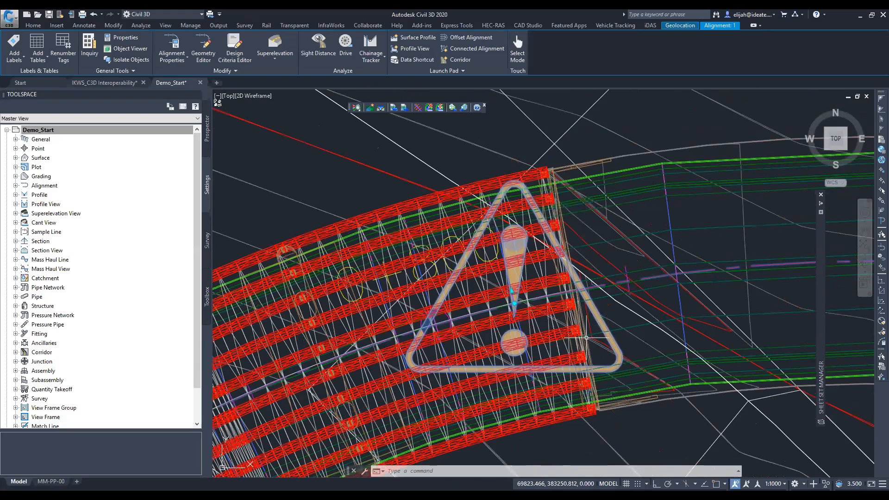
pyautogui.scroll(-5, 585, 338)
pyautogui.scroll(-2, 555, 302)
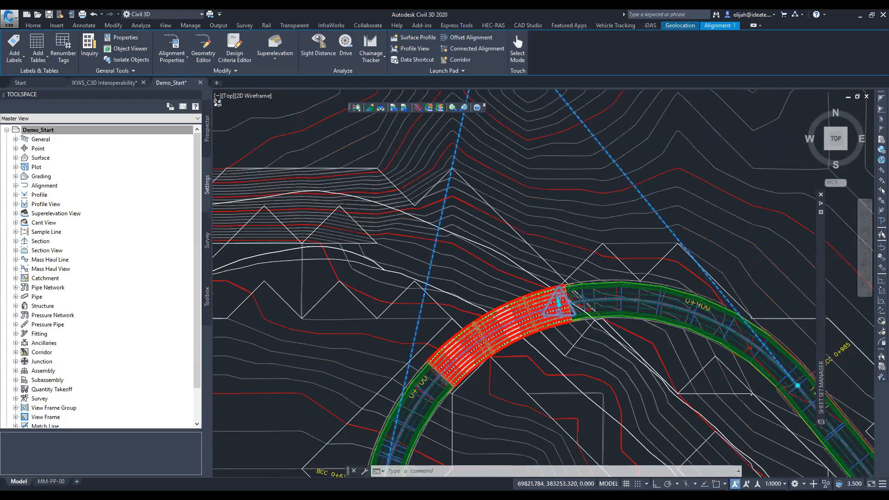
# - Reopen alignment 1's design criteria and set the start chainage of design speed entry 3 to 100
pyautogui.scroll(-2, 558, 302)
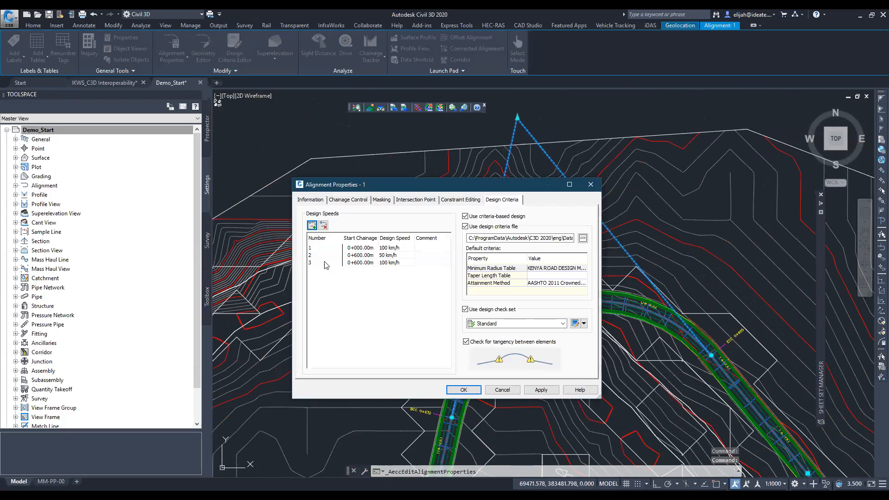
pyautogui.click(362, 255)
pyautogui.click(365, 262)
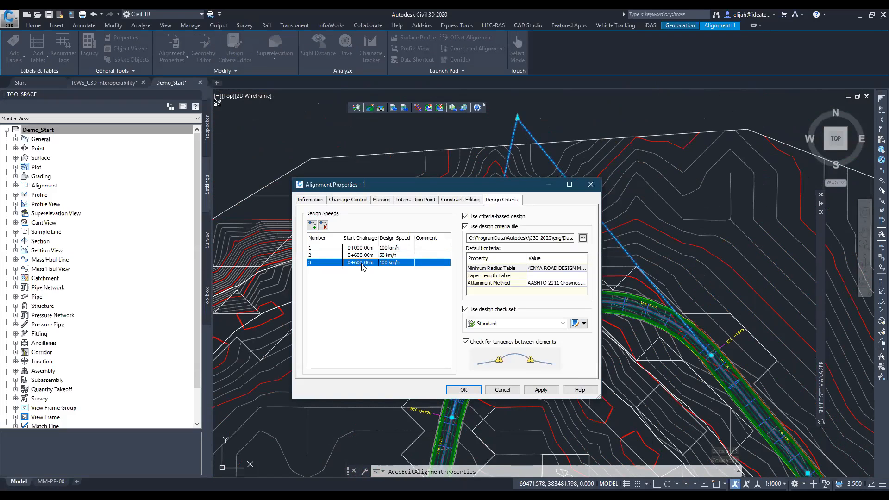
pyautogui.click(360, 262)
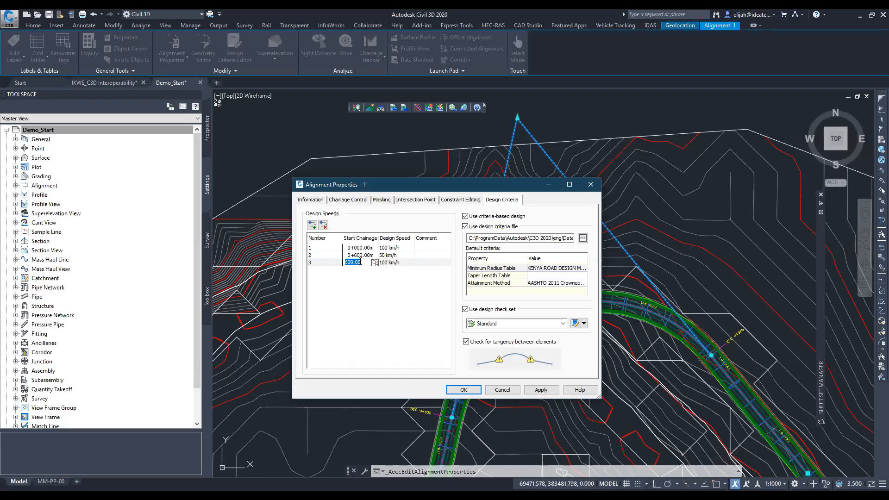
pyautogui.write('1')
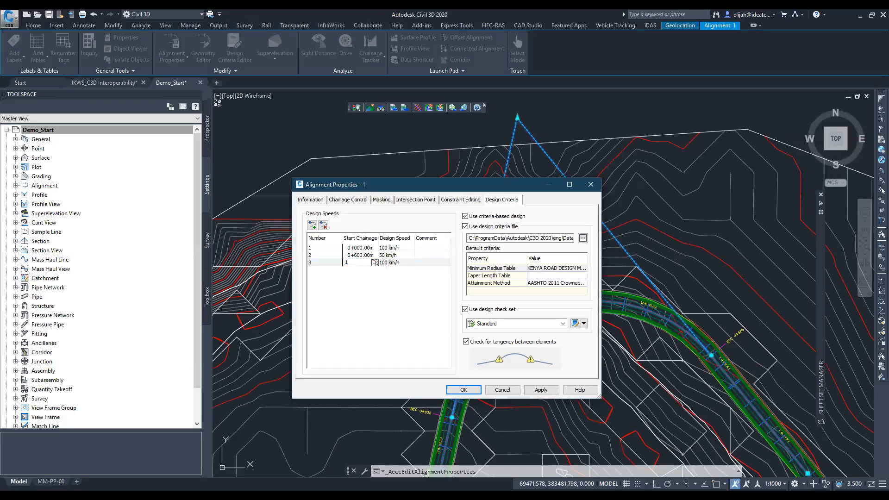
pyautogui.write('00')
pyautogui.press('Return')
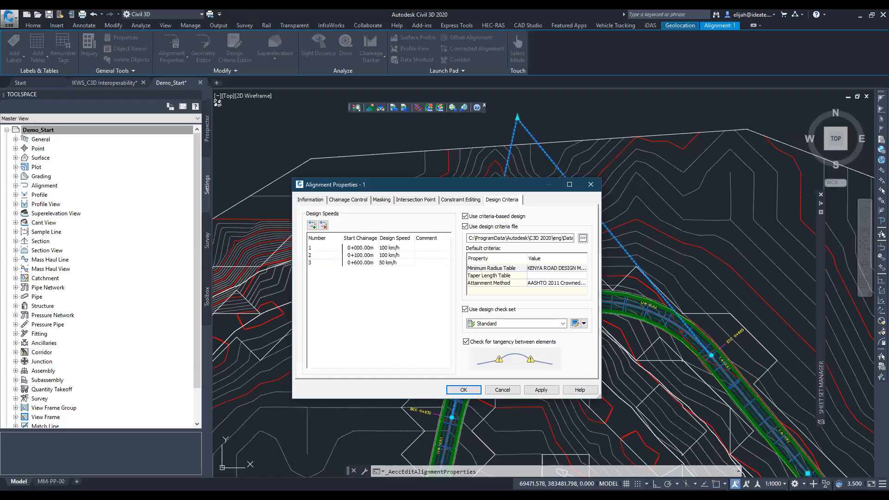
# - Set the start chainage of design speed entry 2 to 600 and of entry 3 to 1000
pyautogui.click(388, 257)
pyautogui.click(368, 255)
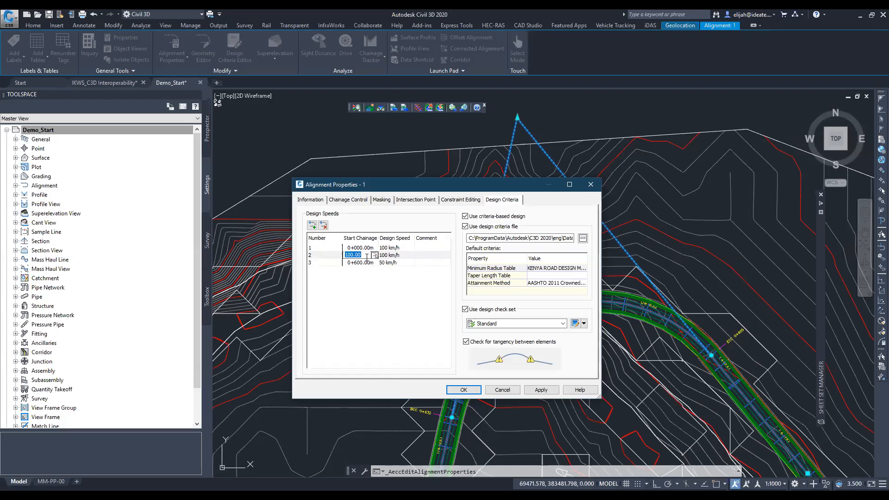
pyautogui.write('6')
pyautogui.press('Return')
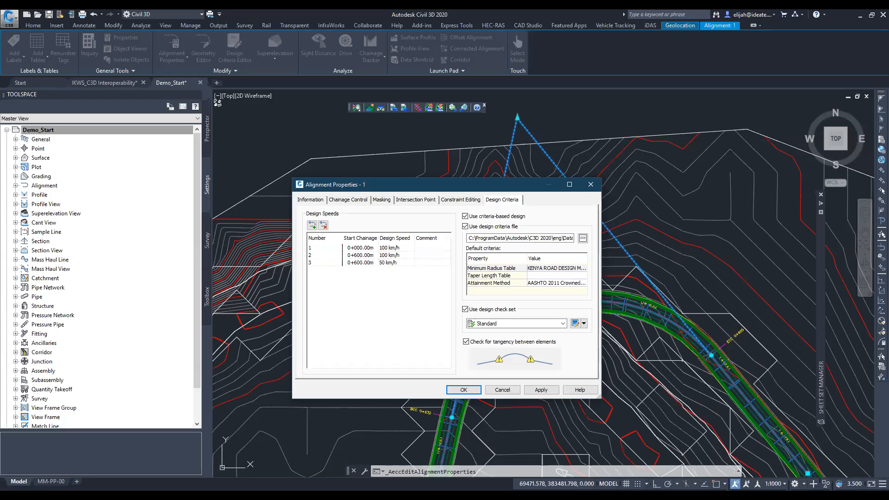
pyautogui.click(363, 262)
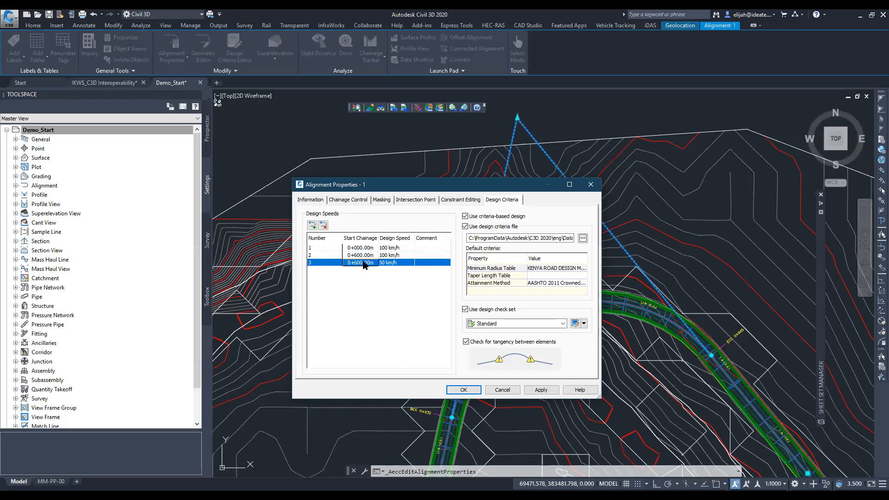
pyautogui.click(363, 262)
pyautogui.write('1+000')
# - Set the design speed of entry 2 to 50 km/h and entry 3 to 100 km/h, and accept the alignment properties
pyautogui.click(385, 257)
pyautogui.click(385, 257)
pyautogui.write('50')
pyautogui.press('Return')
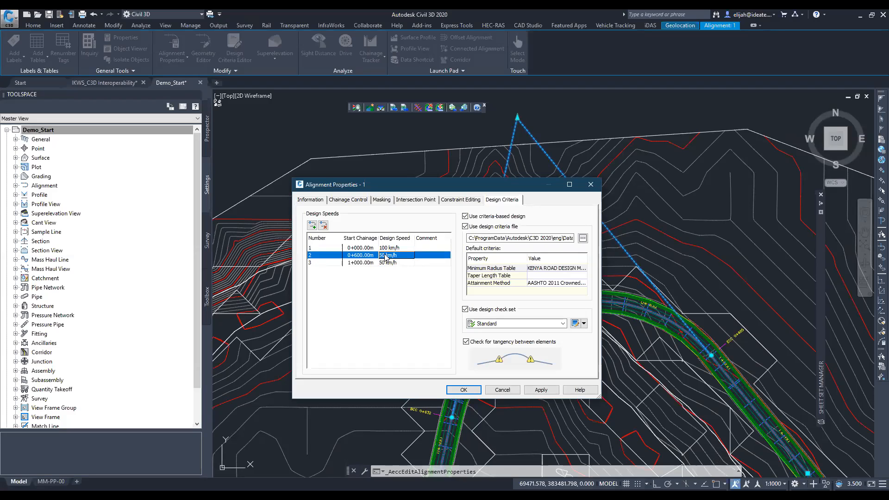
pyautogui.click(388, 262)
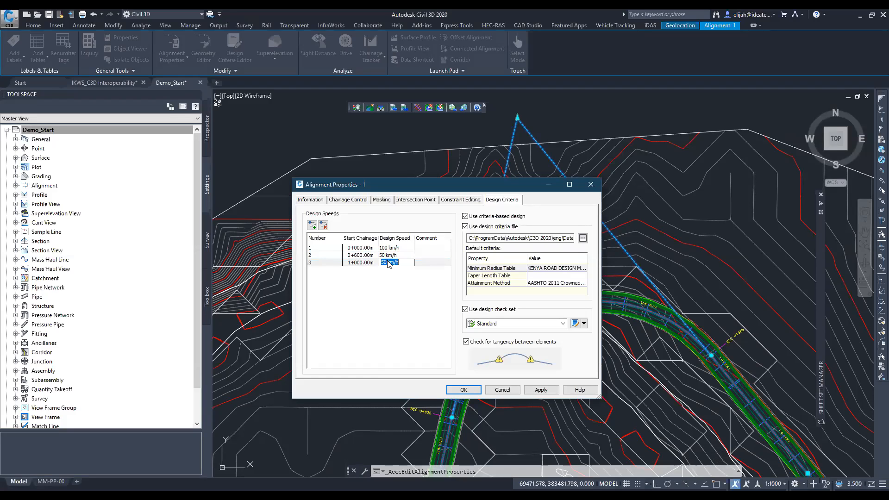
pyautogui.write('100')
pyautogui.press('Return')
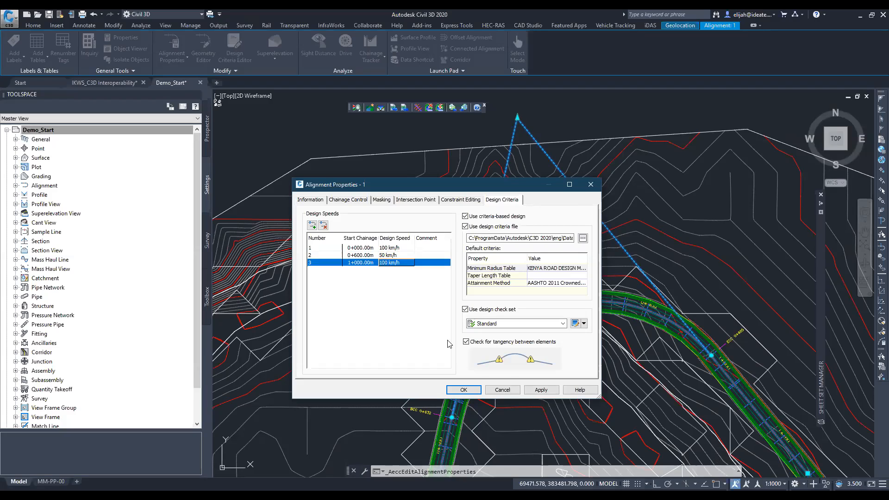
pyautogui.click(461, 390)
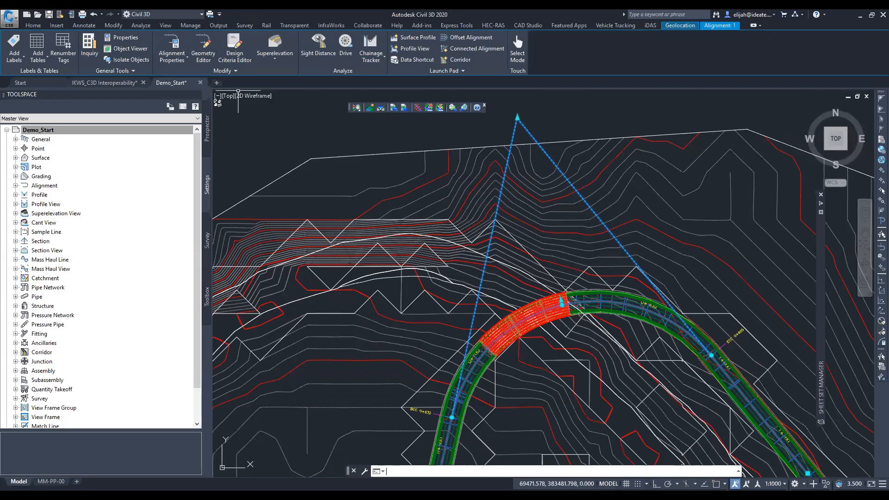
# - Examine alignment 1's curve at the end of the bridge for design criteria warnings
pyautogui.scroll(6, 585, 284)
pyautogui.scroll(-5, 584, 284)
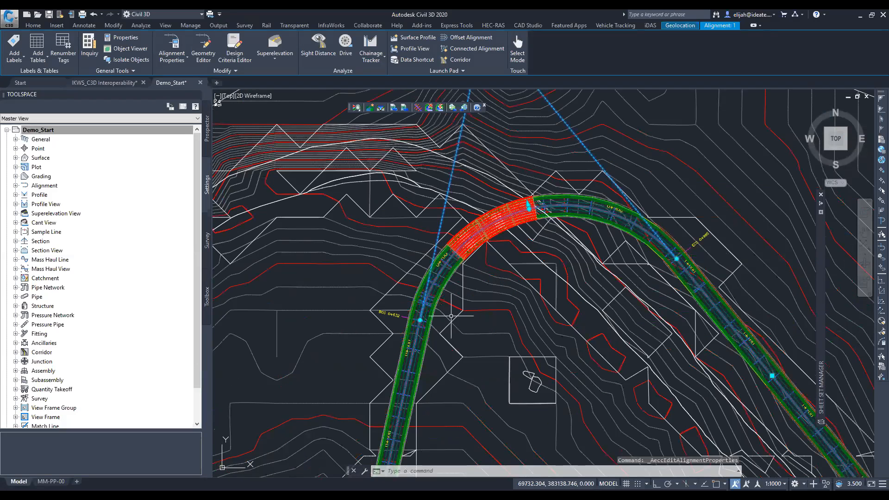
pyautogui.moveTo(591, 272); pyautogui.dragTo(517, 280, button='middle')
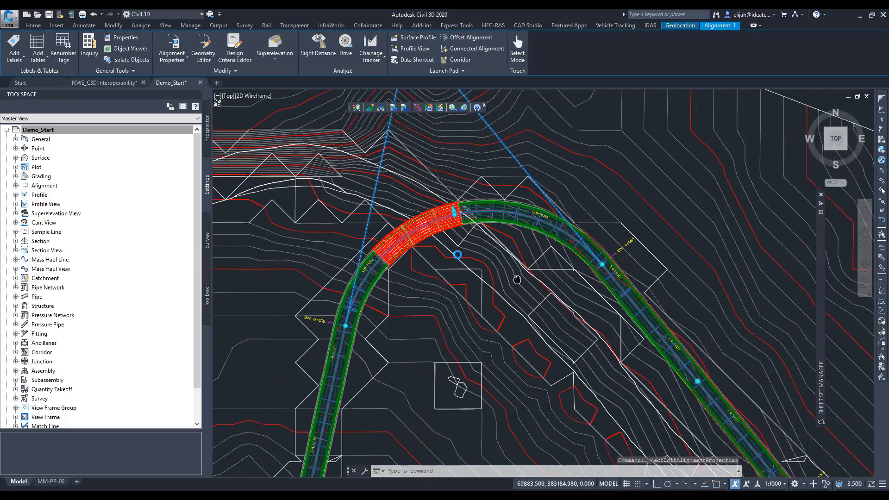
pyautogui.scroll(4, 626, 253)
pyautogui.scroll(-5, 601, 267)
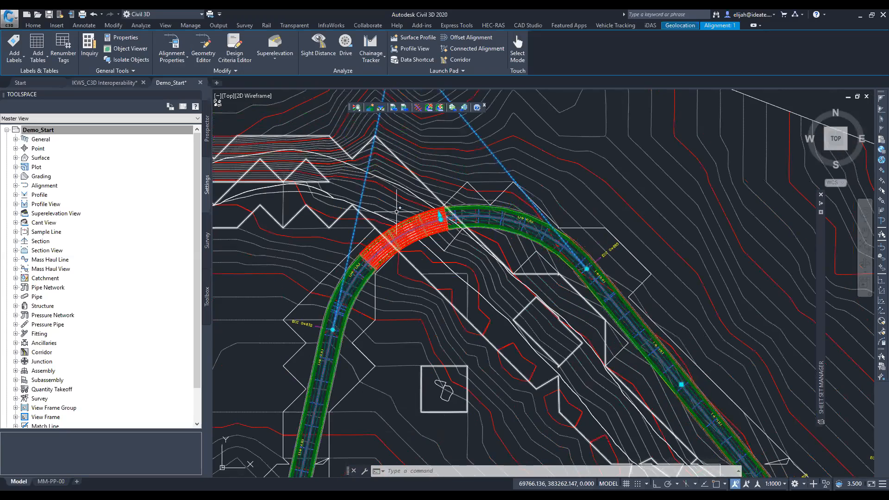
pyautogui.scroll(5, 440, 215)
pyautogui.scroll(-5, 400, 210)
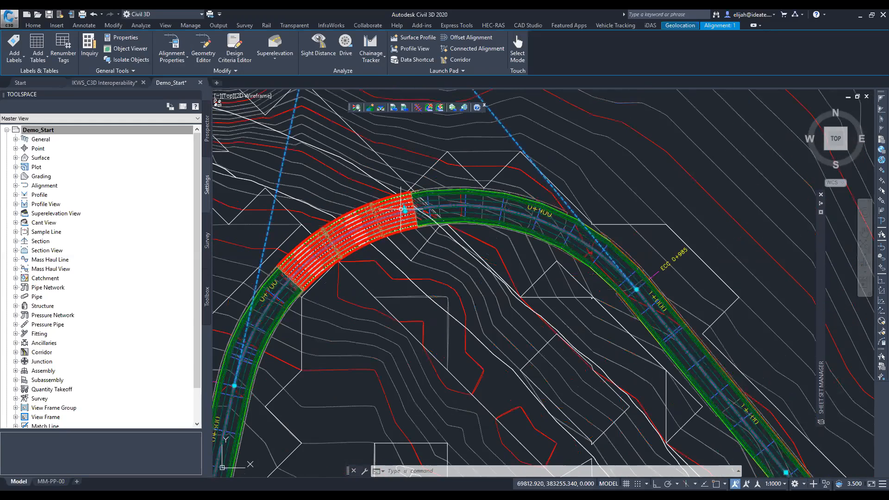
pyautogui.moveTo(401, 210)
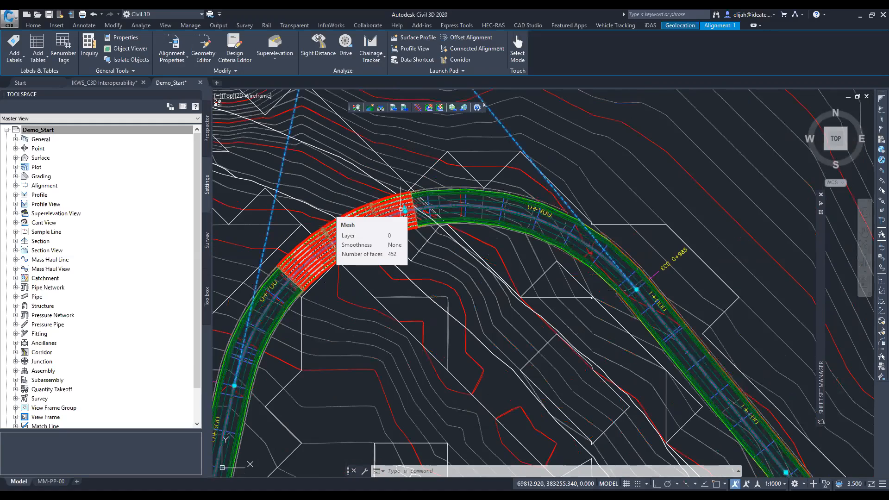
pyautogui.scroll(-3, 400, 209)
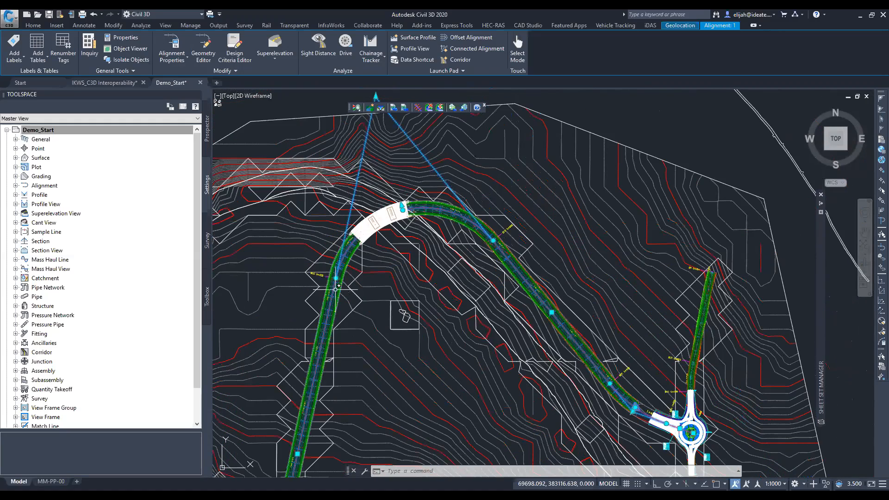
# - Inspect alignment 1 from the curve start at 0+632 across the bridge to the curve end at 0+985
pyautogui.scroll(2, 339, 286)
pyautogui.moveTo(342, 269)
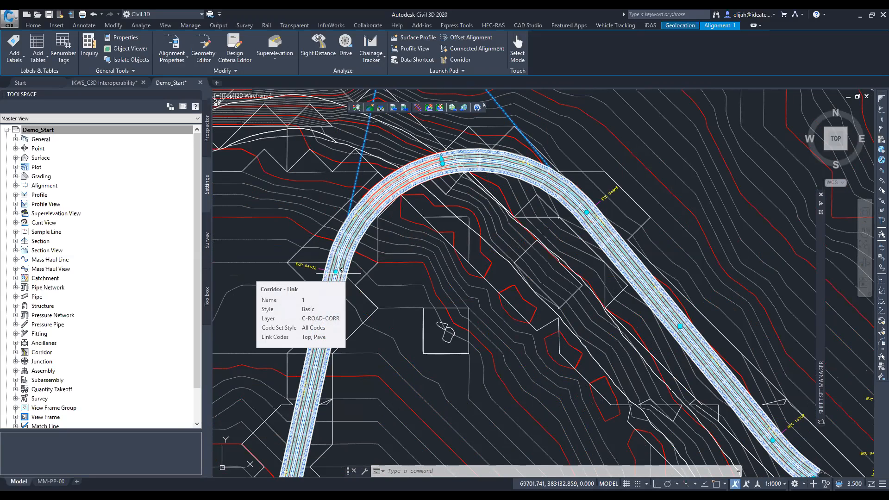
pyautogui.scroll(4, 324, 284)
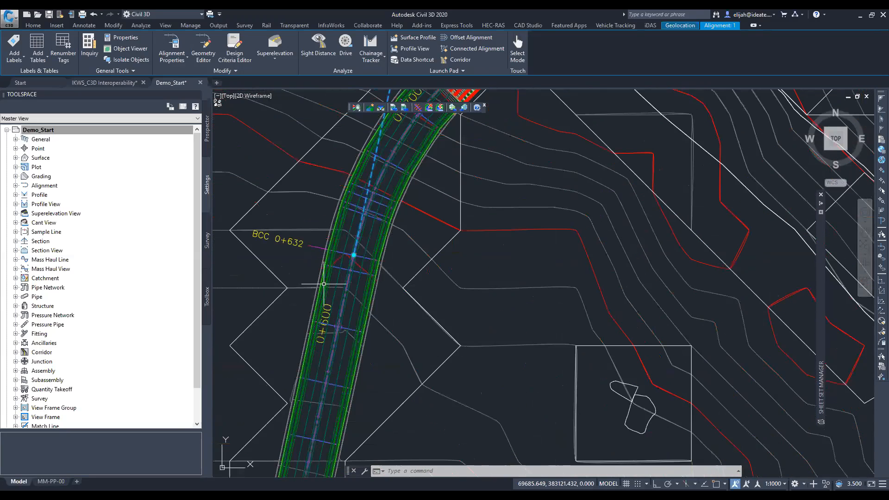
pyautogui.moveTo(316, 224); pyautogui.dragTo(371, 380, button='middle')
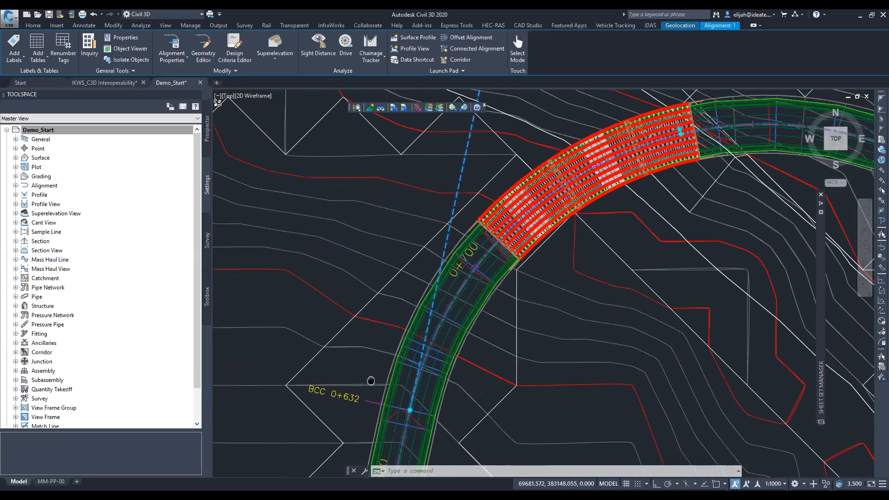
pyautogui.scroll(-4, 383, 333)
pyautogui.scroll(-5, 419, 280)
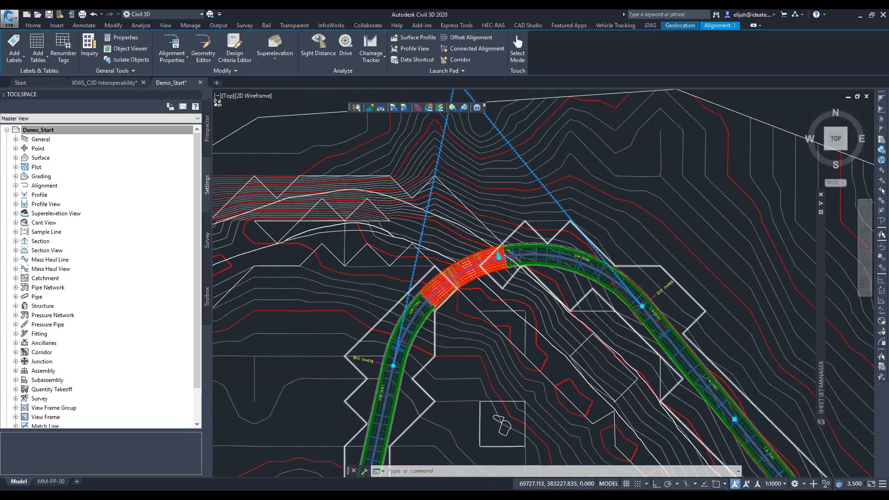
pyautogui.scroll(-3, 452, 337)
pyautogui.moveTo(452, 336)
pyautogui.mouseDown(button='middle')
pyautogui.moveTo(461, 195)
pyautogui.moveTo(417, 207)
pyautogui.mouseUp(button='middle')
pyautogui.scroll(7, 421, 280)
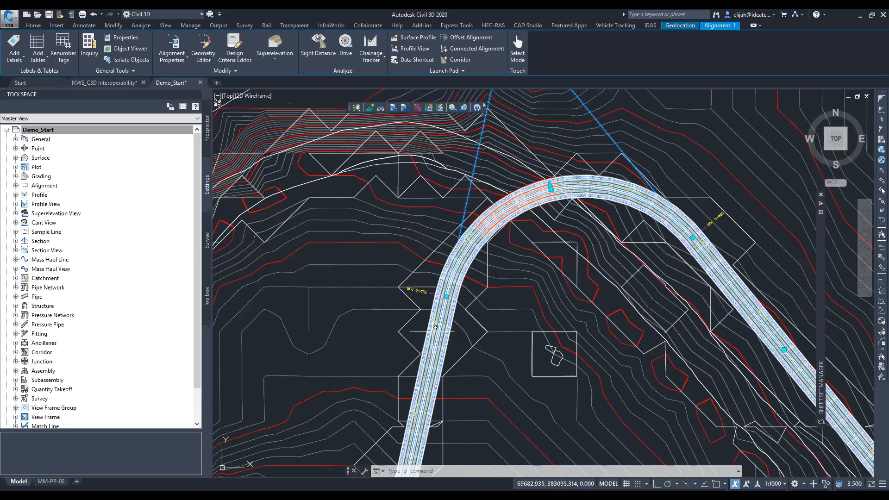
pyautogui.scroll(2, 435, 327)
pyautogui.moveTo(475, 206); pyautogui.dragTo(405, 310, button='middle')
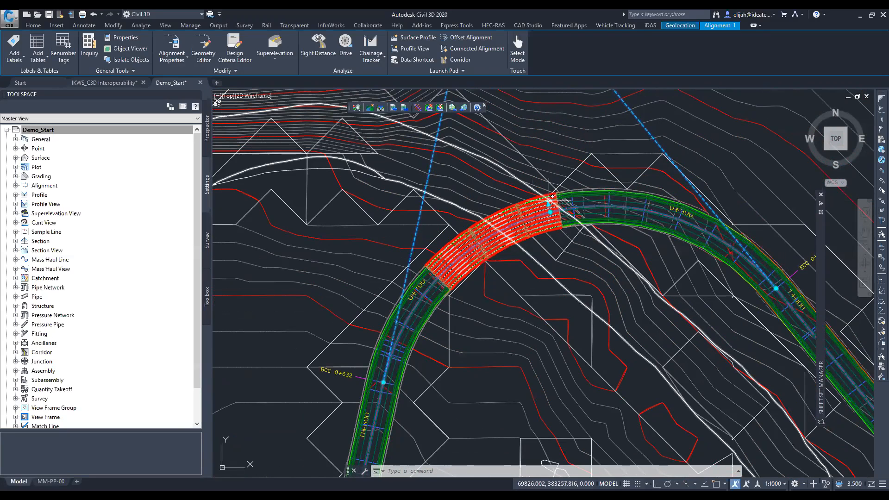
pyautogui.scroll(2, 540, 206)
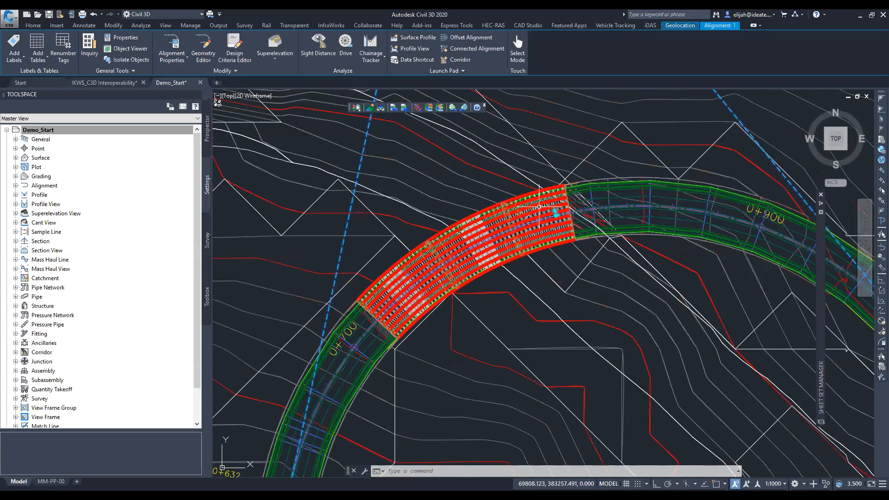
pyautogui.moveTo(539, 206); pyautogui.dragTo(510, 221, button='middle')
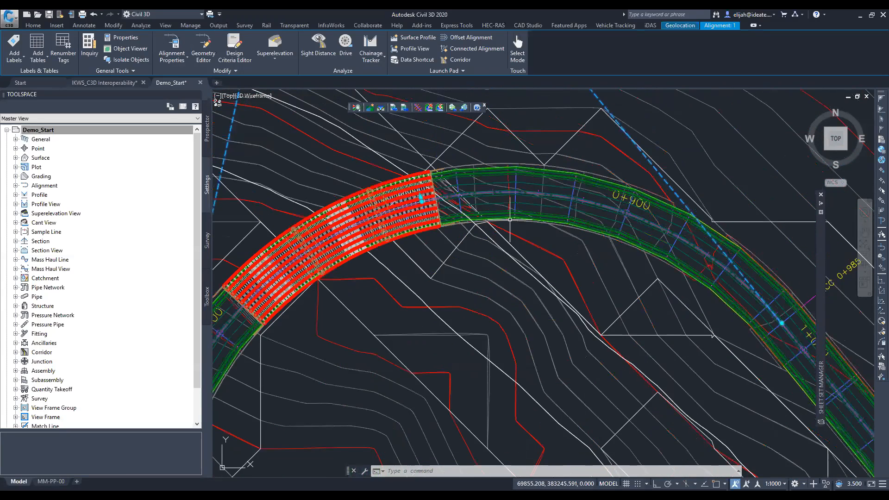
pyautogui.scroll(-5, 510, 219)
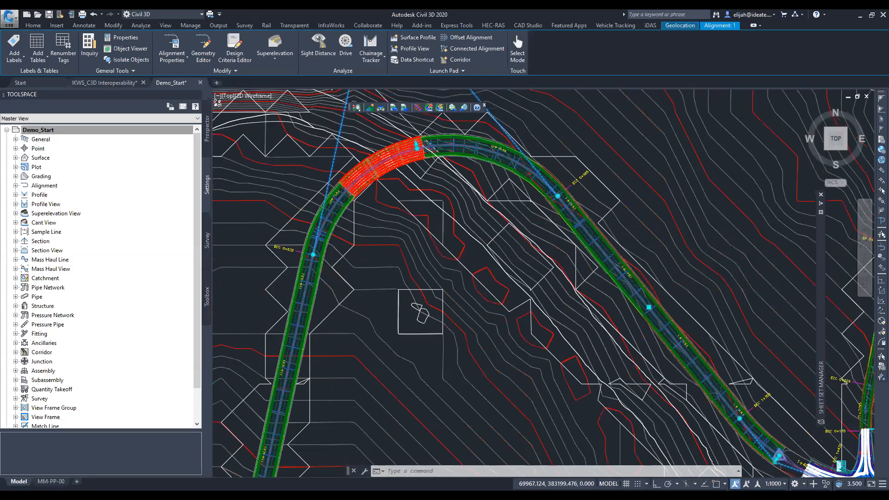
pyautogui.scroll(-4, 553, 191)
pyautogui.moveTo(553, 188); pyautogui.dragTo(445, 253, button='middle')
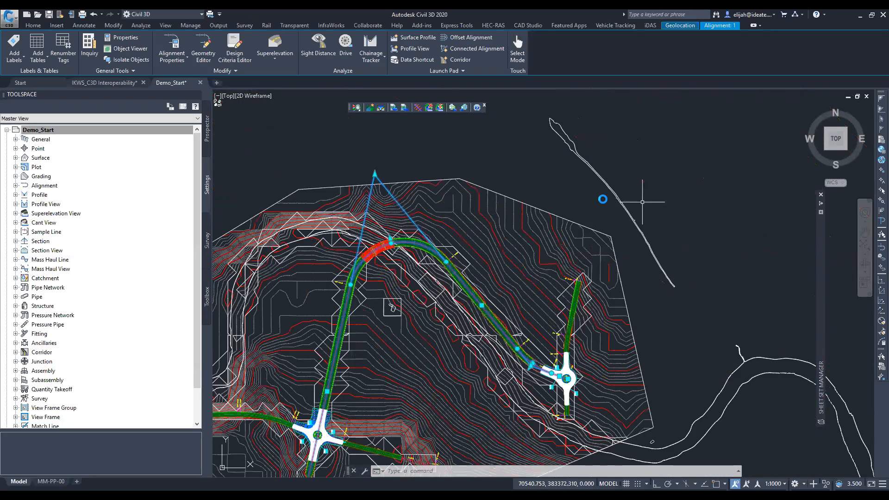
# - Deselect alignment 1 and select the green design profile in the profile view near the bridge
pyautogui.scroll(-4, 641, 202)
pyautogui.moveTo(642, 202); pyautogui.dragTo(287, 210, button='middle')
pyautogui.scroll(4, 603, 199)
pyautogui.press('Escape')
pyautogui.scroll(6, 667, 236)
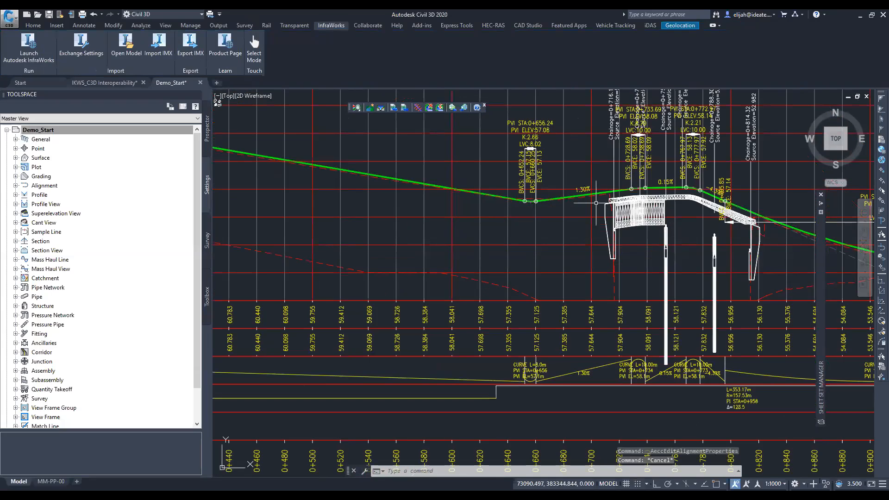
pyautogui.click(568, 196)
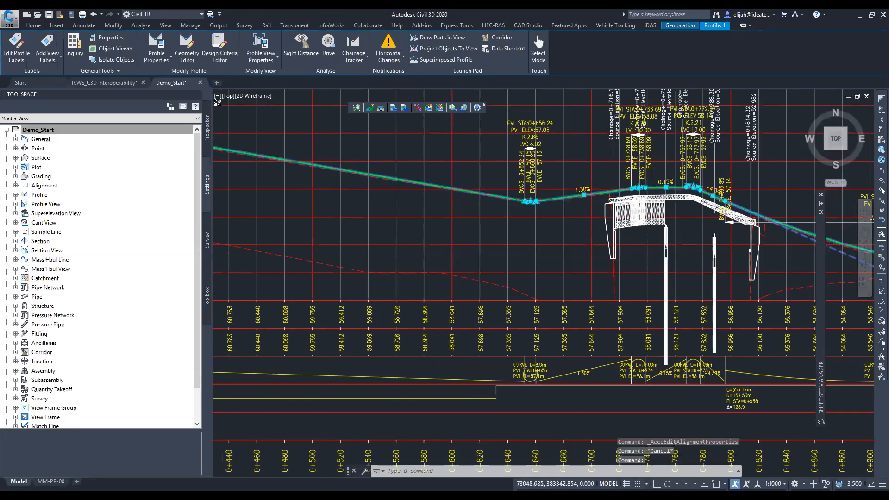
# - Examine the design profile's vertical curves at the 0+656 sag and across the bridge
pyautogui.scroll(2, 537, 201)
pyautogui.scroll(2, 532, 204)
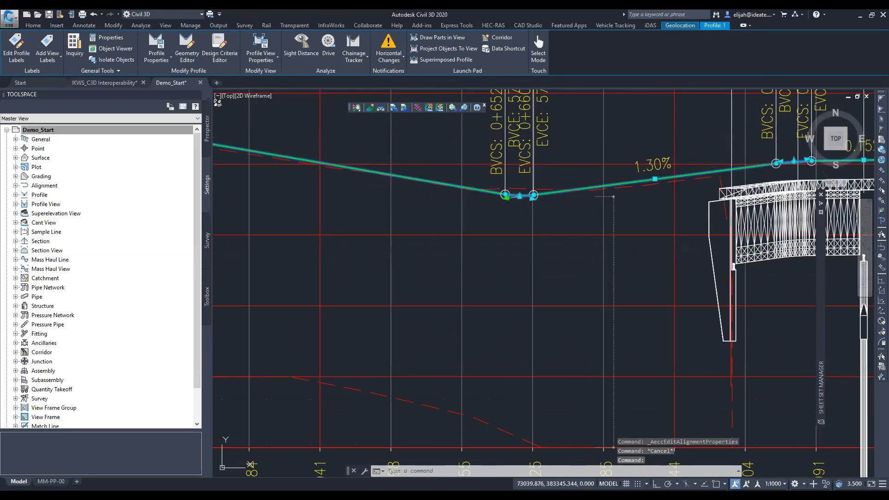
pyautogui.click(505, 194)
pyautogui.press('Escape')
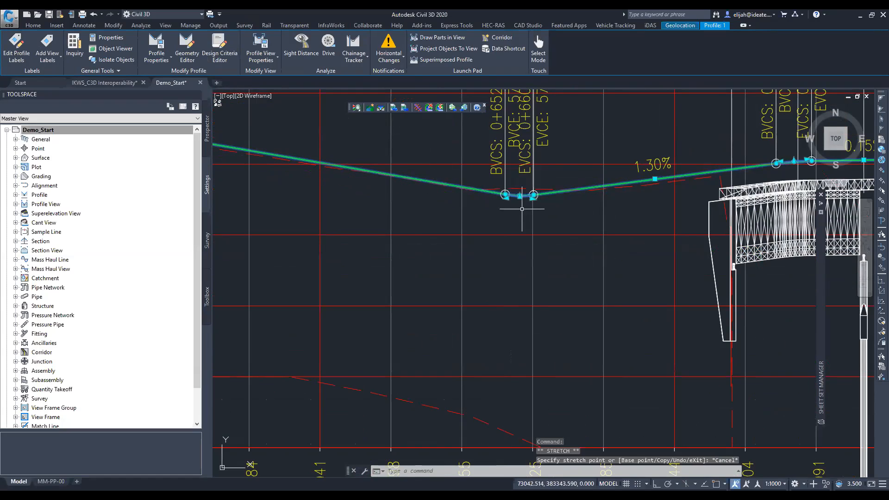
pyautogui.moveTo(646, 189); pyautogui.dragTo(489, 228, button='middle')
pyautogui.scroll(5, 492, 204)
pyautogui.scroll(-5, 494, 203)
pyautogui.scroll(-4, 584, 202)
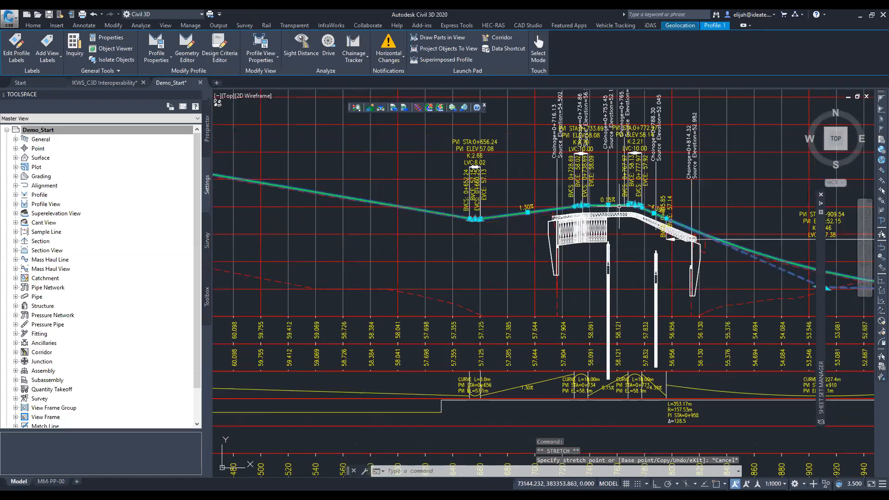
pyautogui.scroll(9, 584, 202)
pyautogui.scroll(-9, 584, 202)
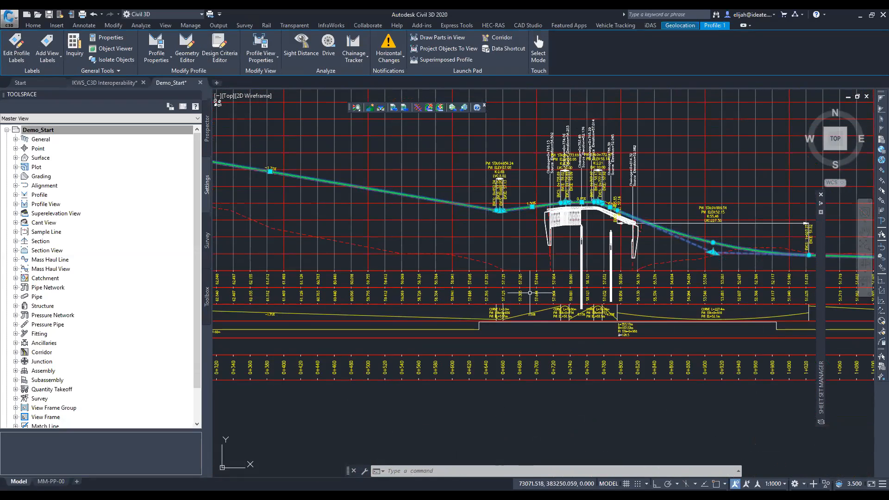
# - Enable criteria-based design for profile 1 with the _Autodesk Civil 3D Metric KRDMRoadway Design Standards file and accept the profile properties
pyautogui.click(150, 44)
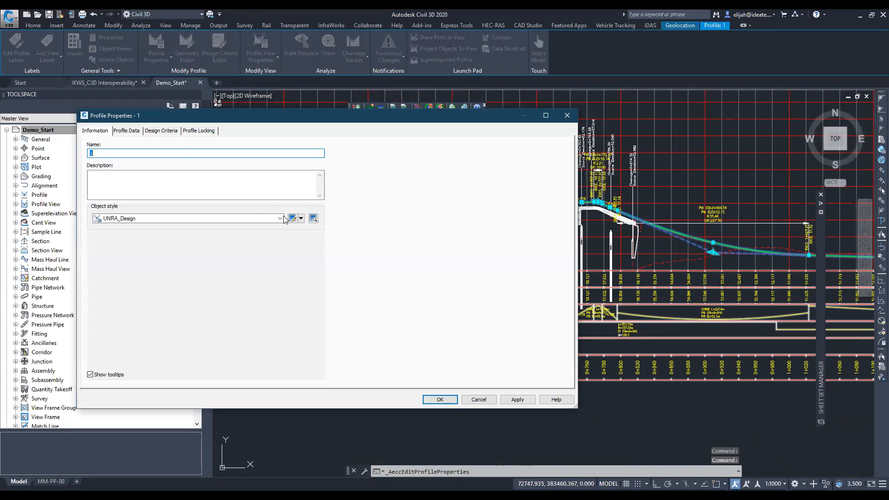
pyautogui.click(156, 133)
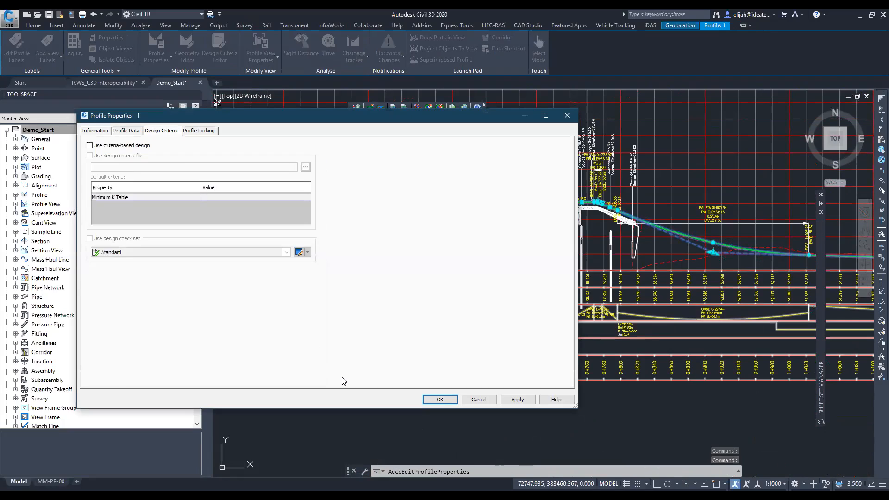
pyautogui.click(95, 145)
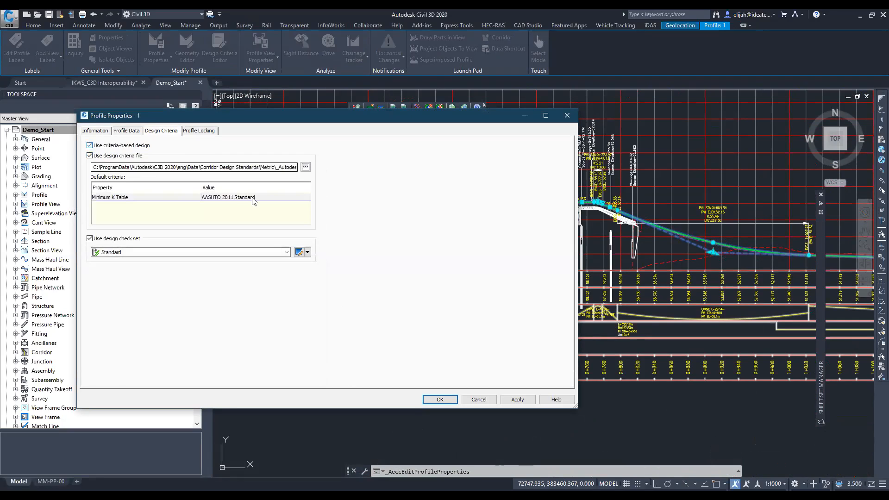
pyautogui.click(305, 167)
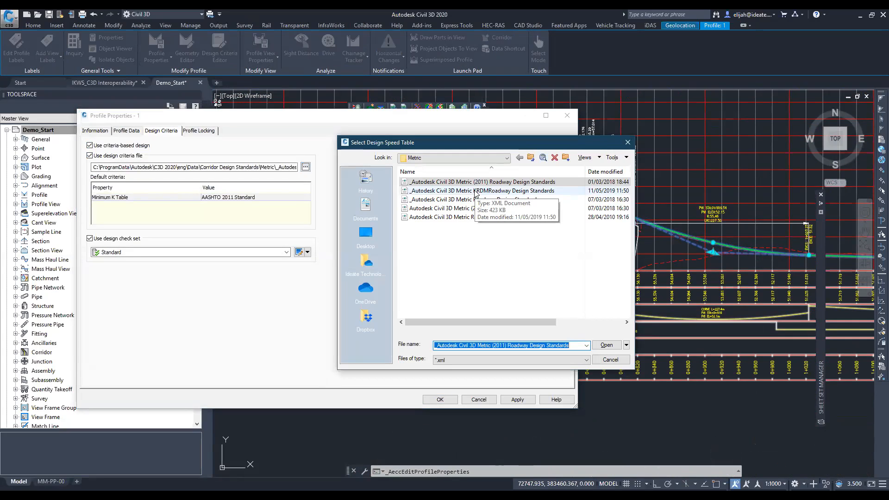
pyautogui.click(475, 191)
pyautogui.click(600, 346)
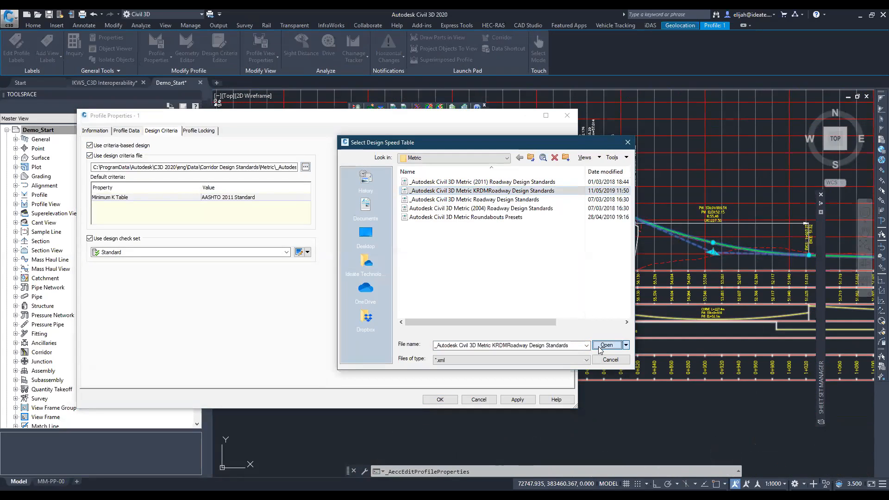
pyautogui.click(427, 398)
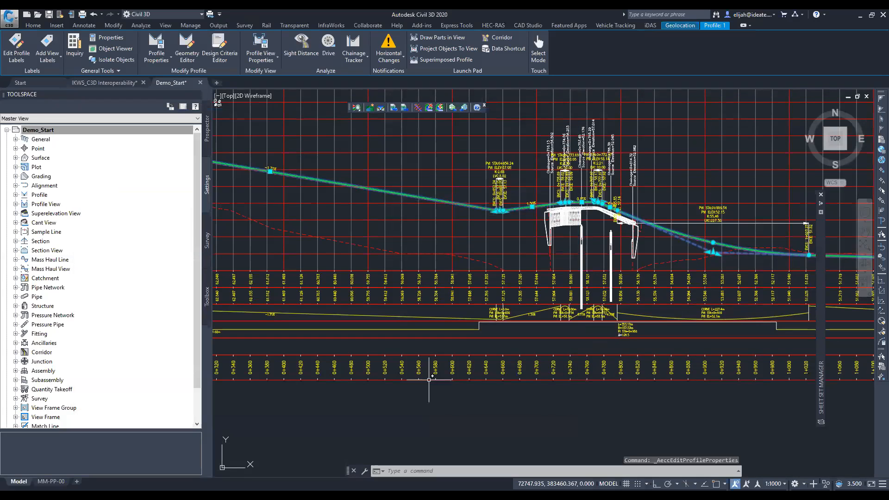
# - Examine the design profile from the 0+656 sag across the bridge to the end of the vertical curve at 1+023
pyautogui.scroll(10, 500, 211)
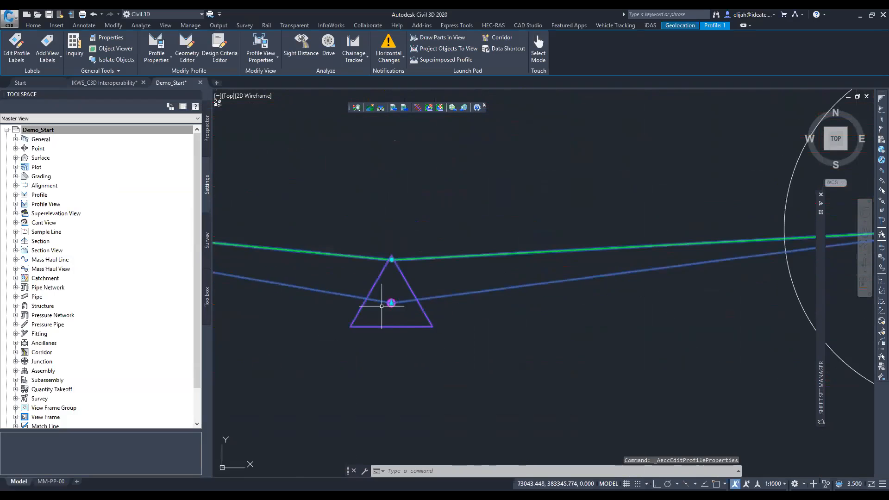
pyautogui.scroll(-9, 461, 293)
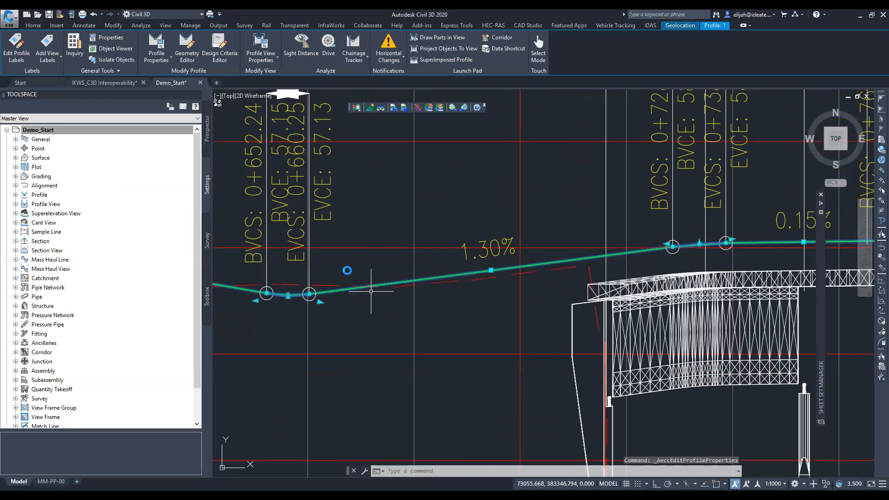
pyautogui.moveTo(703, 281); pyautogui.dragTo(224, 194, button='middle')
pyautogui.moveTo(856, 357); pyautogui.dragTo(320, 246, button='middle')
pyautogui.scroll(-2, 320, 246)
pyautogui.scroll(-2, 320, 246)
pyautogui.scroll(6, 426, 281)
pyautogui.scroll(6, 436, 215)
pyautogui.scroll(-9, 436, 227)
pyautogui.scroll(-4, 437, 227)
pyautogui.scroll(-4, 440, 254)
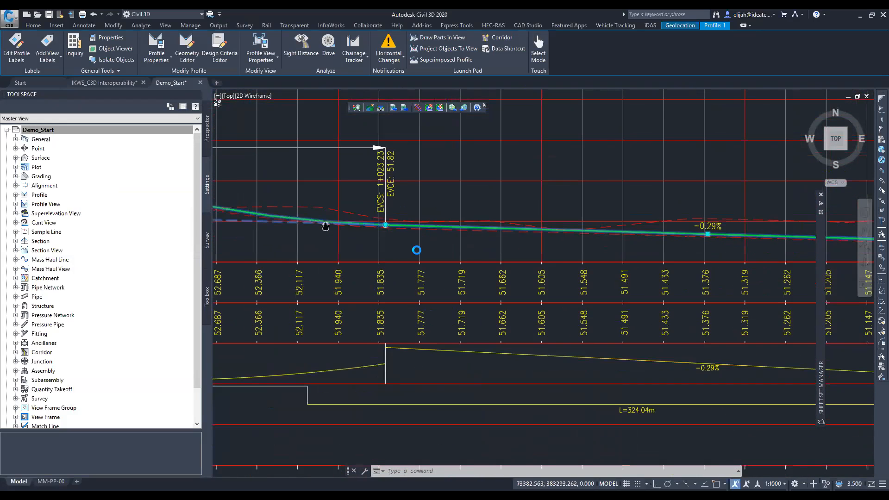
pyautogui.scroll(-2, 455, 235)
pyautogui.moveTo(492, 262); pyautogui.dragTo(659, 292, button='middle')
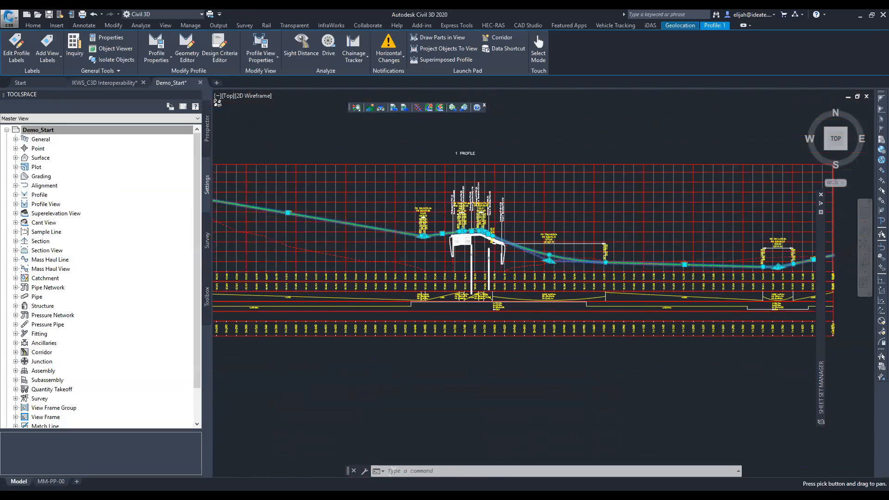
# - Open the Alignment Design Criteria Verification report from the alignment reports in the Reports Manager
pyautogui.scroll(-5, 556, 237)
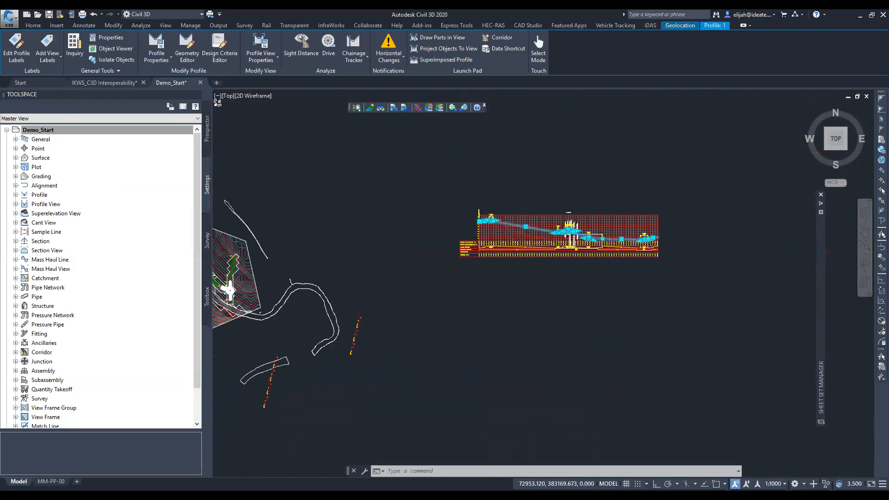
pyautogui.scroll(-6, 548, 248)
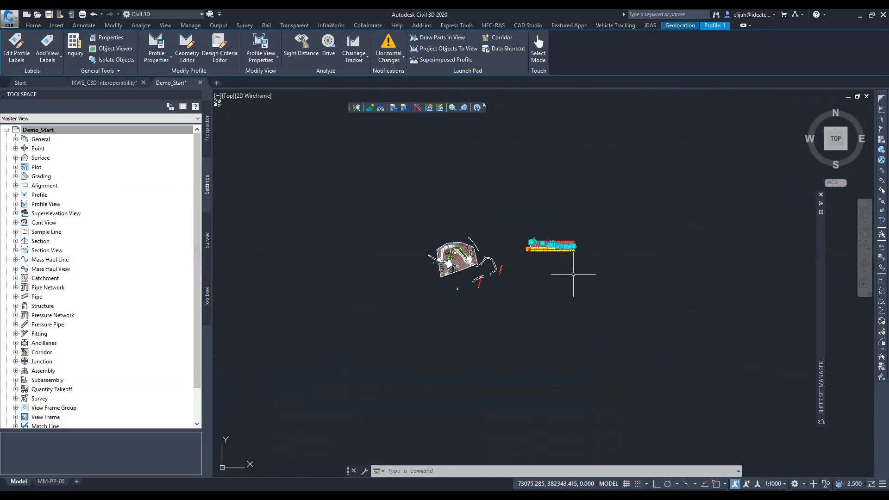
pyautogui.scroll(4, 573, 259)
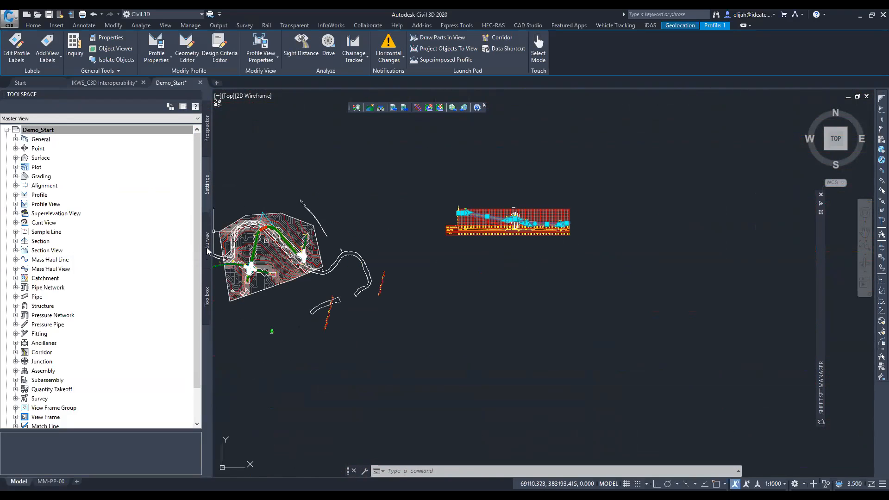
pyautogui.click(207, 298)
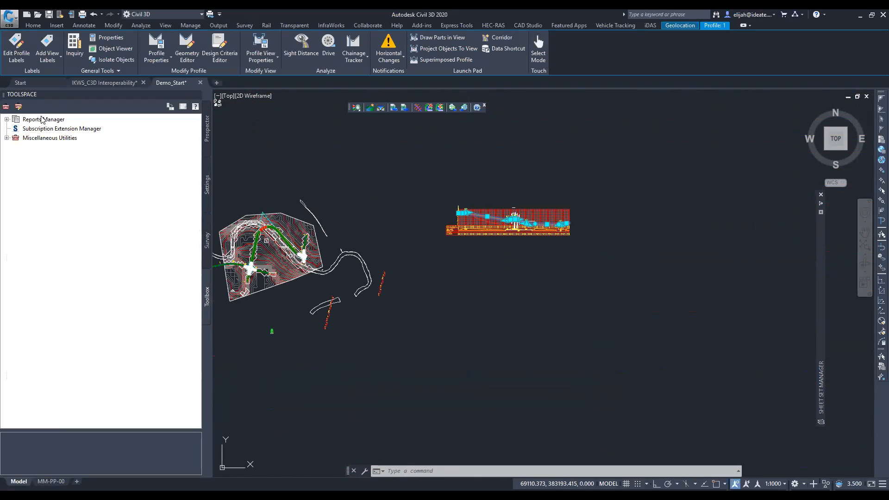
pyautogui.click(6, 119)
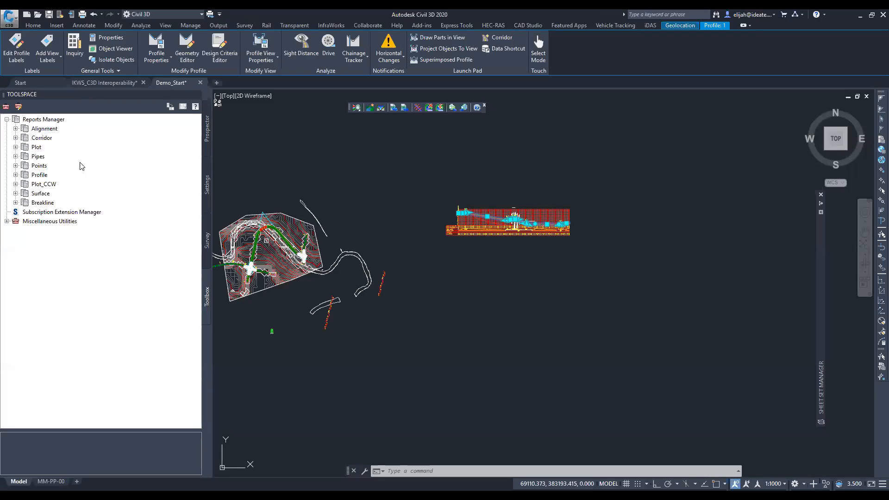
pyautogui.click(15, 129)
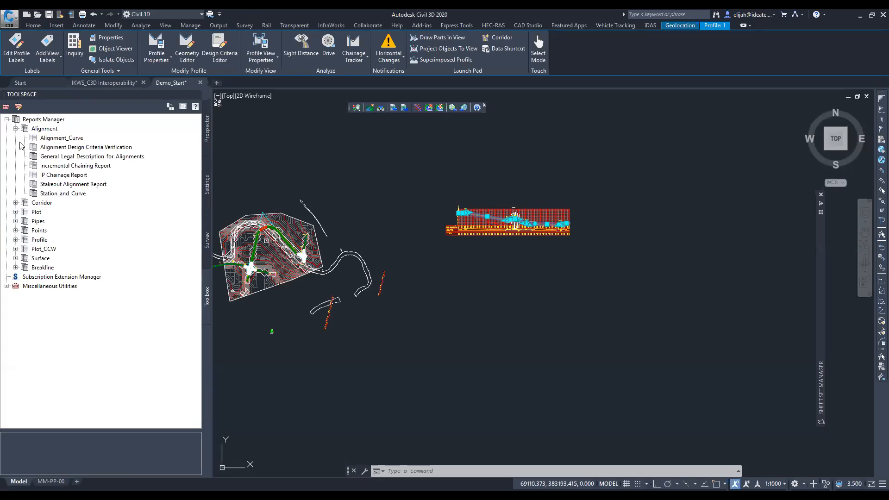
pyautogui.click(71, 147)
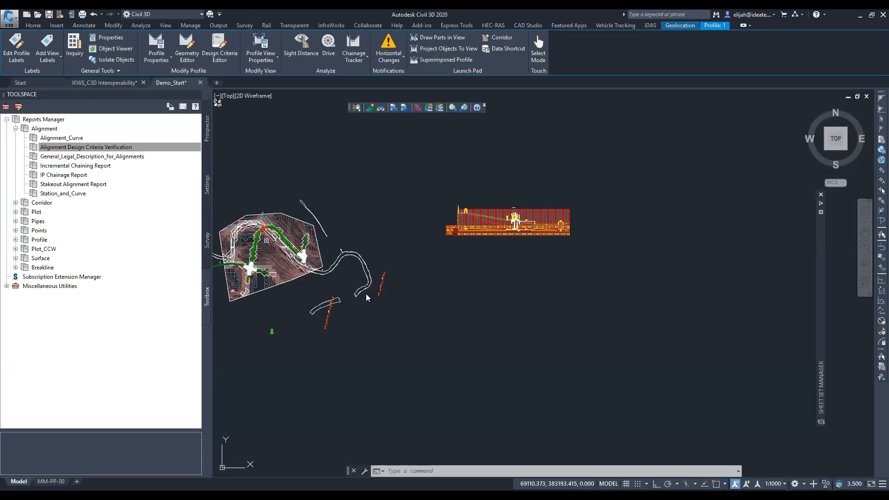
pyautogui.doubleClick(141, 148)
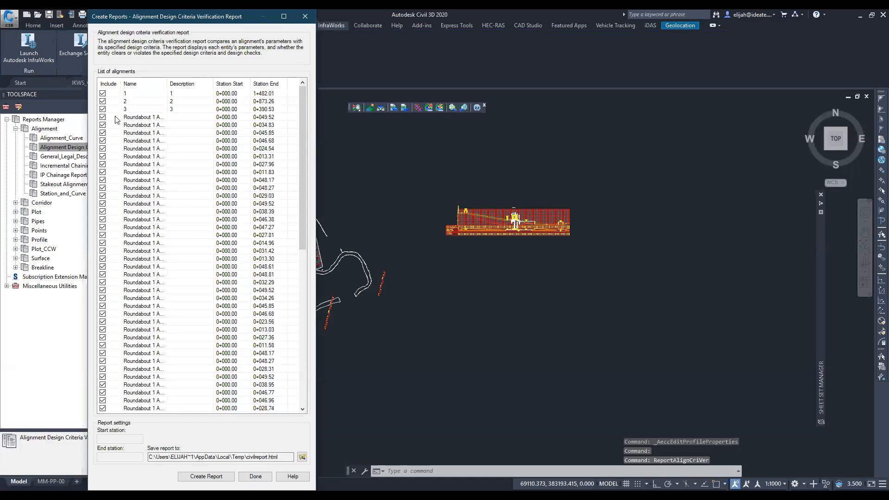
# - Exclude alignments 2 and 3 and the listed Roundabout 1 alignments from the report, keeping alignment 1 included
pyautogui.click(102, 101)
pyautogui.click(103, 108)
pyautogui.click(103, 116)
pyautogui.click(103, 124)
pyautogui.click(103, 132)
pyautogui.click(103, 140)
pyautogui.click(103, 148)
pyautogui.click(103, 156)
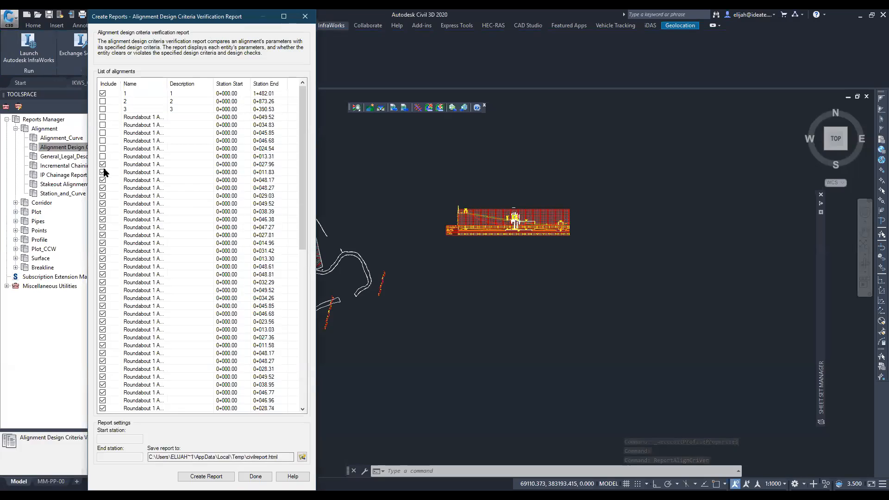
pyautogui.click(103, 164)
pyautogui.click(103, 172)
pyautogui.click(102, 180)
pyautogui.click(103, 187)
pyautogui.click(103, 196)
pyautogui.click(103, 203)
pyautogui.click(103, 211)
pyautogui.click(103, 219)
pyautogui.click(103, 227)
pyautogui.click(102, 235)
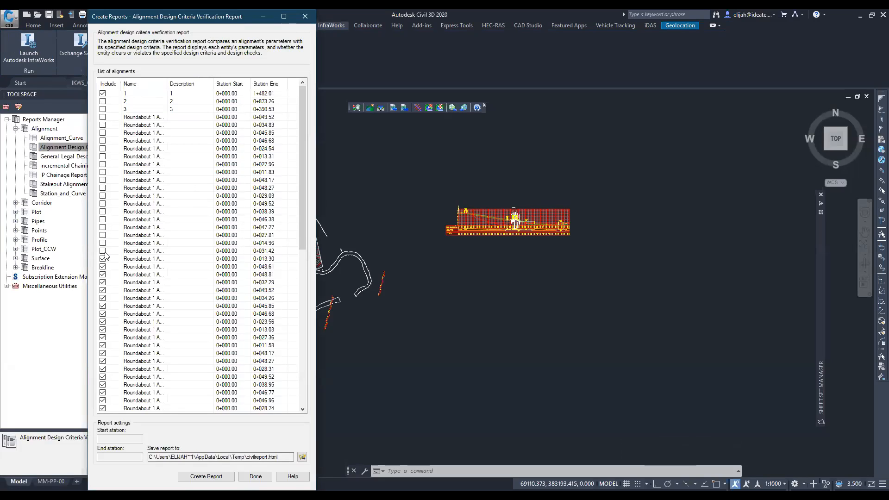
pyautogui.click(101, 260)
pyautogui.click(103, 273)
pyautogui.click(103, 281)
pyautogui.click(101, 290)
pyautogui.click(103, 298)
pyautogui.click(103, 305)
pyautogui.click(103, 313)
pyautogui.click(102, 321)
pyautogui.click(103, 329)
pyautogui.click(103, 337)
pyautogui.click(102, 345)
pyautogui.click(103, 353)
pyautogui.click(103, 361)
pyautogui.click(103, 368)
pyautogui.click(102, 376)
pyautogui.click(103, 384)
pyautogui.click(102, 392)
pyautogui.click(103, 400)
pyautogui.click(103, 407)
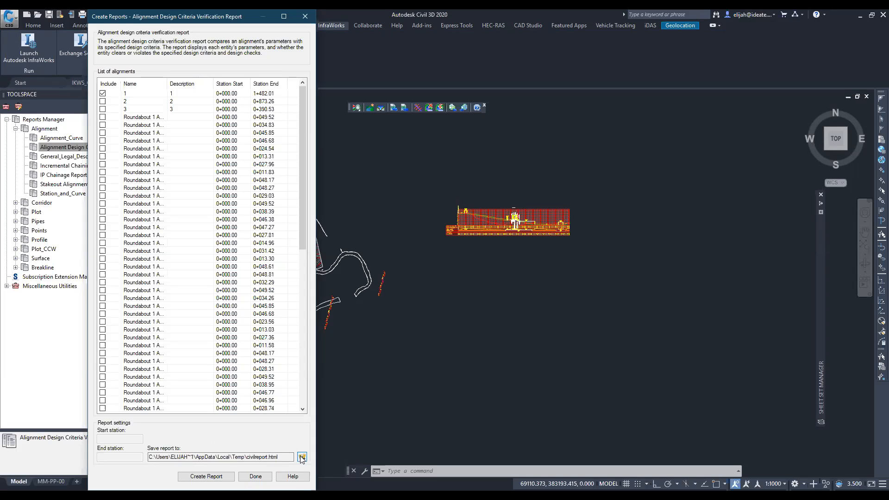
# - Create the alignment verification report and save it as a Word 97-2003 document named CivilReport
pyautogui.click(206, 476)
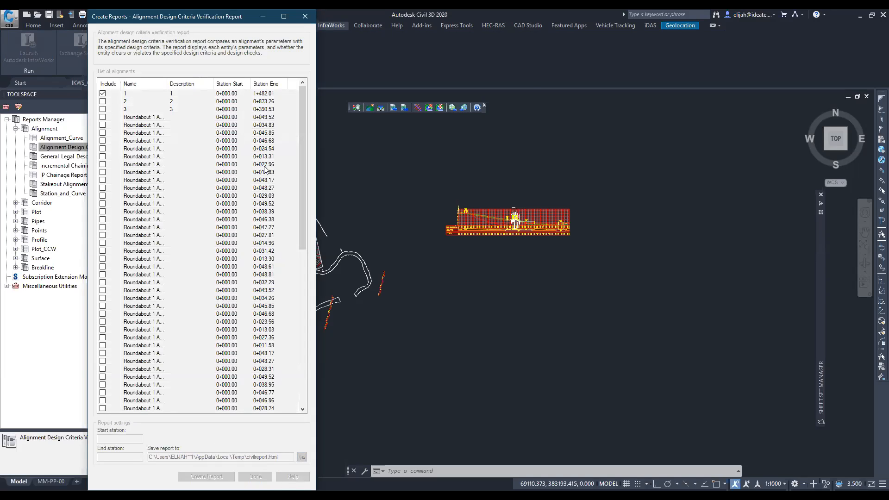
pyautogui.click(246, 237)
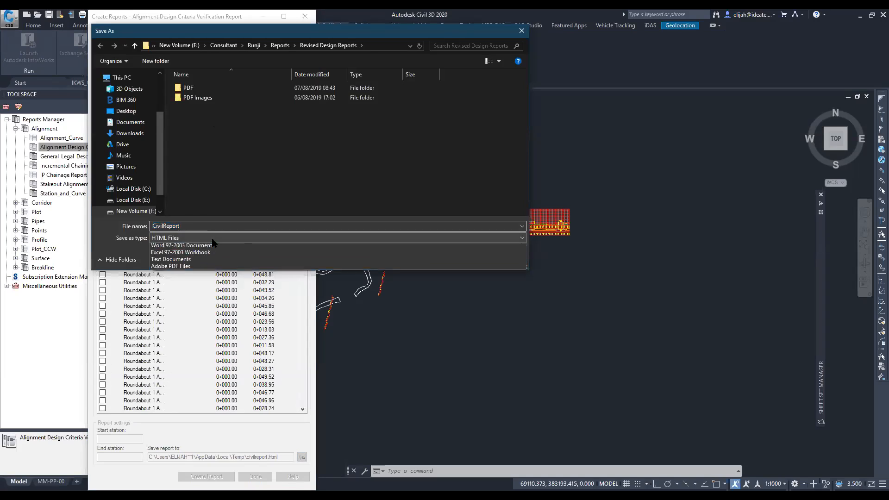
pyautogui.click(181, 254)
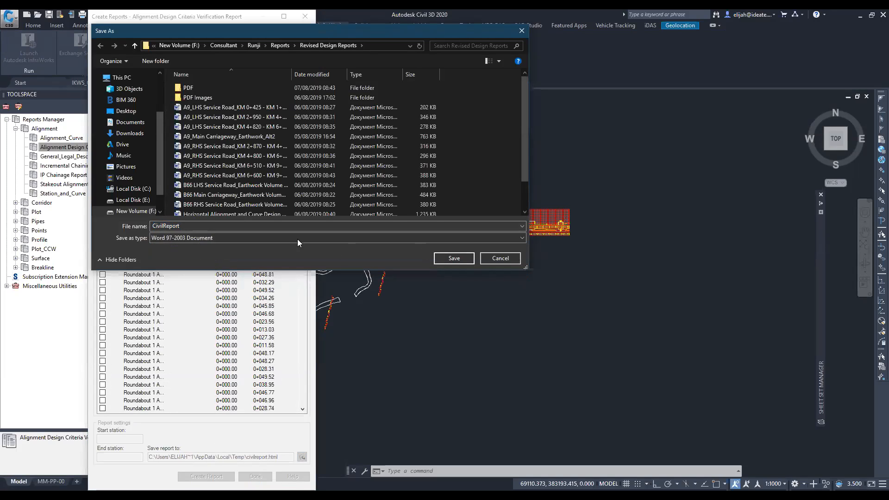
pyautogui.click(453, 258)
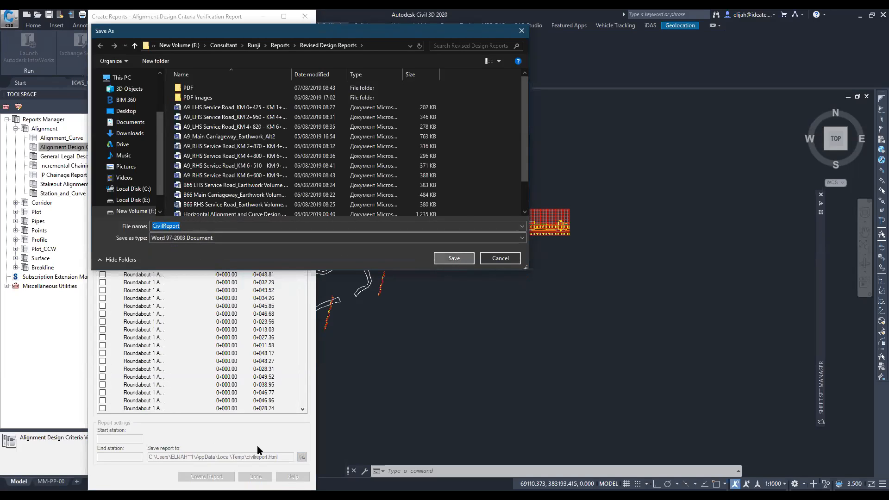
pyautogui.click(206, 475)
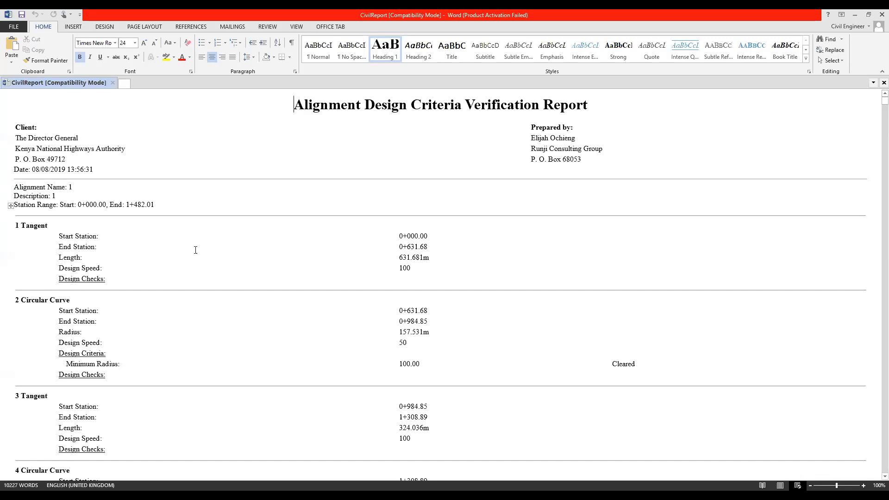
# - Review the end station, radius, design speed and minimum-radius check of alignment 1's circular curve 2 in the report
pyautogui.click(419, 269)
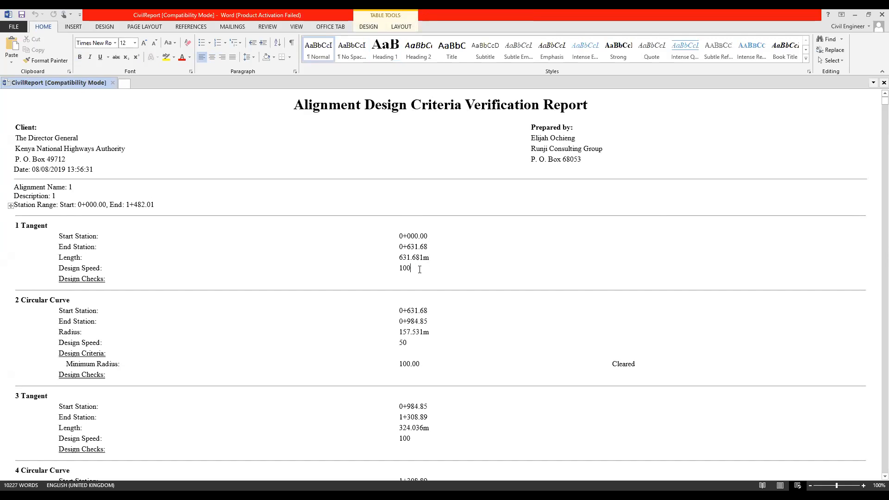
pyautogui.scroll(-3, 419, 269)
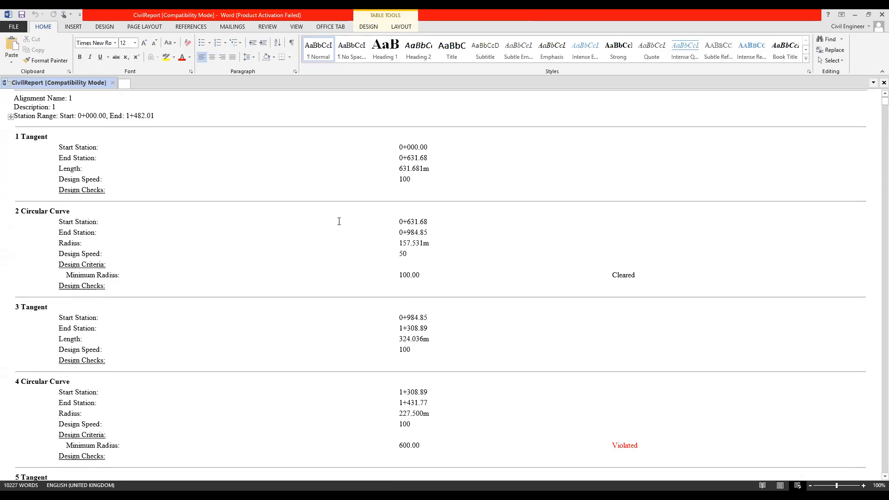
pyautogui.doubleClick(417, 232)
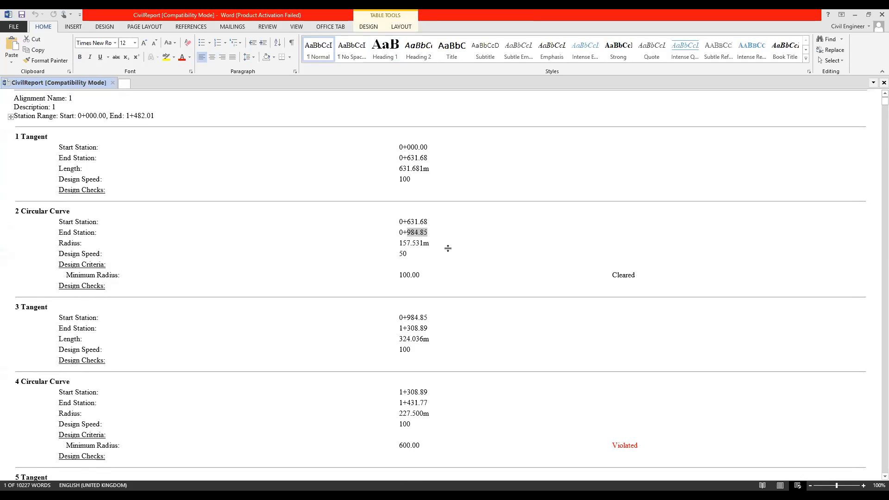
pyautogui.moveTo(432, 244); pyautogui.dragTo(384, 243)
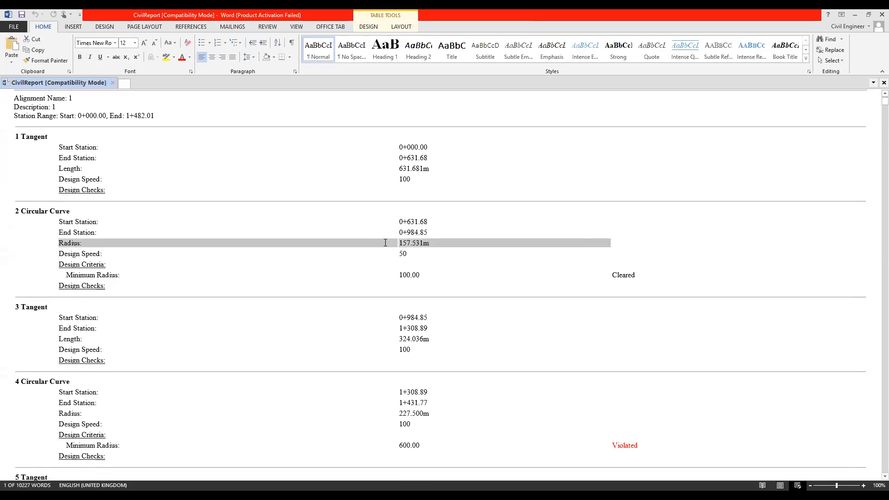
pyautogui.click(416, 256)
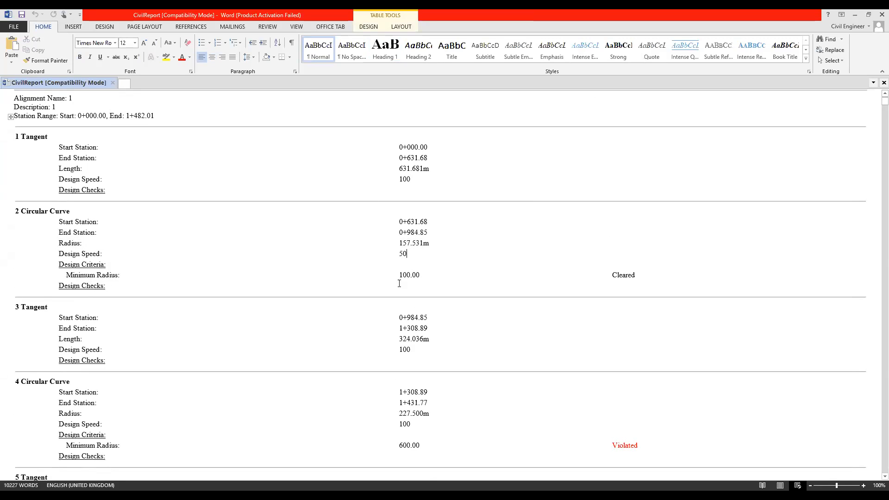
pyautogui.moveTo(420, 275); pyautogui.dragTo(392, 277)
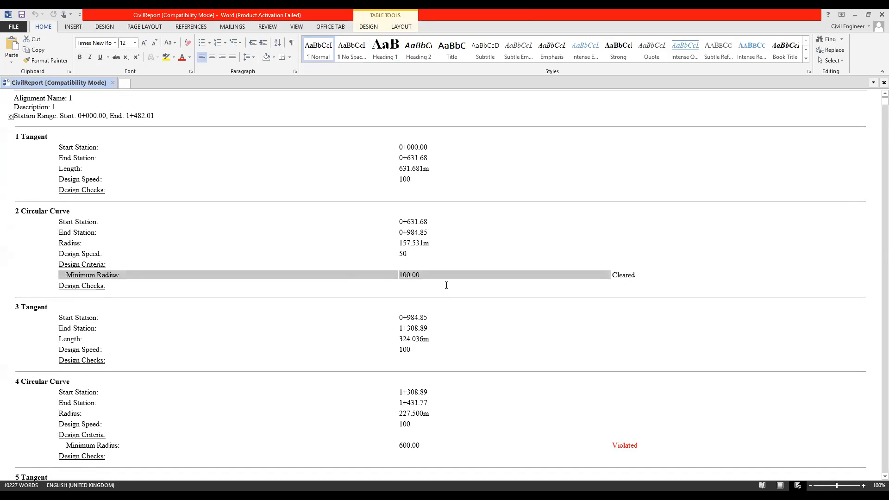
pyautogui.click(432, 274)
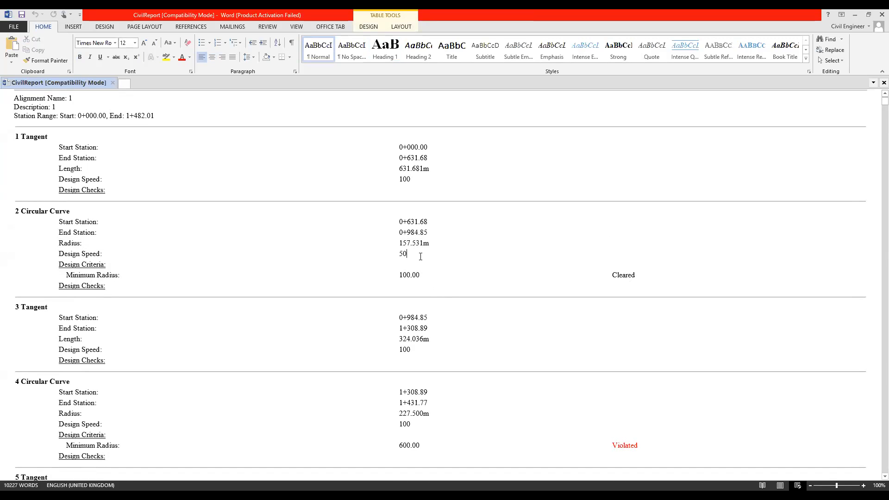
pyautogui.moveTo(640, 283); pyautogui.dragTo(76, 222)
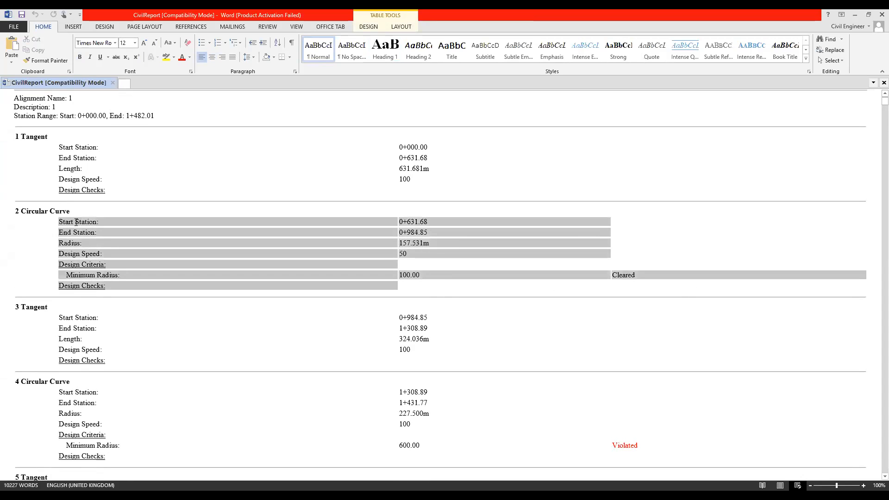
# - Review the minimum-radius check of alignment 1's circular curve 4 in the report and switch back to Civil 3D
pyautogui.scroll(-5, 279, 292)
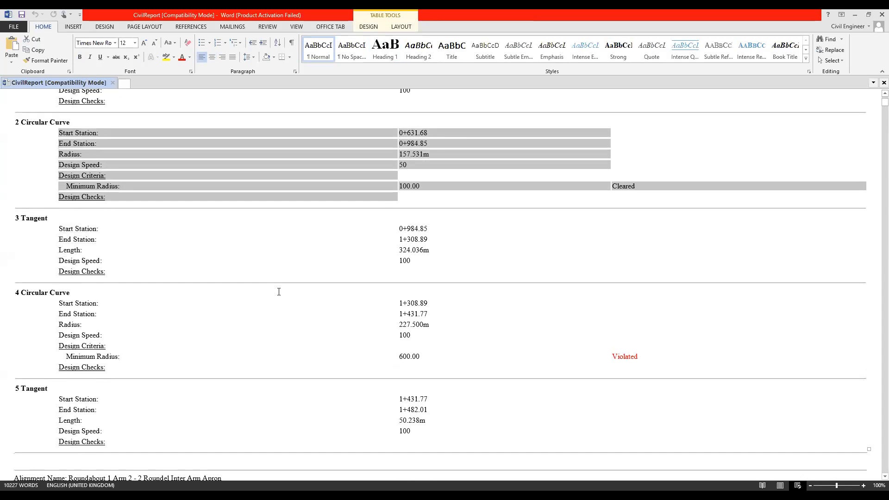
pyautogui.scroll(-3, 279, 291)
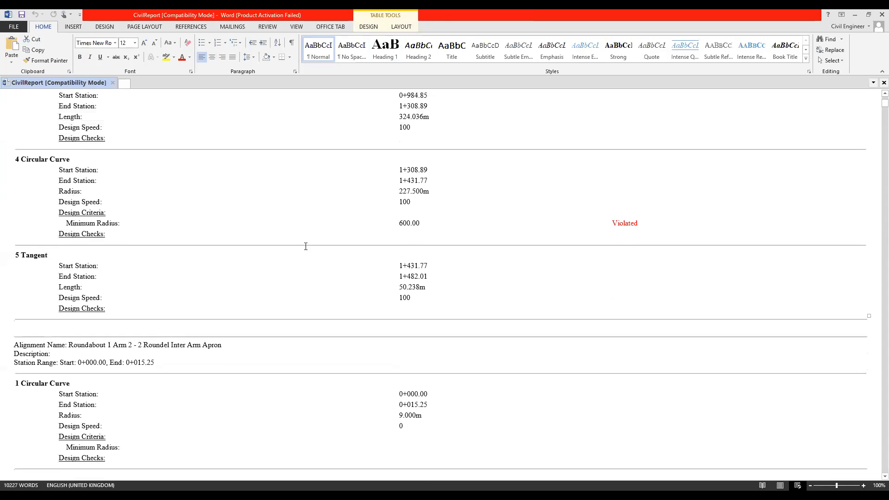
pyautogui.scroll(-5, 319, 239)
pyautogui.scroll(-10, 330, 233)
pyautogui.scroll(14, 336, 232)
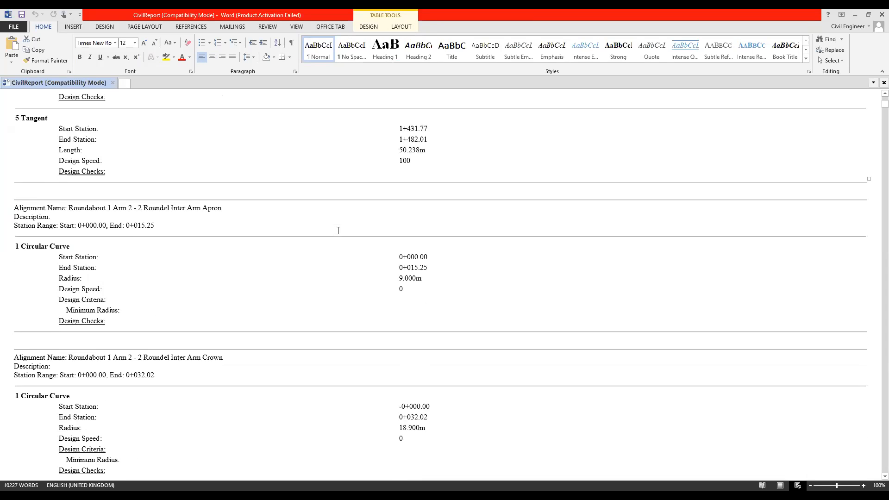
pyautogui.moveTo(644, 195); pyautogui.dragTo(562, 197)
pyautogui.moveTo(652, 200); pyautogui.dragTo(611, 202)
pyautogui.click(608, 200)
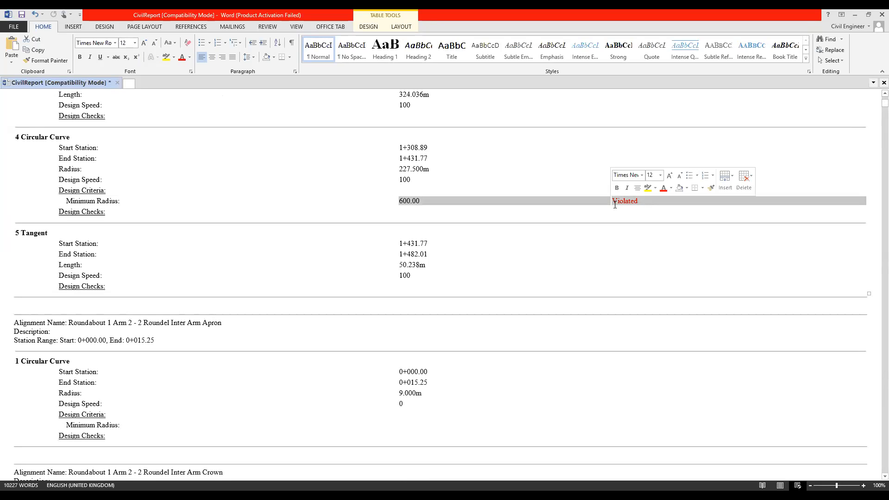
pyautogui.click(640, 199)
pyautogui.moveTo(640, 197); pyautogui.dragTo(622, 197)
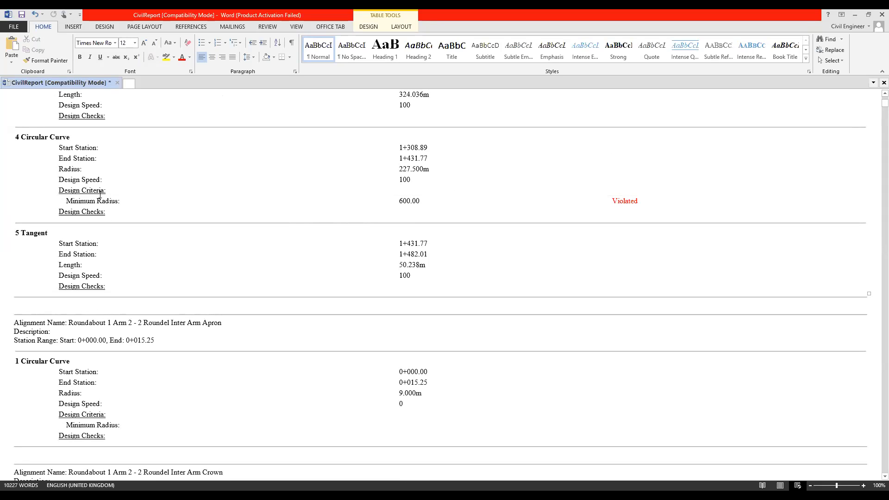
pyautogui.moveTo(402, 200); pyautogui.dragTo(407, 200)
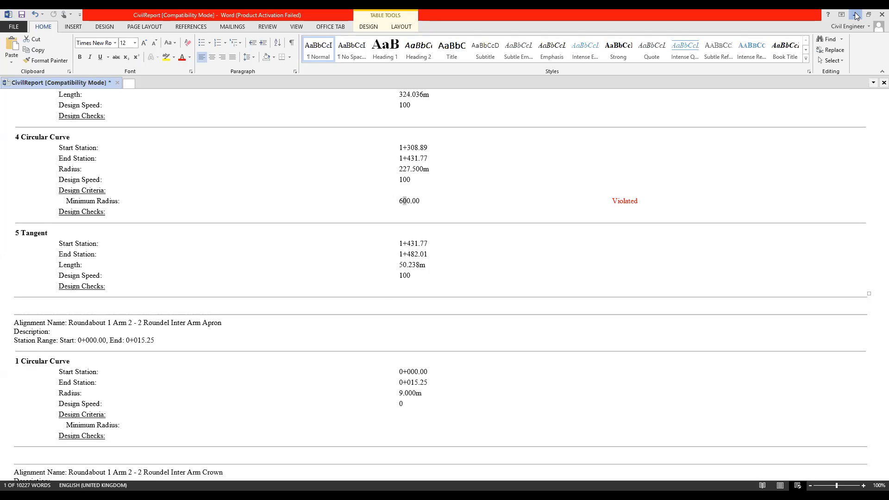
pyautogui.click(854, 14)
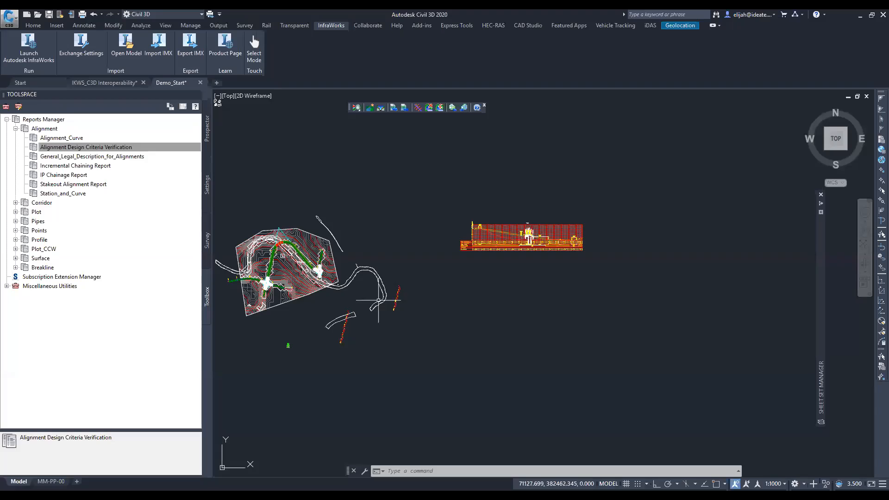
# - Examine the overall layout and the profile view with its bridge
pyautogui.moveTo(349, 276); pyautogui.dragTo(474, 272, button='middle')
pyautogui.scroll(-4, 479, 270)
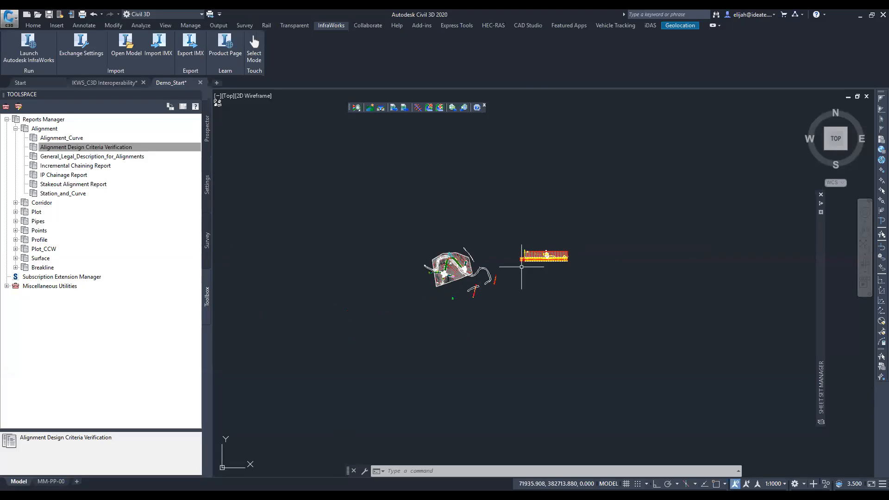
pyautogui.scroll(6, 522, 267)
pyautogui.moveTo(606, 217); pyautogui.dragTo(526, 239, button='middle')
pyautogui.scroll(5, 525, 239)
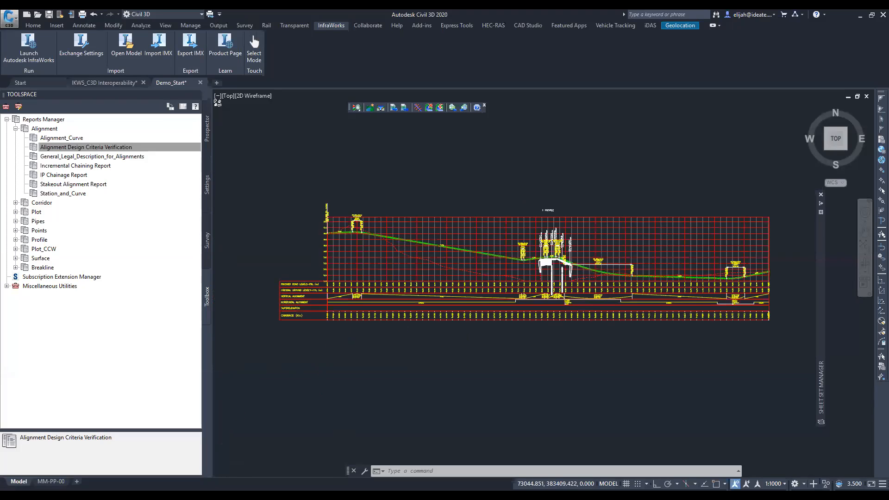
pyautogui.moveTo(400, 251); pyautogui.dragTo(570, 241, button='middle')
pyautogui.scroll(-7, 570, 241)
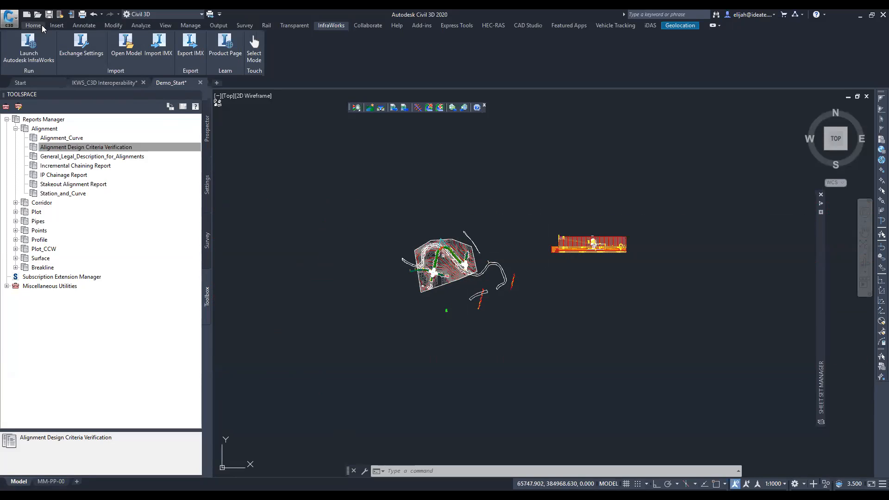
# - Create a sample line group for alignment 1 with the Road Sample Line style and the default data sources
pyautogui.scroll(2, 402, 234)
pyautogui.moveTo(509, 295)
pyautogui.mouseDown(button='middle')
pyautogui.moveTo(371, 276)
pyautogui.moveTo(388, 264)
pyautogui.mouseUp(button='middle')
pyautogui.scroll(2, 333, 264)
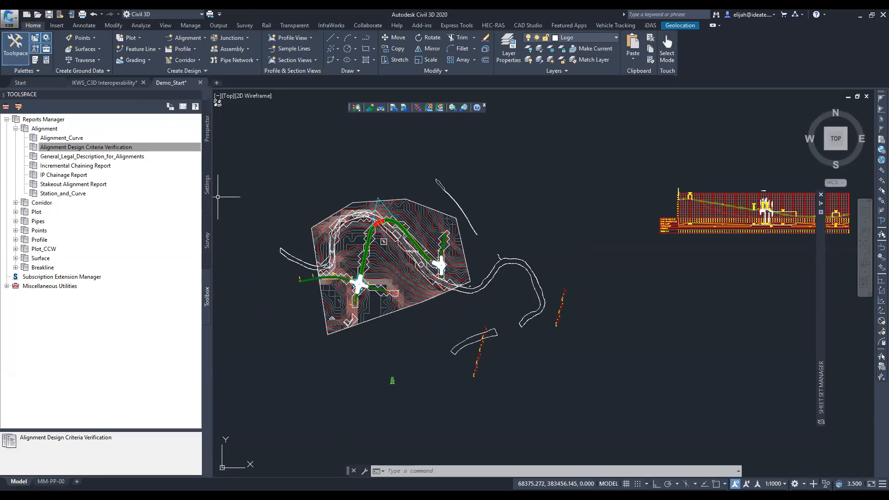
pyautogui.click(283, 48)
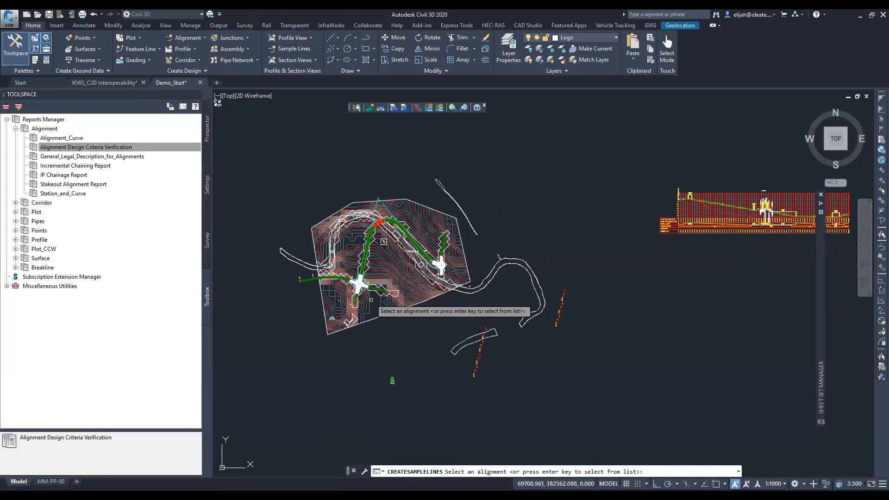
pyautogui.scroll(2, 410, 218)
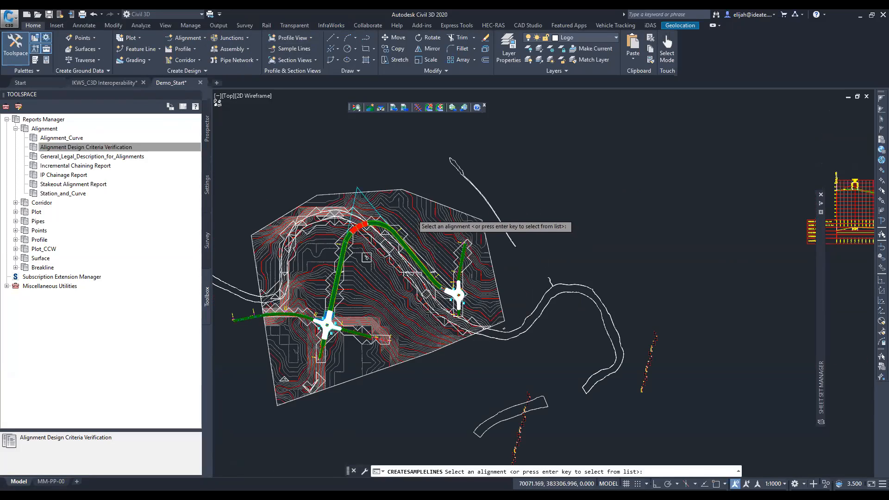
pyautogui.scroll(2, 410, 218)
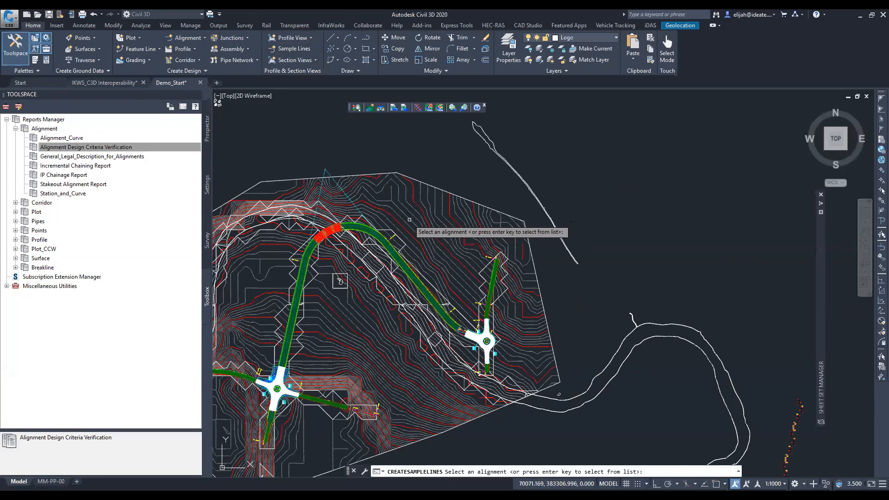
pyautogui.click(324, 174)
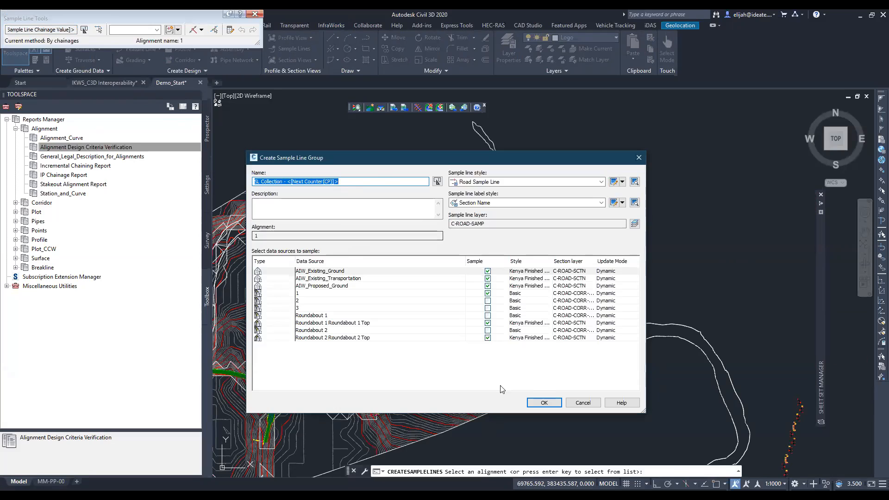
pyautogui.click(541, 403)
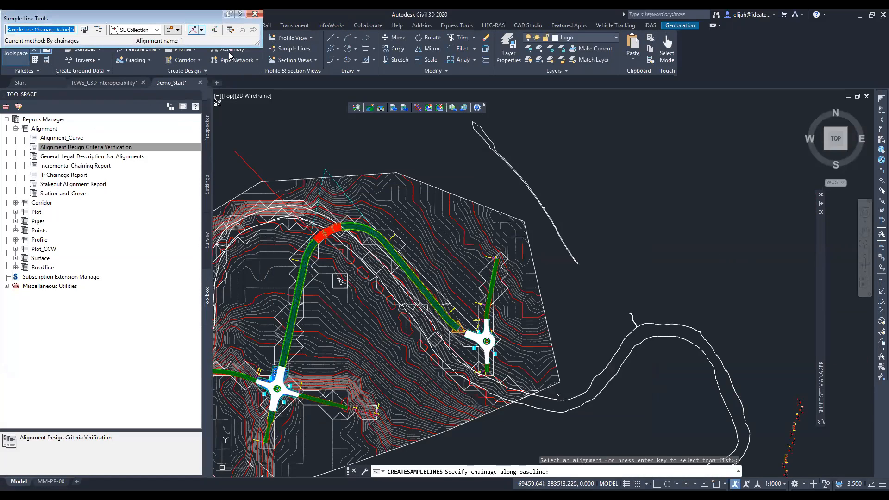
# - Create sample lines by chainage range along all of alignment 1, at 50 m increments on straights, curves and transitions
pyautogui.click(201, 30)
pyautogui.click(231, 41)
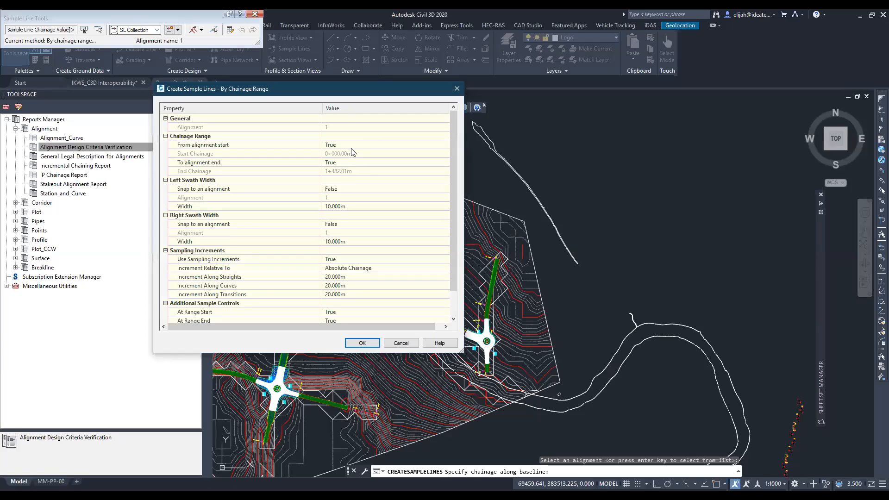
pyautogui.scroll(-1, 348, 245)
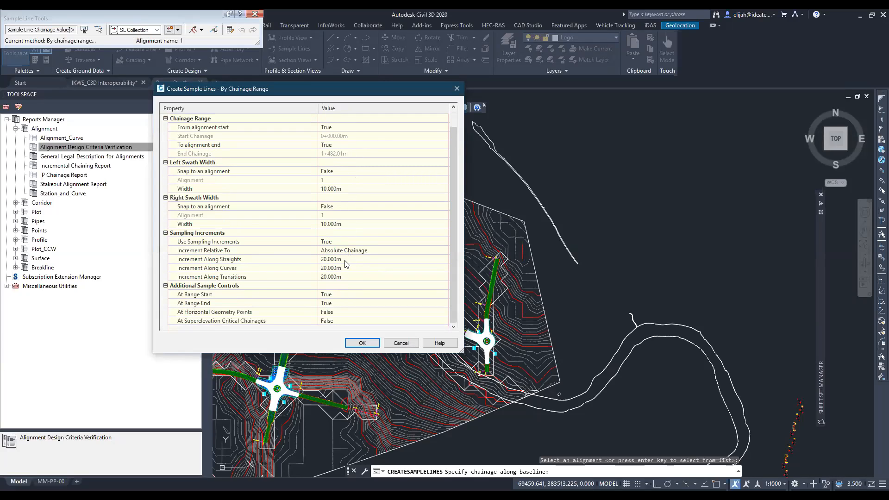
pyautogui.click(345, 260)
pyautogui.write('50')
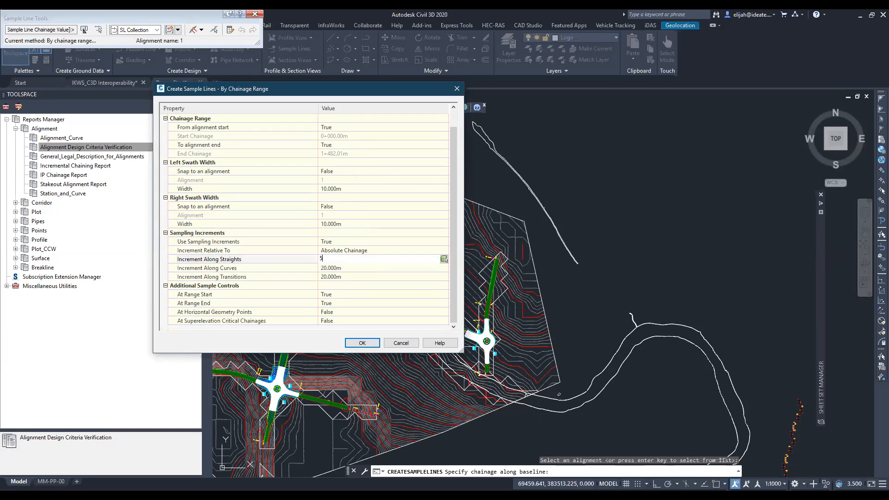
pyautogui.click(348, 268)
pyautogui.write('50')
pyautogui.click(351, 276)
pyautogui.write('50')
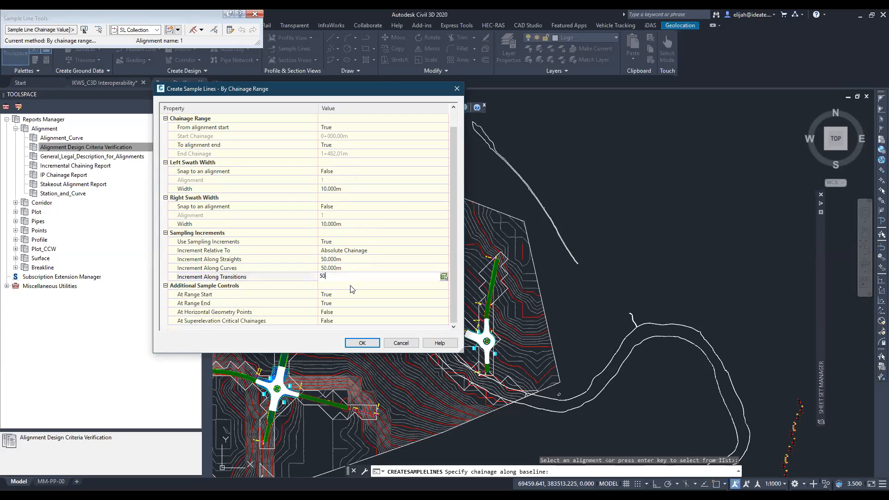
pyautogui.click(353, 295)
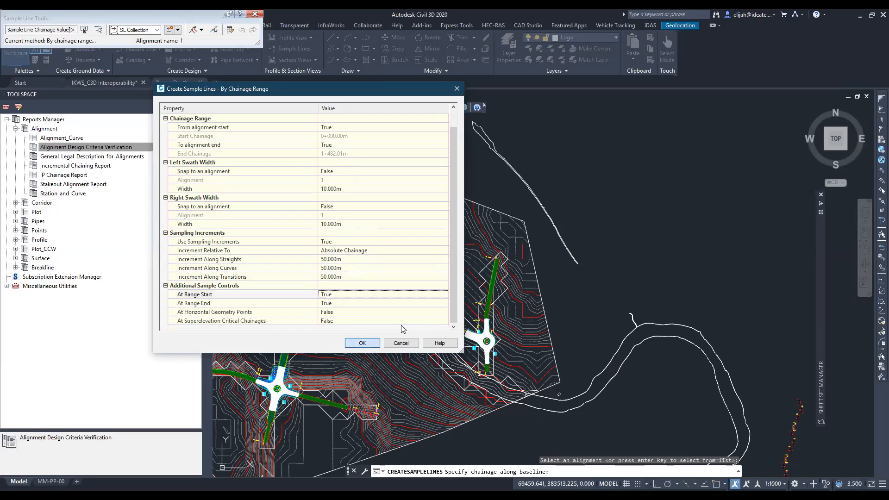
pyautogui.click(363, 343)
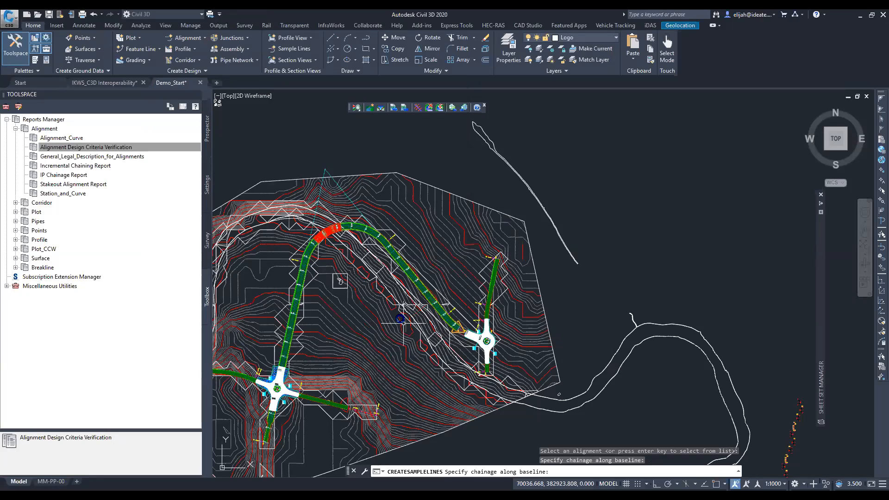
pyautogui.press('Return')
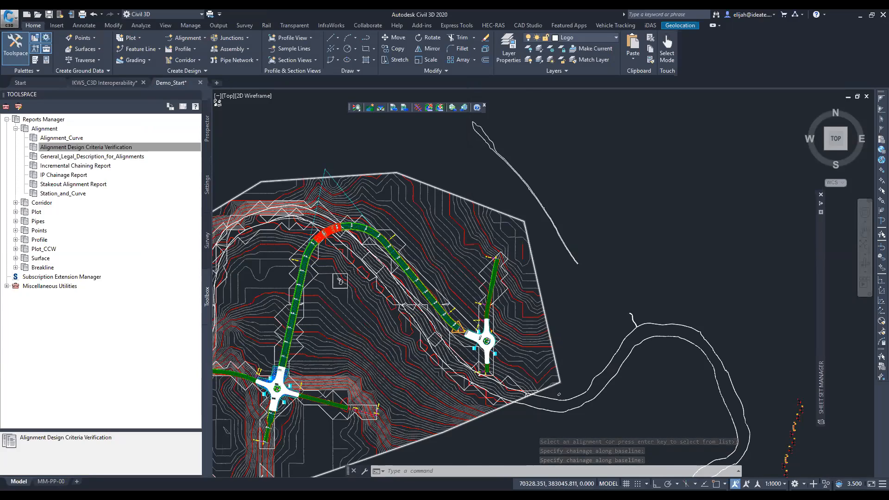
# - Start the Compute Materials command for alignment 1 using sample line group SL Collection - 1
pyautogui.scroll(3, 485, 296)
pyautogui.scroll(5, 459, 303)
pyautogui.scroll(-8, 481, 311)
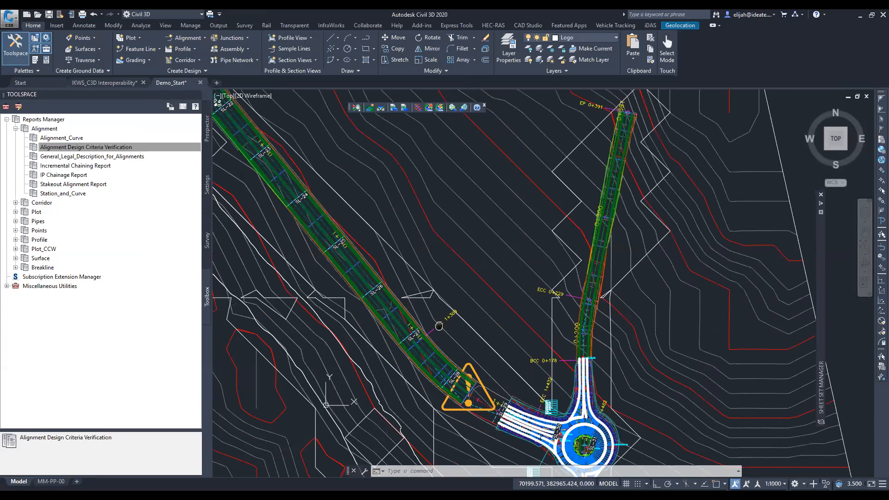
pyautogui.scroll(-2, 480, 311)
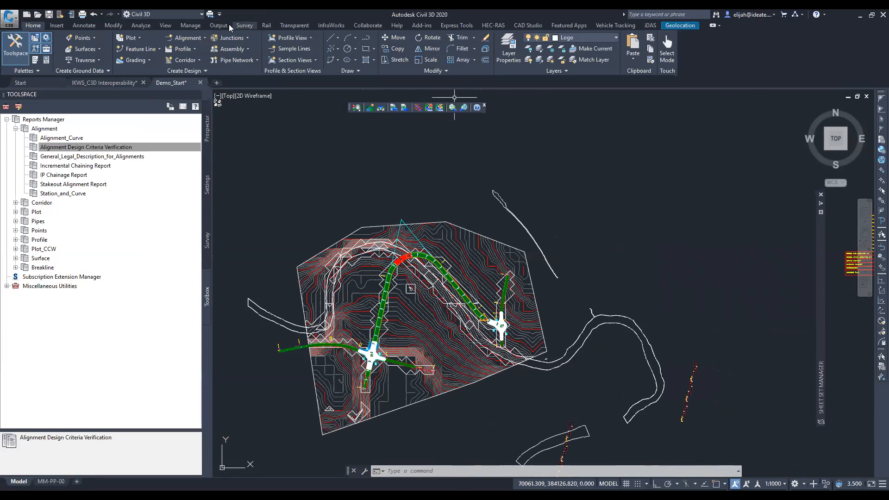
pyautogui.click(140, 25)
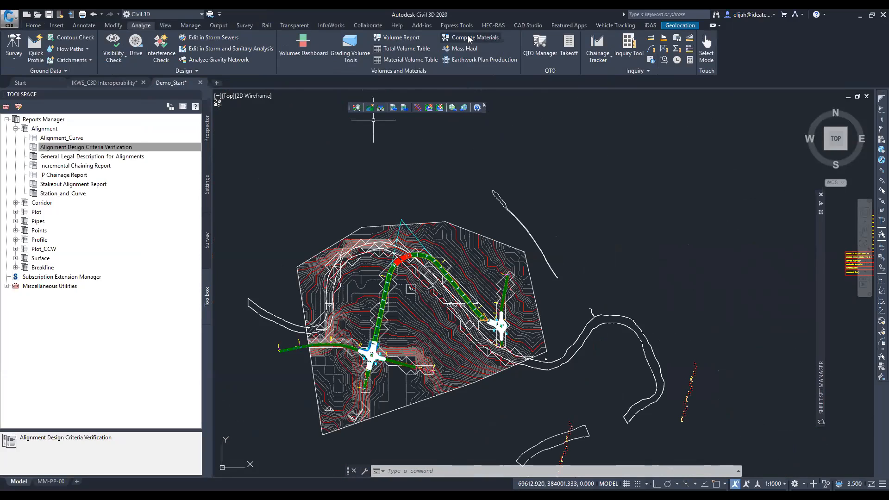
pyautogui.click(469, 39)
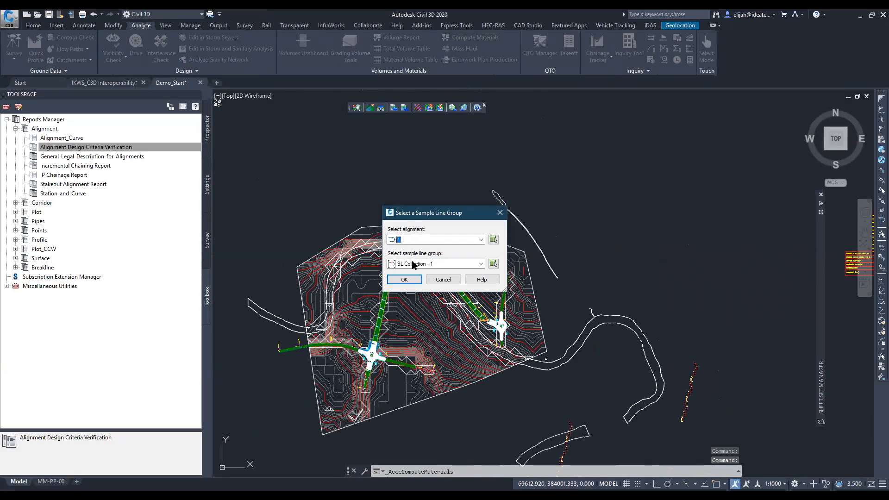
pyautogui.click(401, 281)
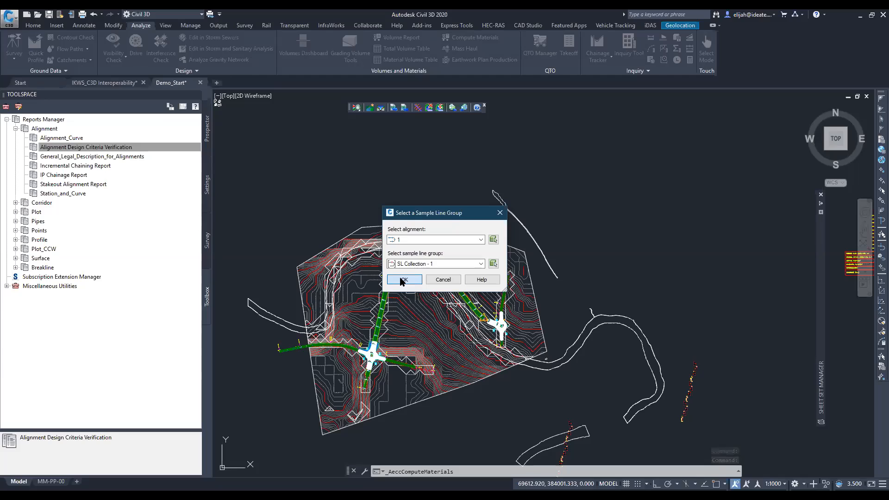
# - Compute Earthworks materials by Average End Area, mapping Existing Ground to AIW_Existing_Ground and Datum to AIW_Proposed_Ground
pyautogui.click(437, 213)
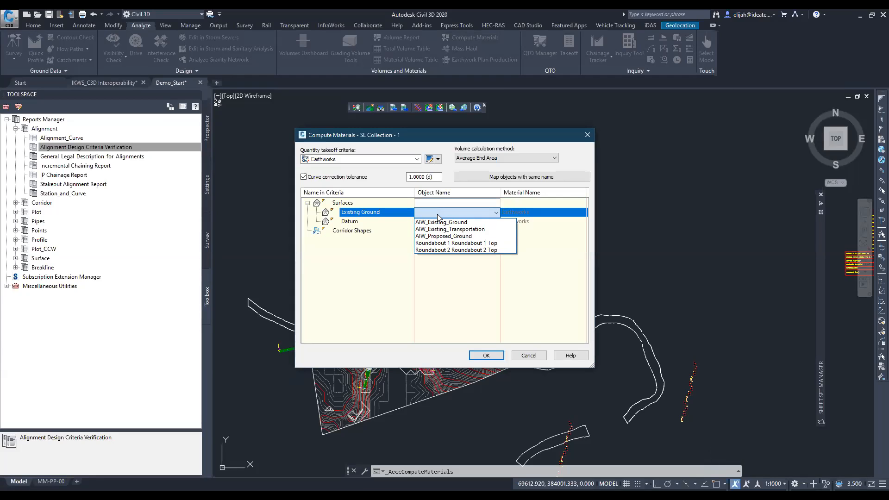
pyautogui.click(441, 223)
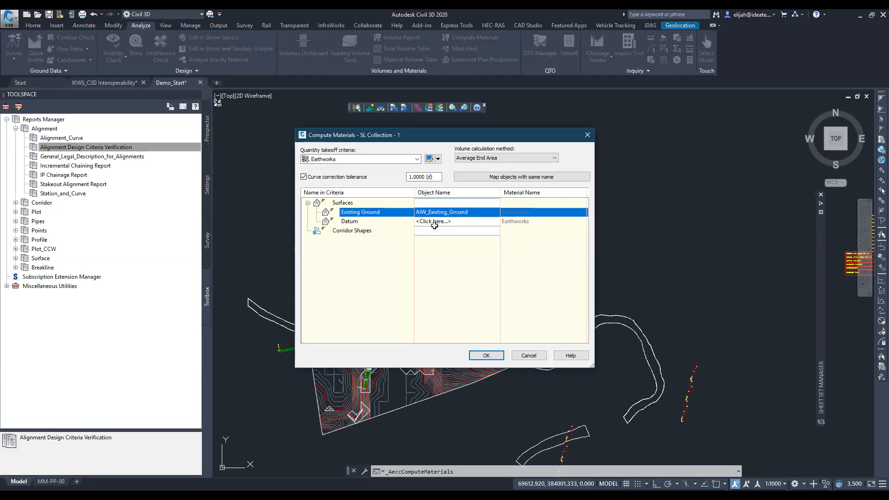
pyautogui.click(434, 222)
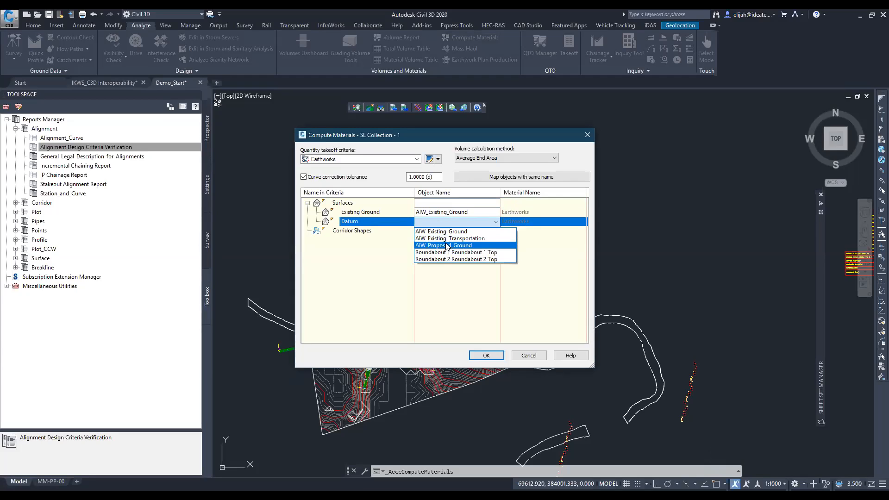
pyautogui.click(447, 246)
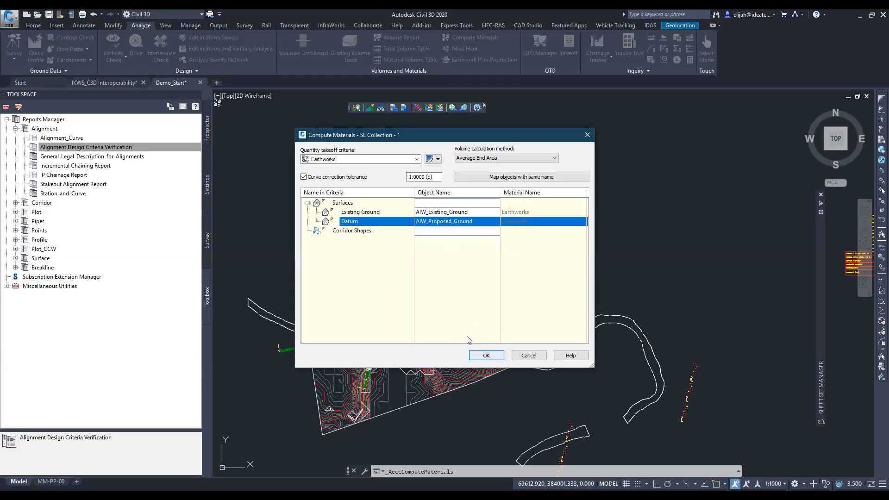
pyautogui.click(485, 158)
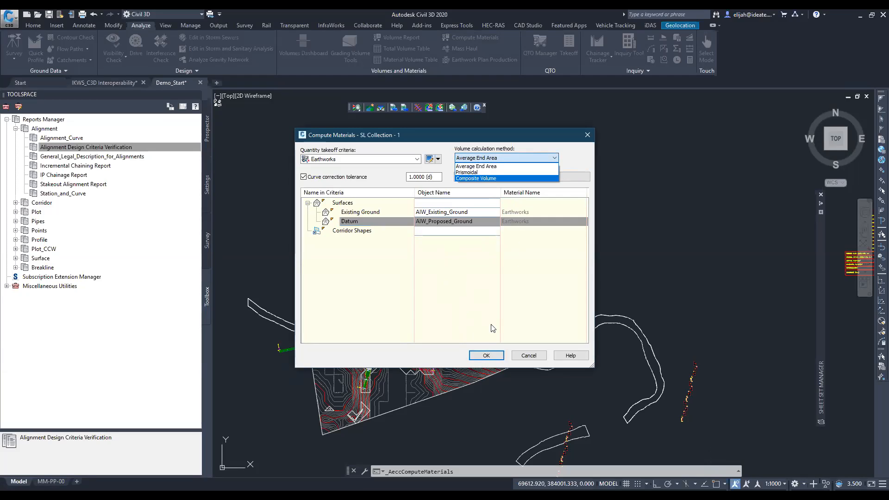
pyautogui.click(484, 359)
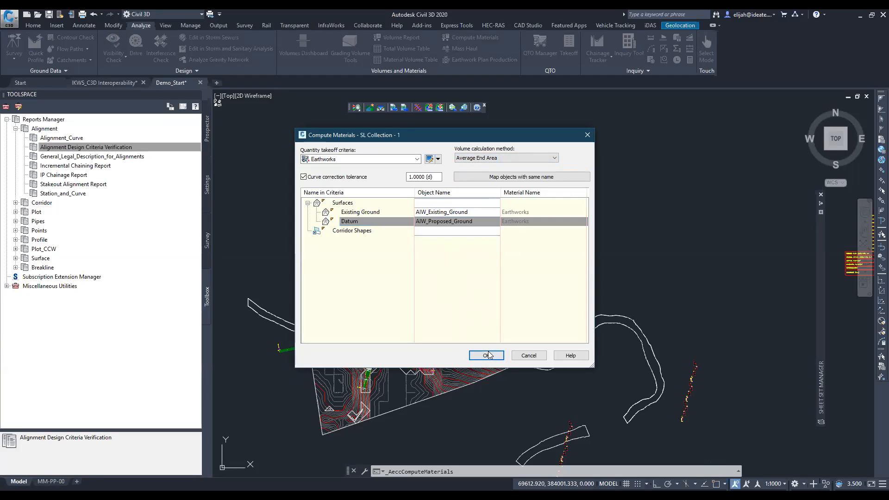
pyautogui.click(497, 358)
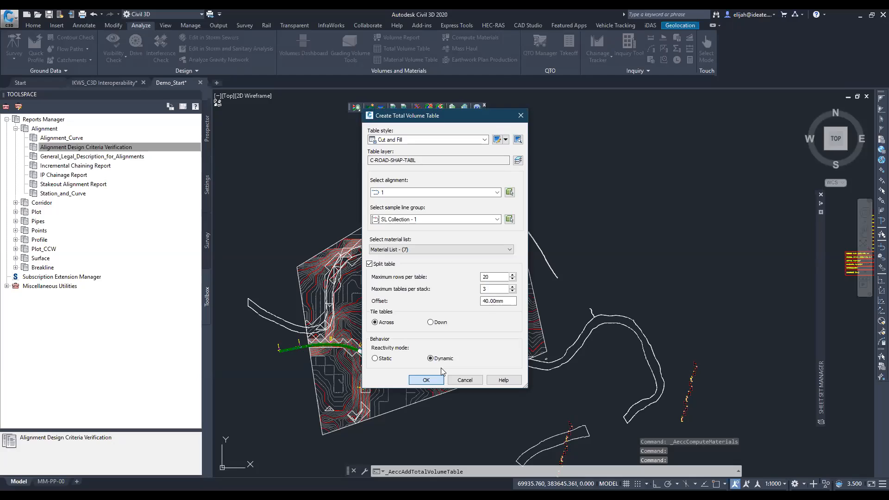
# - Place a dynamic Cut and Fill total volume table for SL Collection - 1 below the profile view
pyautogui.click(425, 379)
pyautogui.moveTo(678, 276); pyautogui.dragTo(376, 240, button='middle')
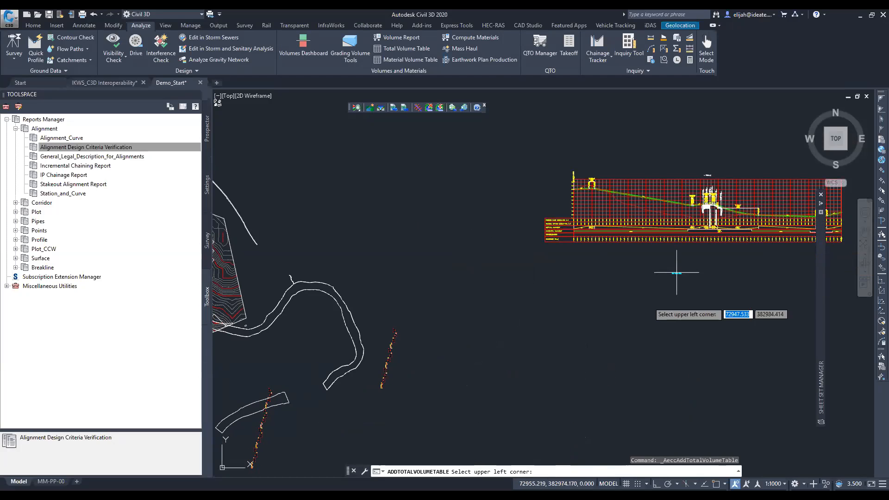
pyautogui.click(648, 303)
# - Examine the cut and fill areas and volumes per station in the total volume table
pyautogui.scroll(6, 678, 292)
pyautogui.scroll(2, 659, 357)
pyautogui.moveTo(659, 357)
pyautogui.mouseDown(button='middle')
pyautogui.moveTo(577, 303)
pyautogui.moveTo(544, 256)
pyautogui.mouseUp(button='middle')
pyautogui.scroll(2, 543, 256)
pyautogui.scroll(2, 469, 252)
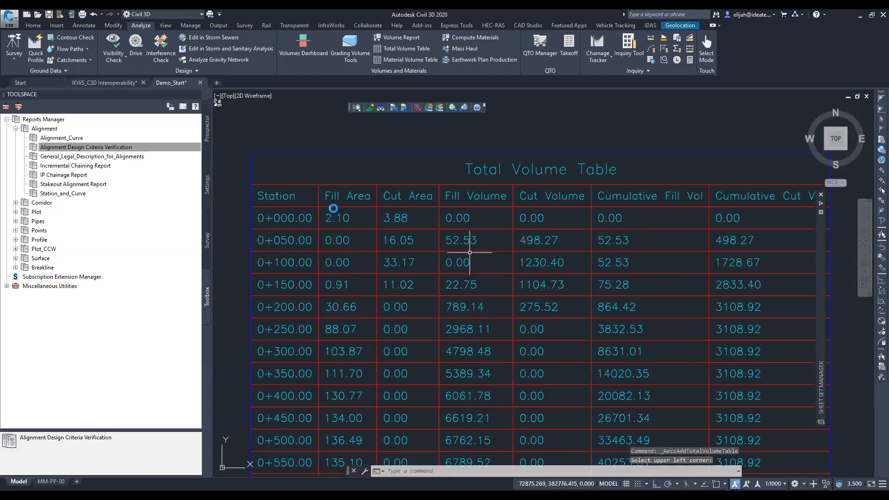
pyautogui.moveTo(425, 245); pyautogui.dragTo(487, 232, button='middle')
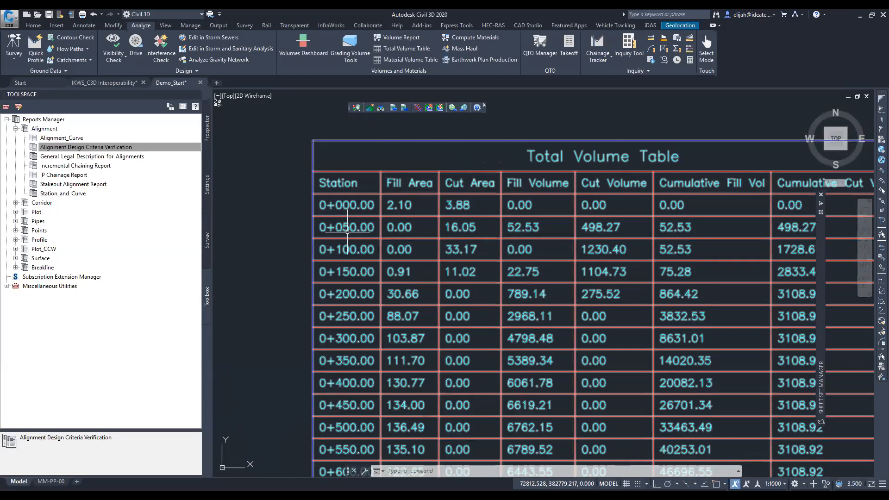
pyautogui.scroll(-4, 683, 215)
pyautogui.scroll(-5, 682, 216)
pyautogui.moveTo(612, 288); pyautogui.dragTo(614, 288, button='middle')
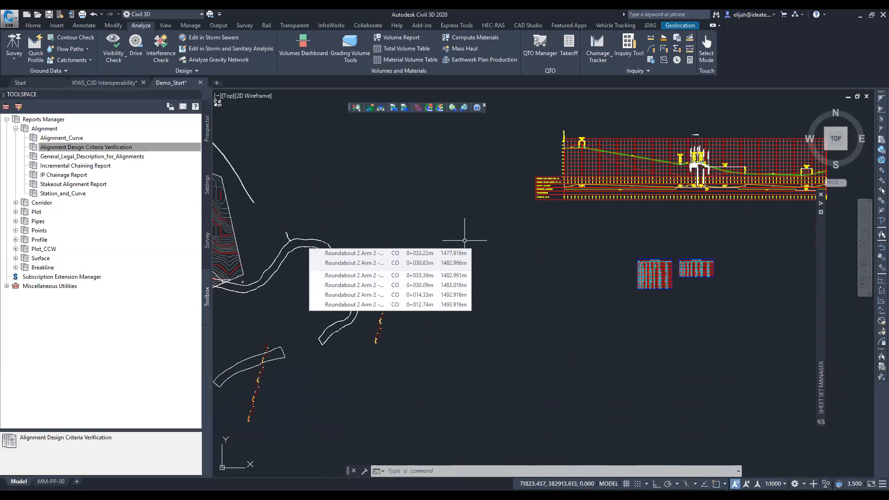
# - Create plan and profile view frames along alignment 1 with the OGL + DESIGN profile view style and UNRA Profile View Band Set
pyautogui.scroll(-4, 466, 280)
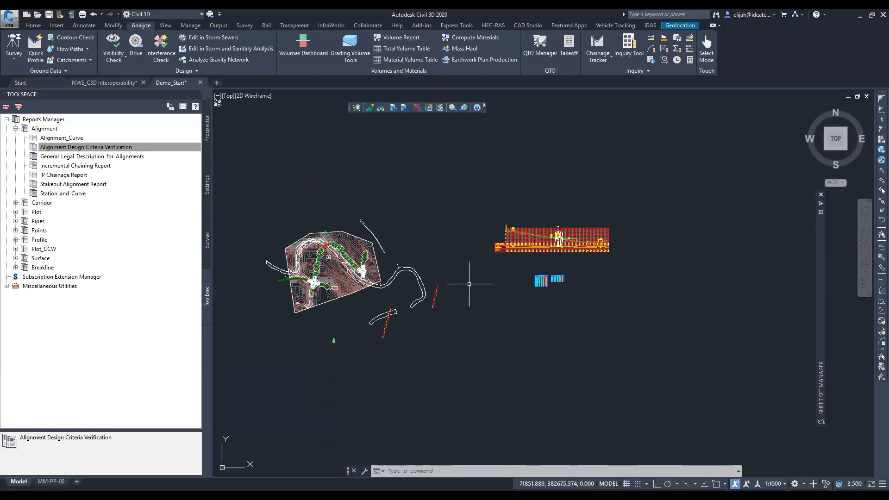
pyautogui.moveTo(281, 291); pyautogui.dragTo(417, 282, button='middle')
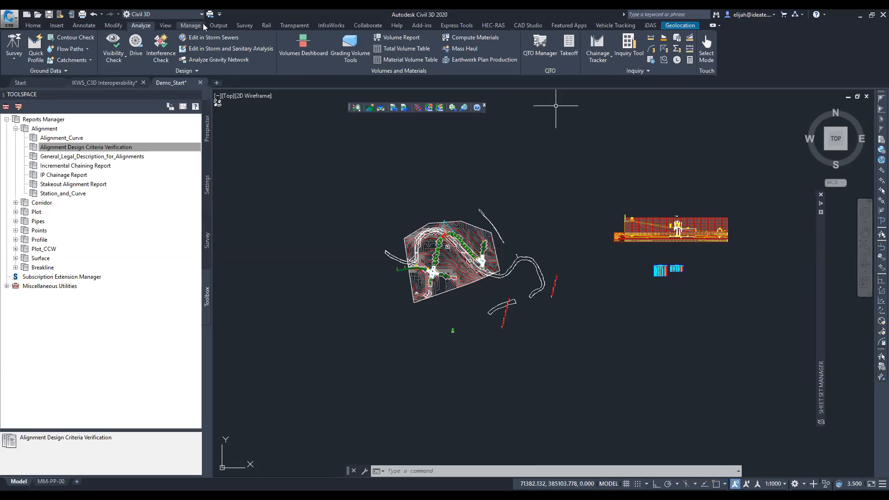
pyautogui.click(218, 25)
pyautogui.click(19, 44)
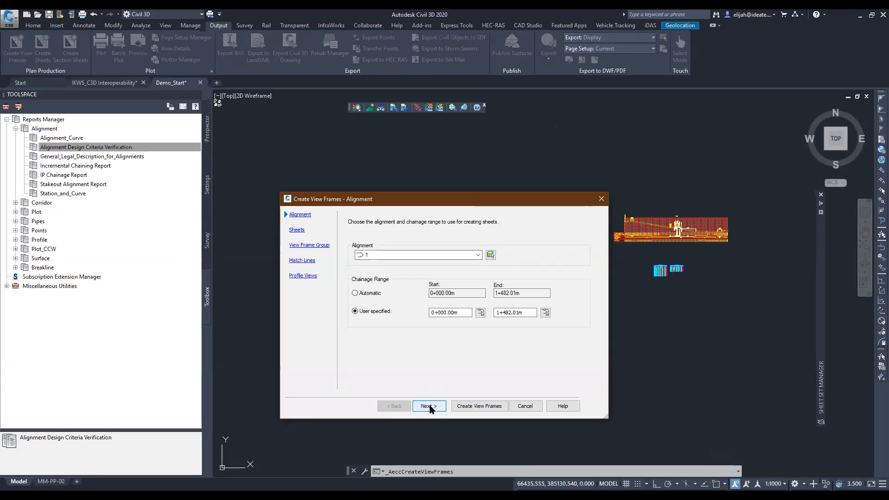
pyautogui.click(429, 406)
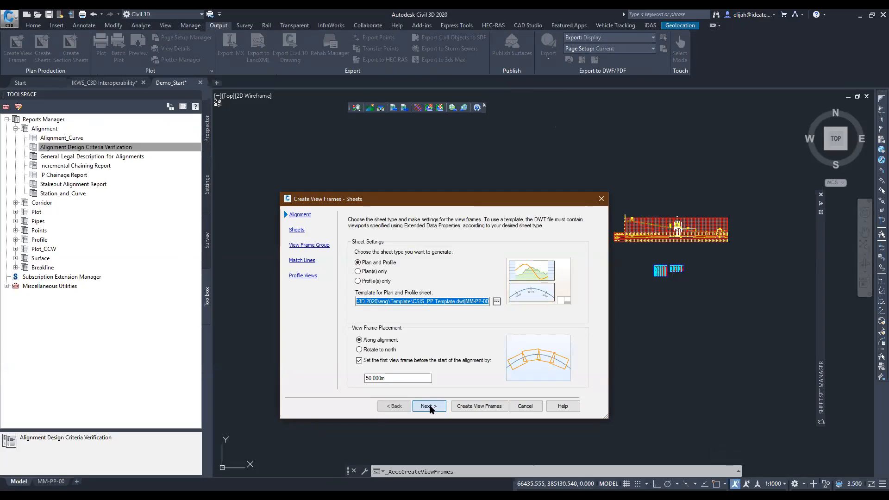
pyautogui.click(428, 406)
pyautogui.click(428, 406)
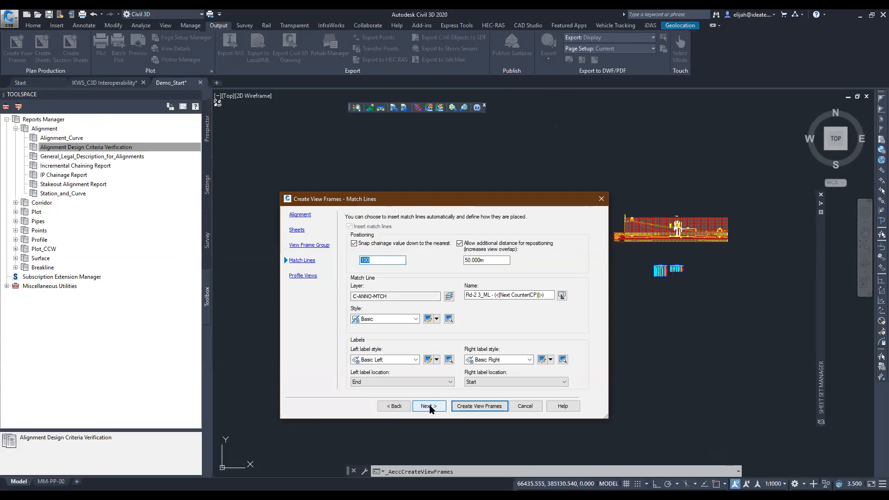
pyautogui.click(428, 406)
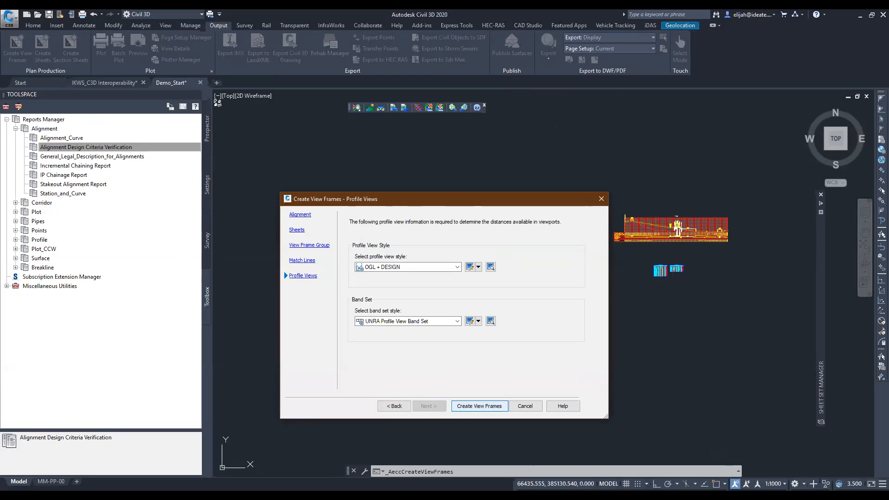
pyautogui.click(479, 406)
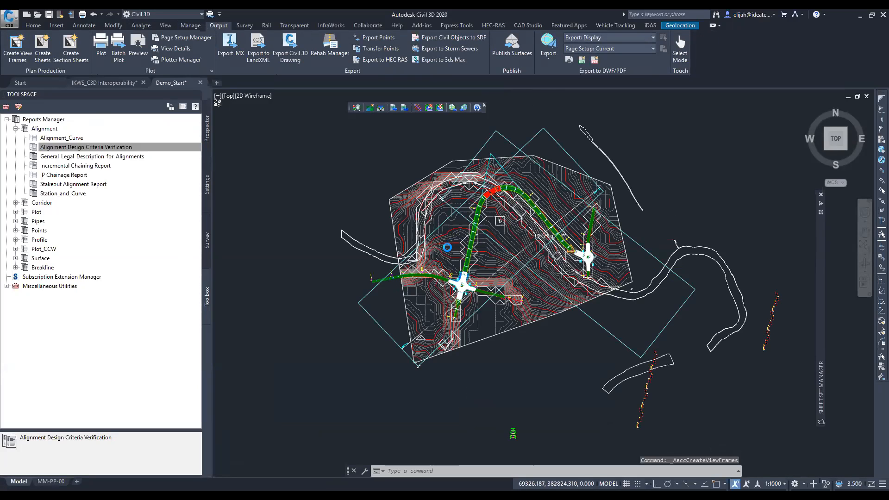
# - Set up Create Sheets for VFG - Road-2.3_P & P with all layouts in the current drawing and a new sheet set, and open the multiple profile view settings
pyautogui.scroll(2, 414, 264)
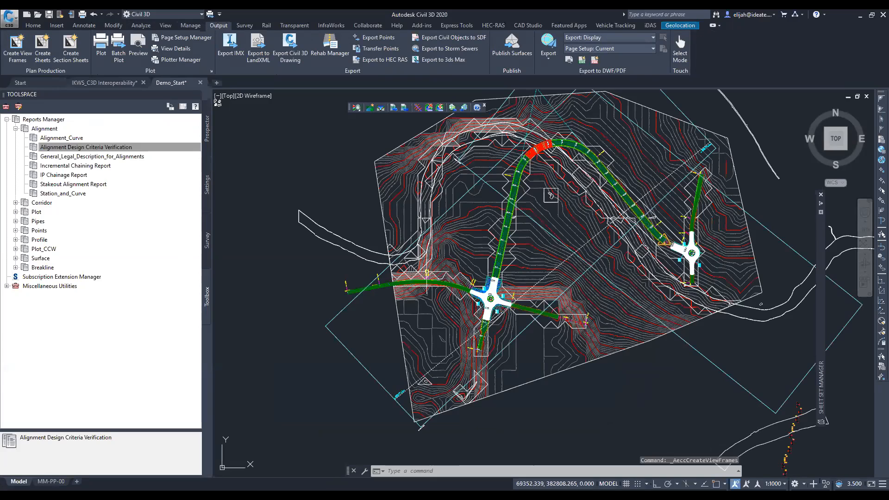
pyautogui.moveTo(427, 272); pyautogui.dragTo(377, 345, button='middle')
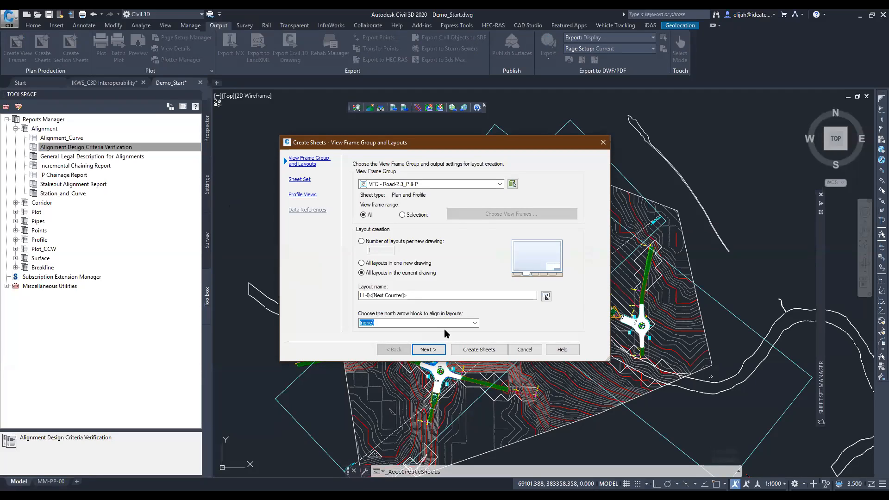
pyautogui.click(429, 350)
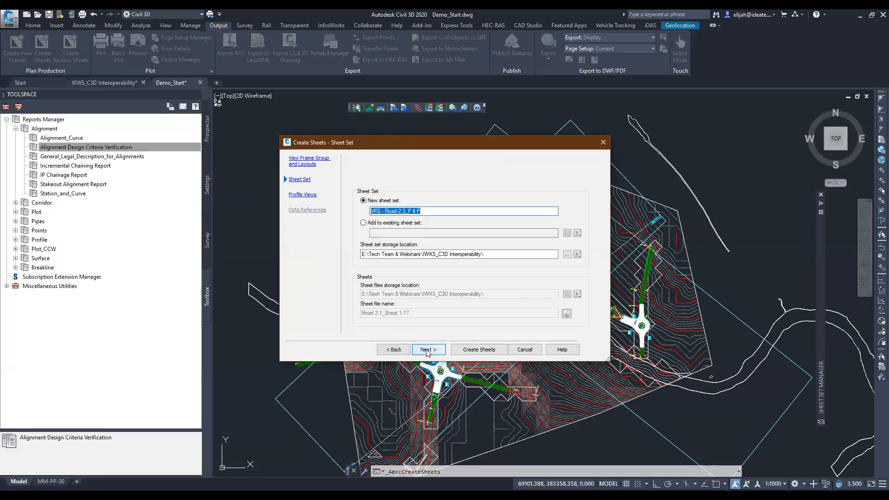
pyautogui.click(428, 351)
pyautogui.click(370, 260)
pyautogui.click(423, 273)
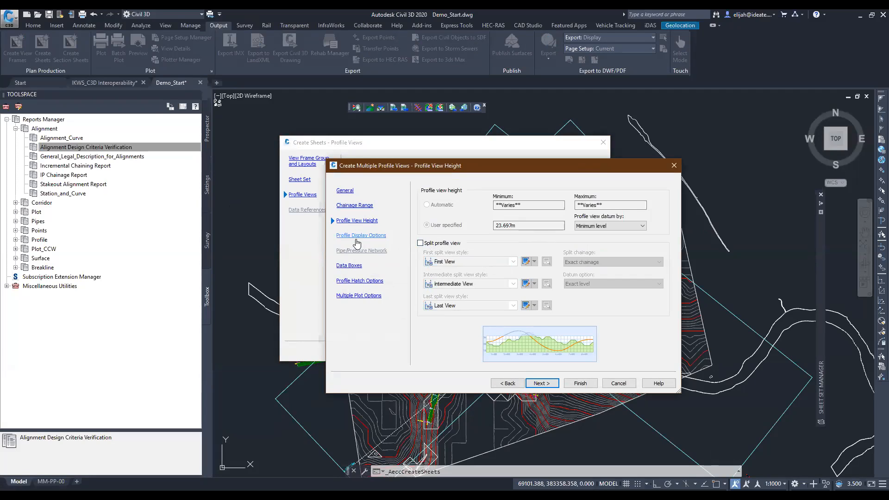
# - Assign the UNRA_P Label Set to design profile 1 in the profile display options
pyautogui.click(356, 236)
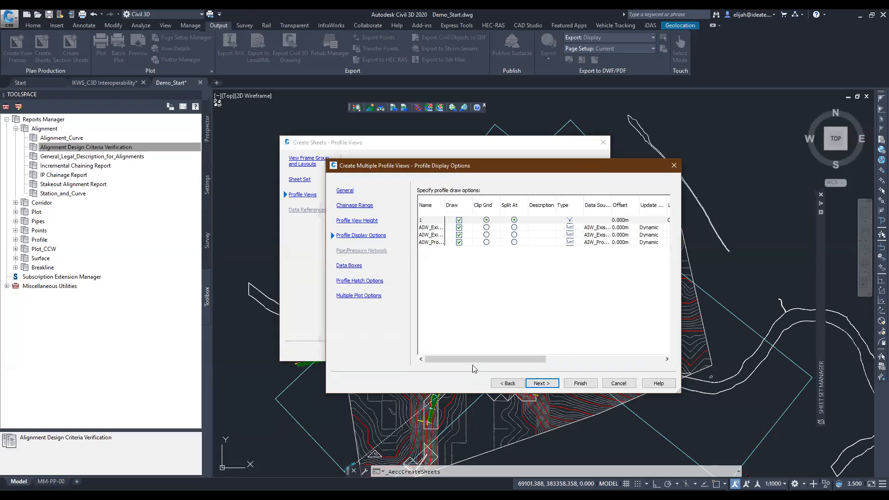
pyautogui.moveTo(485, 359); pyautogui.dragTo(570, 365)
pyautogui.click(594, 220)
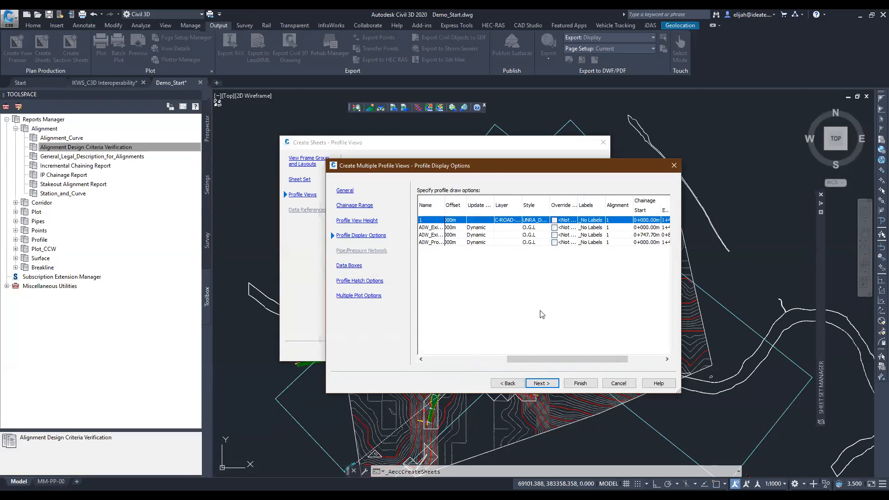
pyautogui.click(496, 340)
pyautogui.click(455, 364)
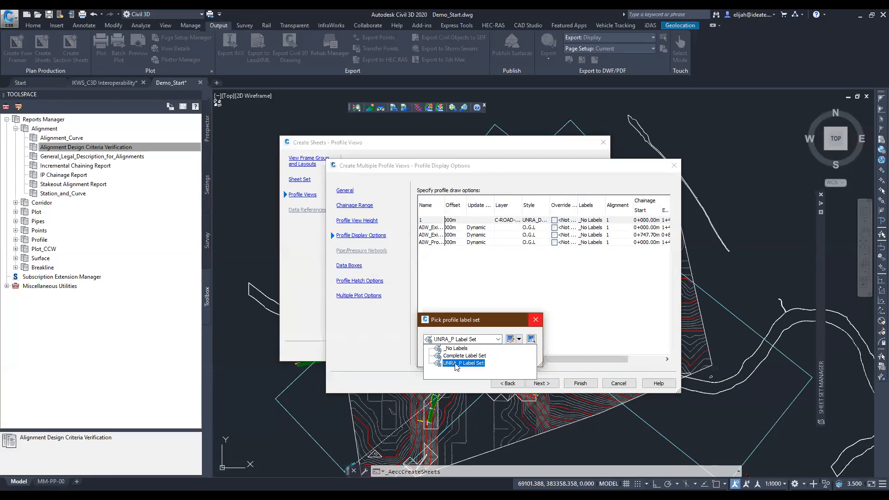
pyautogui.click(492, 357)
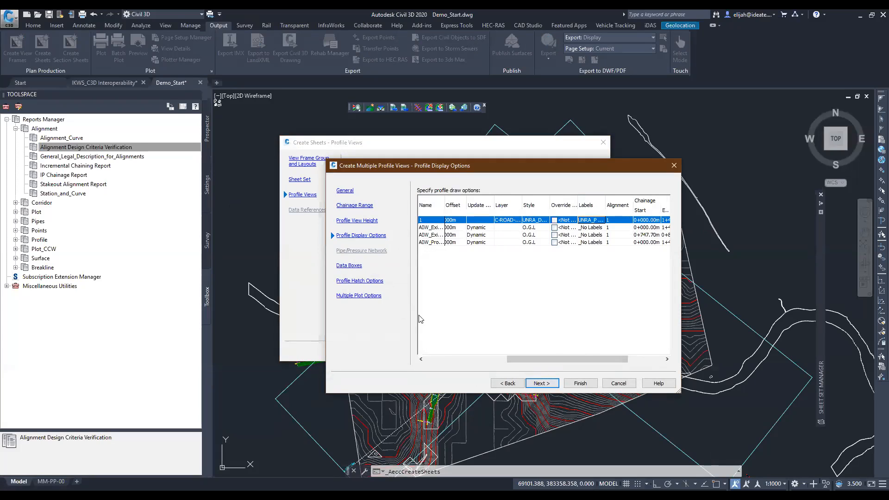
# - Set Profile1 and Profile2 of the O.G.L band to the AIW_Existing_Ground surface profile in the data boxes
pyautogui.click(550, 382)
pyautogui.click(545, 385)
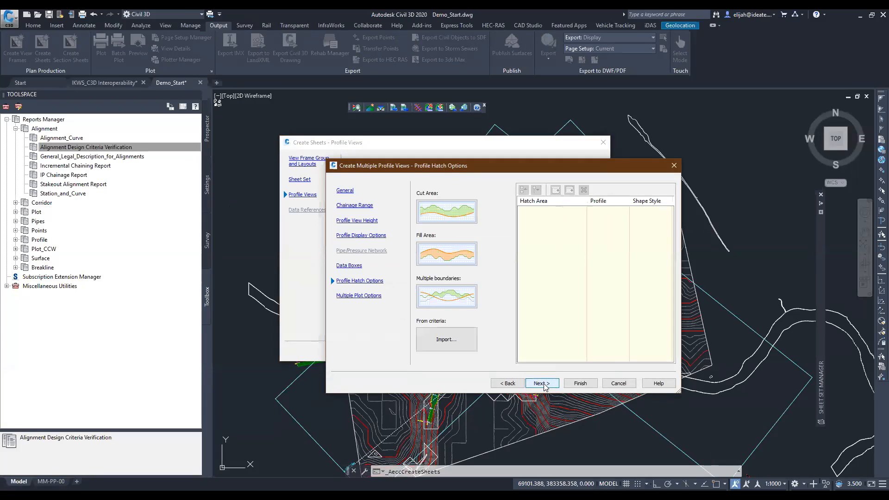
pyautogui.click(544, 383)
pyautogui.click(507, 383)
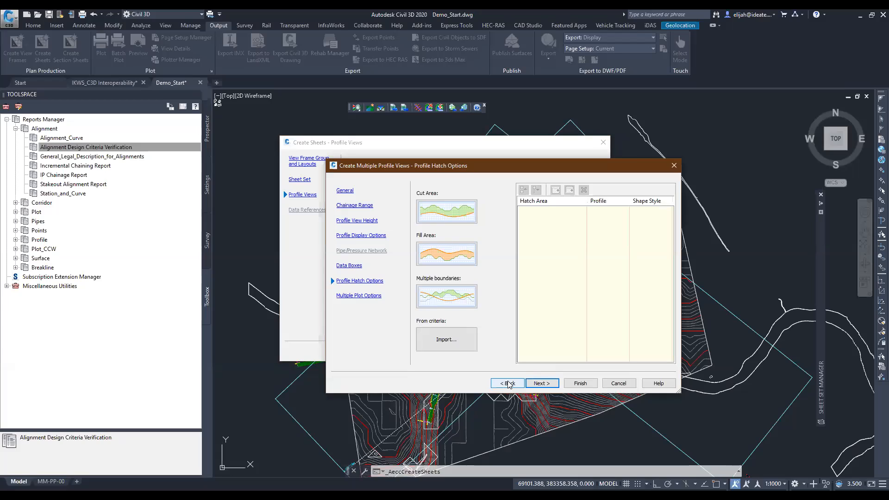
pyautogui.click(356, 267)
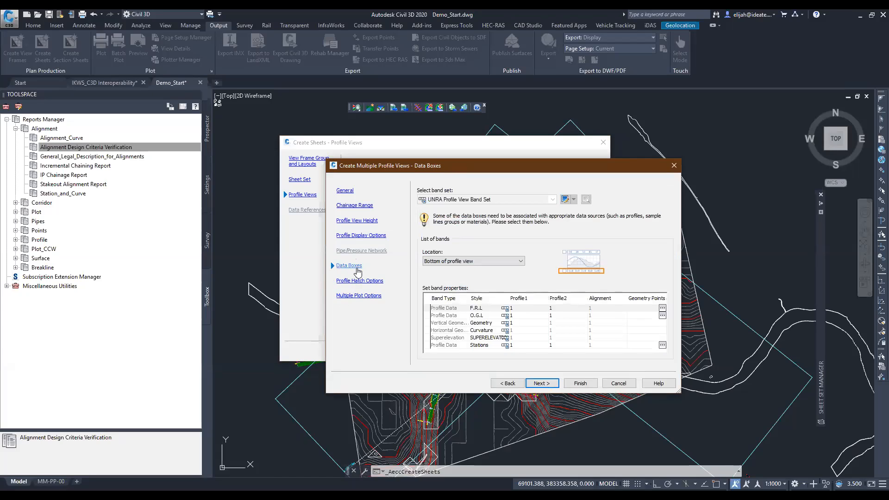
pyautogui.click(526, 318)
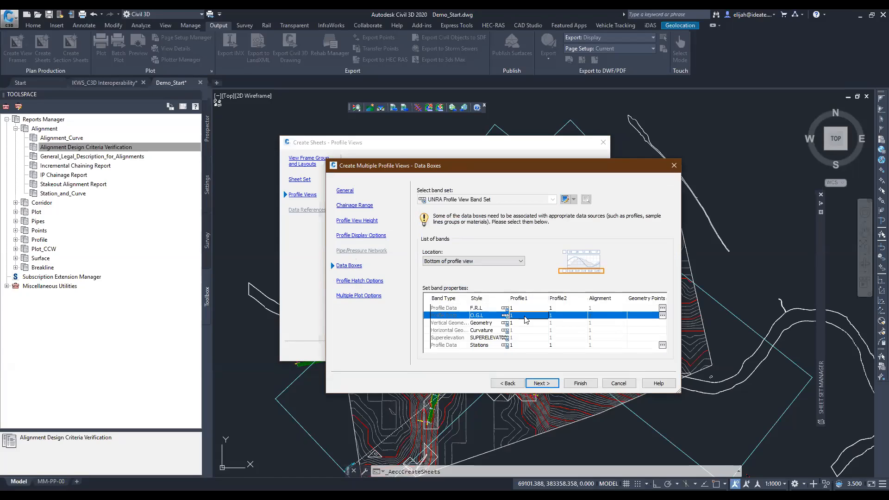
pyautogui.click(526, 318)
pyautogui.click(528, 330)
pyautogui.click(560, 316)
pyautogui.click(560, 316)
pyautogui.click(566, 332)
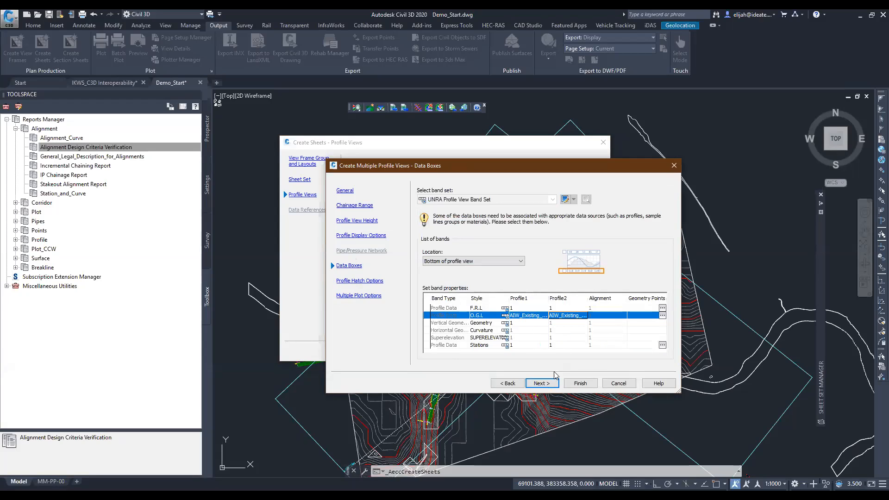
# - Finish the profile view settings and create the sheets, saving the drawing and placing the new profile views beyond the existing profile view and volume tables
pyautogui.click(542, 382)
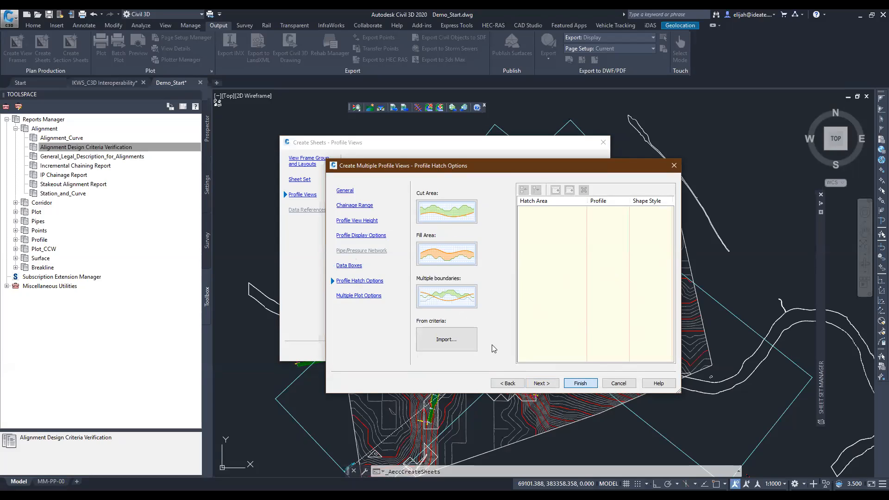
pyautogui.press('Return')
pyautogui.click(481, 352)
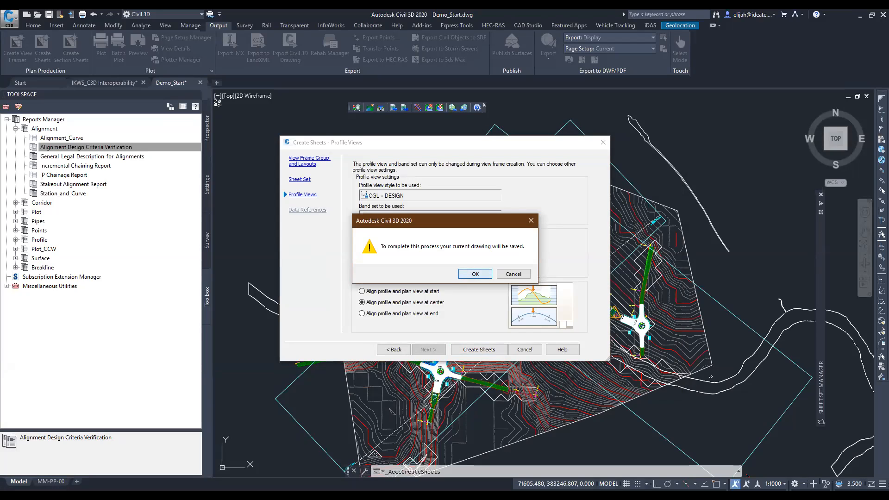
pyautogui.click(475, 274)
pyautogui.moveTo(718, 303)
pyautogui.mouseDown(button='middle')
pyautogui.moveTo(634, 304)
pyautogui.moveTo(374, 255)
pyautogui.mouseUp(button='middle')
pyautogui.scroll(-6, 374, 256)
pyautogui.click(686, 275)
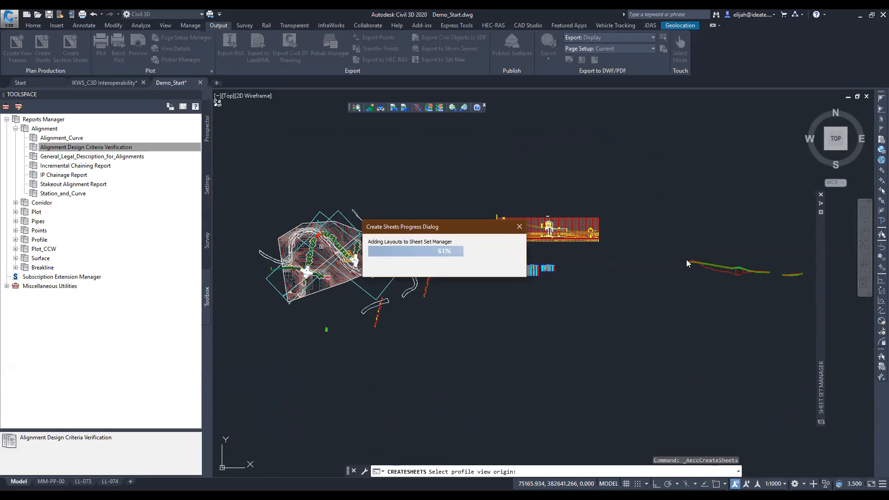
pyautogui.press('Return')
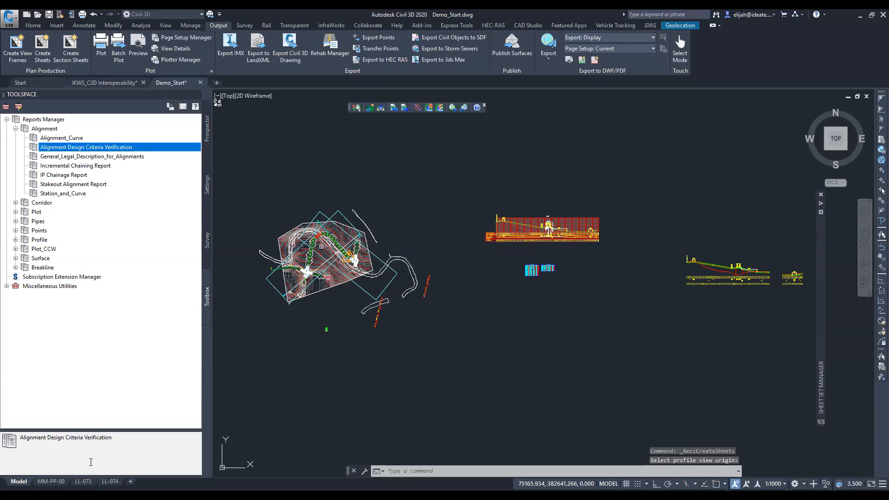
# - On layout LL-073, change the colour of the PROFILE title's layer, Design_PROF TXT, to white
pyautogui.click(83, 481)
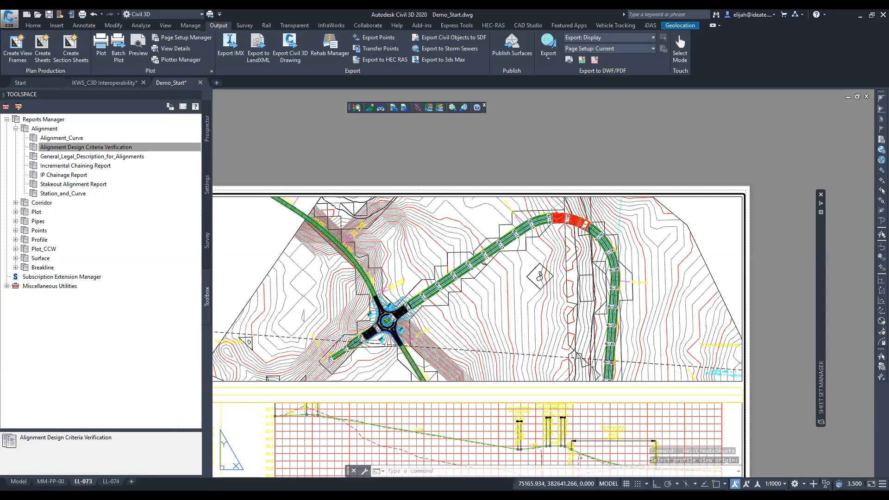
pyautogui.moveTo(348, 454); pyautogui.dragTo(492, 230, button='middle')
pyautogui.scroll(2, 422, 339)
pyautogui.moveTo(318, 220); pyautogui.dragTo(483, 283, button='middle')
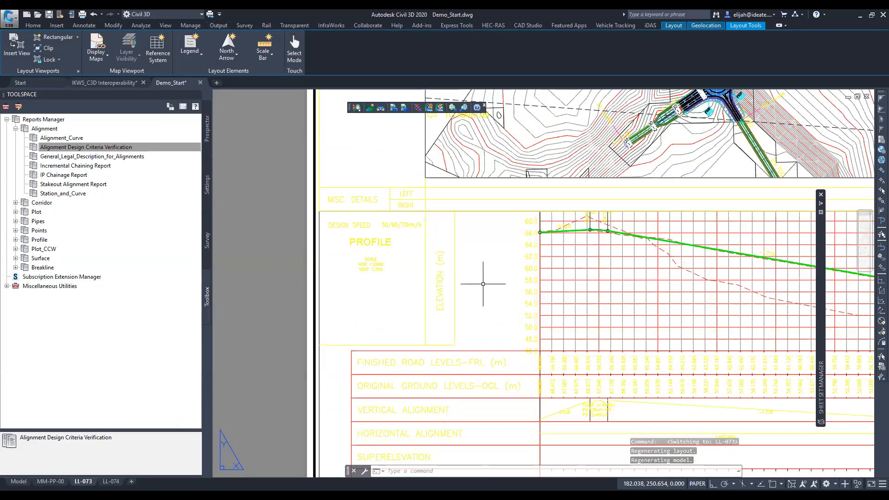
pyautogui.click(370, 241)
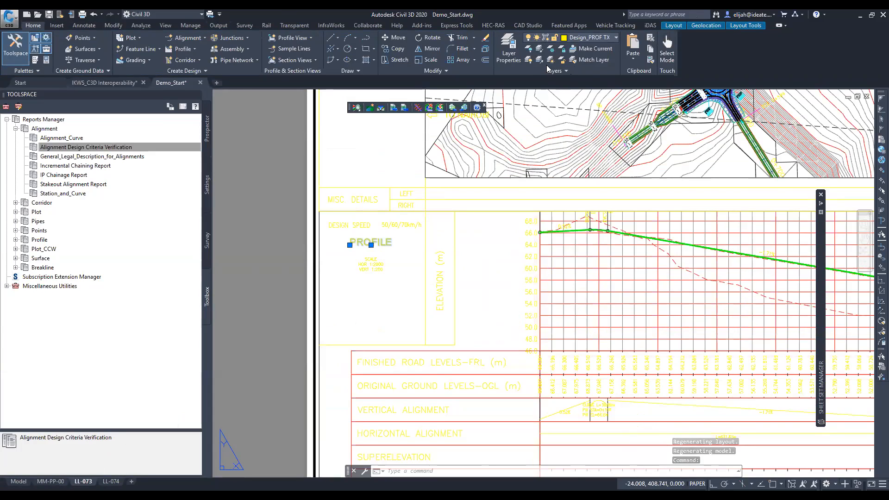
pyautogui.click(584, 40)
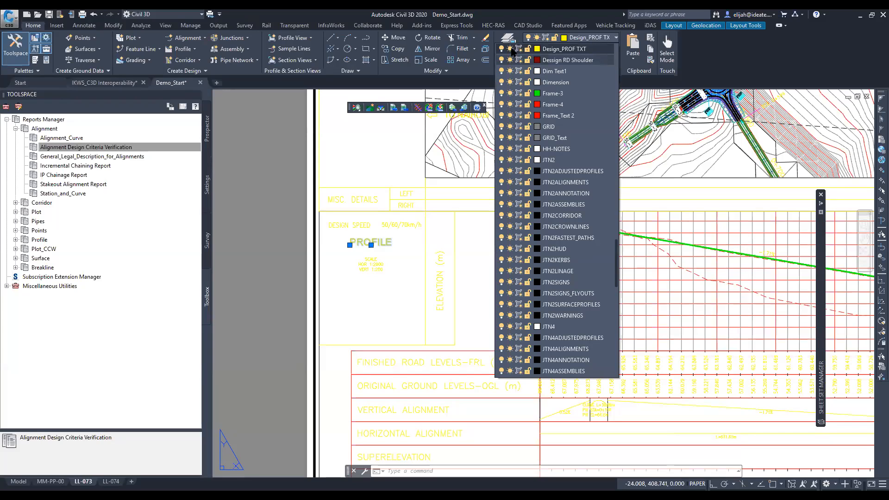
pyautogui.click(537, 49)
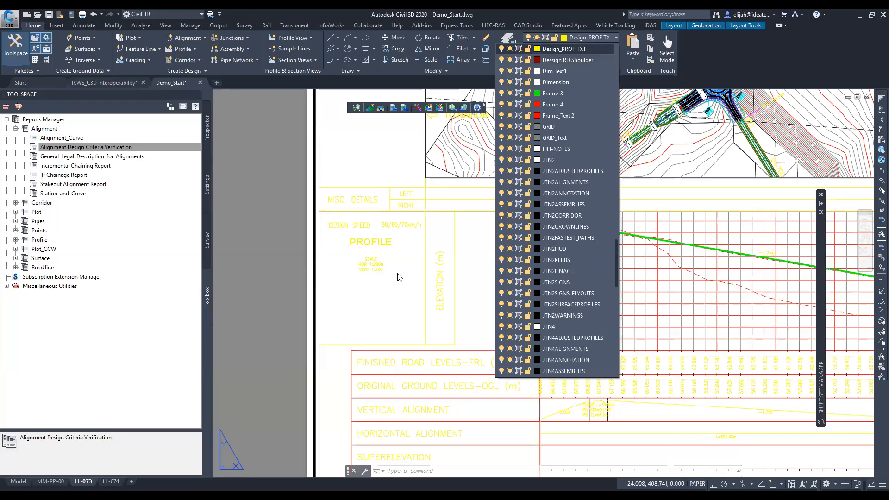
pyautogui.click(422, 275)
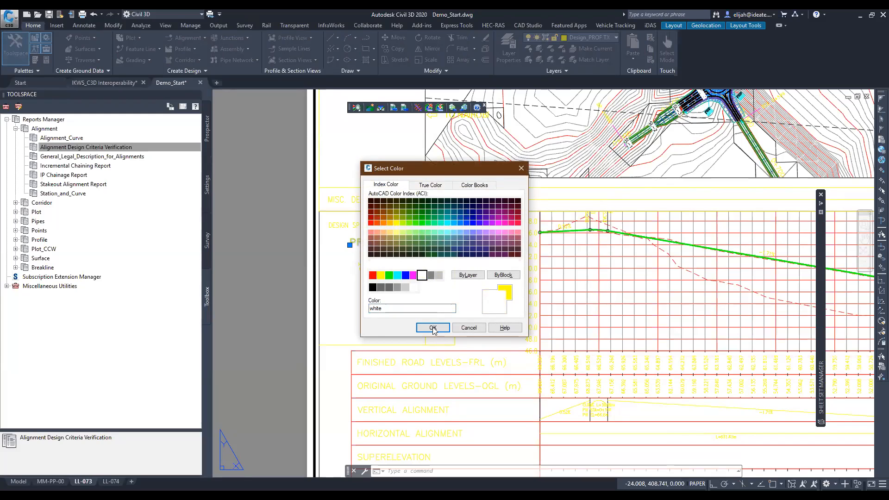
pyautogui.click(432, 328)
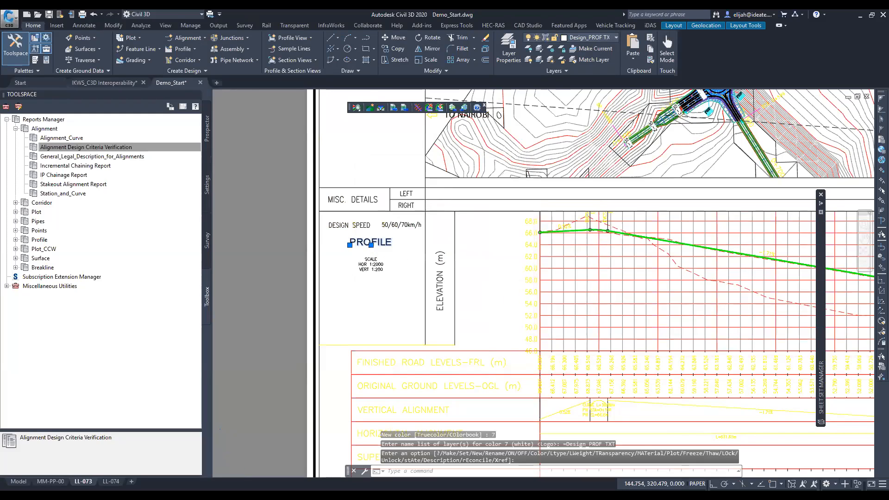
# - Examine sheet LL-073, checking the plan view, the profile with its curve labels and data bands, and the title block
pyautogui.scroll(-3, 446, 201)
pyautogui.scroll(-2, 446, 201)
pyautogui.moveTo(447, 201); pyautogui.dragTo(375, 237, button='middle')
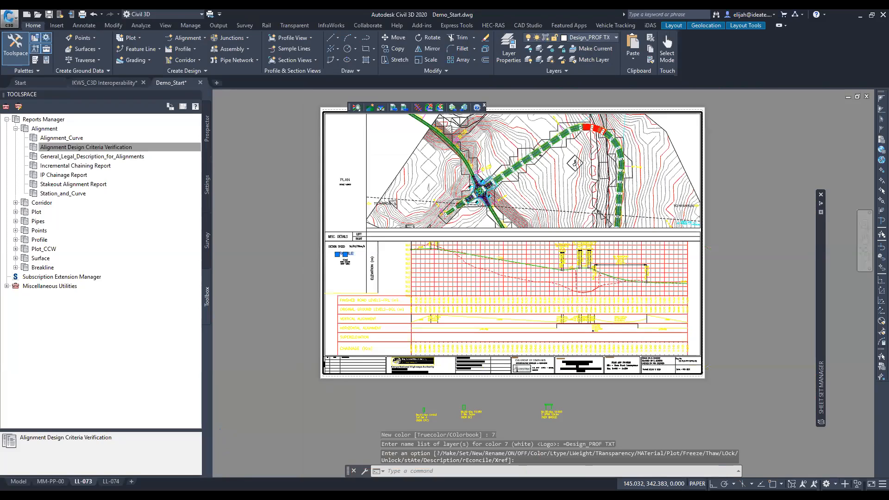
pyautogui.scroll(2, 374, 225)
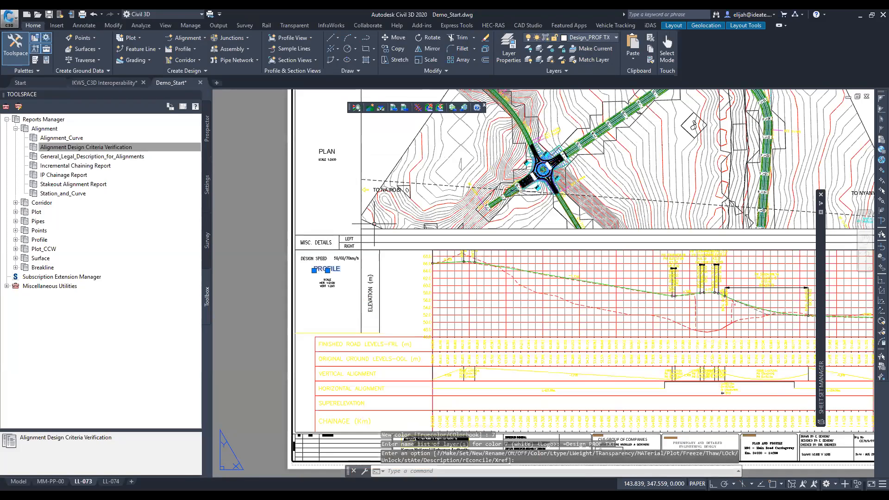
pyautogui.moveTo(727, 198); pyautogui.dragTo(630, 373, button='middle')
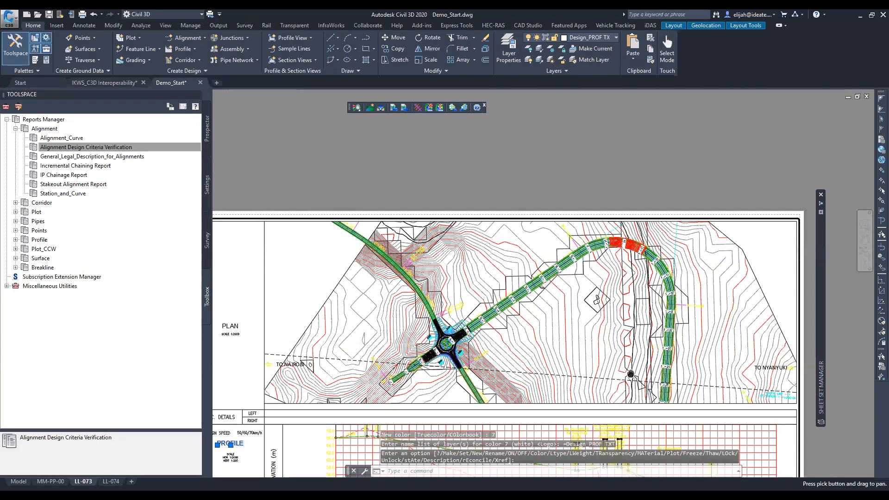
pyautogui.scroll(4, 519, 265)
pyautogui.scroll(-10, 520, 265)
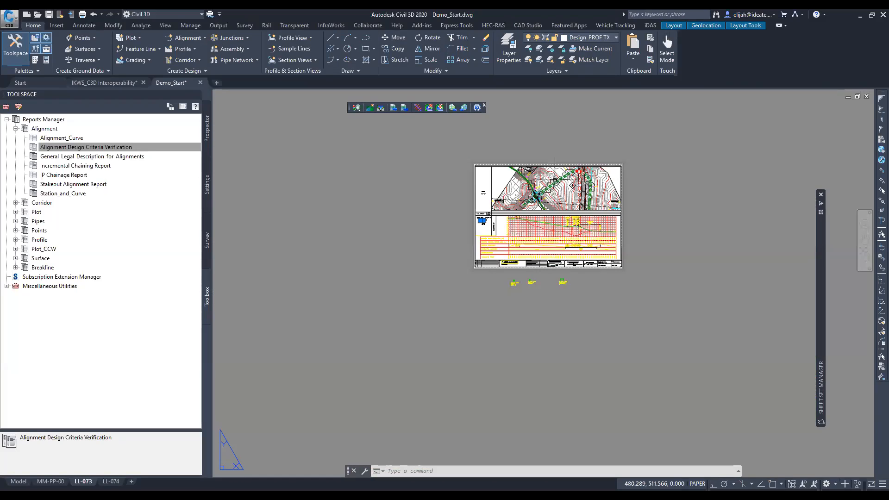
pyautogui.scroll(6, 554, 180)
pyautogui.scroll(-2, 555, 179)
pyautogui.moveTo(515, 377); pyautogui.dragTo(531, 287, button='middle')
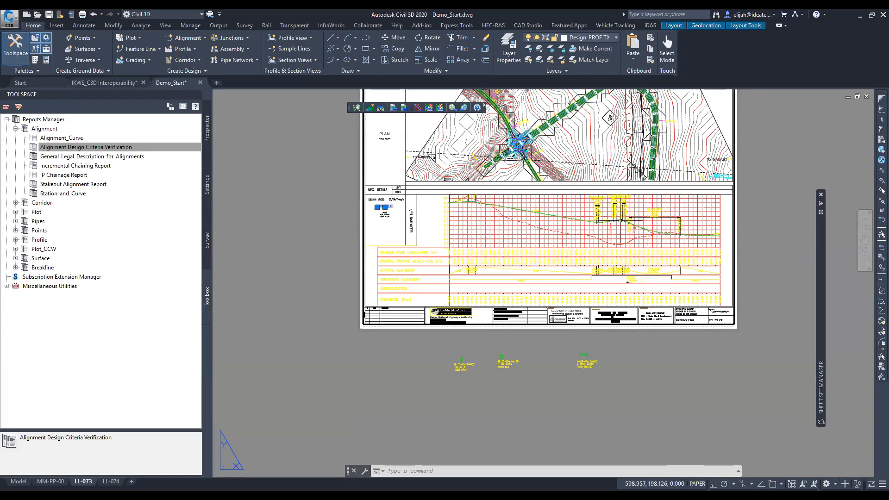
pyautogui.moveTo(630, 149); pyautogui.dragTo(611, 265, button='middle')
pyautogui.moveTo(526, 302); pyautogui.dragTo(500, 290, button='middle')
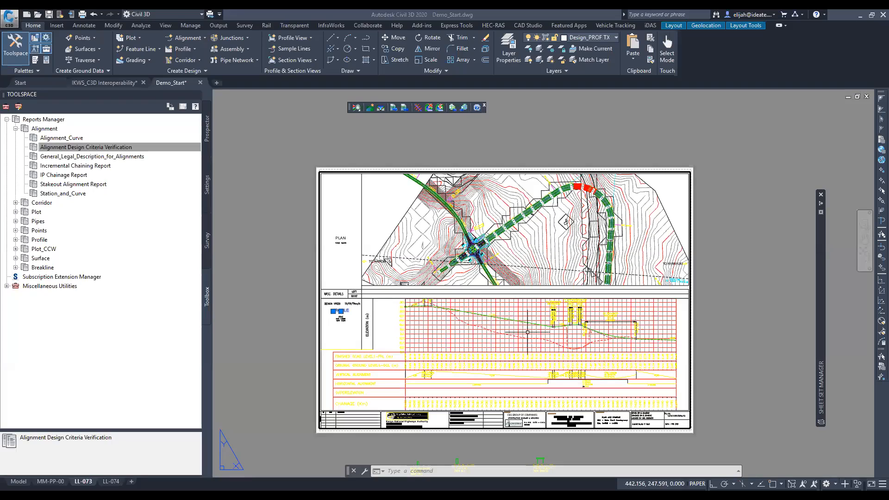
pyautogui.moveTo(551, 330); pyautogui.dragTo(546, 272)
pyautogui.press('Escape')
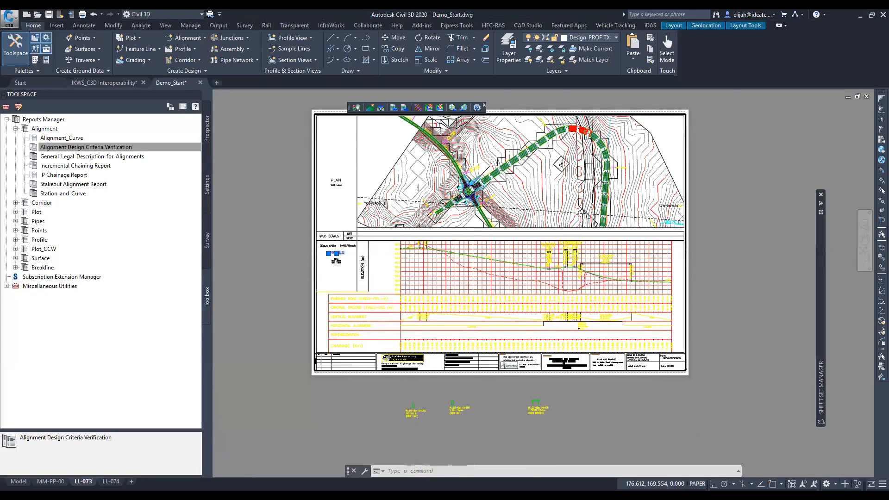
pyautogui.scroll(2, 381, 304)
pyautogui.moveTo(572, 305); pyautogui.dragTo(419, 310, button='middle')
pyautogui.moveTo(394, 133); pyautogui.dragTo(444, 309, button='middle')
pyautogui.scroll(5, 537, 296)
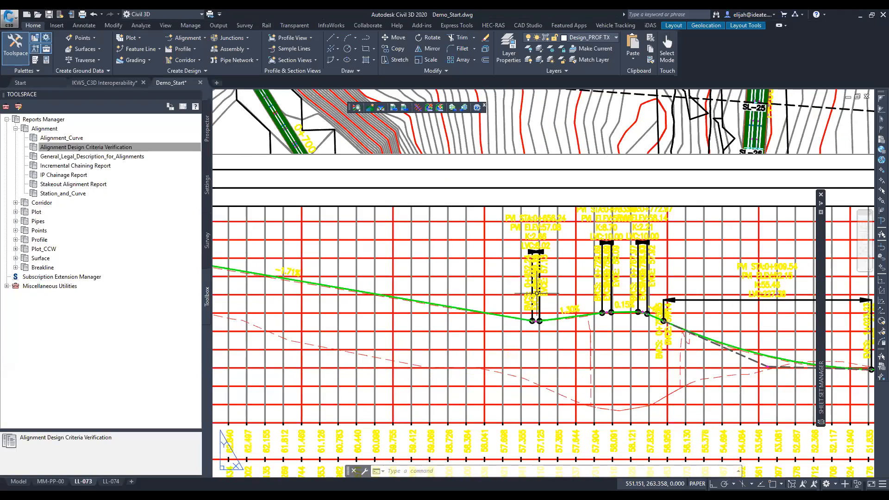
pyautogui.scroll(-8, 536, 293)
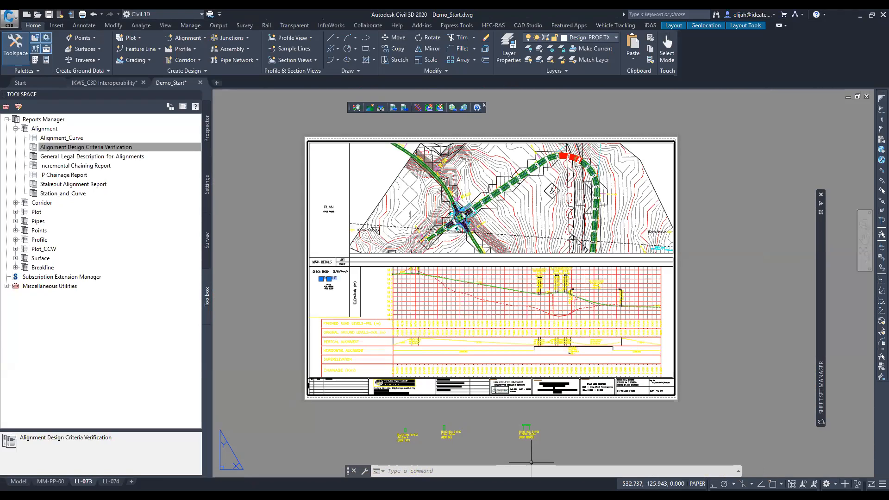